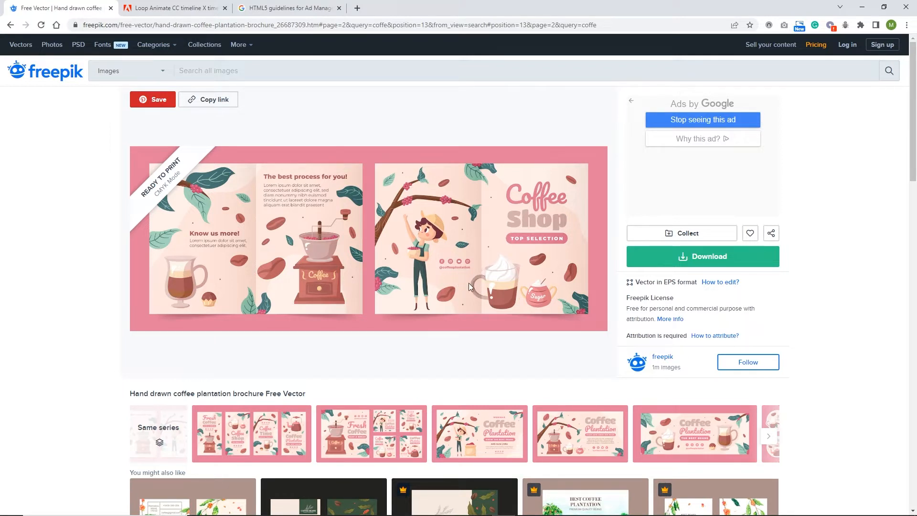
Step: Bring up the brochure vector's download options and extract its ZIP archive in place inside the Tutorial2\tutorial\freepik folder
{"action": "left_click", "coordinate": [700, 266]}
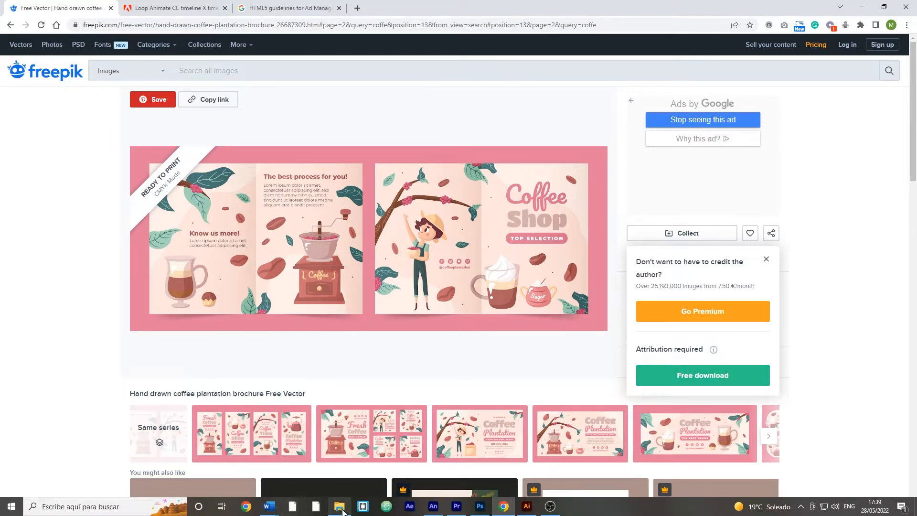
{"action": "left_click", "coordinate": [338, 506]}
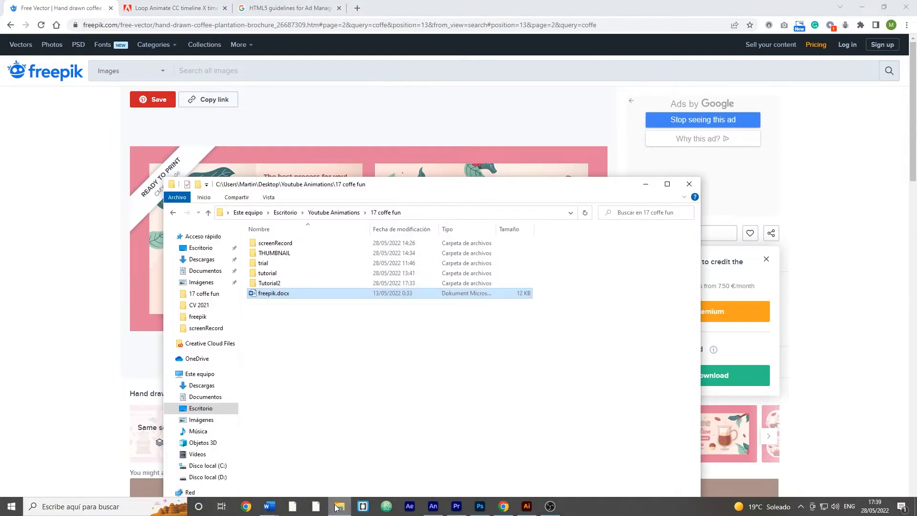
{"action": "double_click", "coordinate": [270, 284]}
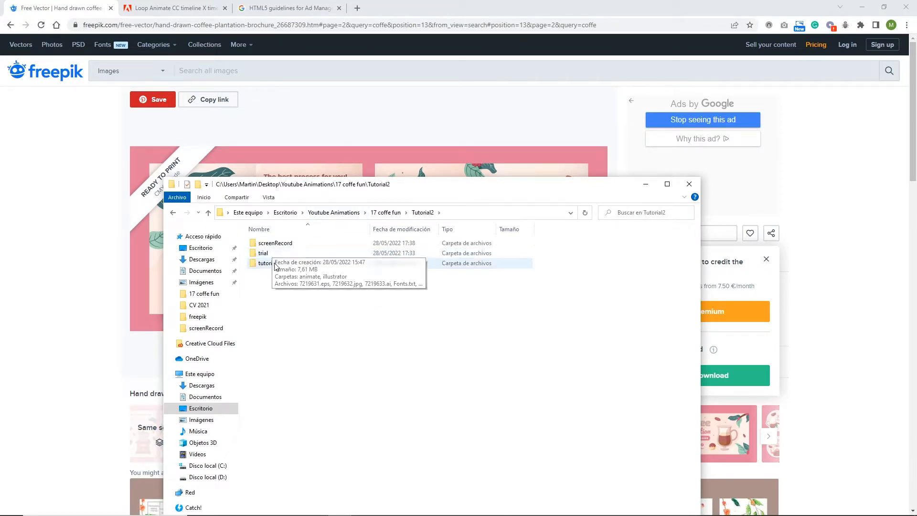
{"action": "double_click", "coordinate": [270, 263]}
{"action": "double_click", "coordinate": [266, 243]}
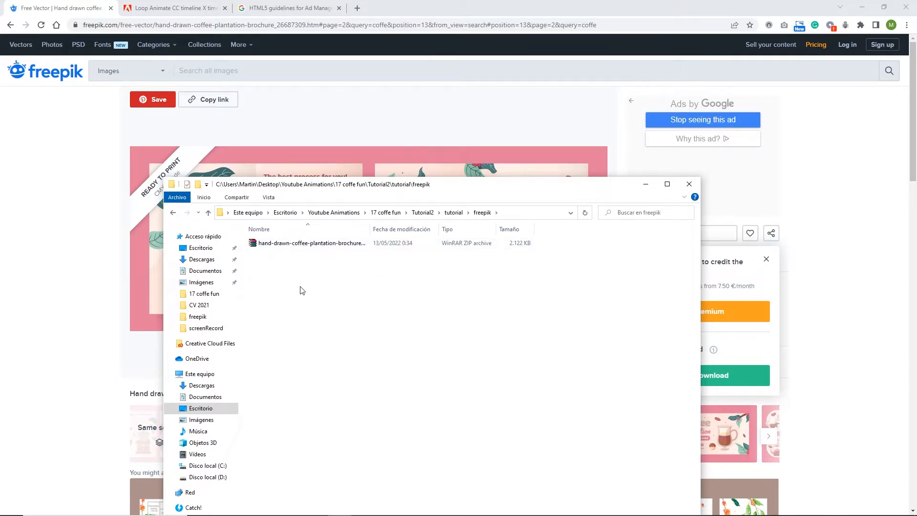
{"action": "right_click", "coordinate": [286, 244]}
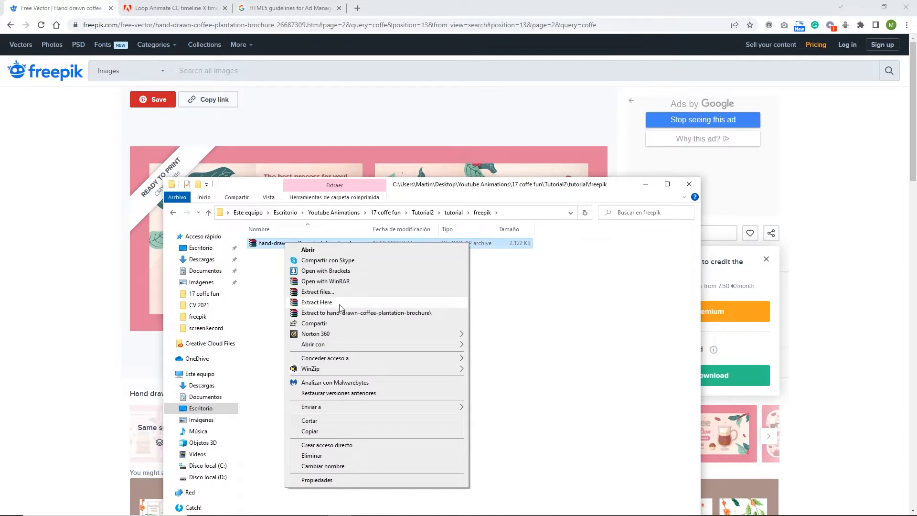
{"action": "left_click", "coordinate": [340, 302]}
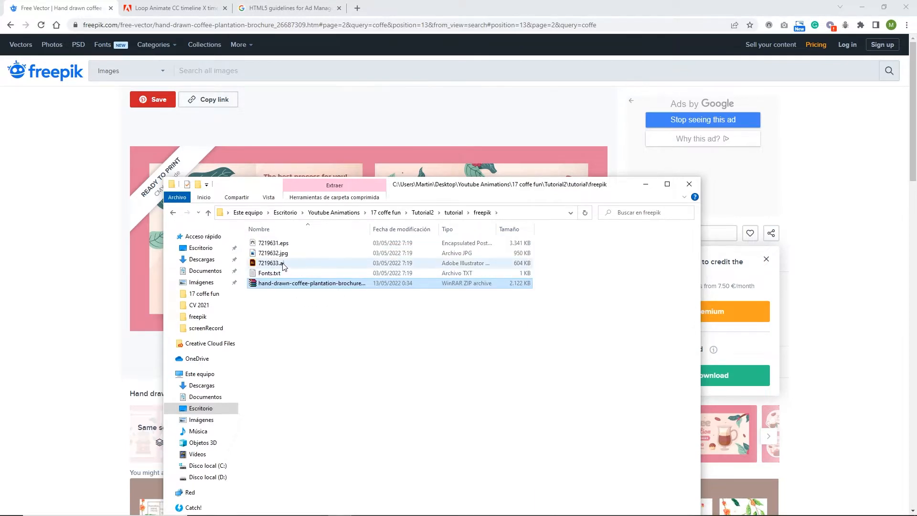
Step: Open the extracted 7219633.ai in Illustrator without replacing or activating the missing fonts
{"action": "double_click", "coordinate": [282, 263]}
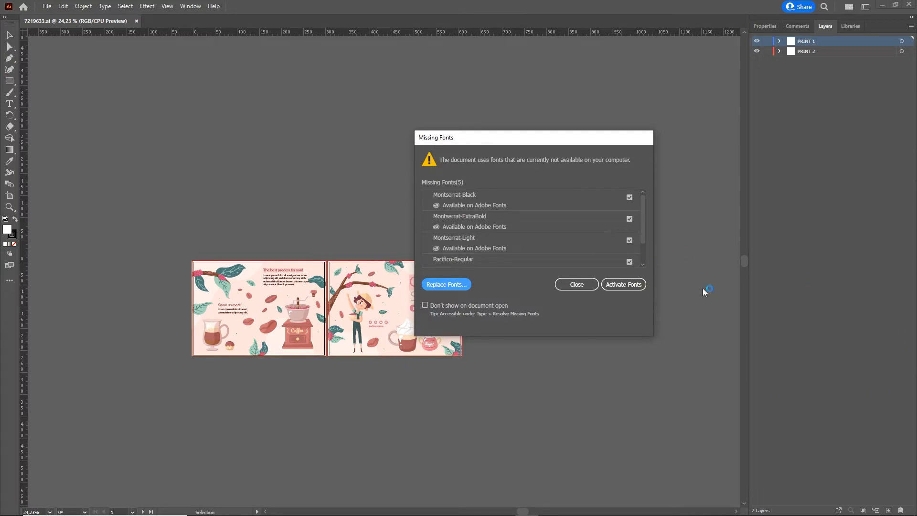
{"action": "left_click", "coordinate": [579, 285]}
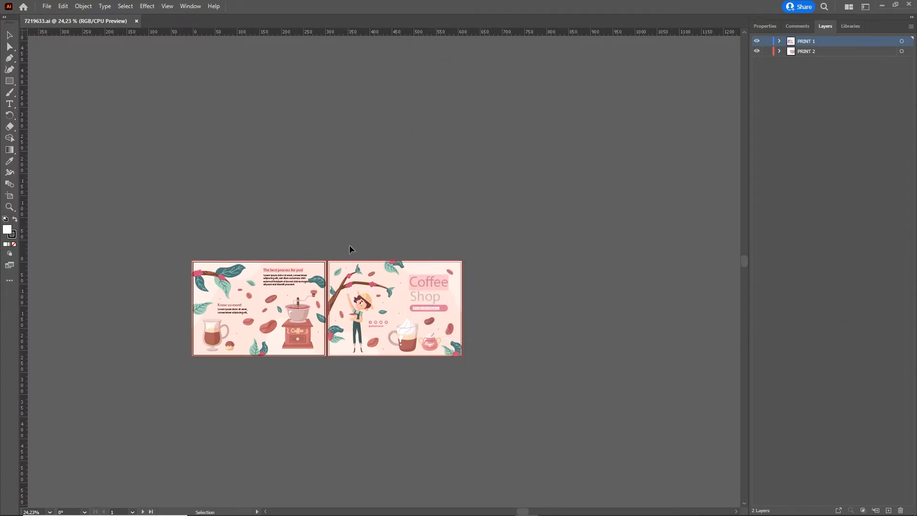
{"action": "scroll", "coordinate": [374, 273], "scroll_direction": "left", "scroll_amount": 1}
{"action": "scroll", "coordinate": [344, 297], "scroll_direction": "up", "scroll_amount": 1}
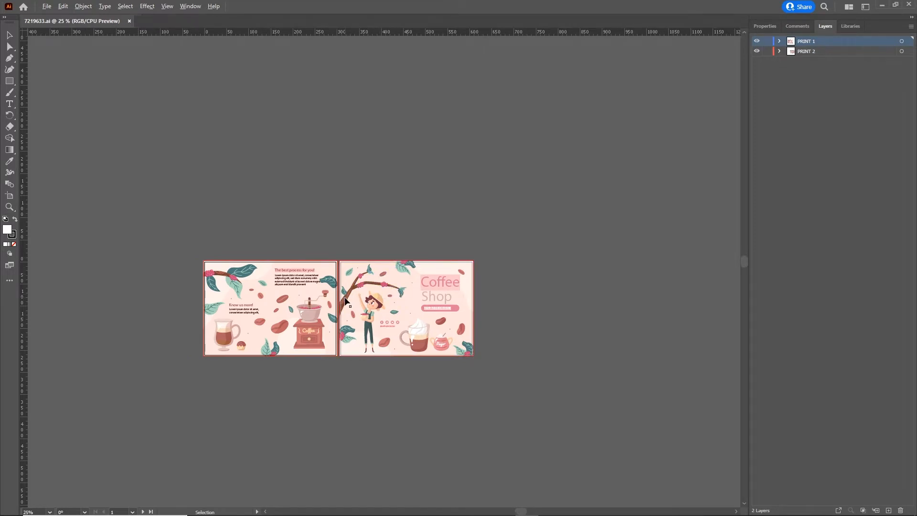
{"action": "scroll", "coordinate": [346, 299], "scroll_direction": "up", "scroll_amount": 1}
{"action": "scroll", "coordinate": [347, 302], "scroll_direction": "up", "scroll_amount": 1}
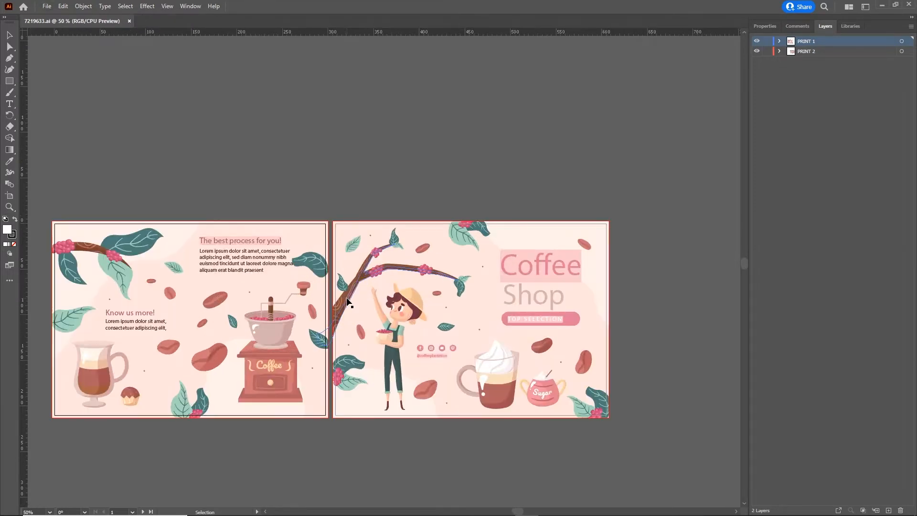
{"action": "scroll", "coordinate": [347, 302], "scroll_direction": "up", "scroll_amount": 1}
{"action": "left_click_drag", "start_coordinate": [365, 265], "coordinate": [408, 220]}
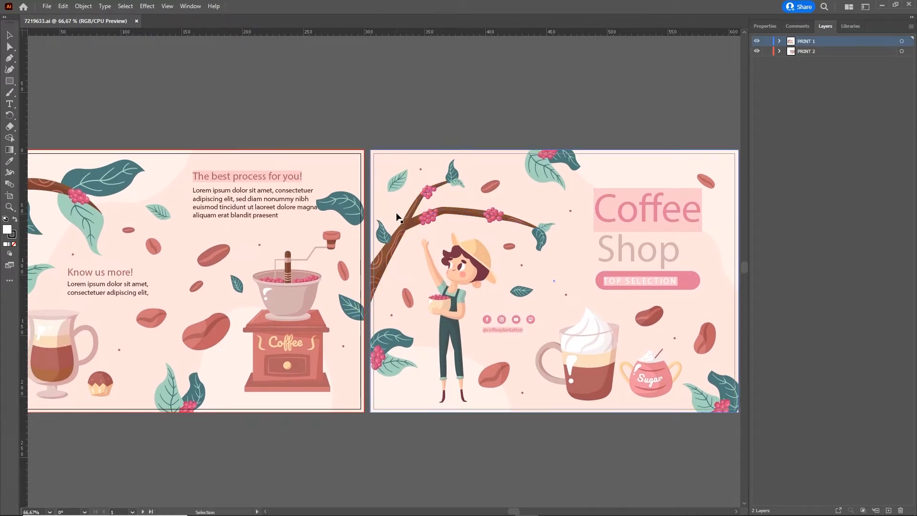
Step: Create a new 300 x 600 px RGB document at 72 ppi and return to the brochure file
{"action": "key", "text": "ctrl+n"}
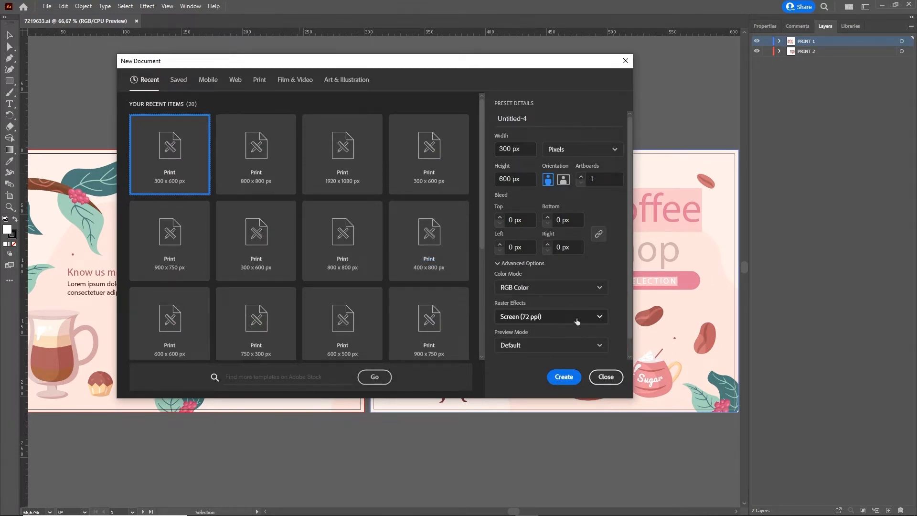
{"action": "left_click", "coordinate": [561, 377]}
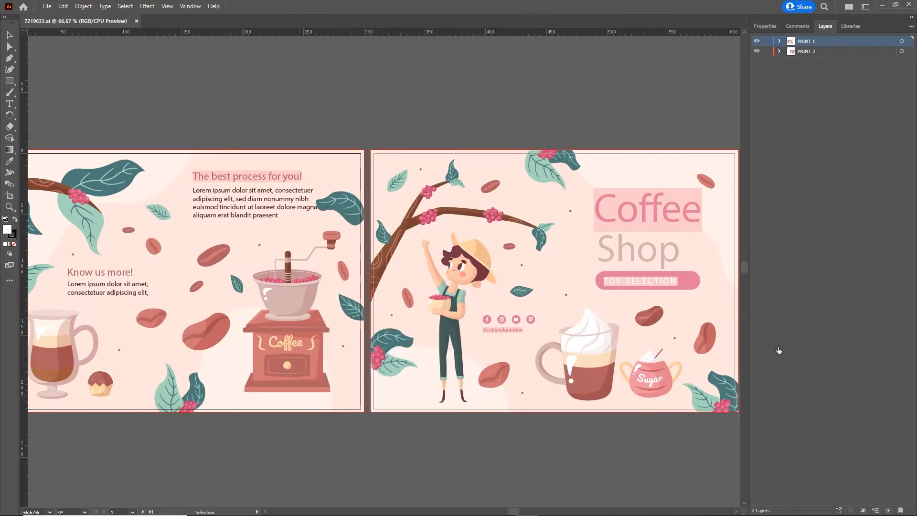
{"action": "left_click", "coordinate": [87, 21]}
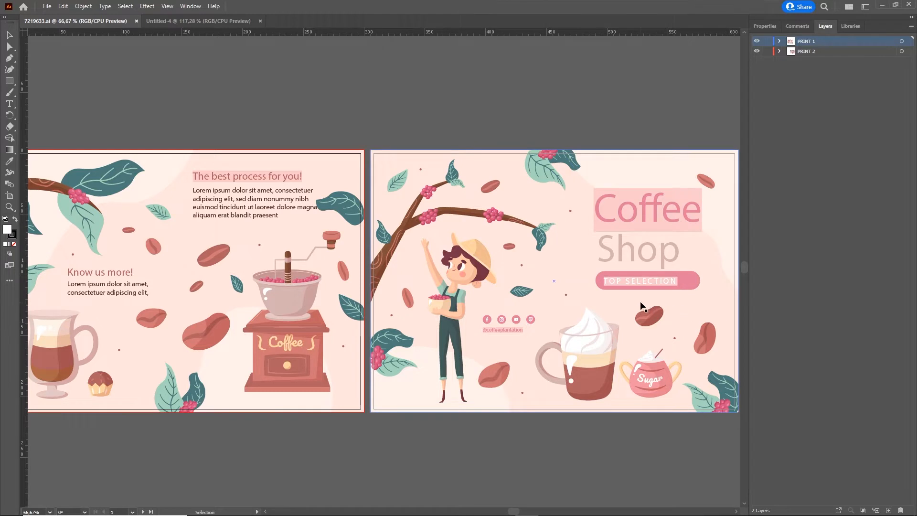
Step: Release the clipping mask on the brochure page containing the coffee grinder
{"action": "key", "text": "space"}
{"action": "left_click_drag", "start_coordinate": [343, 299], "coordinate": [451, 270]}
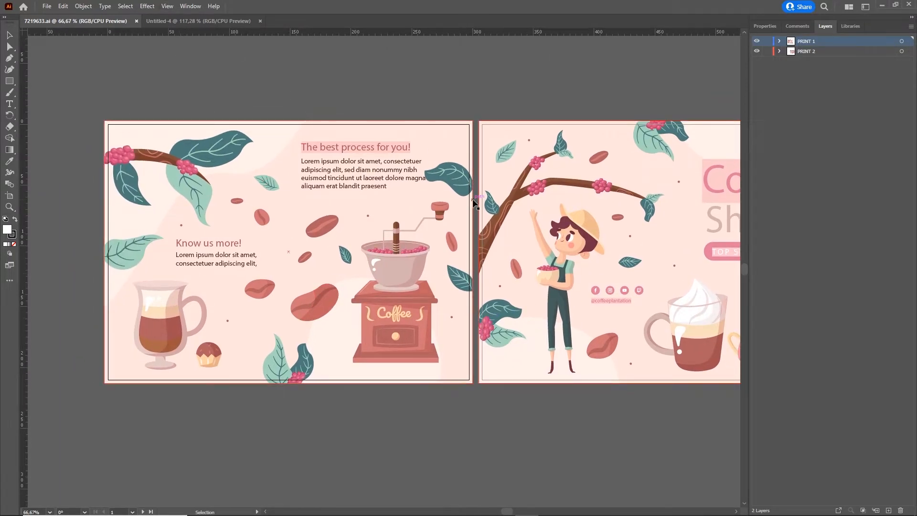
{"action": "left_click", "coordinate": [386, 280]}
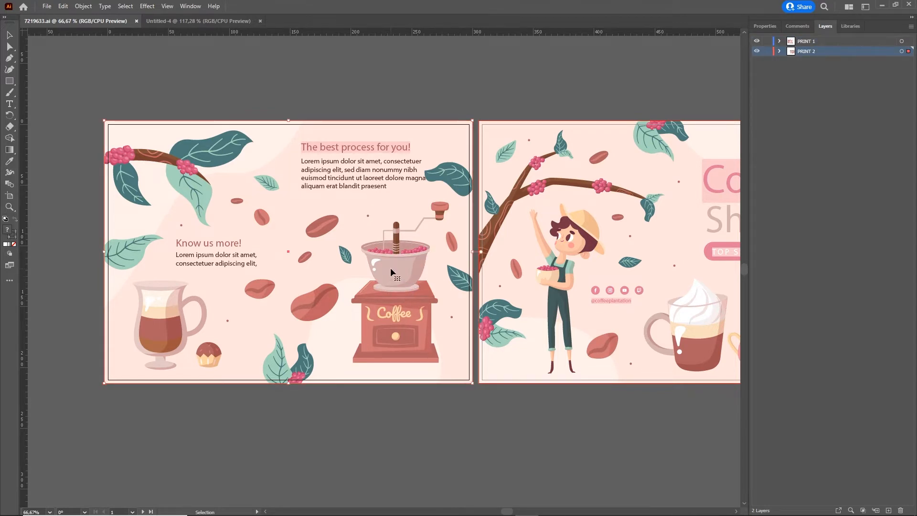
{"action": "left_click_drag", "start_coordinate": [391, 269], "coordinate": [338, 241]}
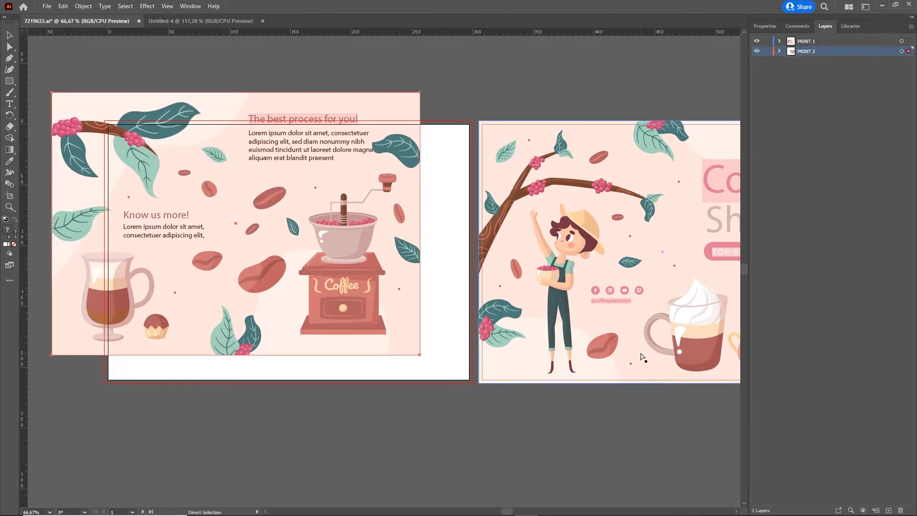
{"action": "key", "text": "ctrl+z"}
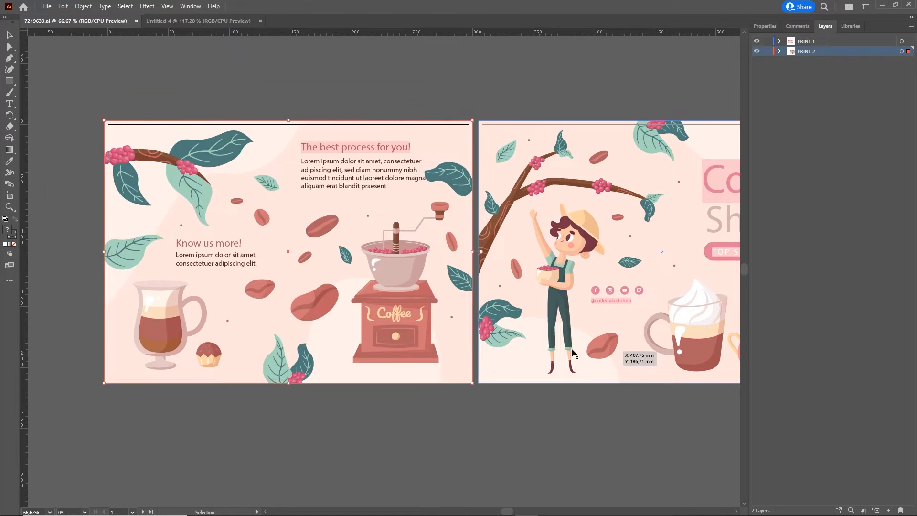
{"action": "right_click", "coordinate": [393, 266]}
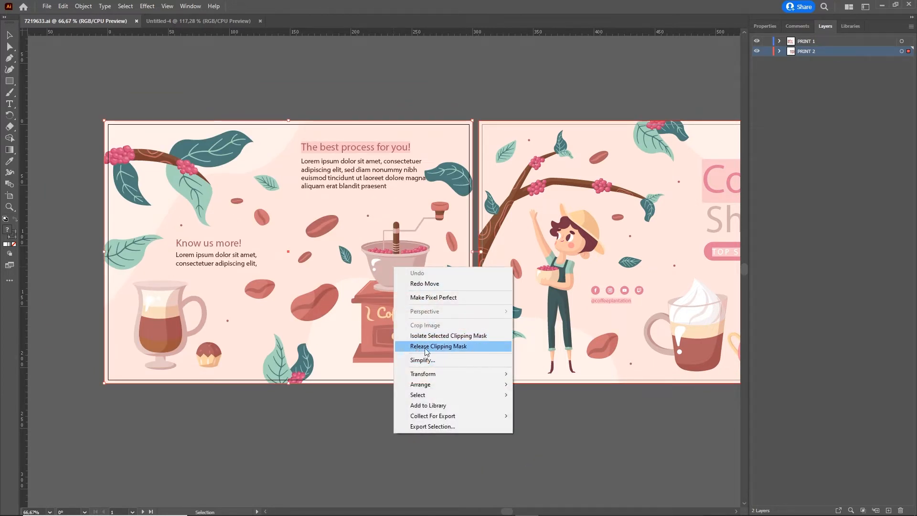
{"action": "left_click", "coordinate": [449, 349]}
{"action": "left_click", "coordinate": [469, 408]}
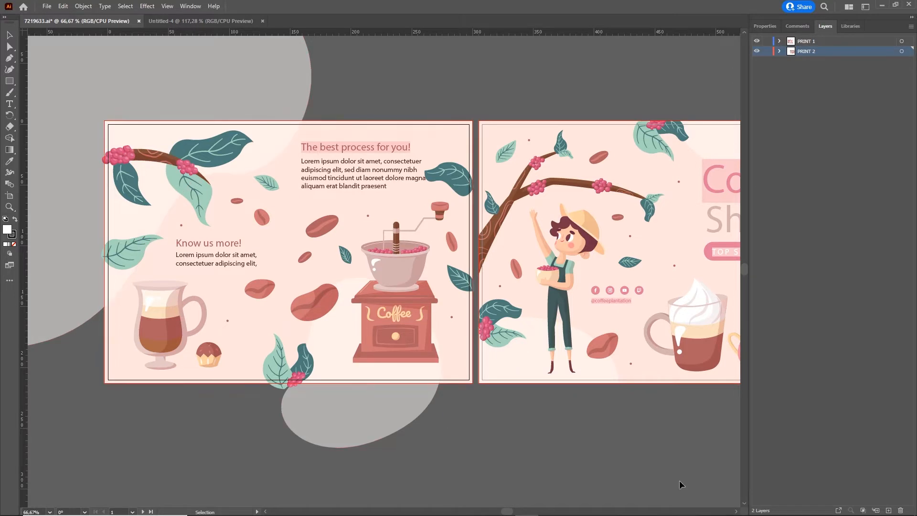
Step: Ungroup the page's full illustration group of leaves, coffee beans, cup and grinder
{"action": "left_click", "coordinate": [405, 262]}
{"action": "left_click_drag", "start_coordinate": [403, 269], "coordinate": [340, 241]}
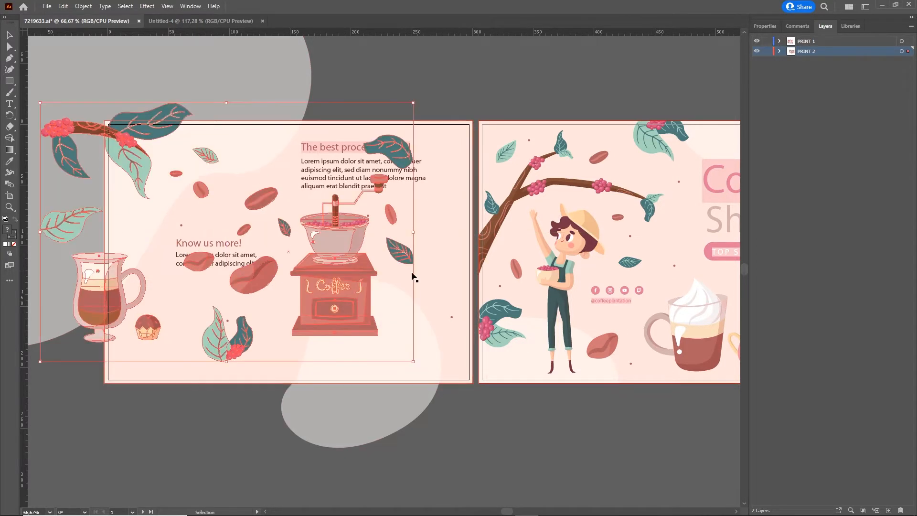
{"action": "key", "text": "ctrl+z"}
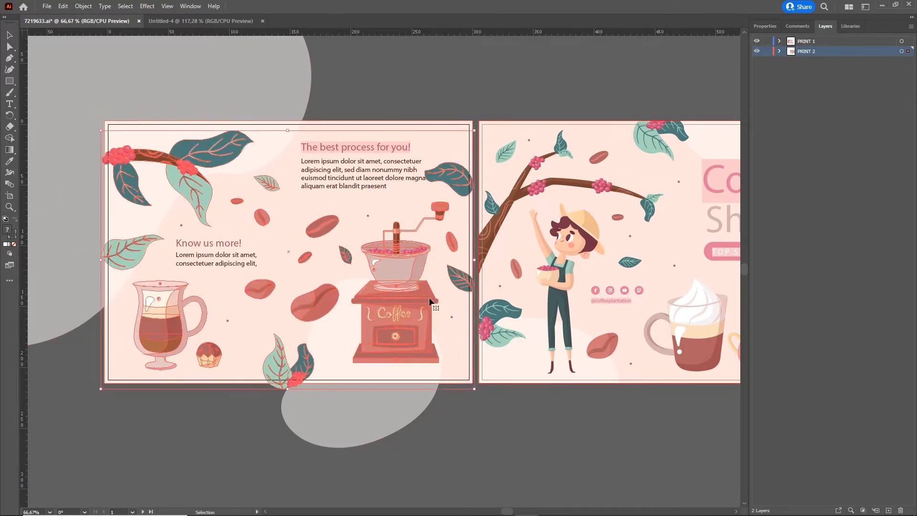
{"action": "right_click", "coordinate": [397, 264]}
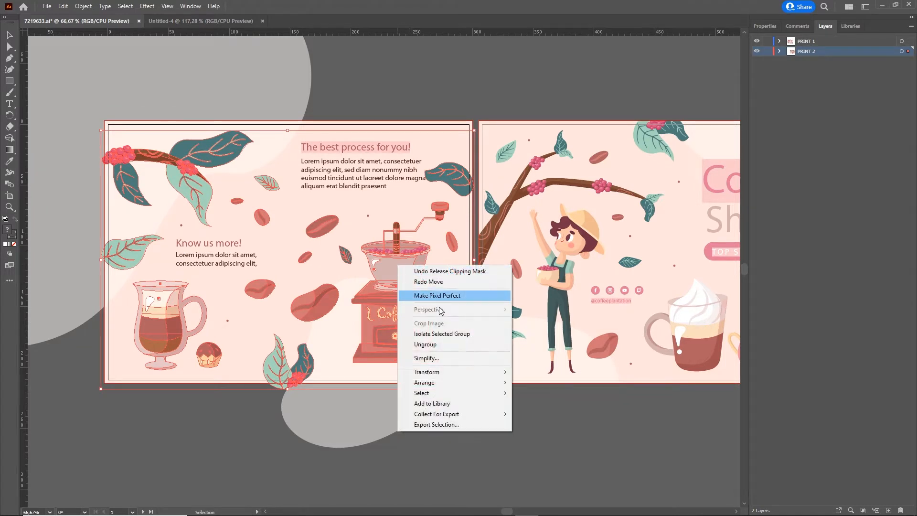
{"action": "left_click", "coordinate": [436, 348]}
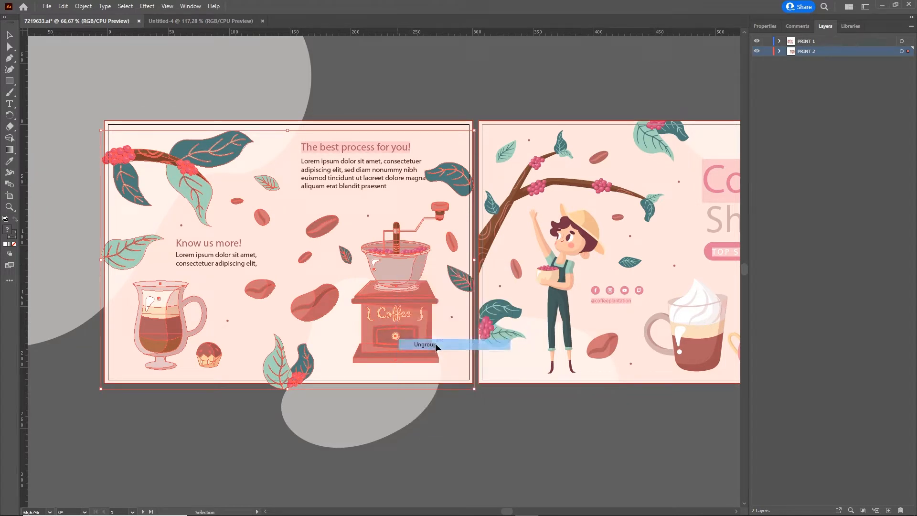
{"action": "left_click", "coordinate": [550, 419]}
Step: Ungroup the remaining group that joins the coffee grinder with the glass cup and muffin
{"action": "left_click", "coordinate": [390, 277]}
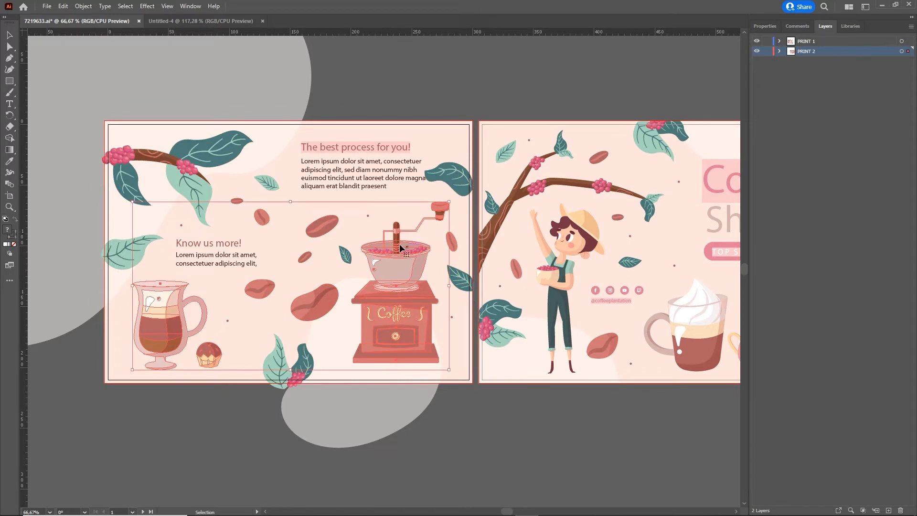
{"action": "left_click_drag", "start_coordinate": [340, 340], "coordinate": [271, 355]}
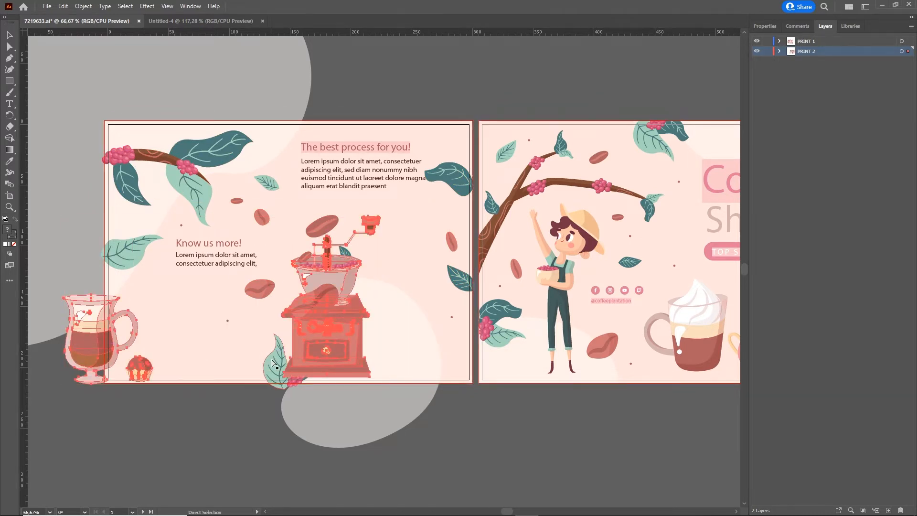
{"action": "key", "text": "ctrl+z"}
{"action": "right_click", "coordinate": [391, 266]}
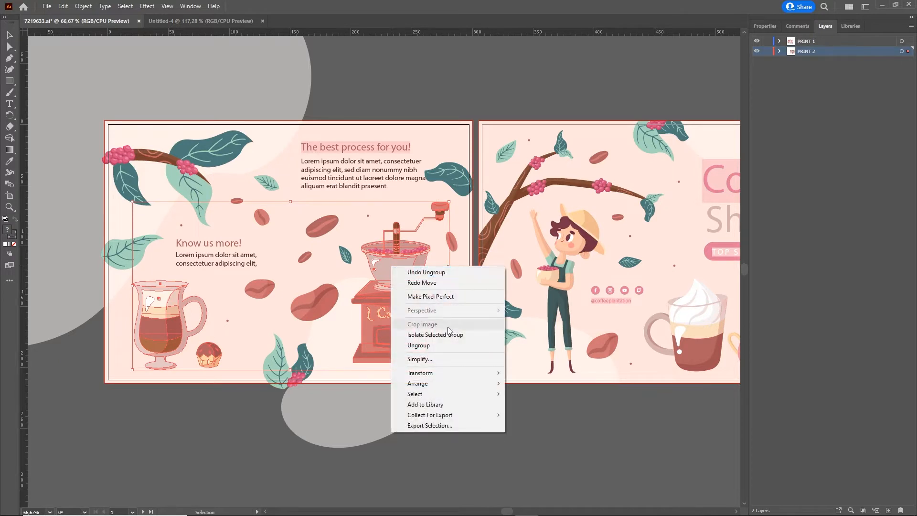
{"action": "left_click", "coordinate": [418, 346]}
{"action": "left_click", "coordinate": [563, 420]}
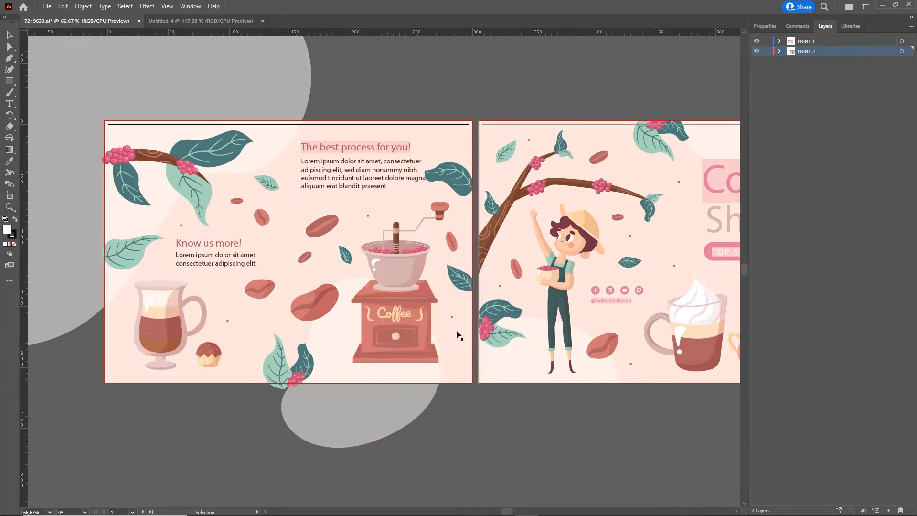
Step: Copy the coffee grinder into the blank Untitled-4 document, placing it in the lower part of the artboard
{"action": "left_click", "coordinate": [409, 280]}
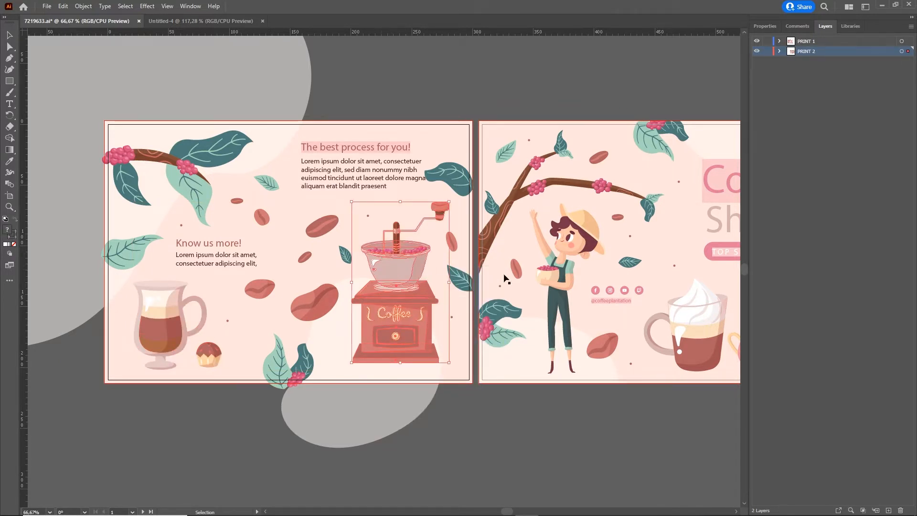
{"action": "left_click_drag", "start_coordinate": [392, 270], "coordinate": [207, 22]}
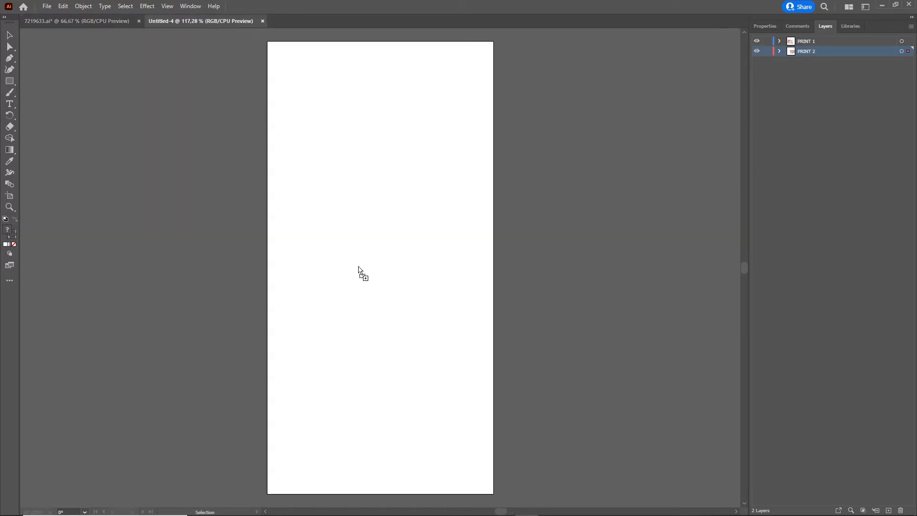
{"action": "left_click_drag", "start_coordinate": [359, 267], "coordinate": [394, 314]}
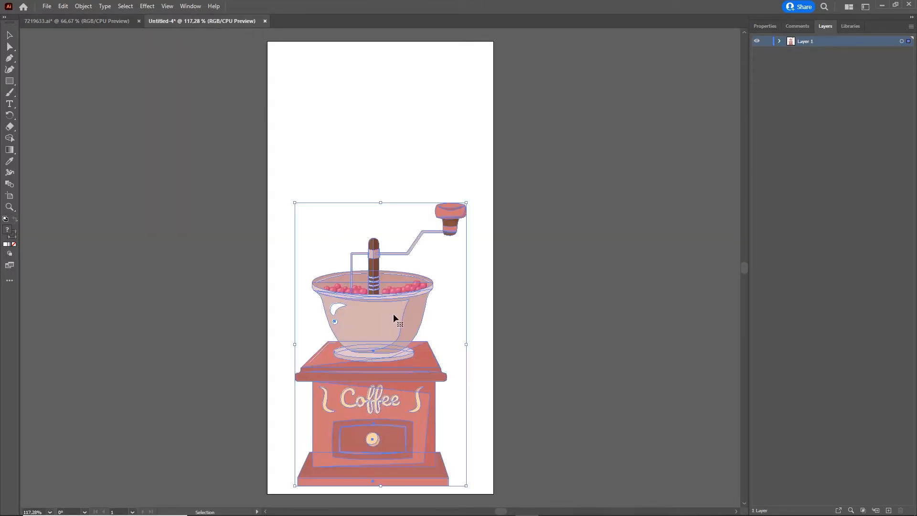
{"action": "left_click", "coordinate": [556, 307]}
Step: Return to the brochure file and ungroup the glass coffee cup from the muffin
{"action": "left_click", "coordinate": [102, 20]}
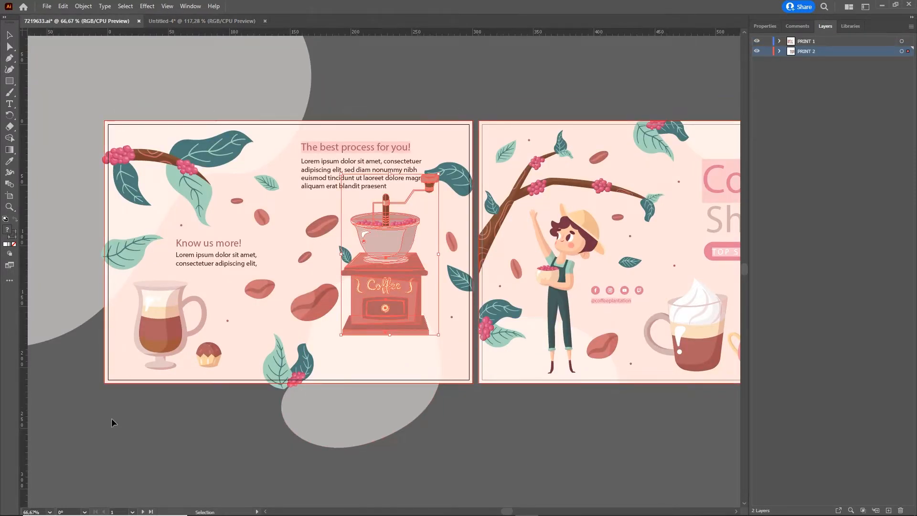
{"action": "left_click", "coordinate": [160, 319]}
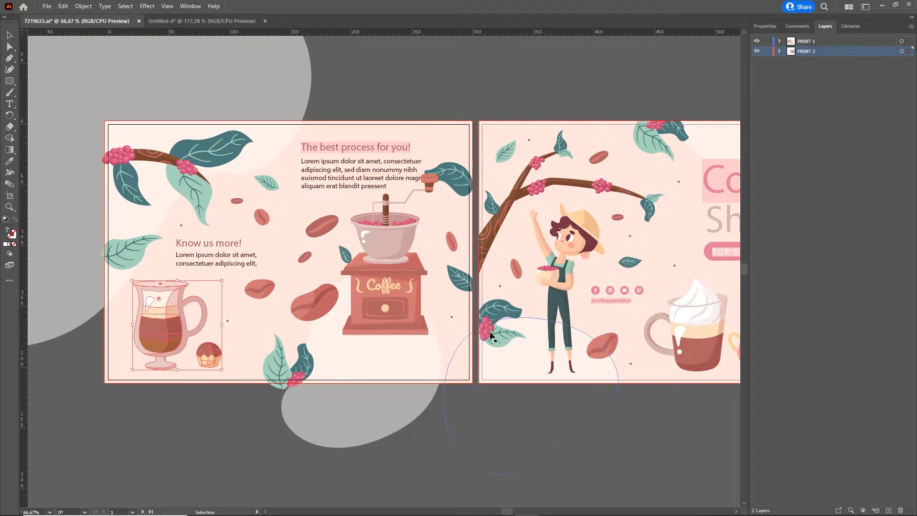
{"action": "right_click", "coordinate": [170, 331]}
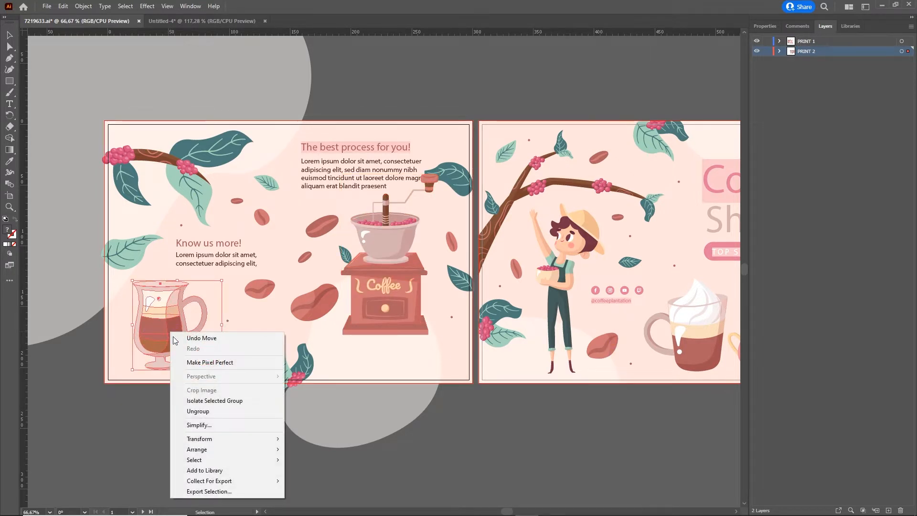
{"action": "left_click", "coordinate": [201, 411]}
{"action": "left_click", "coordinate": [217, 389]}
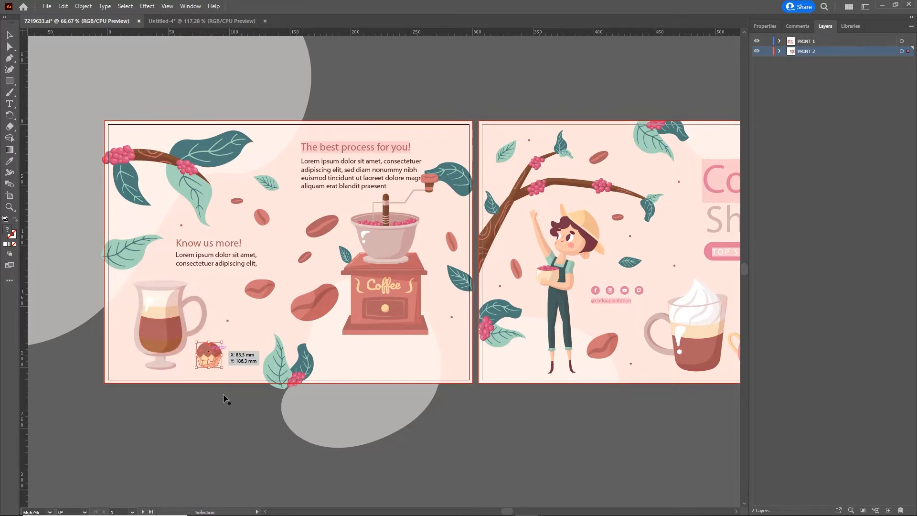
Step: Copy the glass coffee cup into Untitled-4, placing it above the grinder on the artboard's upper left, and return to the brochure file
{"action": "left_click", "coordinate": [161, 326]}
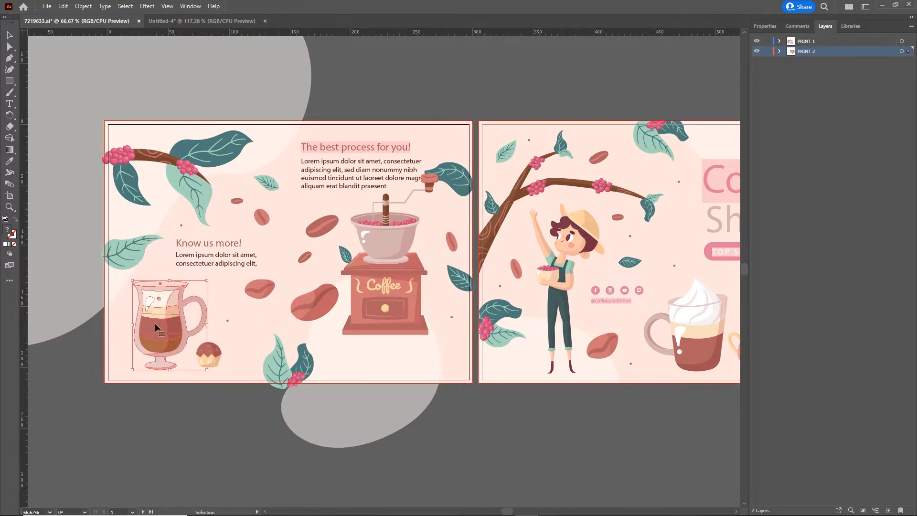
{"action": "left_click_drag", "start_coordinate": [161, 329], "coordinate": [342, 208]}
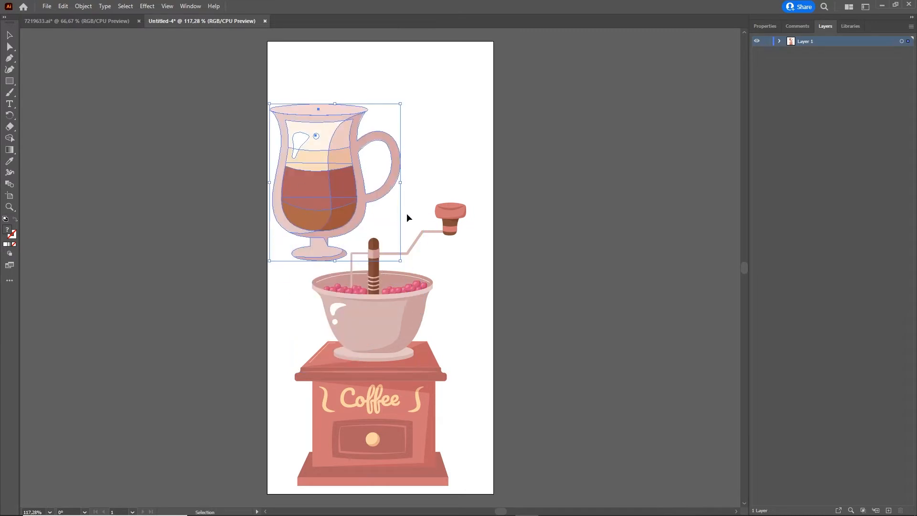
{"action": "left_click", "coordinate": [92, 20]}
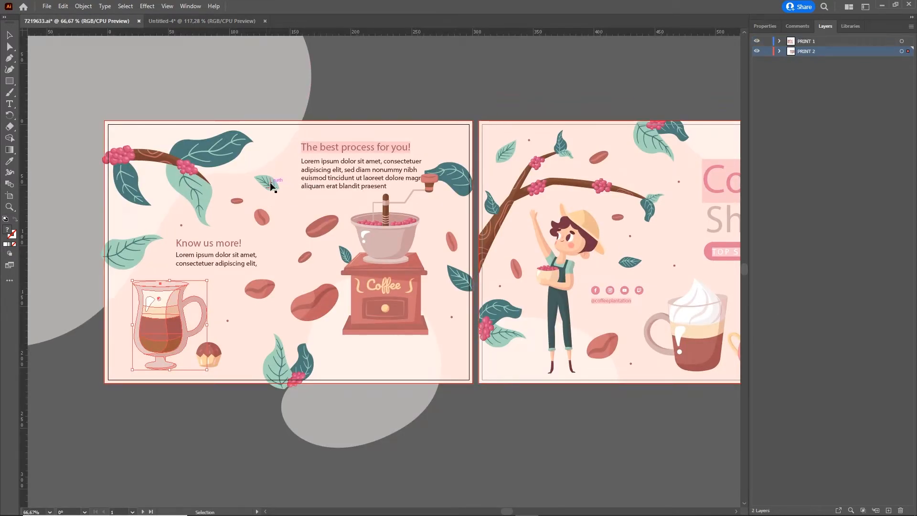
Step: Ungroup the brochure's group of leaves and berry branches so each piece can be selected separately
{"action": "left_click", "coordinate": [268, 182]}
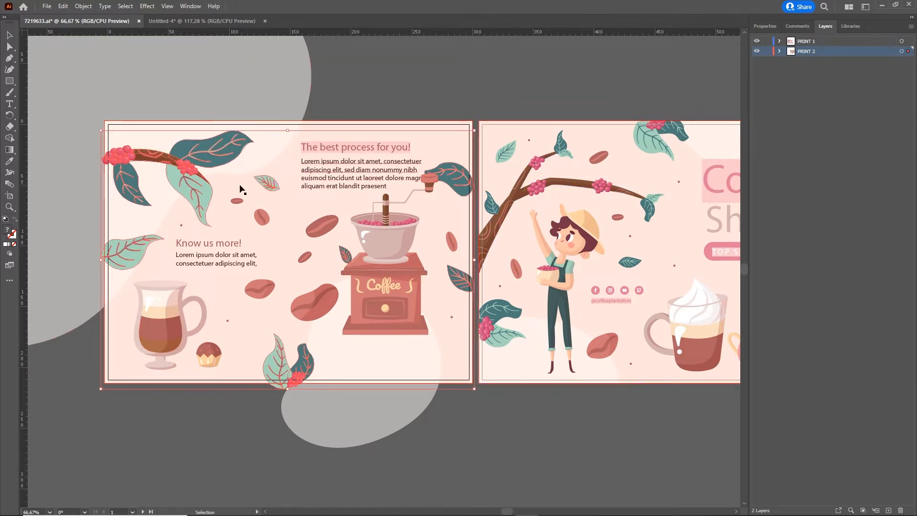
{"action": "right_click", "coordinate": [273, 185]}
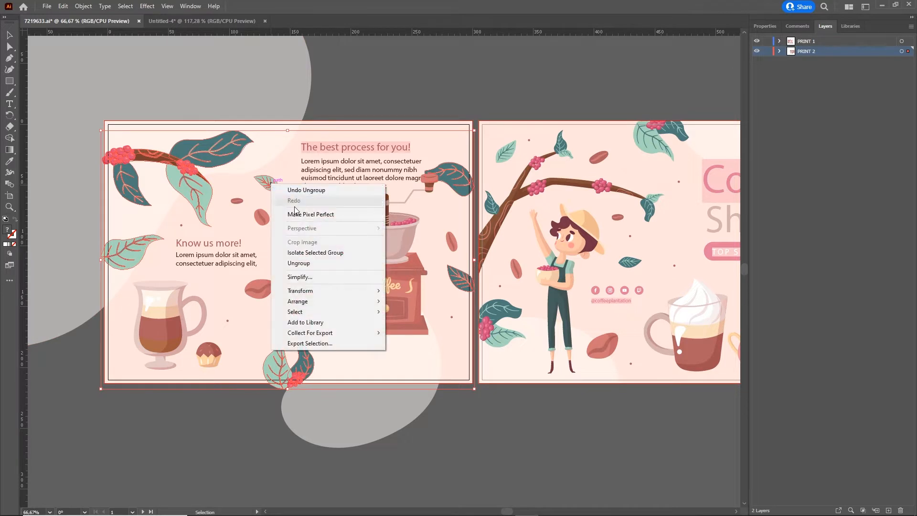
{"action": "left_click", "coordinate": [306, 263]}
{"action": "left_click", "coordinate": [479, 409]}
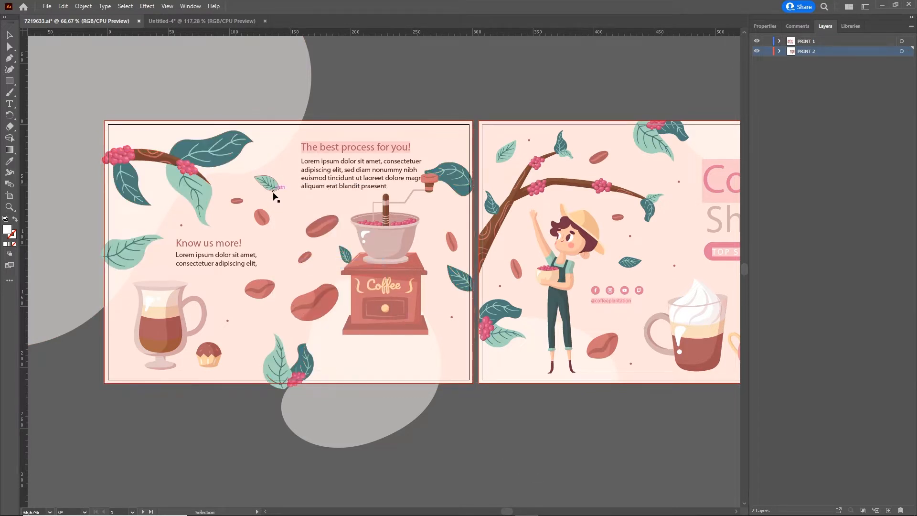
Step: Copy the small light-green leaf into Untitled-4, beside the glass cup's handle, and return to the brochure file
{"action": "left_click_drag", "start_coordinate": [269, 181], "coordinate": [421, 145]}
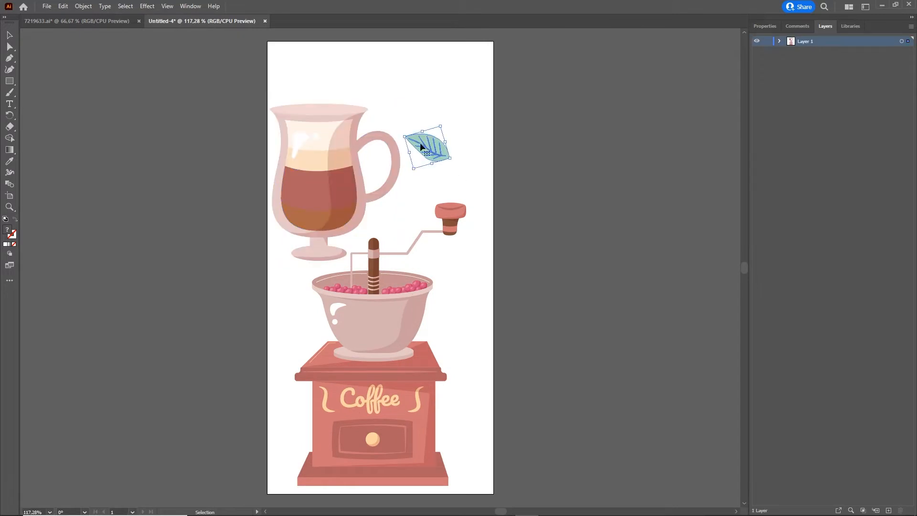
{"action": "left_click", "coordinate": [102, 21]}
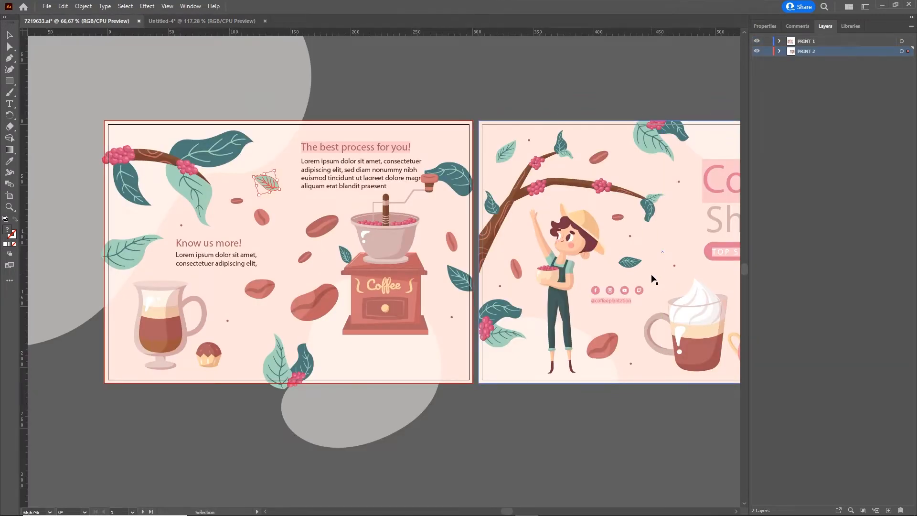
Step: Copy the leafy branch with pink berries into Untitled-4 and position it across the artboard's upper area, over the glass cup
{"action": "left_click_drag", "start_coordinate": [194, 144], "coordinate": [198, 152]}
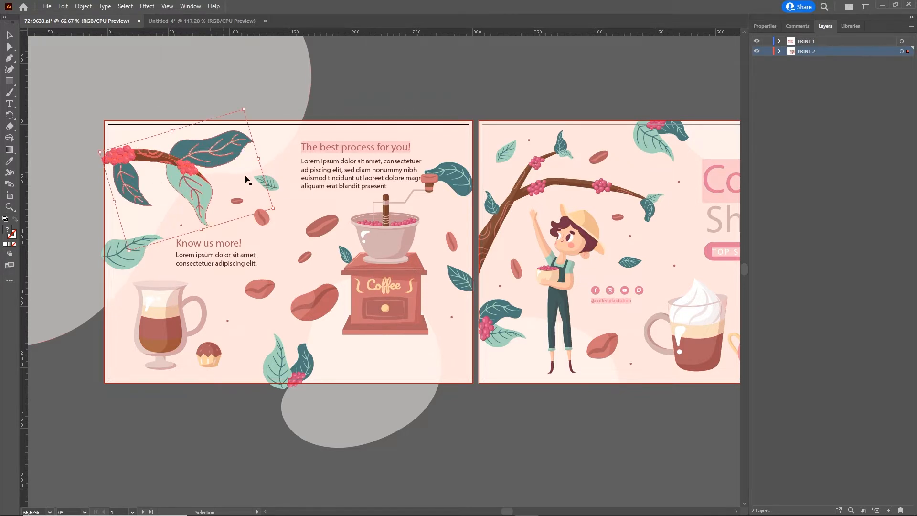
{"action": "left_click_drag", "start_coordinate": [204, 153], "coordinate": [324, 94]}
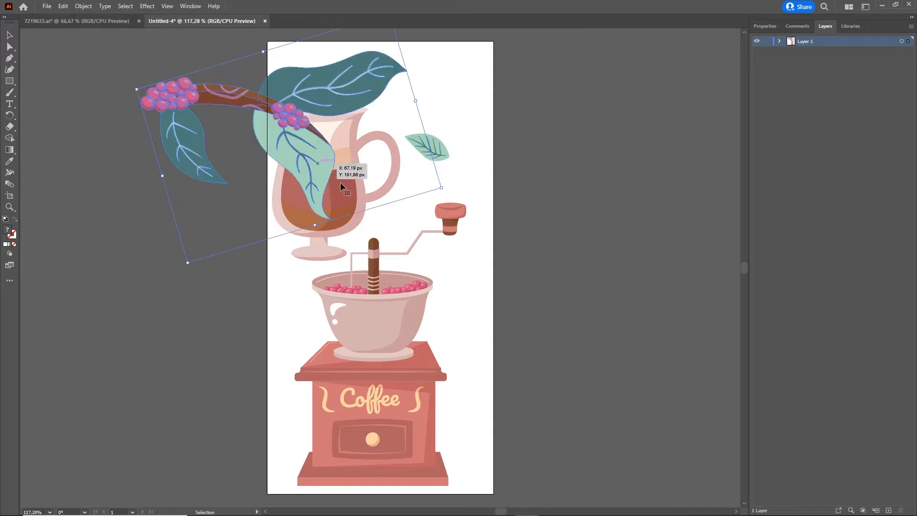
{"action": "left_click_drag", "start_coordinate": [349, 113], "coordinate": [405, 88]}
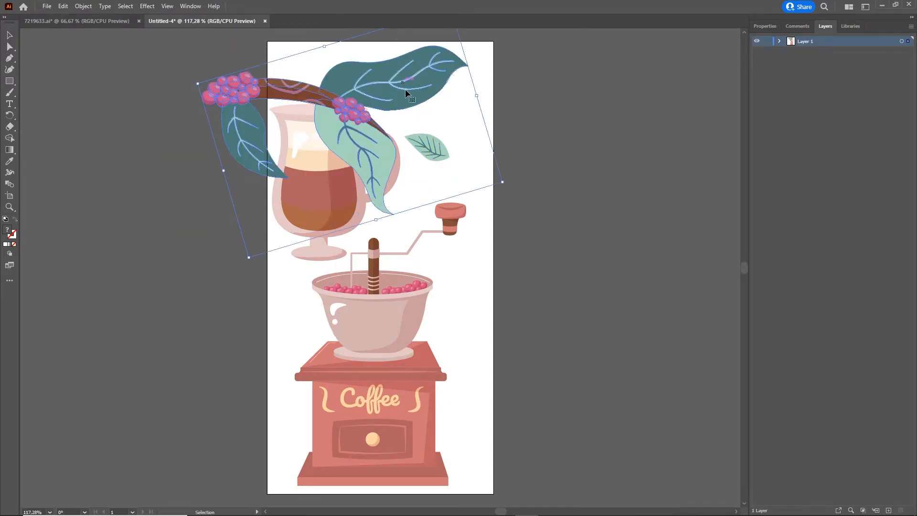
Step: Return to the brochure file and release the clipping mask on the Coffee Shop page
{"action": "left_click", "coordinate": [92, 21]}
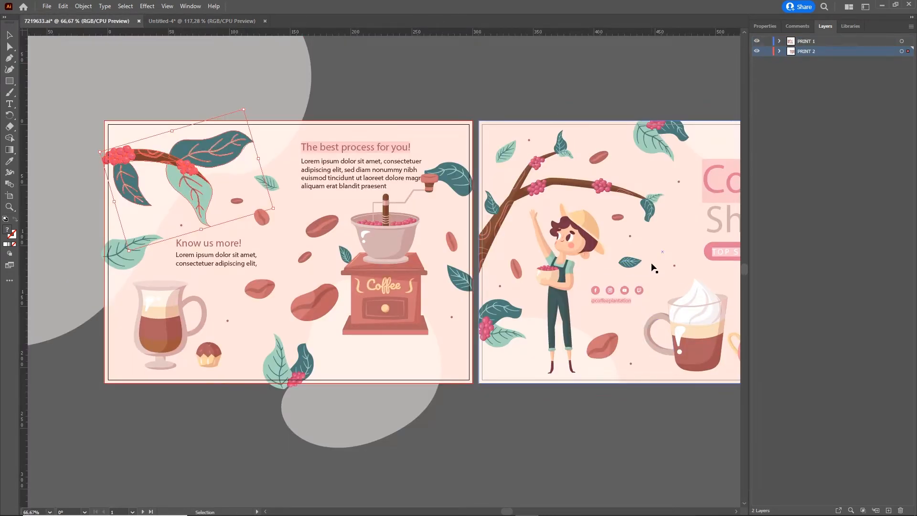
{"action": "left_click", "coordinate": [516, 200]}
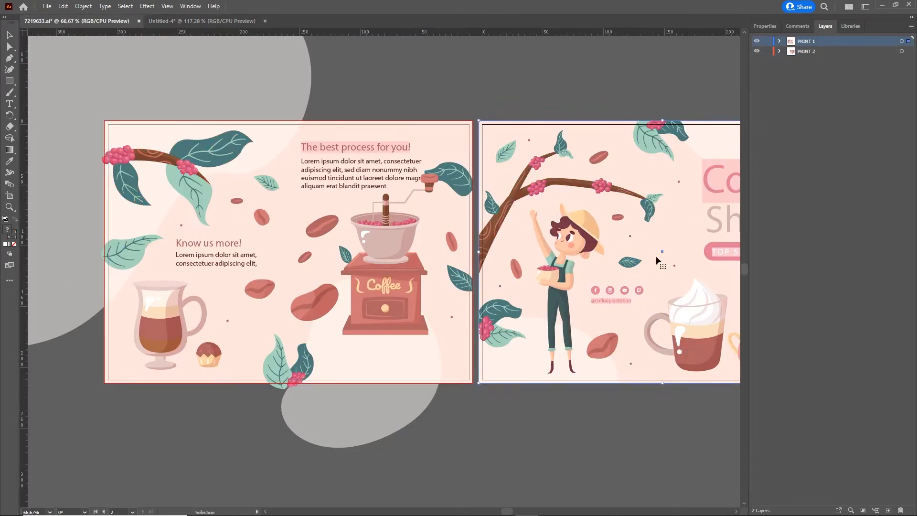
{"action": "left_click_drag", "start_coordinate": [633, 255], "coordinate": [379, 263]}
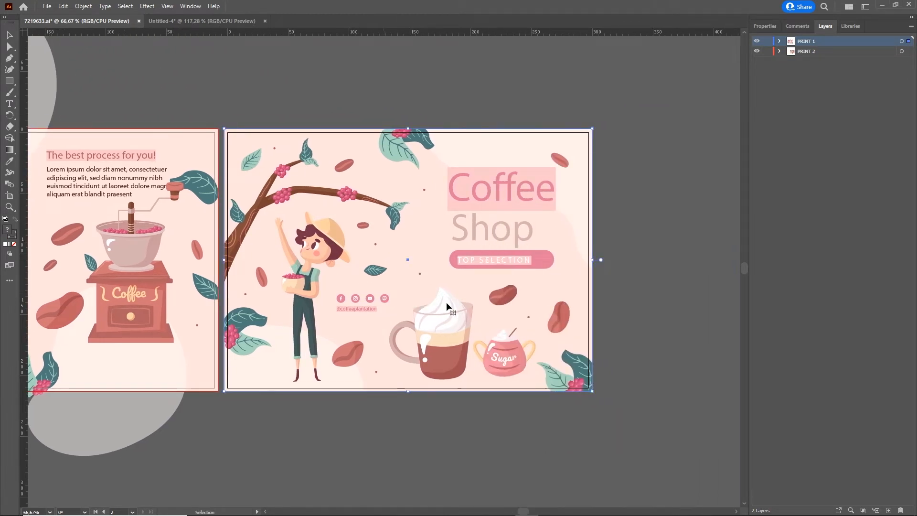
{"action": "right_click", "coordinate": [395, 215]}
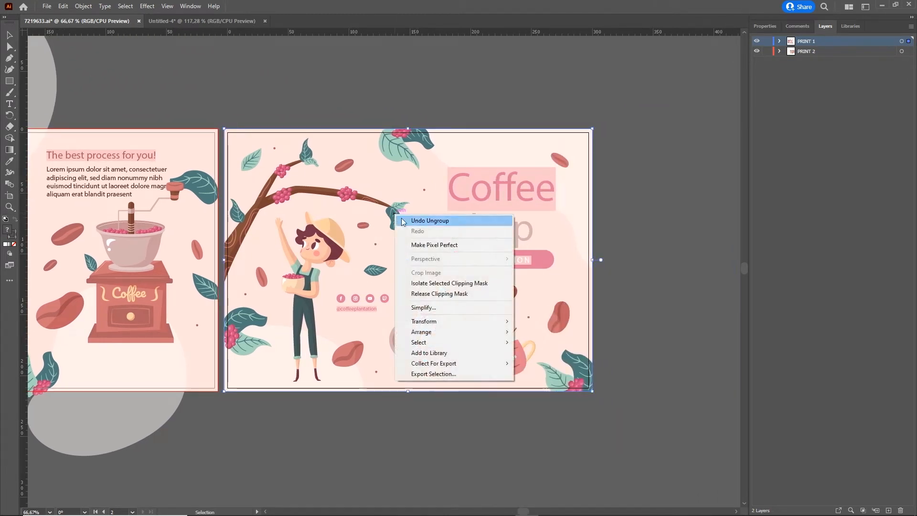
{"action": "left_click", "coordinate": [451, 294]}
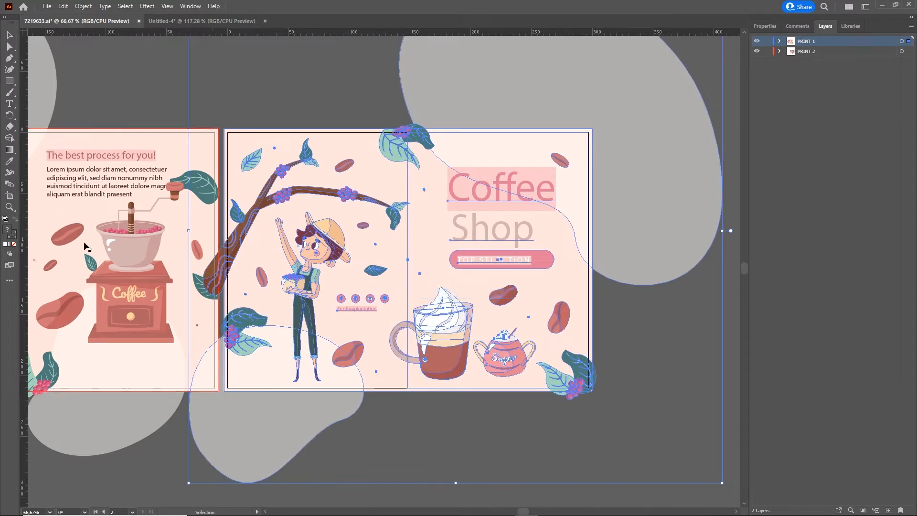
{"action": "left_click", "coordinate": [527, 444]}
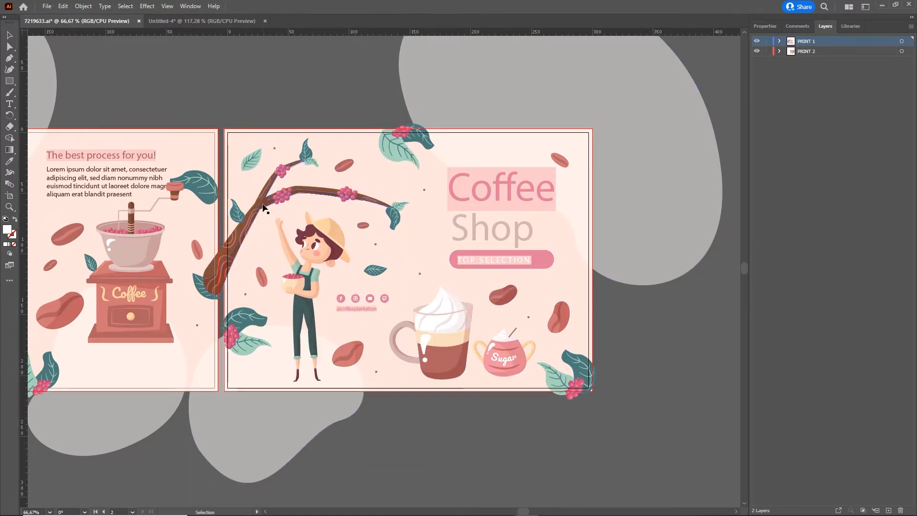
Step: Ungroup the Coffee Shop page's illustrations, keeping them in place, and select the boy together with the large branch
{"action": "left_click", "coordinate": [277, 220]}
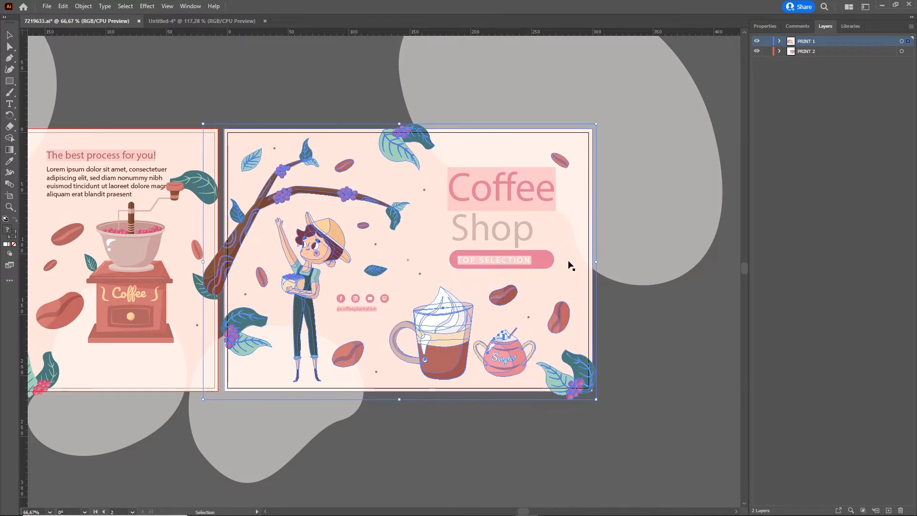
{"action": "left_click_drag", "start_coordinate": [342, 204], "coordinate": [404, 200]}
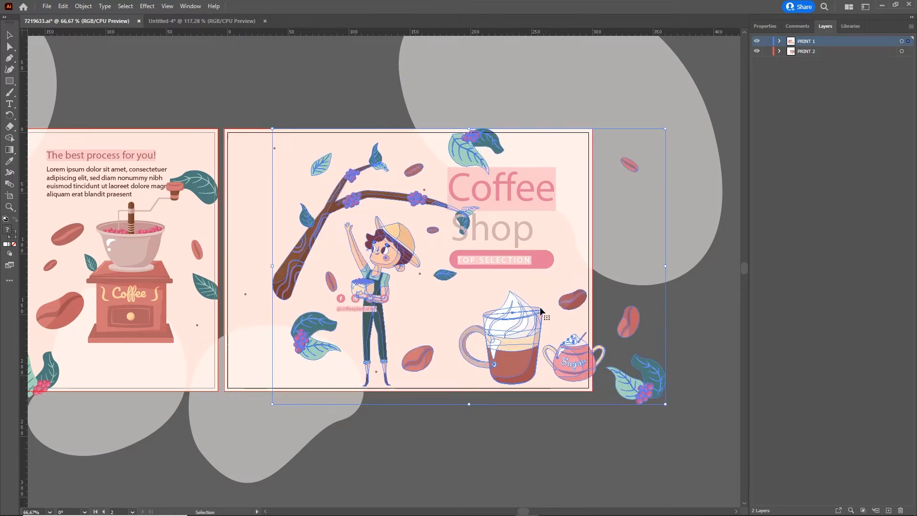
{"action": "left_click_drag", "start_coordinate": [540, 307], "coordinate": [471, 302]}
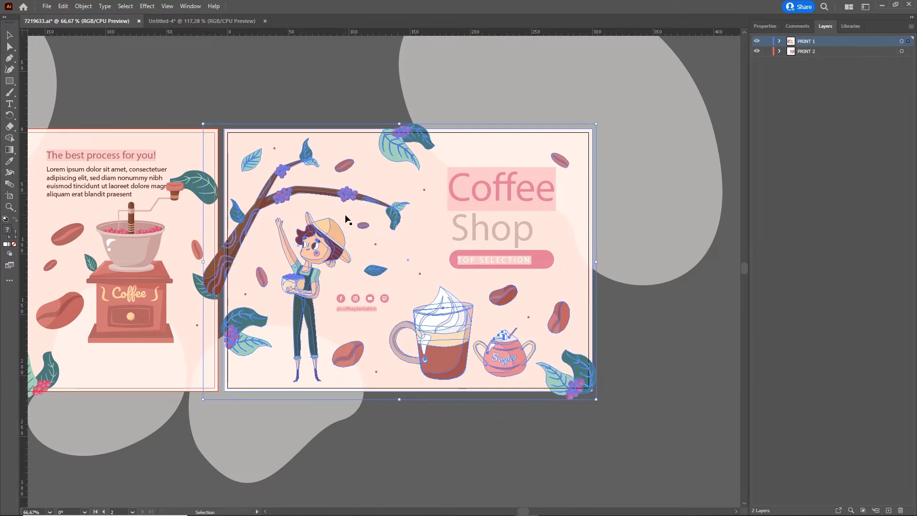
{"action": "left_click", "coordinate": [305, 198]}
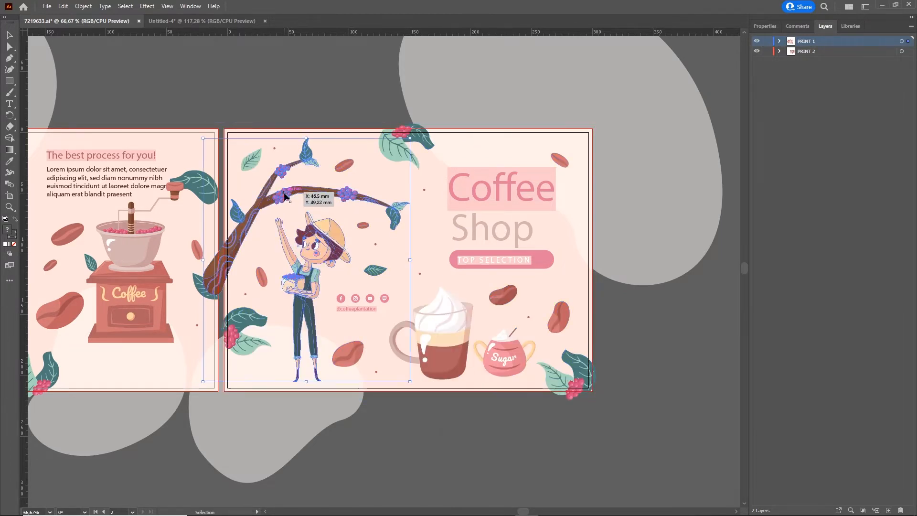
{"action": "left_click_drag", "start_coordinate": [327, 249], "coordinate": [393, 291]}
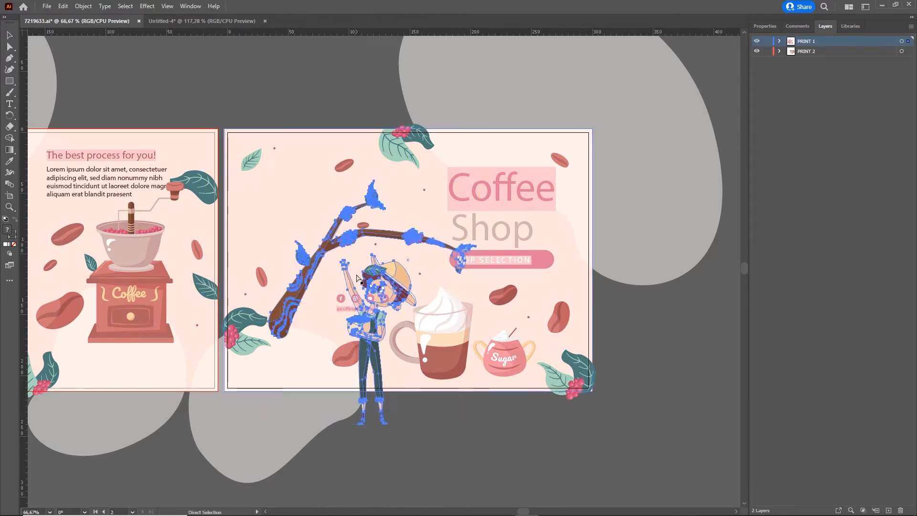
{"action": "key", "text": "ctrl+z"}
{"action": "left_click_drag", "start_coordinate": [323, 249], "coordinate": [411, 287]}
Step: Copy the boy and large branch from the brochure into Untitled-4, placing them over the grinder and cup
{"action": "left_click", "coordinate": [89, 20]}
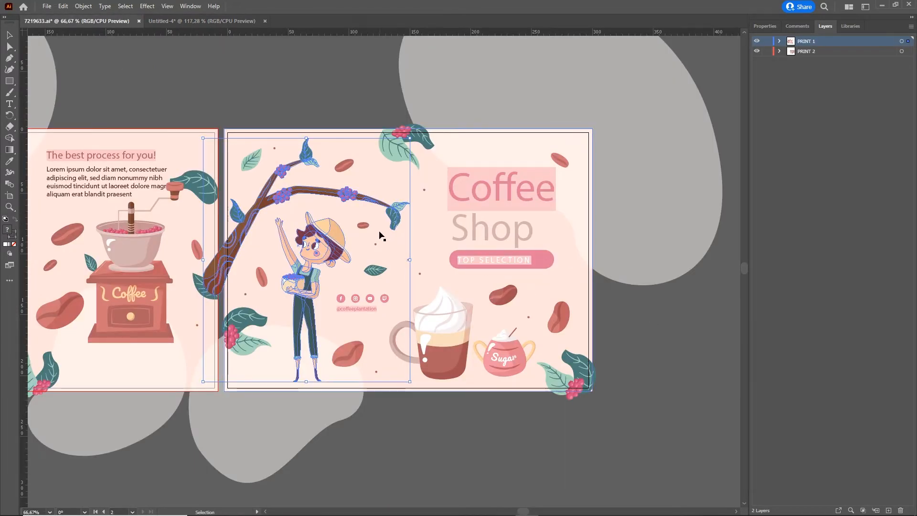
{"action": "left_click_drag", "start_coordinate": [381, 239], "coordinate": [584, 216]}
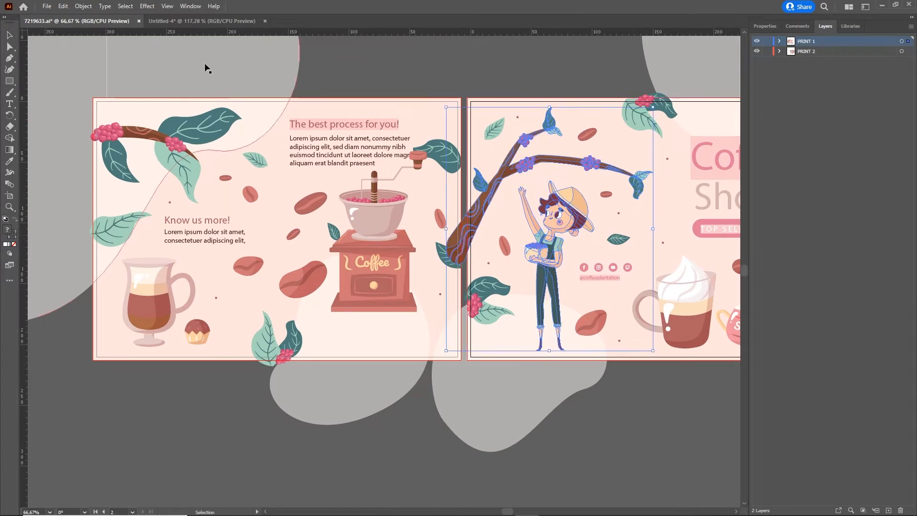
{"action": "left_click", "coordinate": [202, 23]}
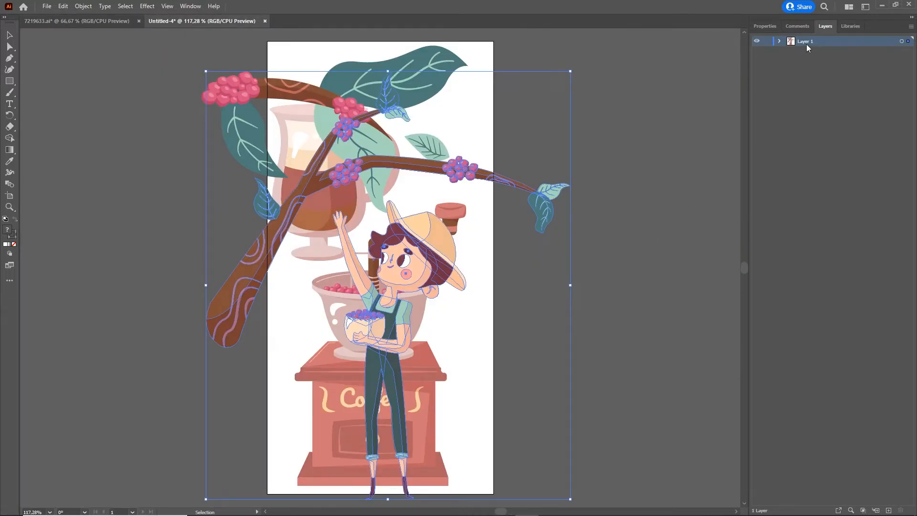
Step: Examine the groups inside Layer 1 by showing each one on its own, then restore visibility of all groups and collapse the layer
{"action": "left_click", "coordinate": [780, 42]}
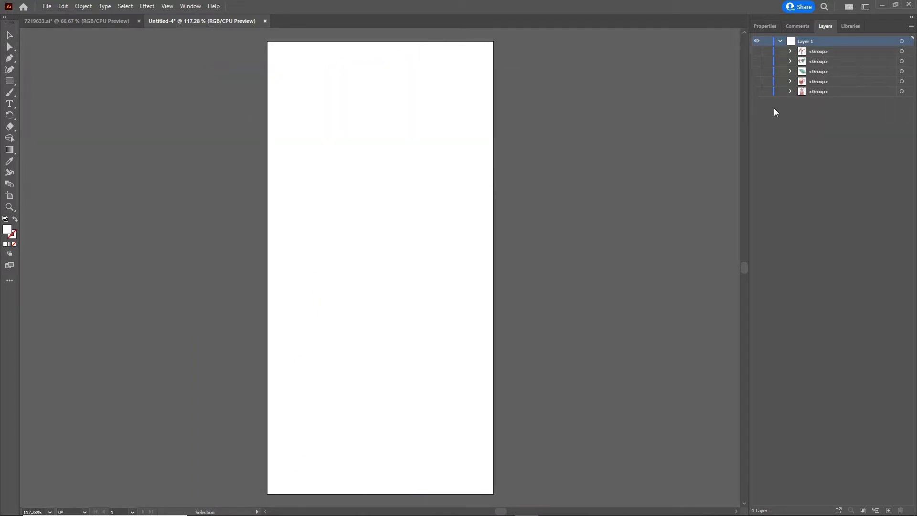
{"action": "left_click", "coordinate": [756, 91]}
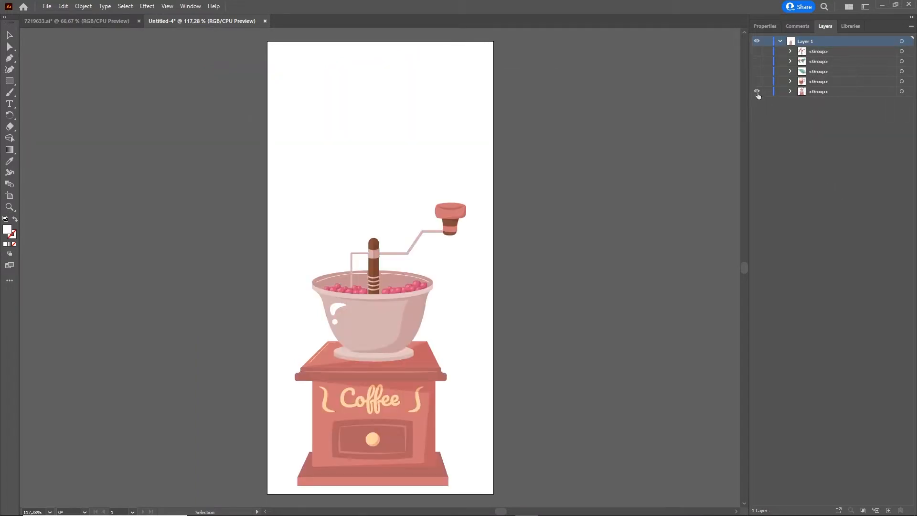
{"action": "left_click", "coordinate": [757, 92]}
{"action": "left_click", "coordinate": [756, 81]}
{"action": "left_click", "coordinate": [756, 82]}
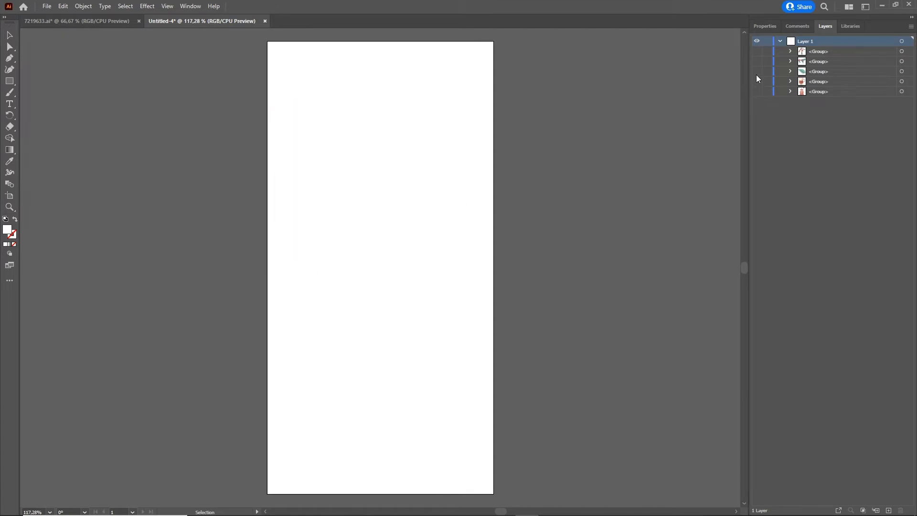
{"action": "left_click", "coordinate": [756, 72]}
{"action": "left_click", "coordinate": [756, 72]}
{"action": "left_click", "coordinate": [757, 61]}
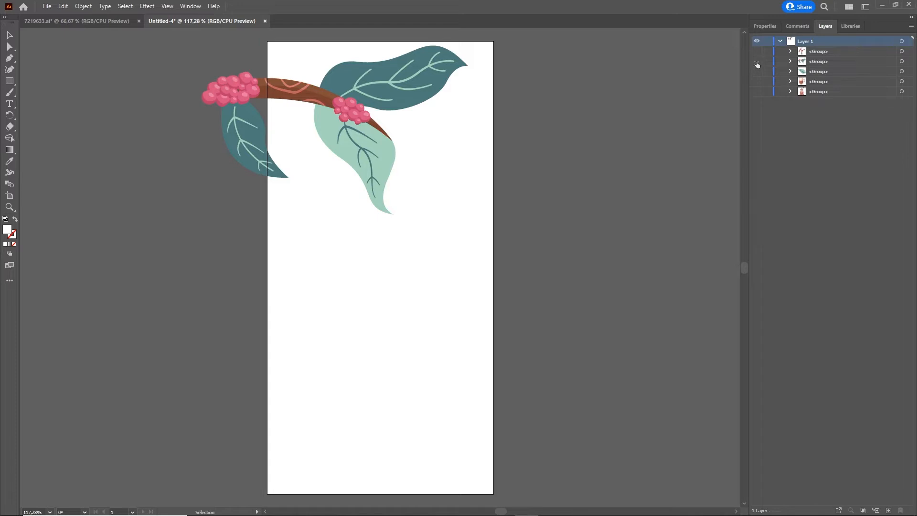
{"action": "left_click", "coordinate": [757, 61]}
{"action": "left_click", "coordinate": [757, 51]}
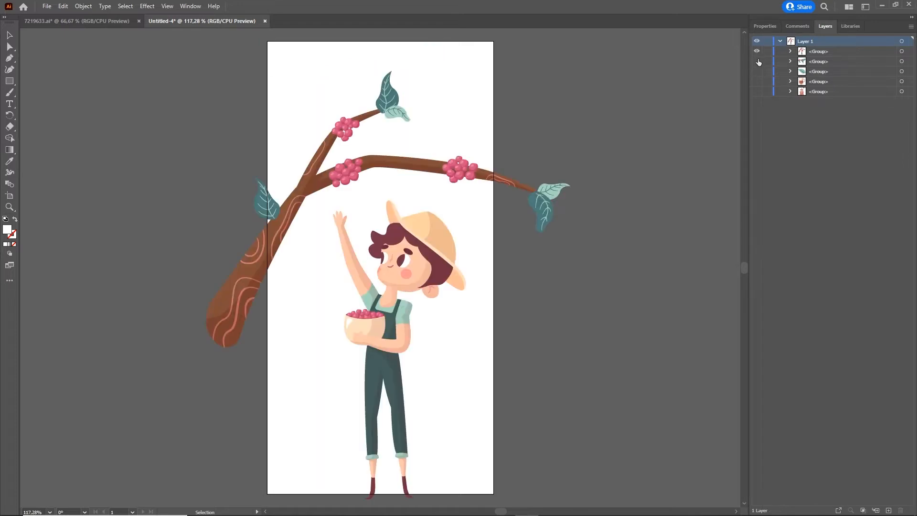
{"action": "left_click_drag", "start_coordinate": [758, 61], "coordinate": [758, 82]}
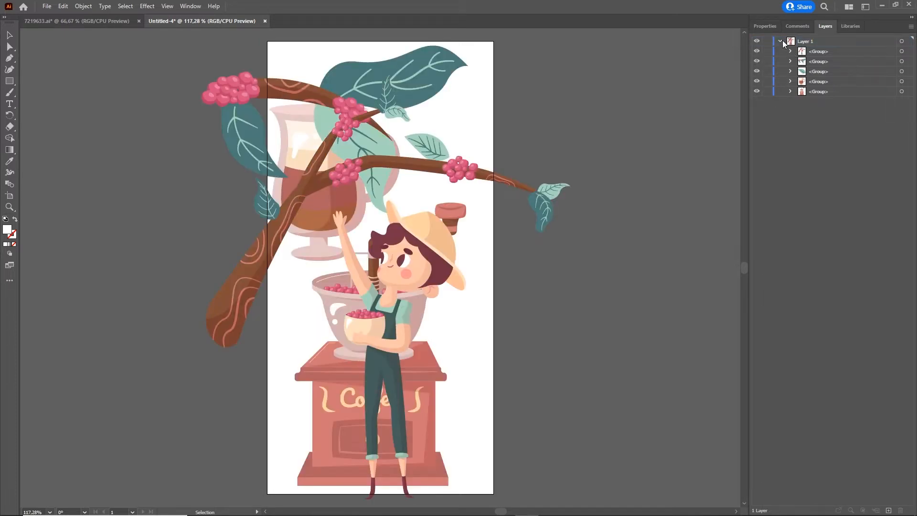
{"action": "left_click", "coordinate": [781, 41]}
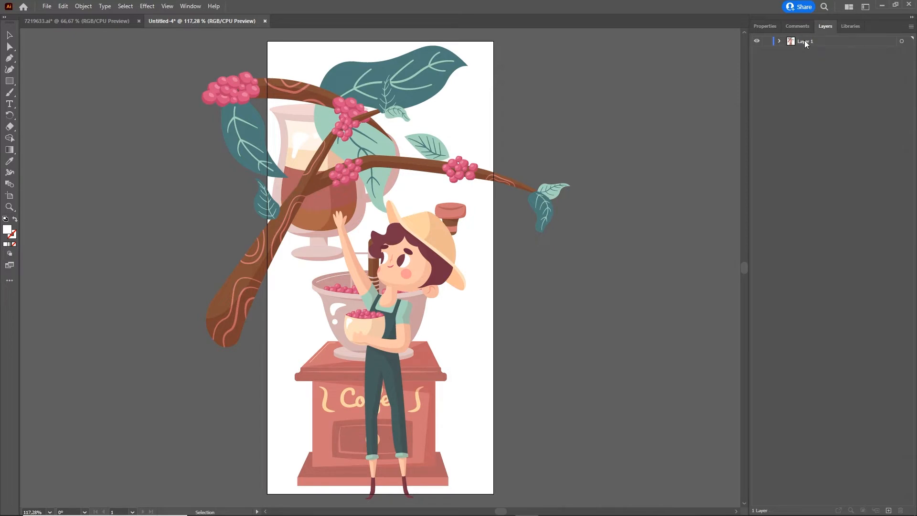
Step: Release Layer 1's groups to separate layers with the Sequence option and select Layer 2
{"action": "left_click", "coordinate": [805, 42]}
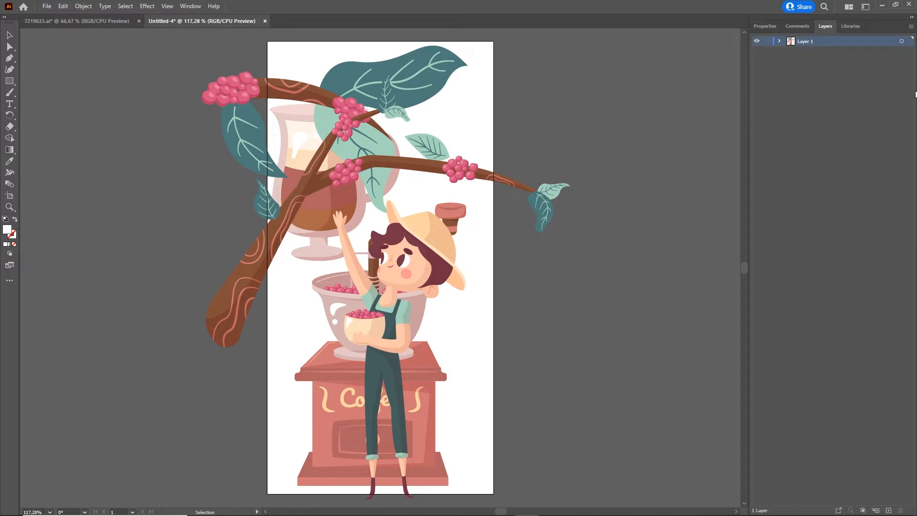
{"action": "left_click", "coordinate": [911, 28]}
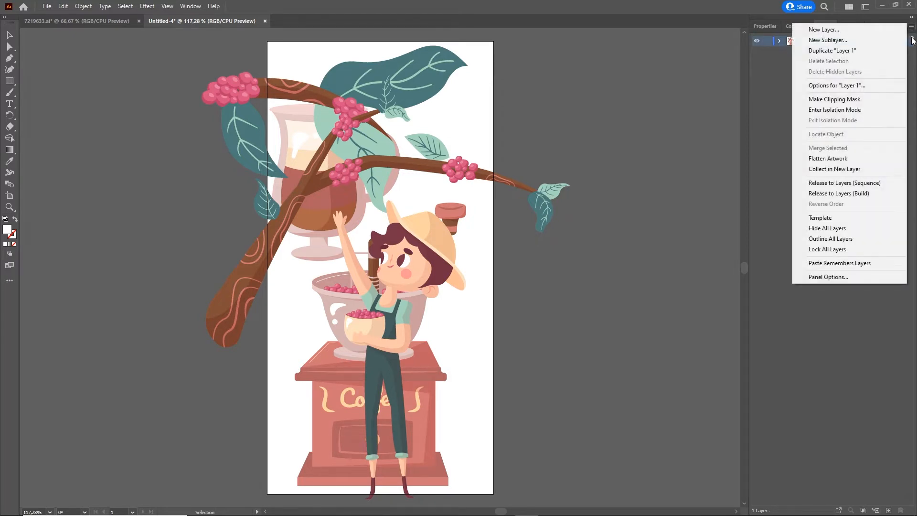
{"action": "left_click", "coordinate": [839, 186]}
{"action": "left_click", "coordinate": [812, 52]}
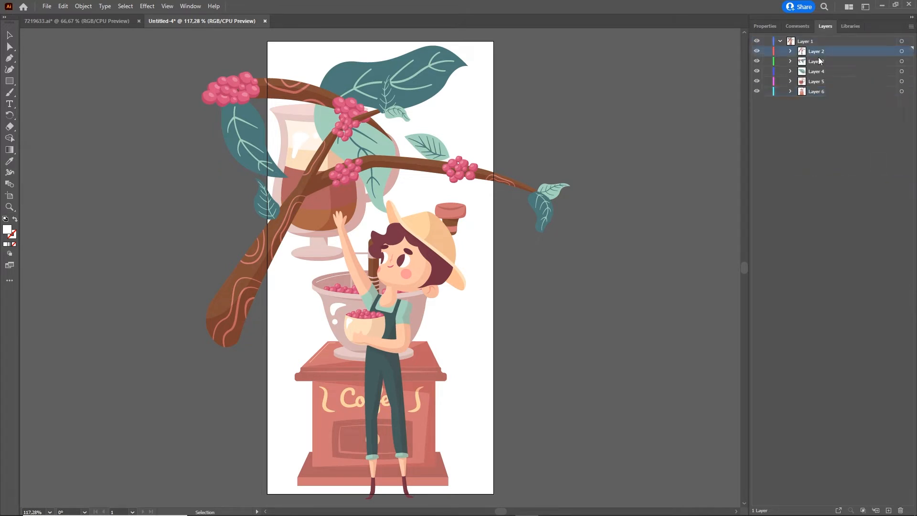
Step: Move Layers 2 through 6 out of Layer 1 to the top level and delete the empty Layer 1
{"action": "left_click", "coordinate": [815, 92], "text": "shift"}
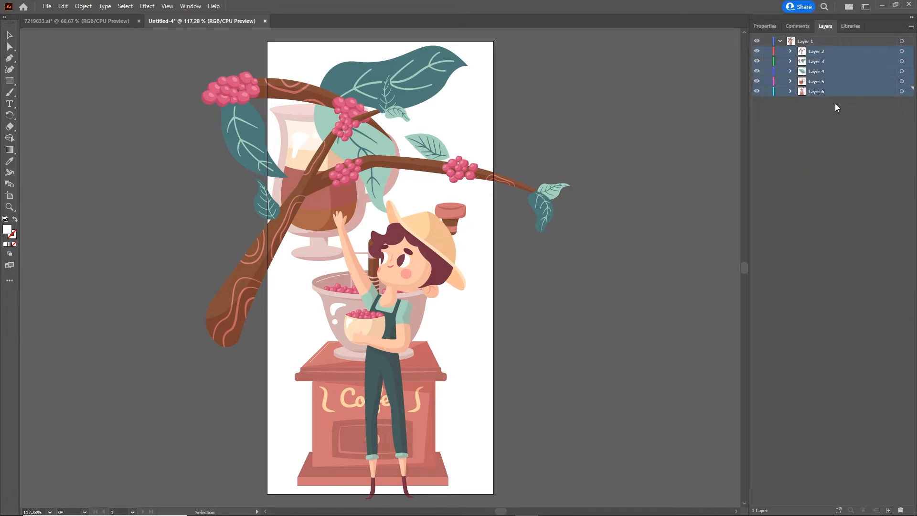
{"action": "left_click_drag", "start_coordinate": [818, 73], "coordinate": [809, 139]}
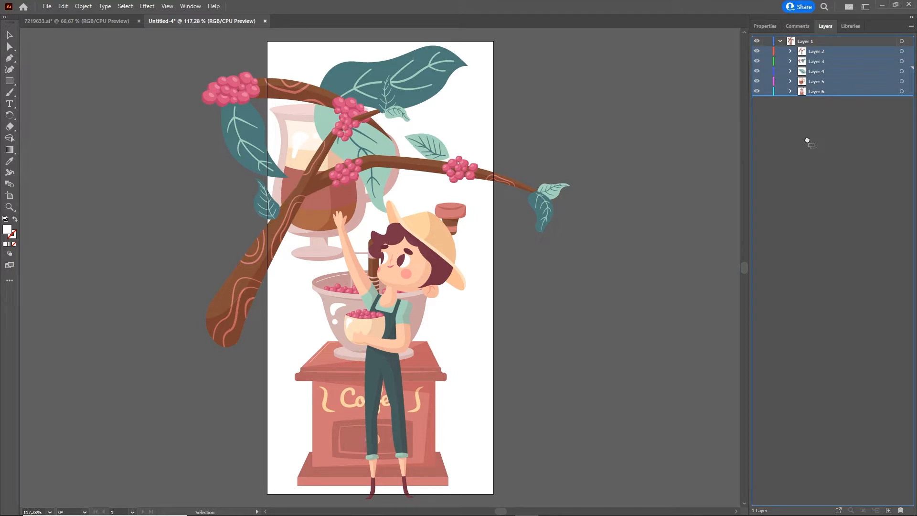
{"action": "left_click", "coordinate": [818, 70]}
{"action": "left_click", "coordinate": [804, 43]}
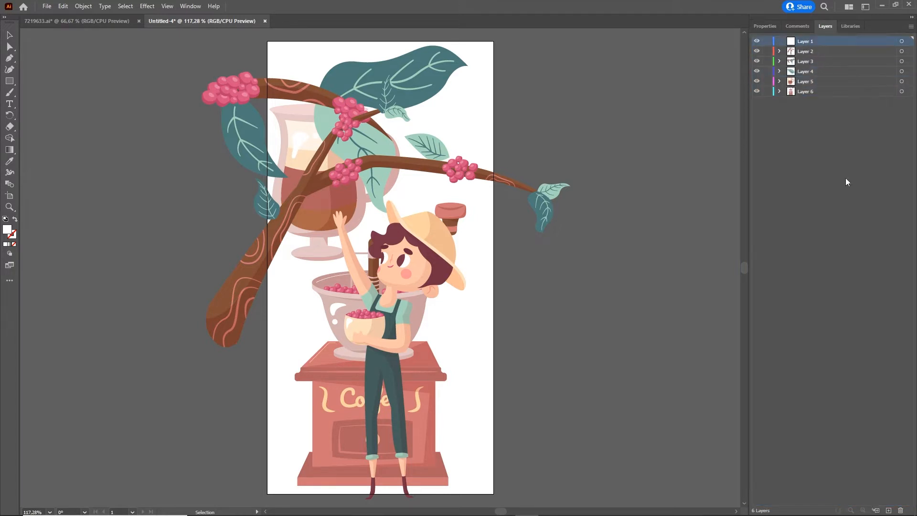
{"action": "left_click", "coordinate": [901, 510]}
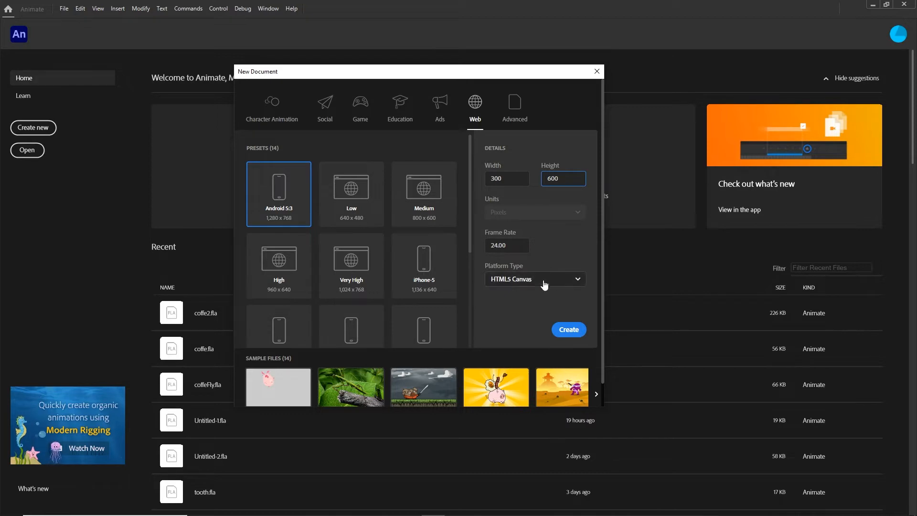
Step: In Adobe Animate, create a 300 x 600 HTML5 Canvas document at 24 fps and import coffe2.ai from the illustrator folder as Animate layers
{"action": "left_click", "coordinate": [569, 332]}
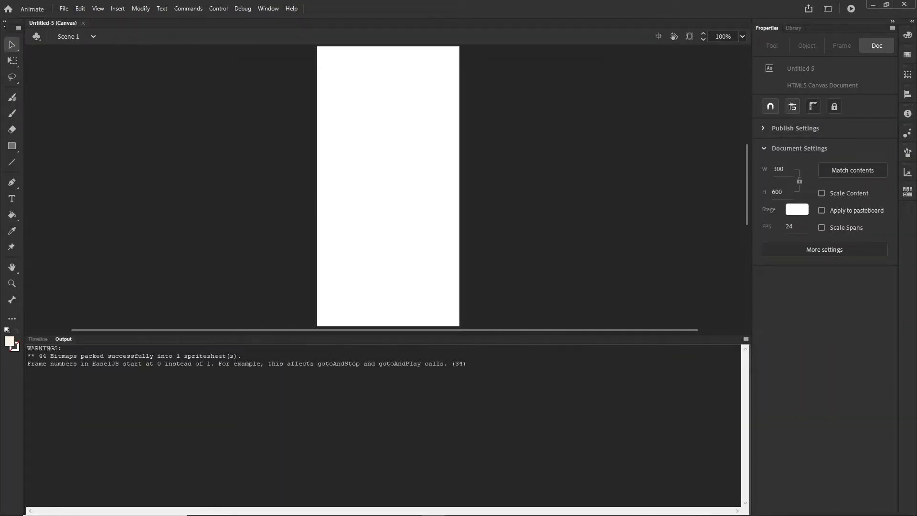
{"action": "left_click", "coordinate": [347, 509]}
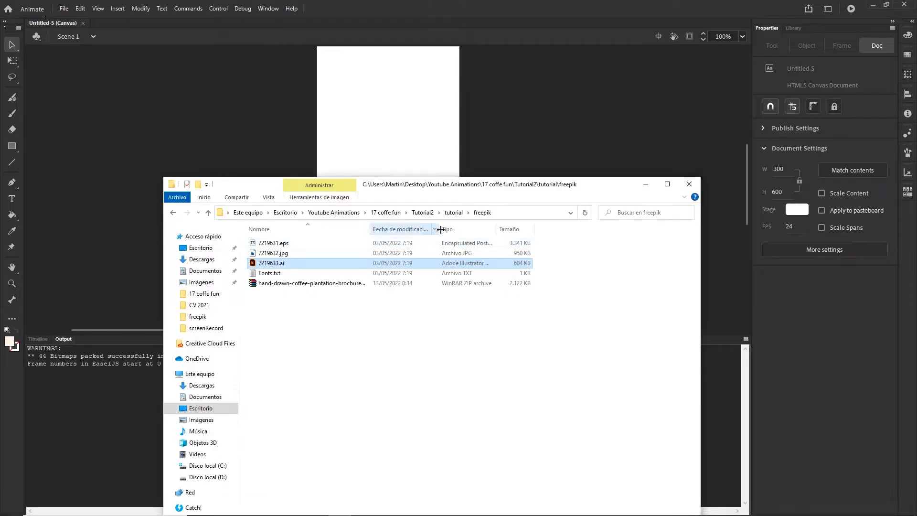
{"action": "left_click", "coordinate": [454, 213]}
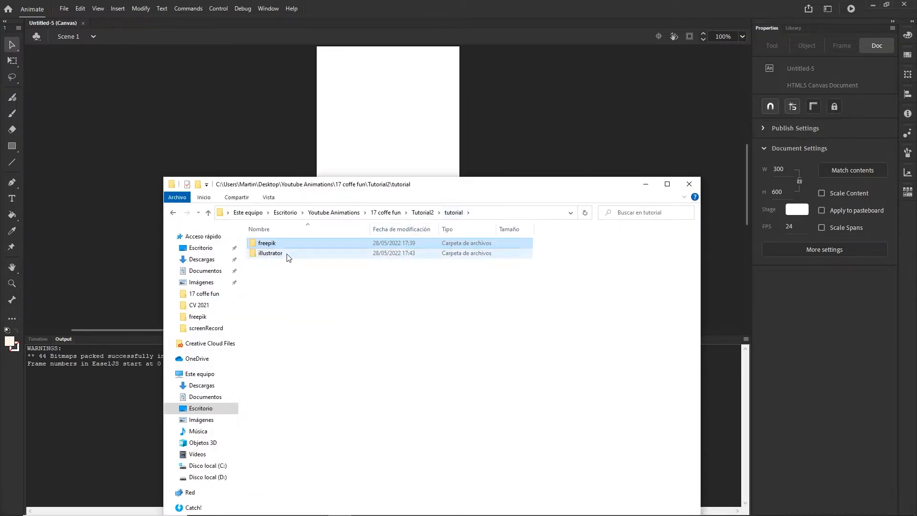
{"action": "double_click", "coordinate": [411, 253]}
{"action": "left_click", "coordinate": [270, 245]}
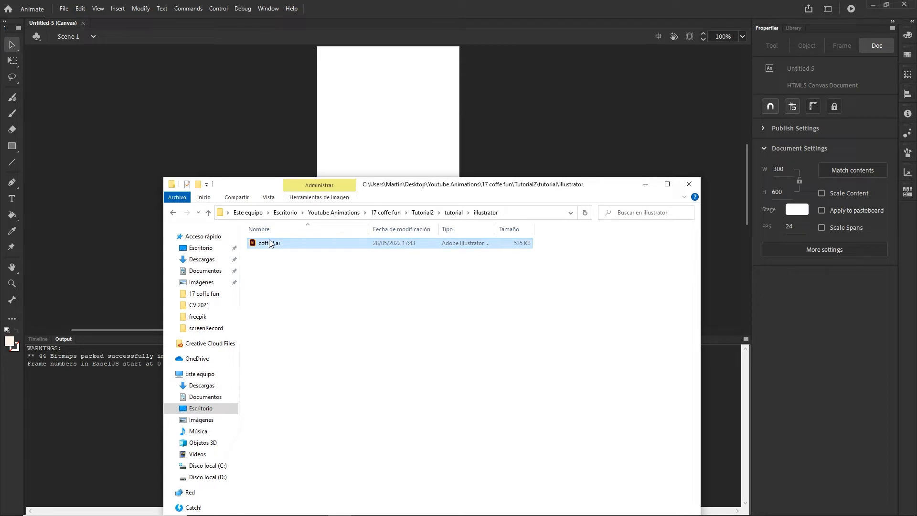
{"action": "left_click_drag", "start_coordinate": [270, 244], "coordinate": [395, 127]}
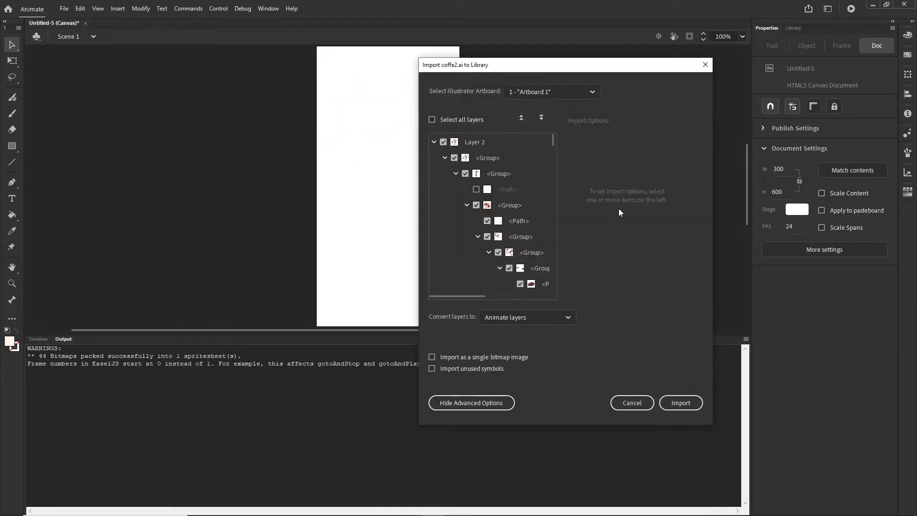
{"action": "left_click", "coordinate": [681, 402]}
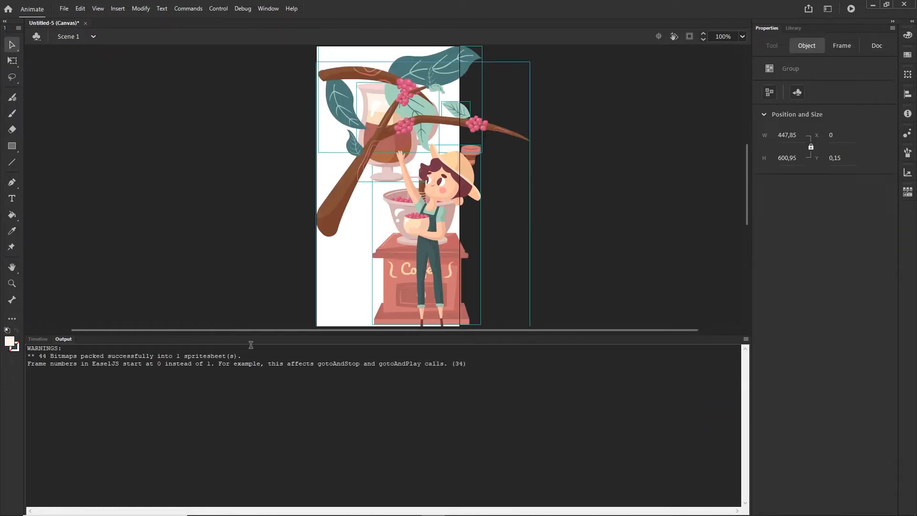
Step: Show the timeline's layers, deselect the imported artwork and check it with and without clipping of content outside the stage
{"action": "left_click", "coordinate": [37, 339]}
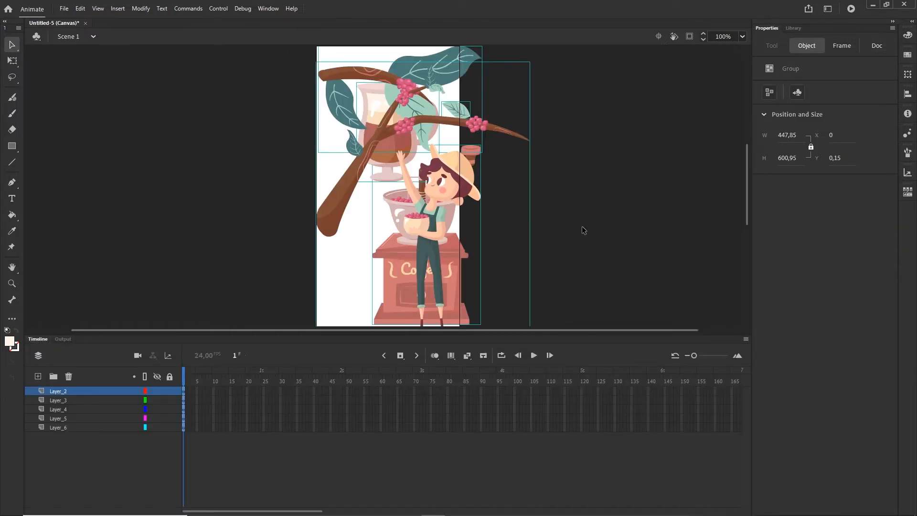
{"action": "left_click", "coordinate": [604, 213]}
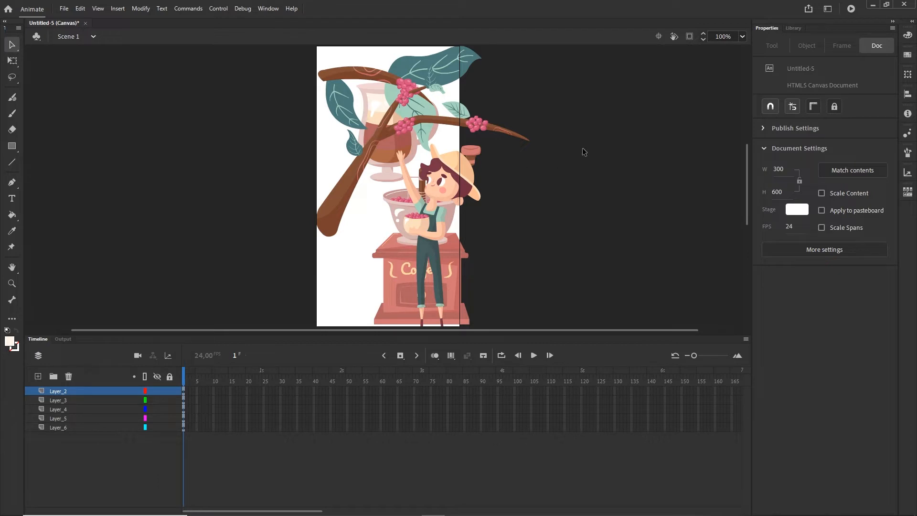
{"action": "left_click_drag", "start_coordinate": [581, 115], "coordinate": [587, 137]}
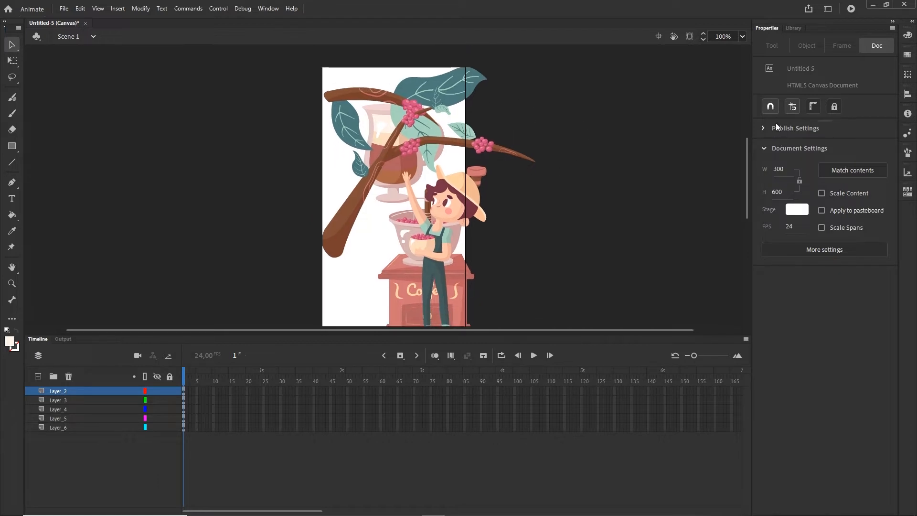
{"action": "left_click", "coordinate": [690, 37]}
{"action": "left_click", "coordinate": [690, 38]}
{"action": "left_click", "coordinate": [689, 37]}
{"action": "left_click", "coordinate": [689, 37]}
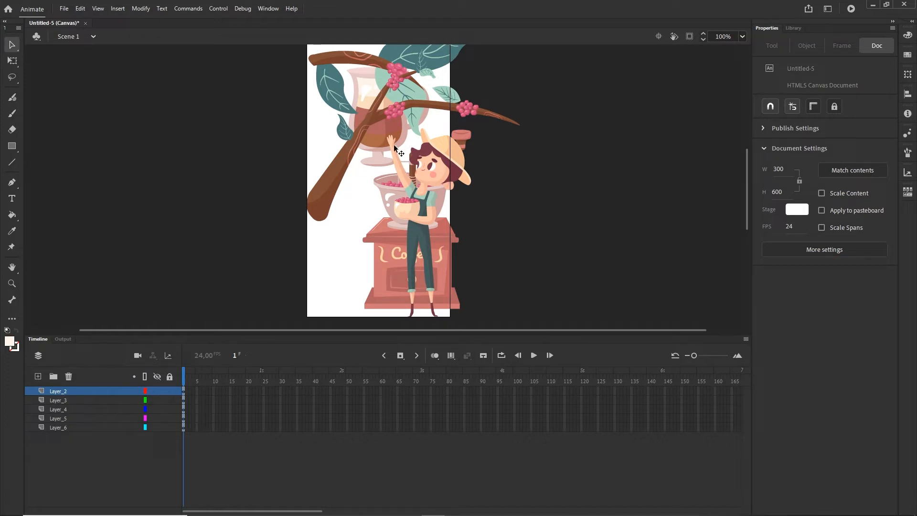
Step: Move the coffee cup to the stage's lower-left area at about X 12, Y 386, then name its layer "cup" and lock it
{"action": "left_click", "coordinate": [379, 138]}
{"action": "left_click_drag", "start_coordinate": [381, 139], "coordinate": [346, 287]}
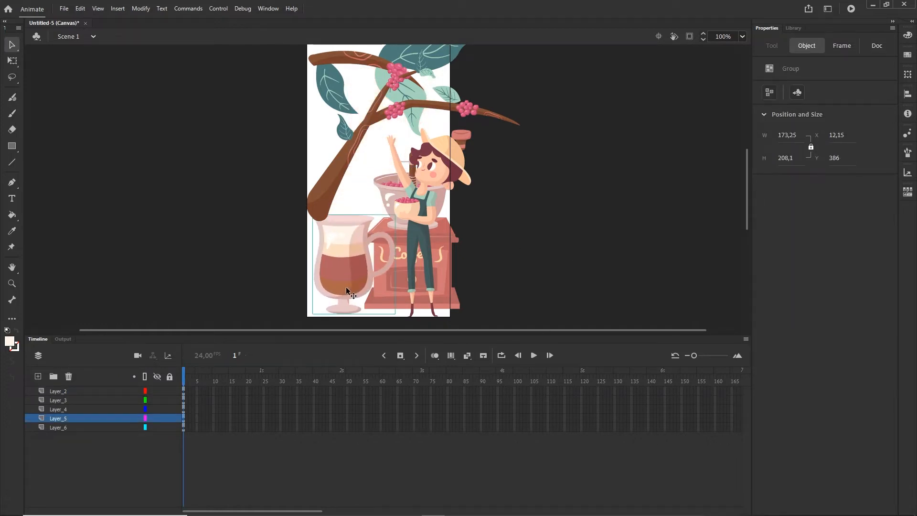
{"action": "double_click", "coordinate": [59, 419]}
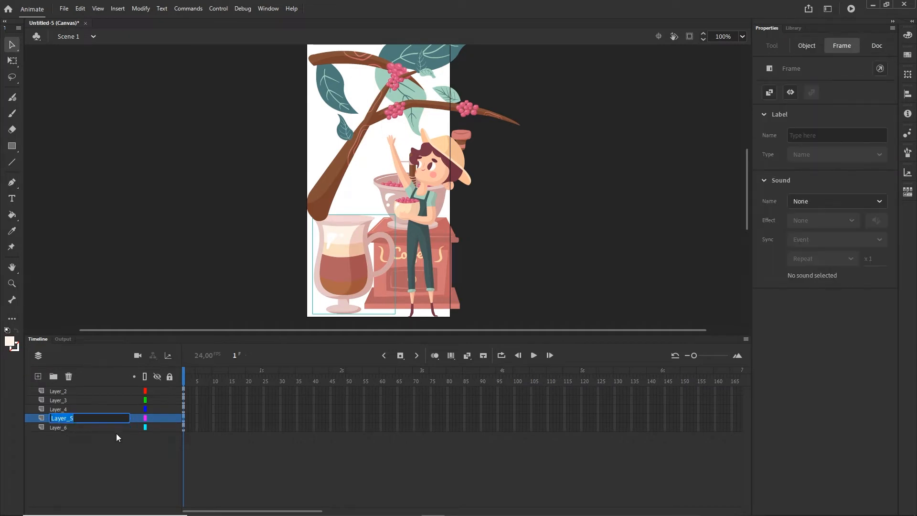
{"action": "type", "text": "cup"}
{"action": "left_click", "coordinate": [99, 460]}
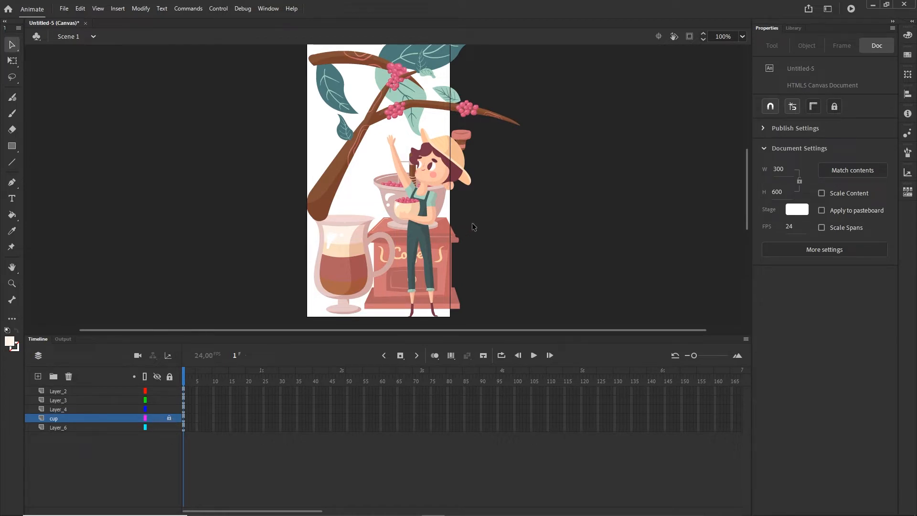
Step: Convert the boy, grinder, branch and leaves together into one Movie Clip symbol, keeping the default name Symbol 1
{"action": "scroll", "coordinate": [472, 226], "scroll_direction": "down", "scroll_amount": 1}
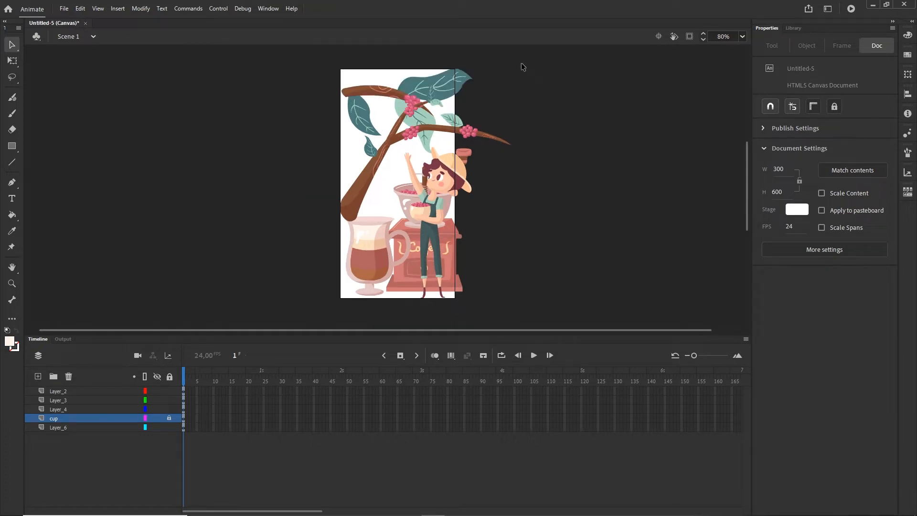
{"action": "left_click_drag", "start_coordinate": [514, 67], "coordinate": [305, 311]}
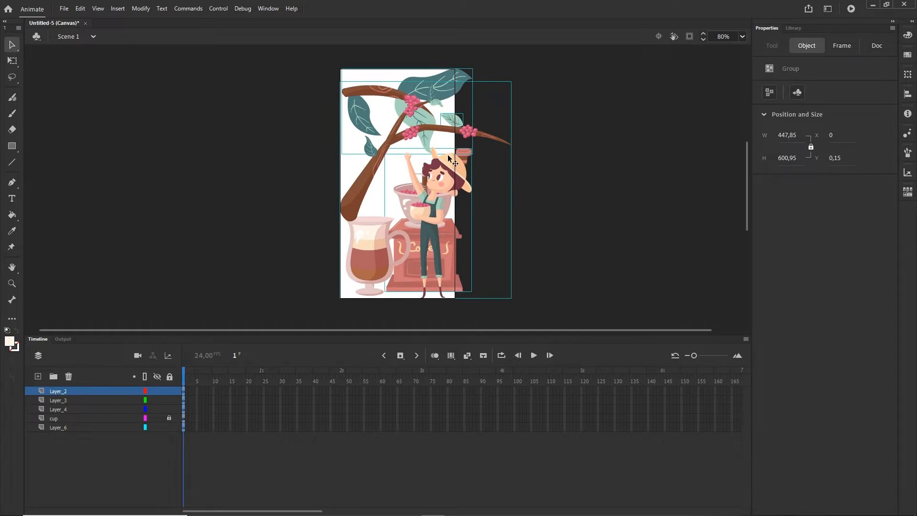
{"action": "left_click", "coordinate": [141, 8]}
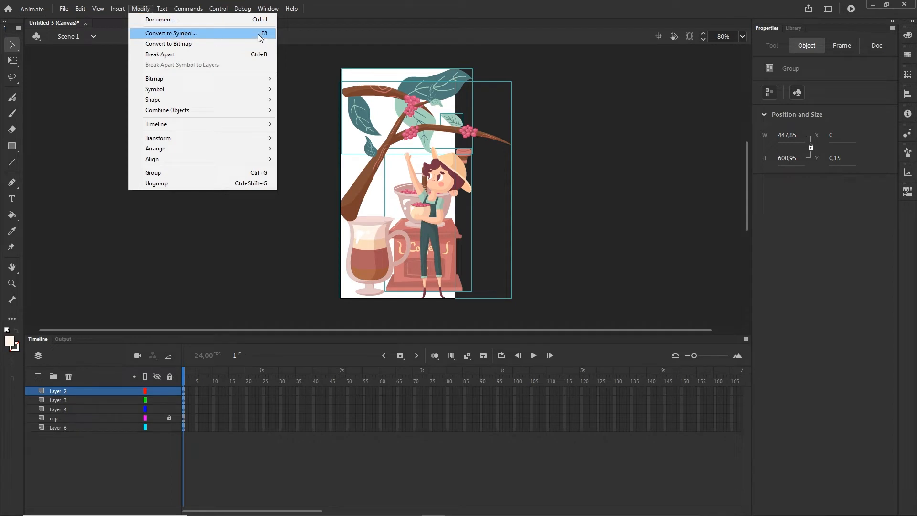
{"action": "left_click", "coordinate": [184, 34]}
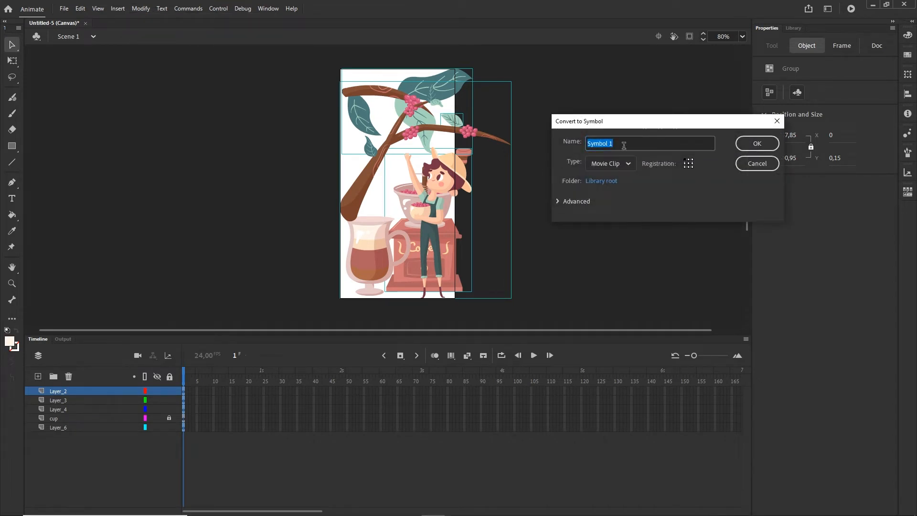
{"action": "left_click", "coordinate": [763, 145]}
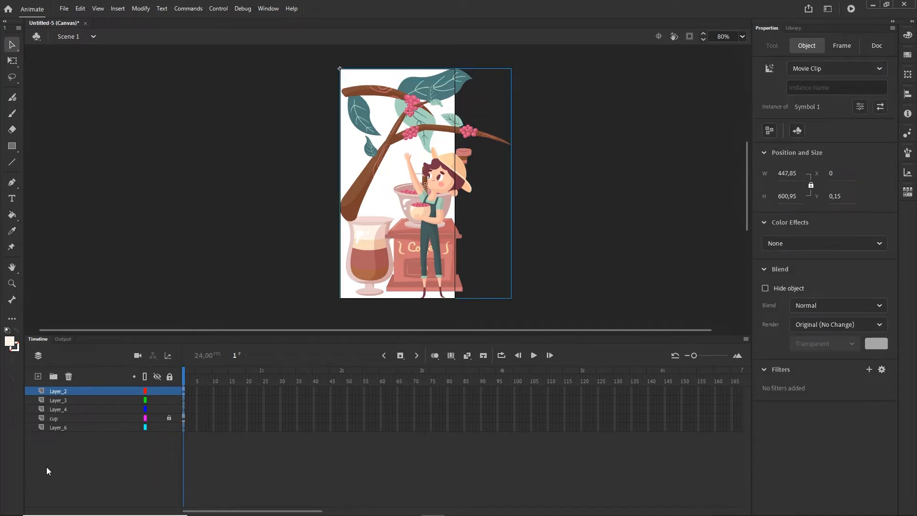
Step: Delete the emptied layers Layer_3, Layer_4 and Layer_6 from the timeline
{"action": "left_click", "coordinate": [59, 403]}
{"action": "left_click", "coordinate": [60, 408], "text": "shift"}
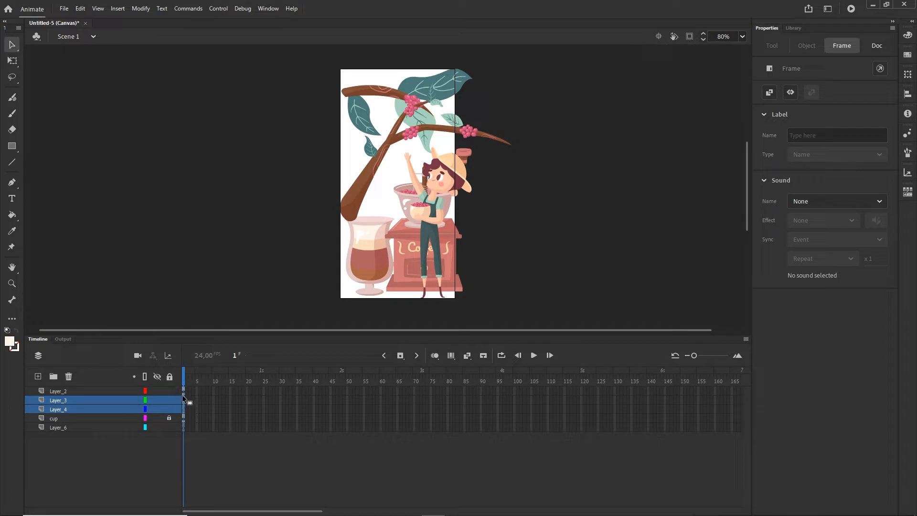
{"action": "left_click", "coordinate": [69, 376]}
{"action": "left_click", "coordinate": [61, 409]}
{"action": "left_click", "coordinate": [68, 377]}
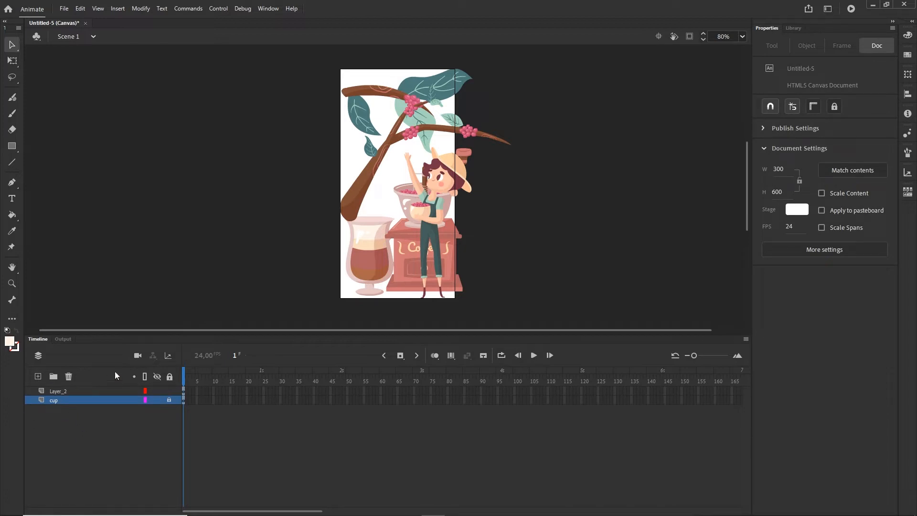
Step: Rename Layer_2 as BG and place it beneath the cup layer
{"action": "left_click", "coordinate": [60, 393]}
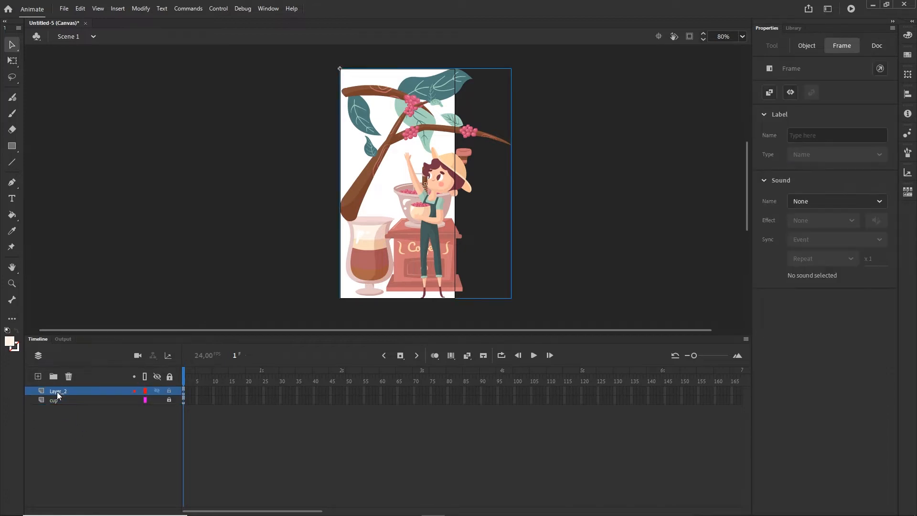
{"action": "double_click", "coordinate": [57, 393]}
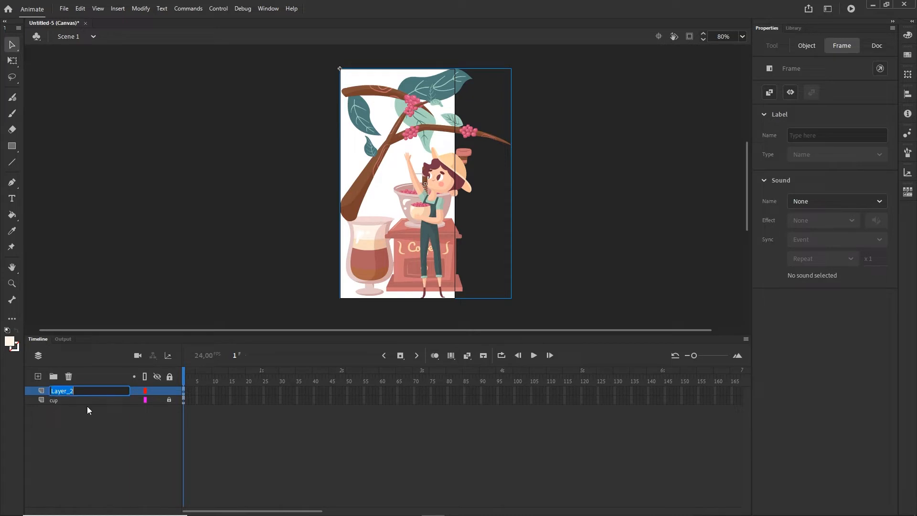
{"action": "type", "text": "BG"}
{"action": "left_click", "coordinate": [100, 450]}
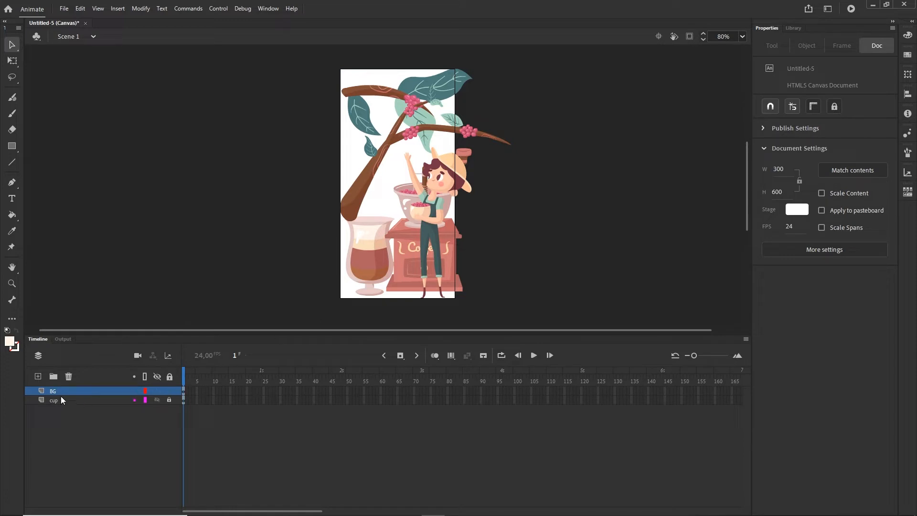
{"action": "left_click_drag", "start_coordinate": [58, 391], "coordinate": [70, 416]}
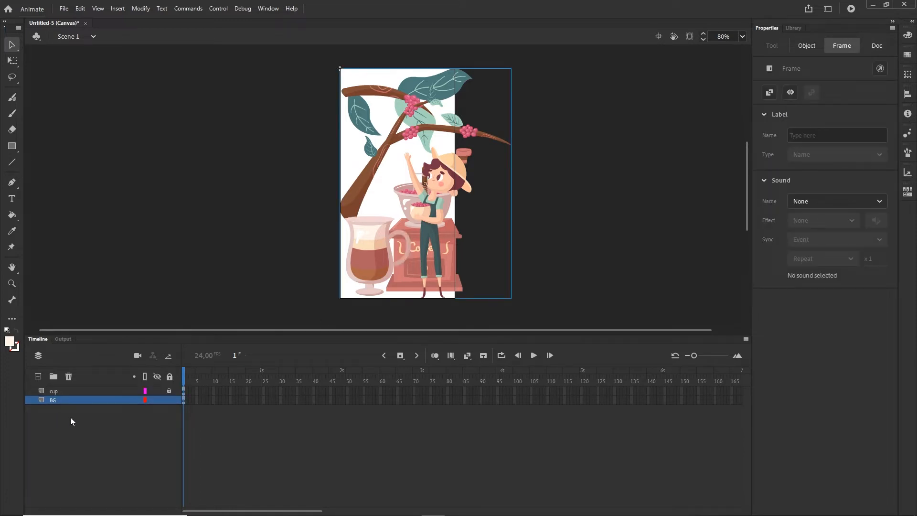
{"action": "left_click", "coordinate": [323, 414]}
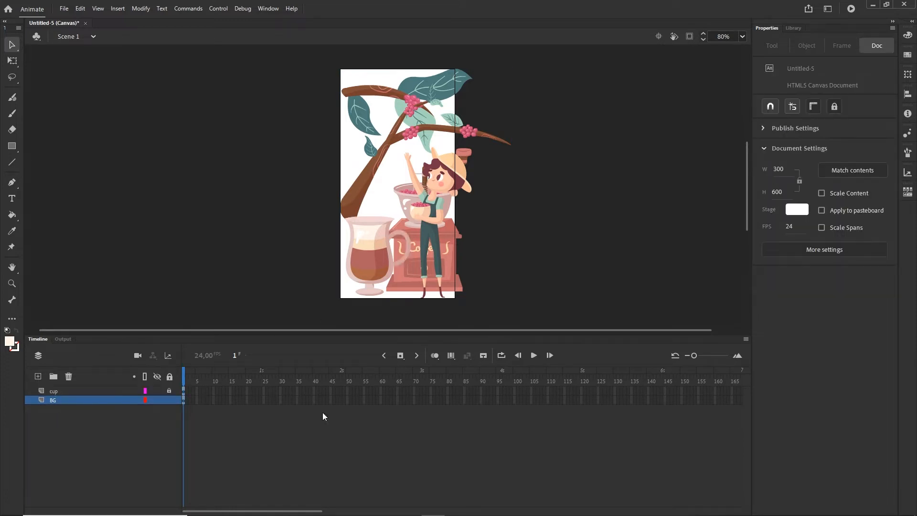
Step: Open Symbol 1 for editing and distribute all its artwork groups onto separate layers
{"action": "double_click", "coordinate": [435, 237]}
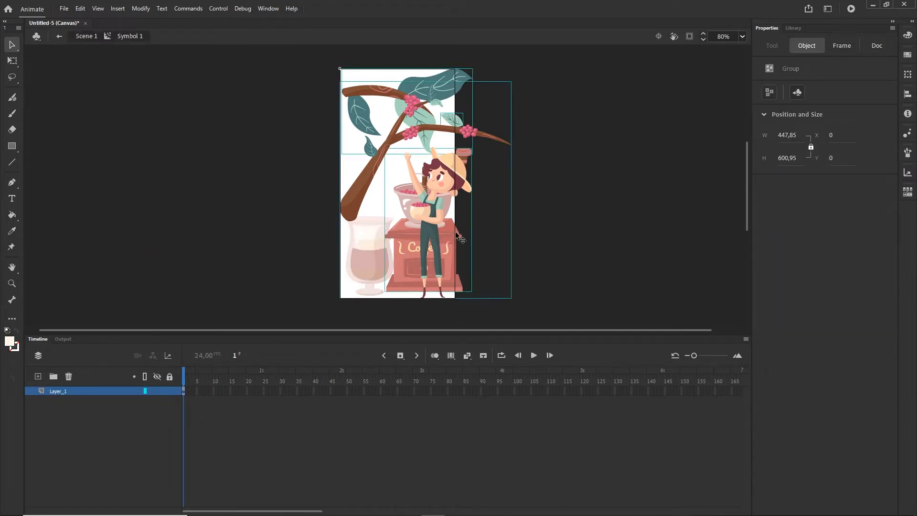
{"action": "scroll", "coordinate": [450, 224], "scroll_direction": "up", "scroll_amount": 1}
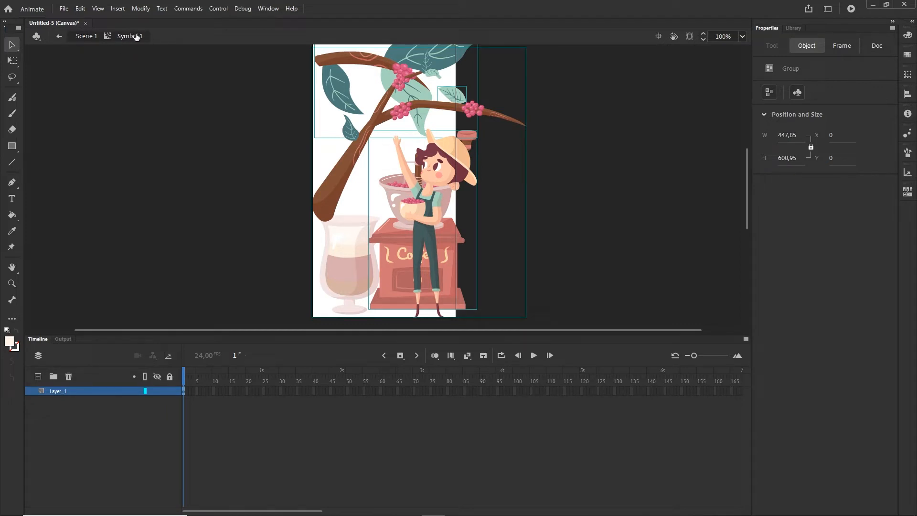
{"action": "scroll", "coordinate": [507, 216], "scroll_direction": "down", "scroll_amount": 2}
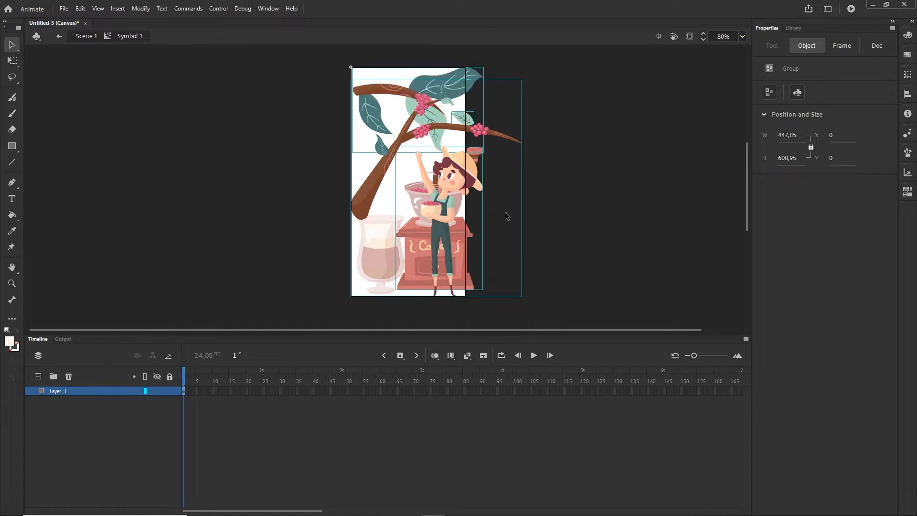
{"action": "left_click_drag", "start_coordinate": [561, 204], "coordinate": [466, 204]}
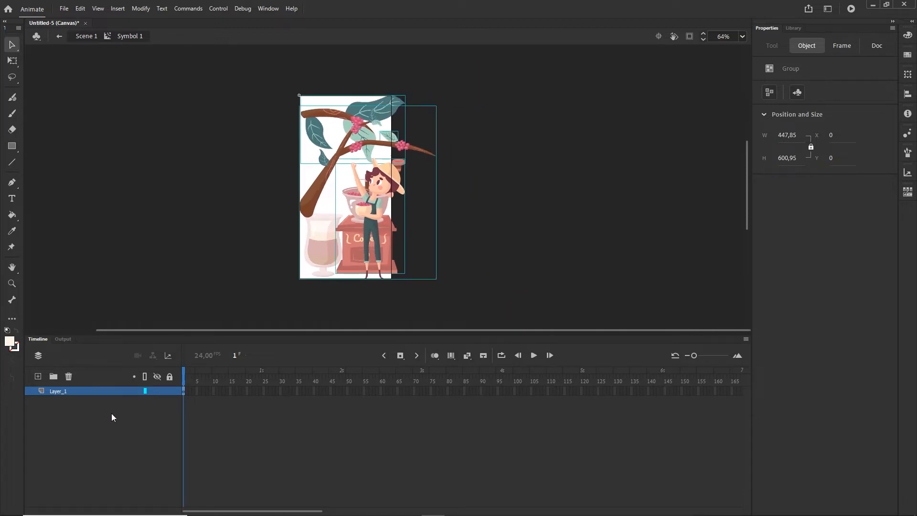
{"action": "left_click", "coordinate": [111, 414]}
{"action": "left_click", "coordinate": [55, 391]}
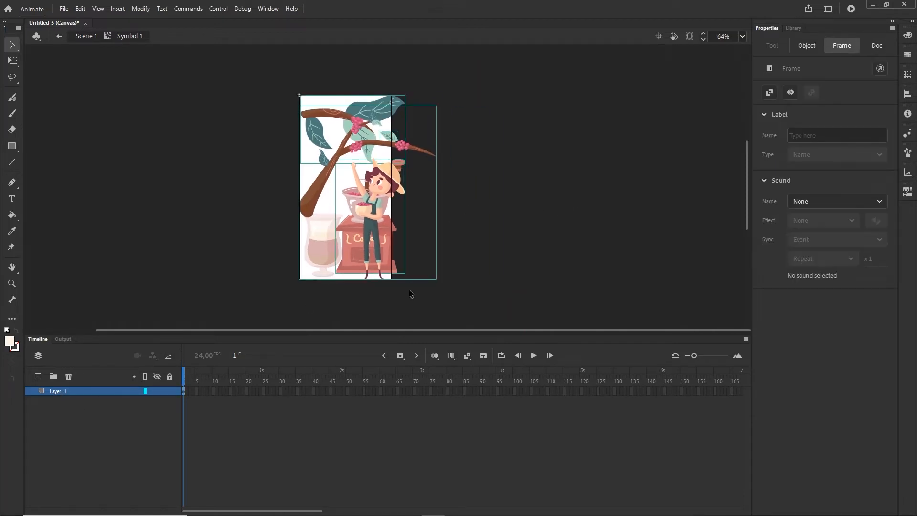
{"action": "right_click", "coordinate": [373, 225]}
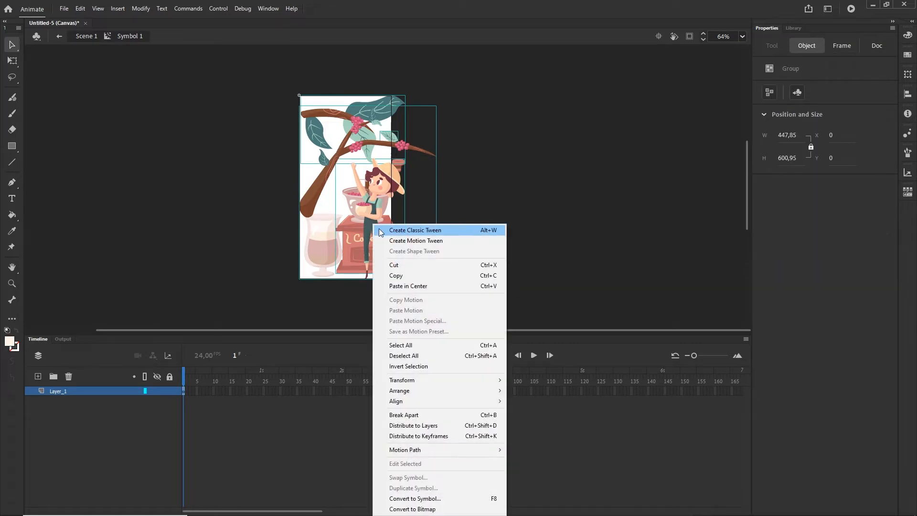
{"action": "left_click", "coordinate": [431, 426]}
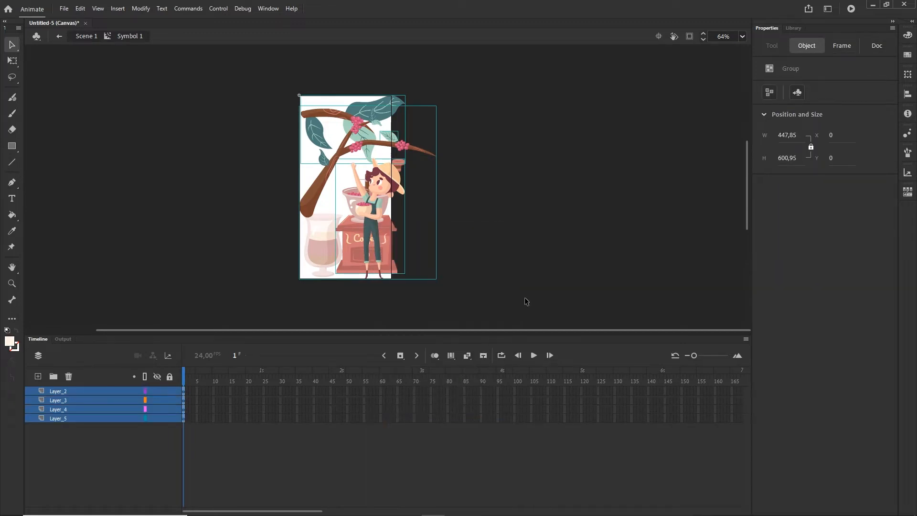
{"action": "left_click", "coordinate": [529, 287]}
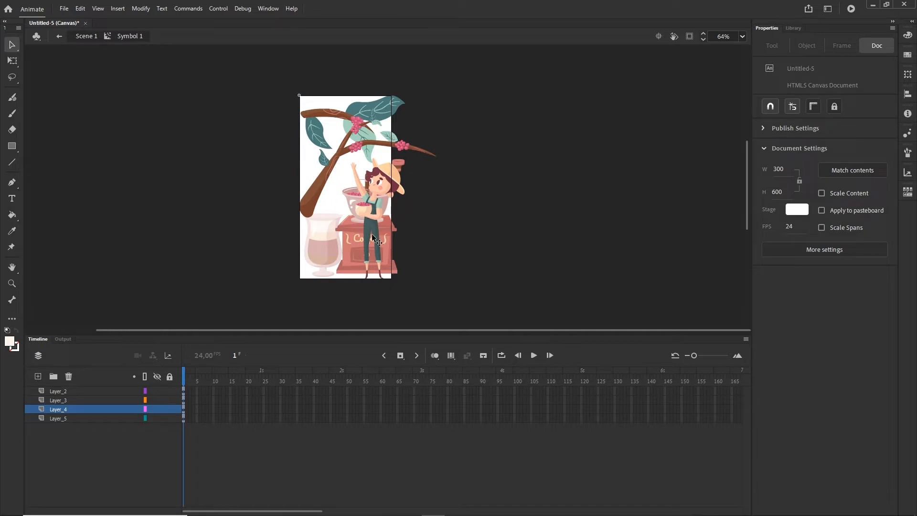
Step: Move the boy-and-branch group off the stage to about X 1000, Y 24, and the grinder to about X 285, Y 187
{"action": "left_click_drag", "start_coordinate": [375, 224], "coordinate": [545, 210]}
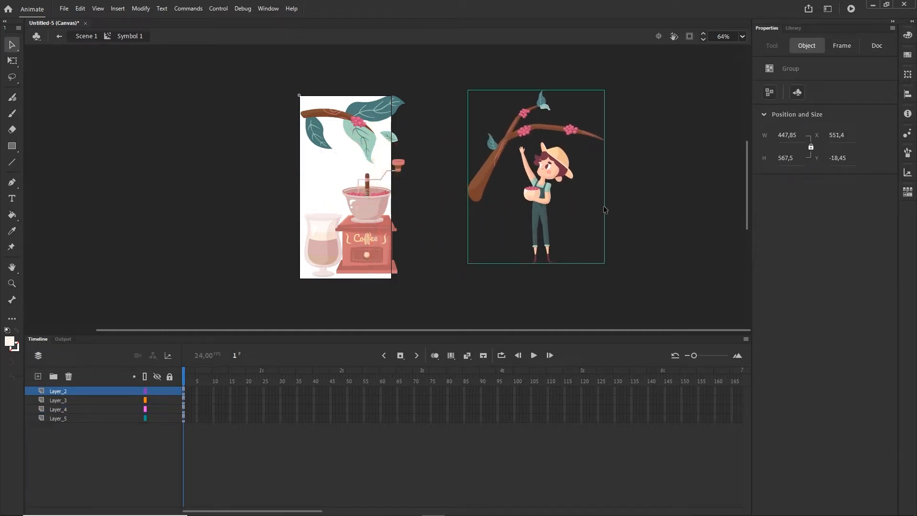
{"action": "left_click_drag", "start_coordinate": [617, 209], "coordinate": [425, 204]}
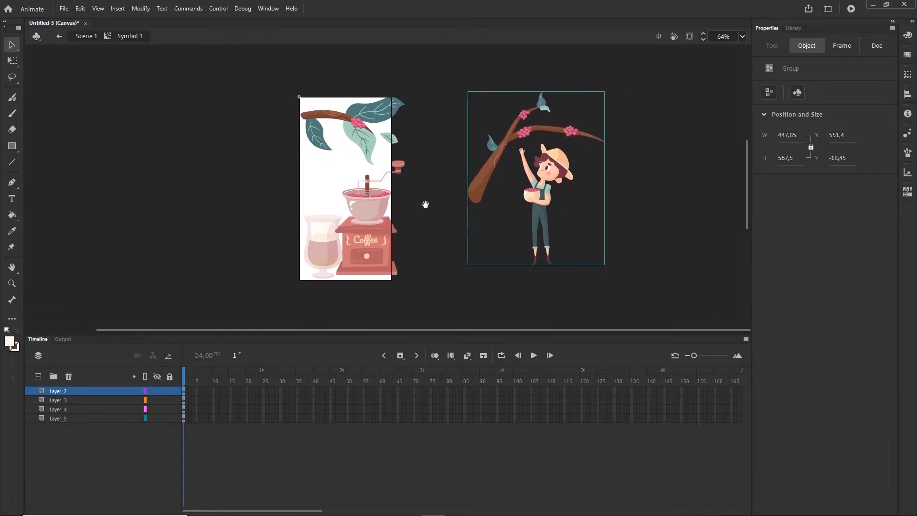
{"action": "left_click_drag", "start_coordinate": [540, 194], "coordinate": [618, 205]}
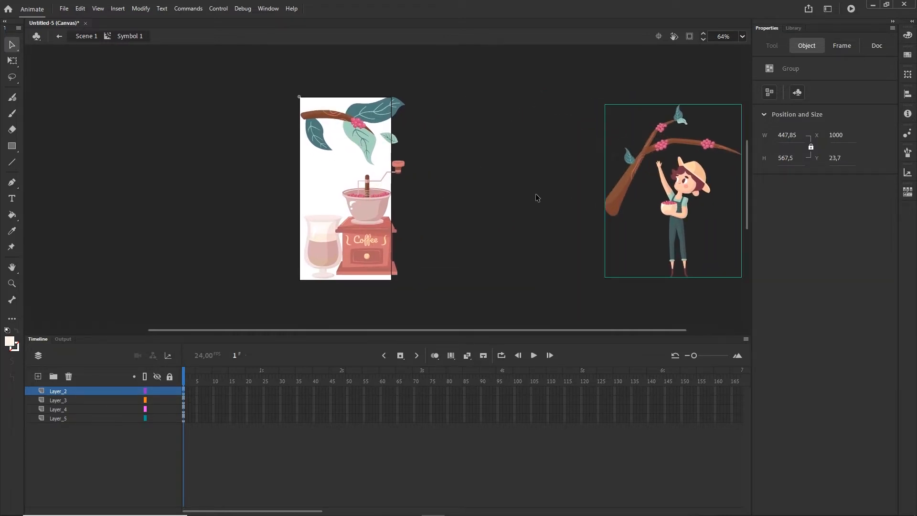
{"action": "left_click_drag", "start_coordinate": [546, 190], "coordinate": [511, 191]}
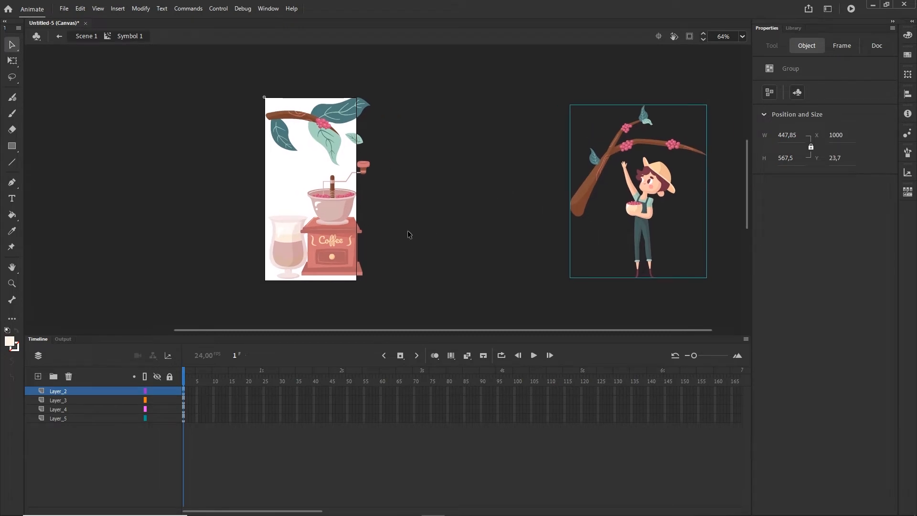
{"action": "left_click_drag", "start_coordinate": [331, 245], "coordinate": [386, 241]}
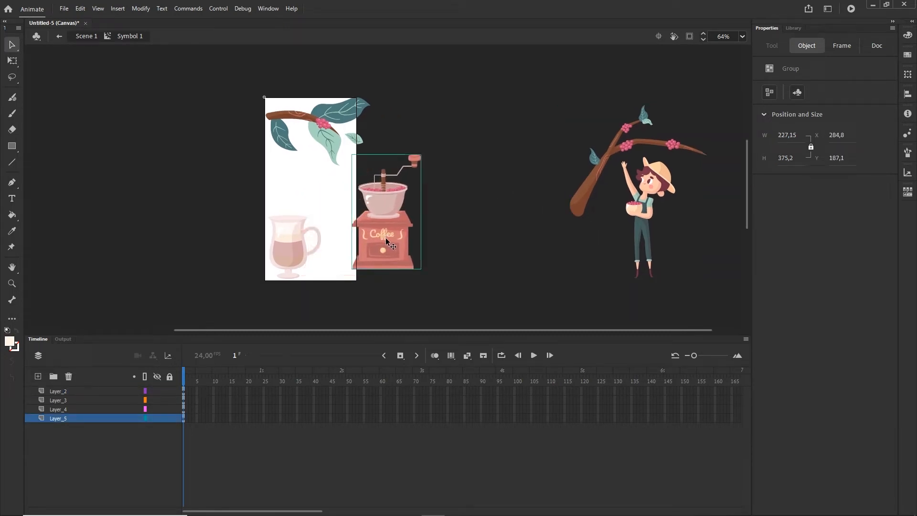
Step: Rotate the leafy branch clockwise and place it at the stage's upper-left corner, at about X -42, Y -25
{"action": "left_click", "coordinate": [303, 120]}
{"action": "left_click_drag", "start_coordinate": [308, 119], "coordinate": [302, 107]}
{"action": "key", "text": "q"}
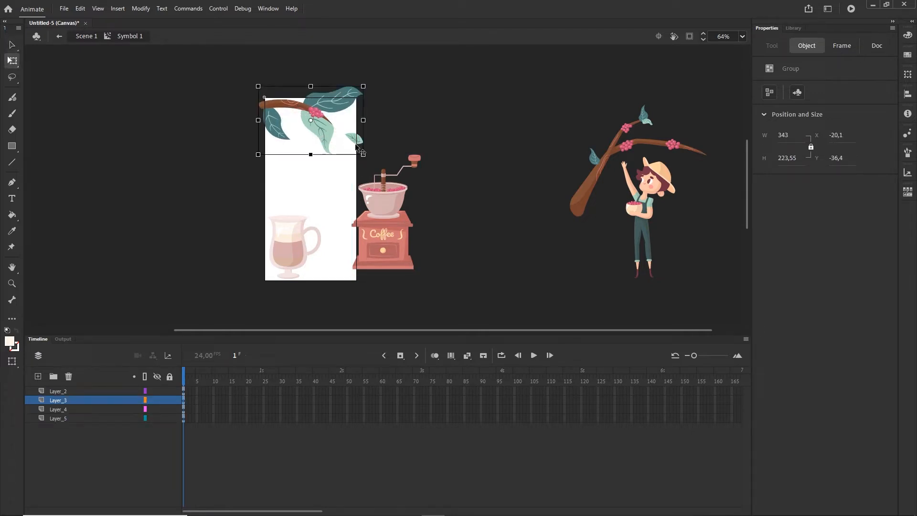
{"action": "left_click_drag", "start_coordinate": [365, 159], "coordinate": [340, 170]}
{"action": "left_click_drag", "start_coordinate": [314, 126], "coordinate": [304, 142]}
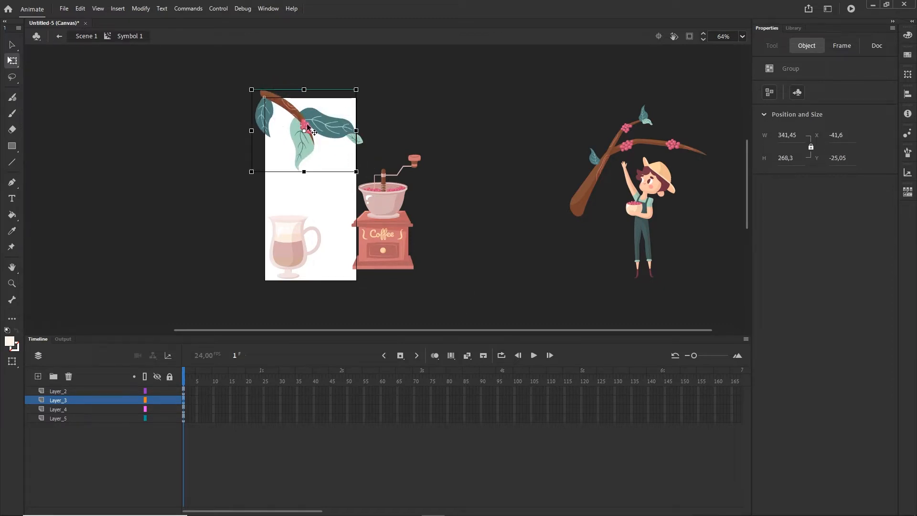
Step: Convert the leafy branch into a Movie Clip symbol with the default name Symbol 2, and rotate it slightly further clockwise
{"action": "left_click", "coordinate": [141, 8]}
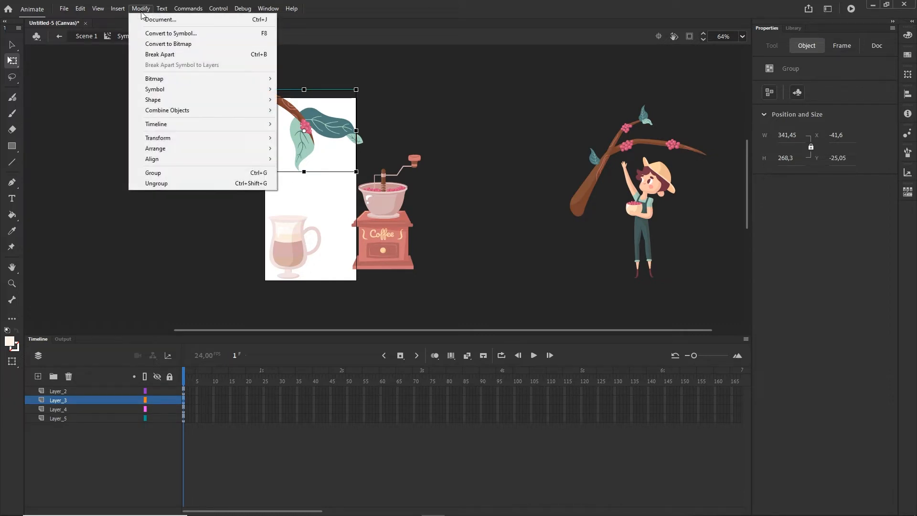
{"action": "left_click", "coordinate": [168, 33]}
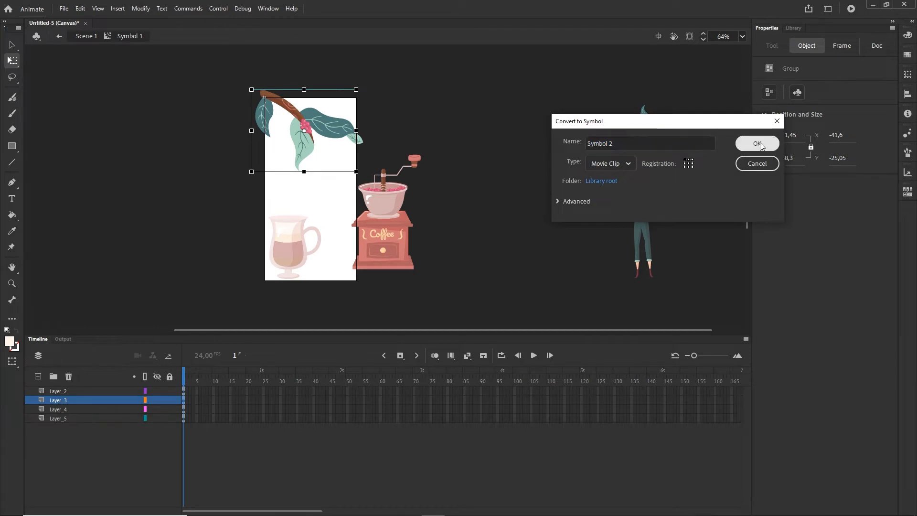
{"action": "left_click", "coordinate": [759, 144]}
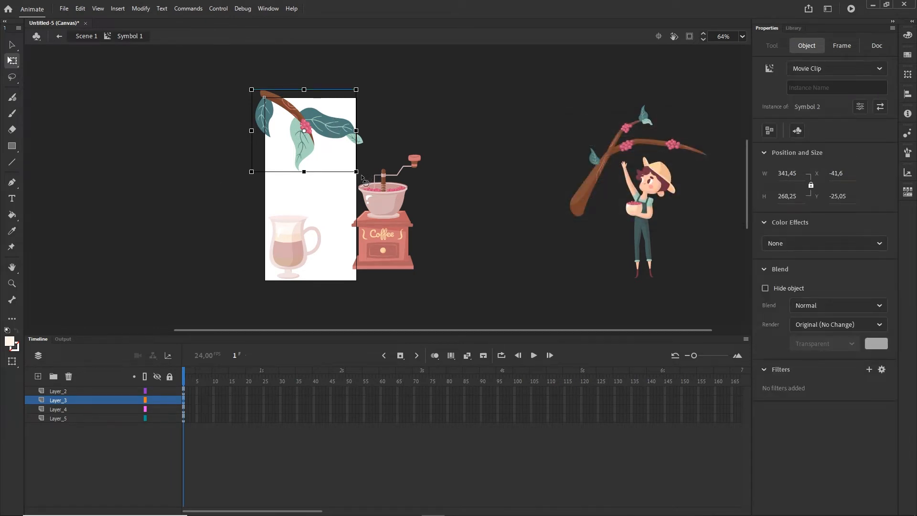
{"action": "left_click_drag", "start_coordinate": [361, 173], "coordinate": [348, 187]}
{"action": "left_click", "coordinate": [431, 128]}
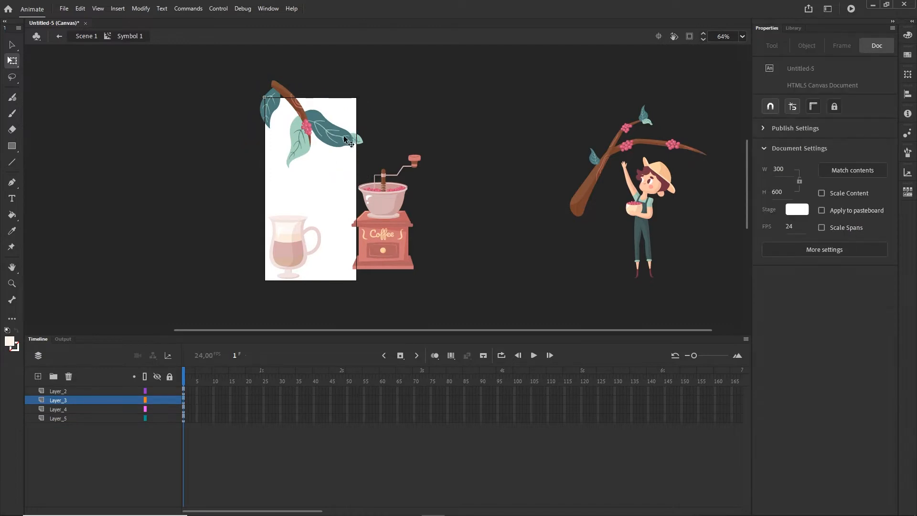
Step: Duplicate the leafy branch onto the pasteboard at about X 1442, Y -145, and shift the original to about X -7, Y -76
{"action": "left_click", "coordinate": [308, 127]}
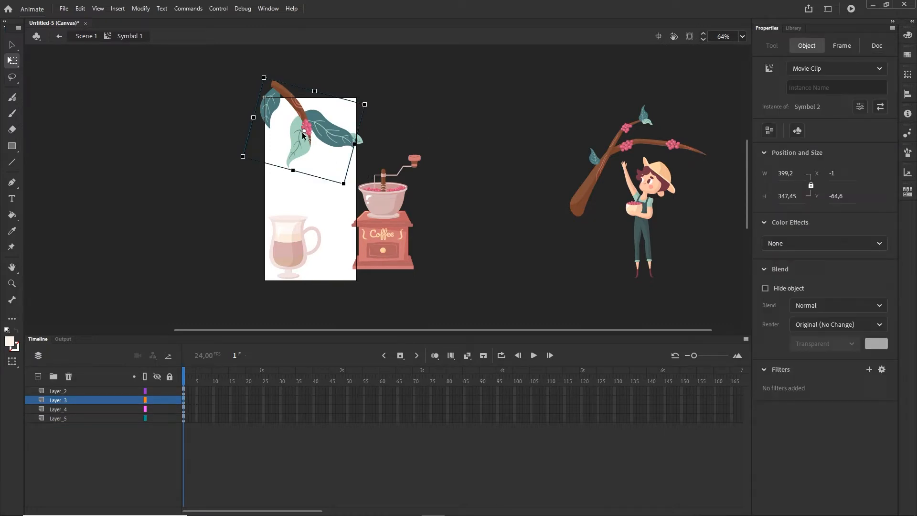
{"action": "left_click_drag", "start_coordinate": [308, 126], "coordinate": [552, 122]}
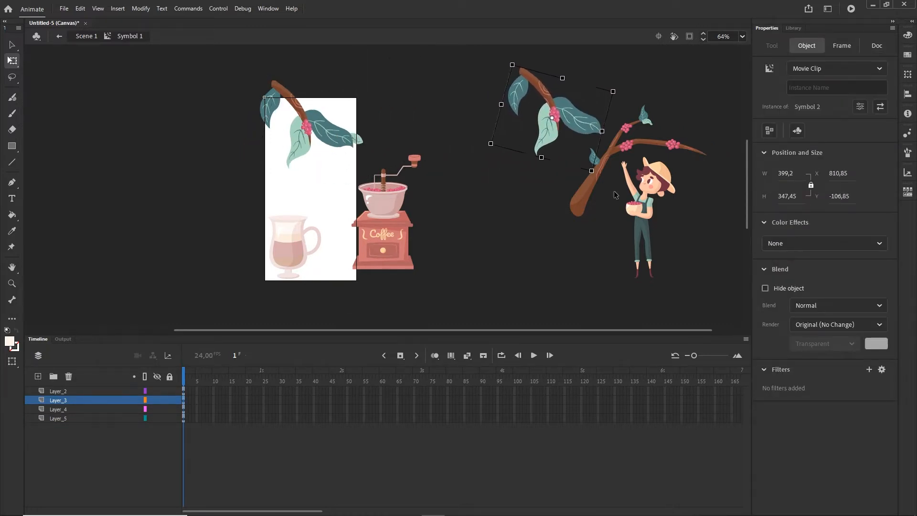
{"action": "left_click_drag", "start_coordinate": [515, 197], "coordinate": [464, 210]}
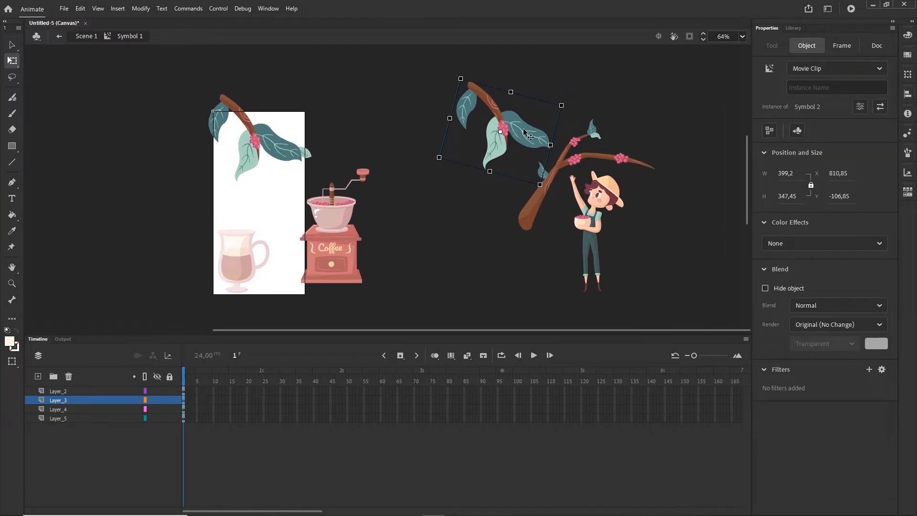
{"action": "left_click_drag", "start_coordinate": [525, 132], "coordinate": [705, 119]}
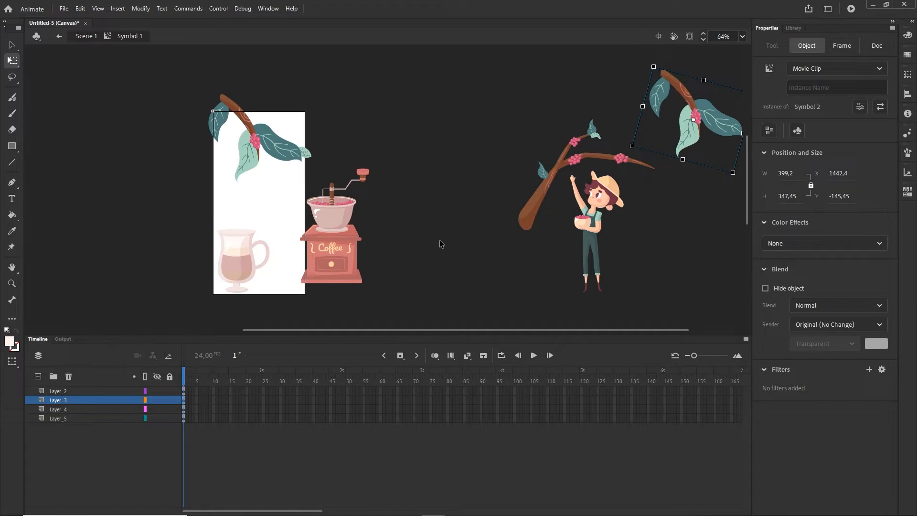
{"action": "left_click", "coordinate": [263, 138]}
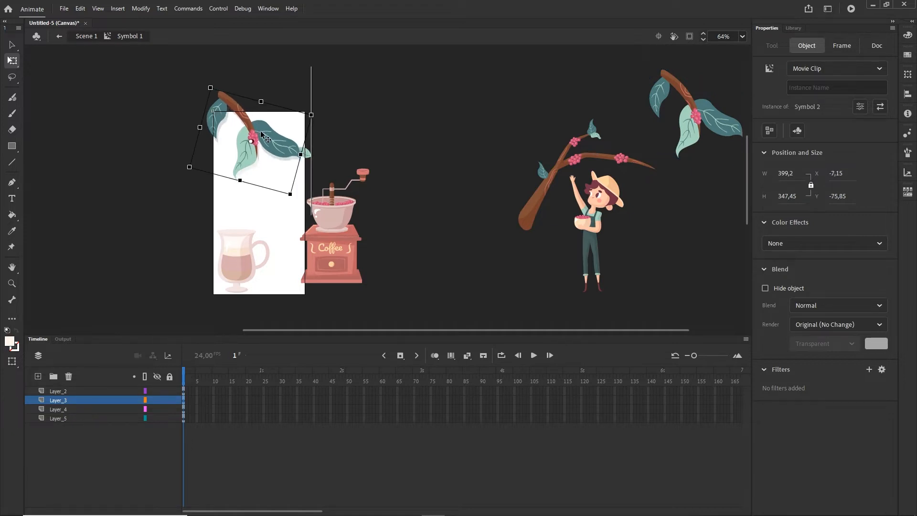
Step: Reposition the grinder at about X 404, Y 202, the boy group at X 725, Y -28, and the branch copy at X 1255, Y -115
{"action": "left_click", "coordinate": [339, 234]}
{"action": "left_click_drag", "start_coordinate": [333, 242], "coordinate": [370, 249]}
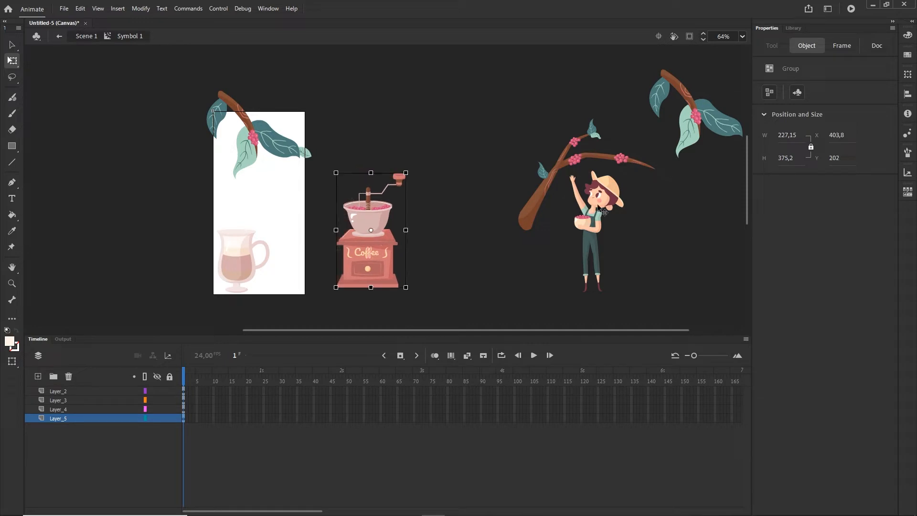
{"action": "left_click", "coordinate": [605, 207]}
{"action": "left_click_drag", "start_coordinate": [605, 206], "coordinate": [517, 188]}
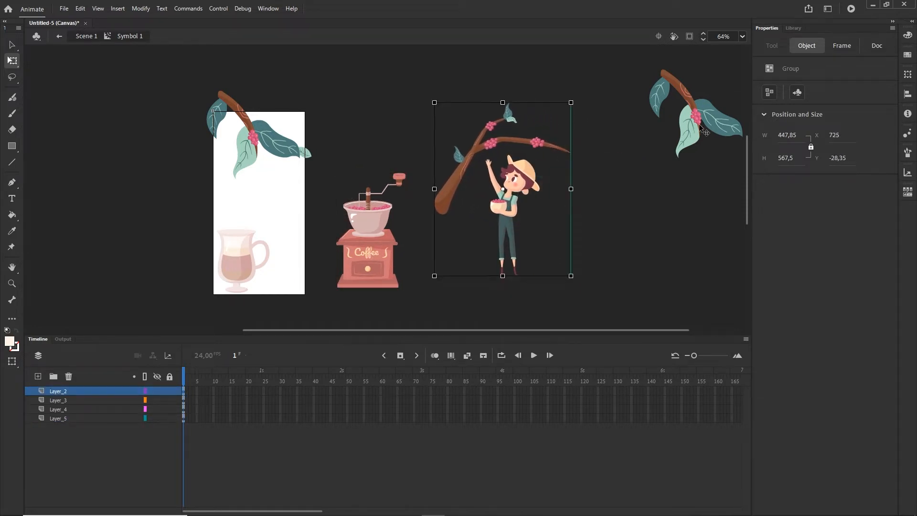
{"action": "left_click_drag", "start_coordinate": [699, 115], "coordinate": [662, 130]}
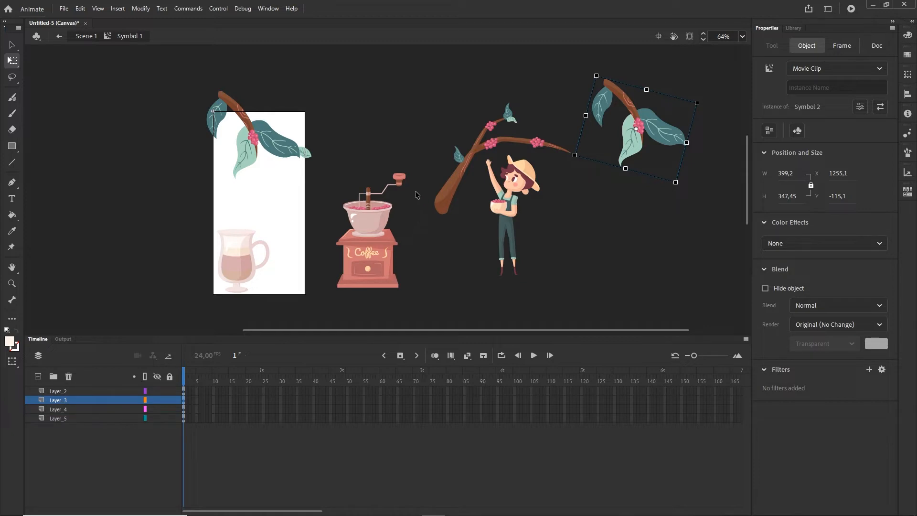
Step: Cut the small light-green leaf out of Symbol 1 and delete its emptied Layer_4
{"action": "left_click", "coordinate": [306, 153]}
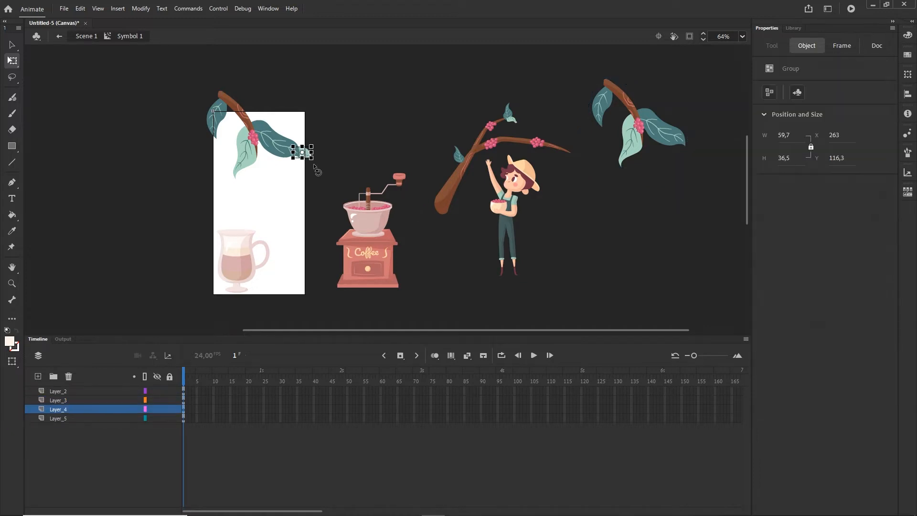
{"action": "scroll", "coordinate": [311, 157], "scroll_direction": "up", "scroll_amount": 3}
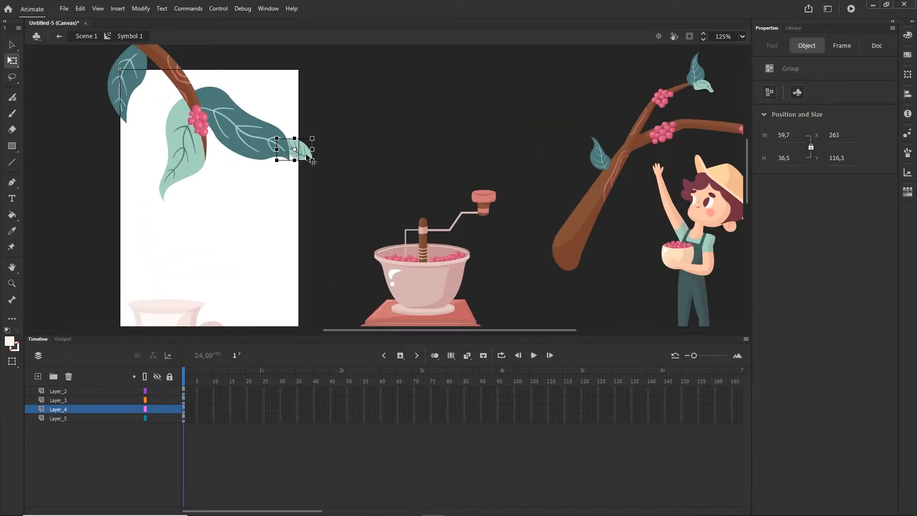
{"action": "left_click_drag", "start_coordinate": [307, 155], "coordinate": [246, 240]}
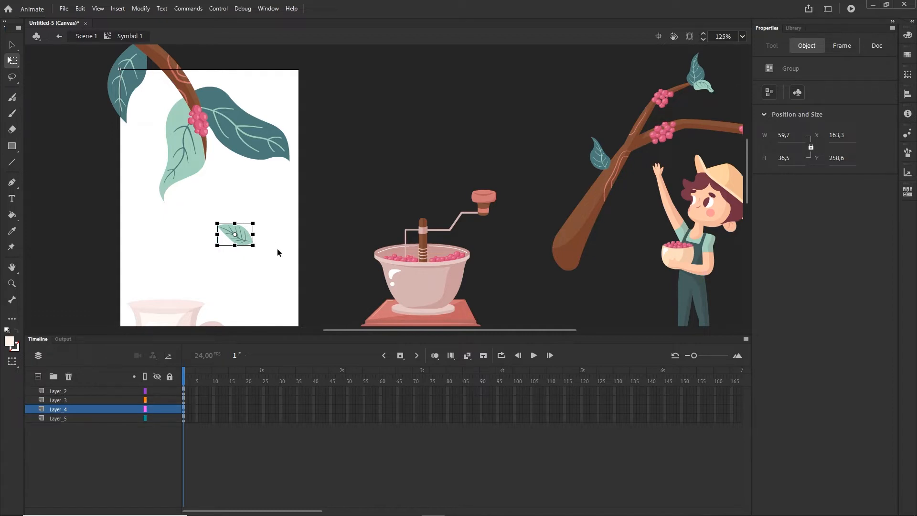
{"action": "key", "text": "Delete"}
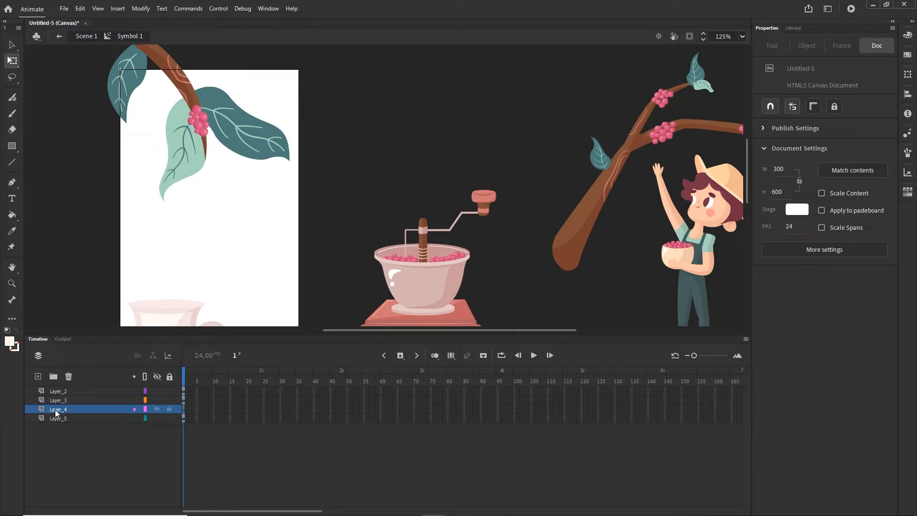
{"action": "left_click", "coordinate": [68, 376]}
Step: Return to Scene 1 and add a new layer above the cup layer
{"action": "left_click", "coordinate": [87, 37]}
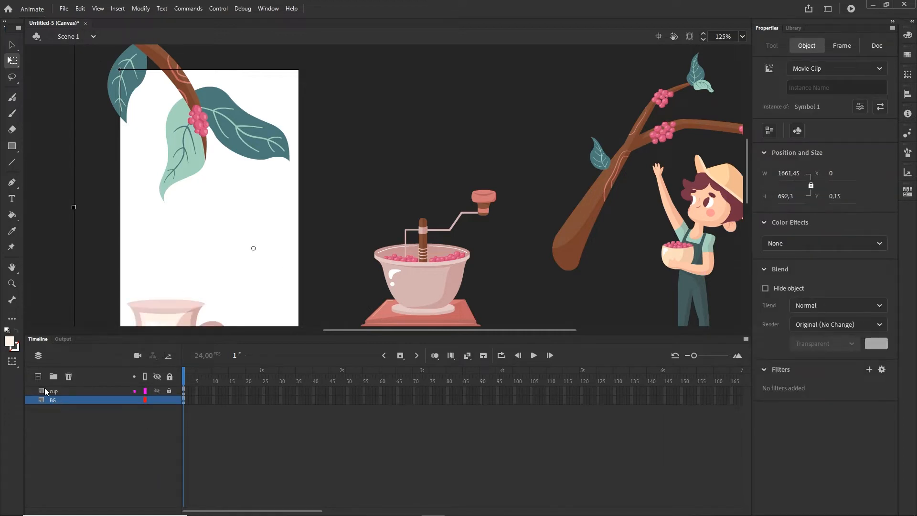
{"action": "left_click", "coordinate": [53, 392]}
{"action": "left_click", "coordinate": [38, 376]}
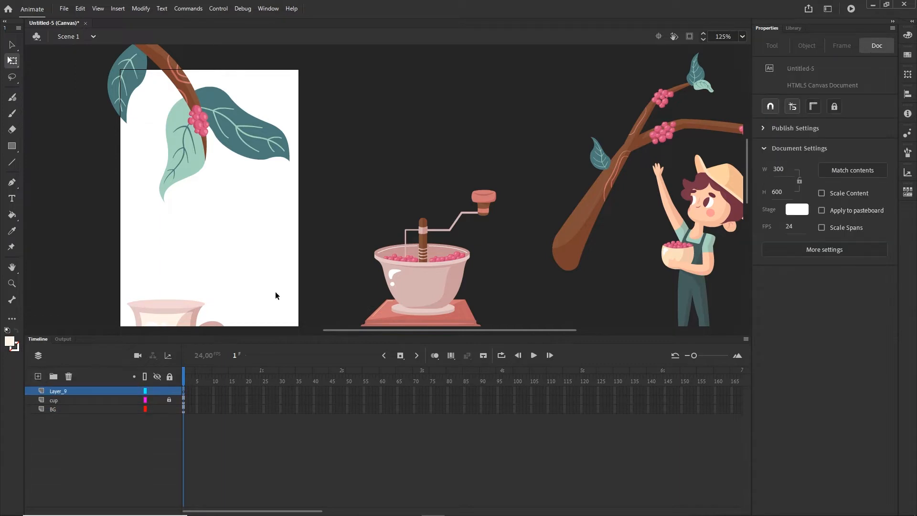
Step: Paste the light-green leaf centred into the new layer and move it to about X -26, Y 172, overlapping the stage's left edge
{"action": "key", "text": "ctrl+v"}
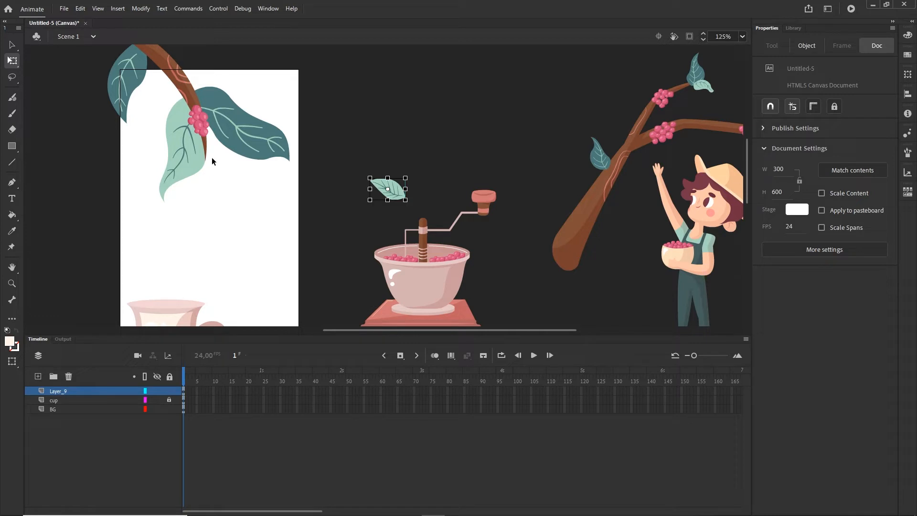
{"action": "key", "text": "ctrl+z"}
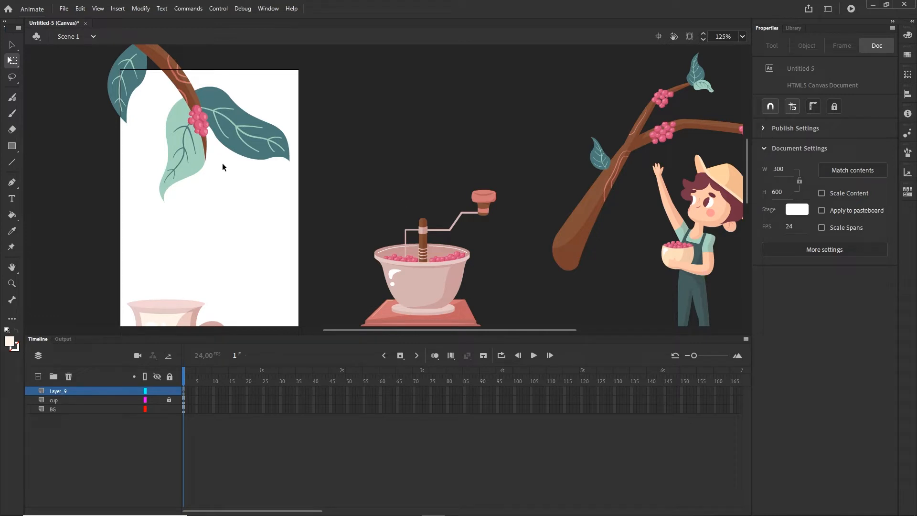
{"action": "left_click", "coordinate": [81, 9]}
{"action": "left_click", "coordinate": [106, 75]}
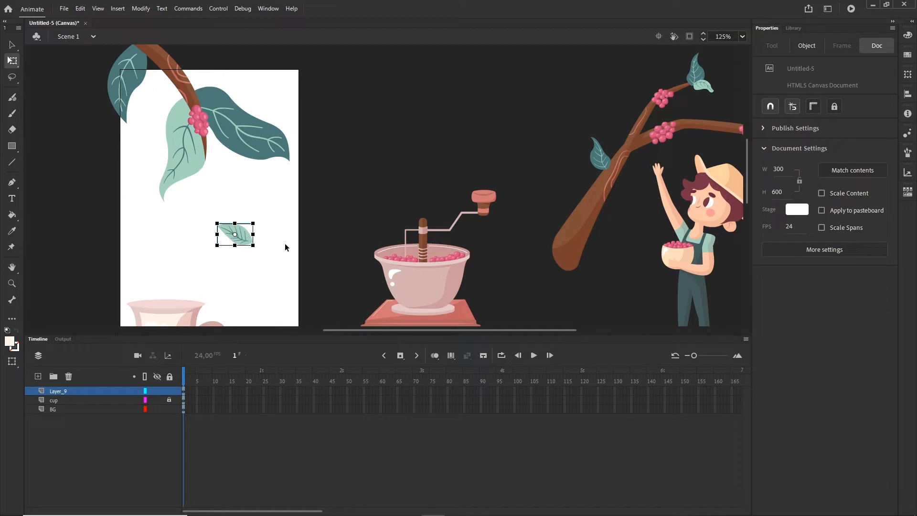
{"action": "left_click_drag", "start_coordinate": [241, 236], "coordinate": [134, 183]}
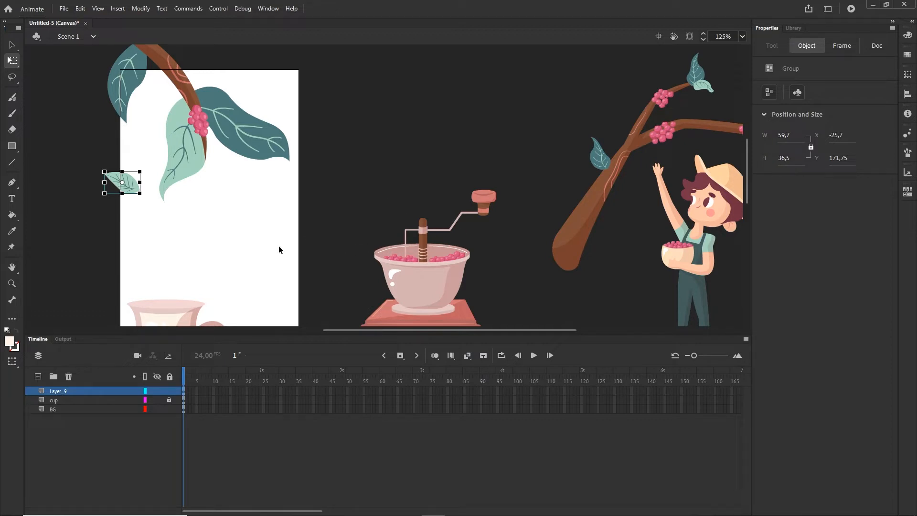
Step: Open Symbol 1 for editing and add a new layer above Layer_2
{"action": "double_click", "coordinate": [251, 139]}
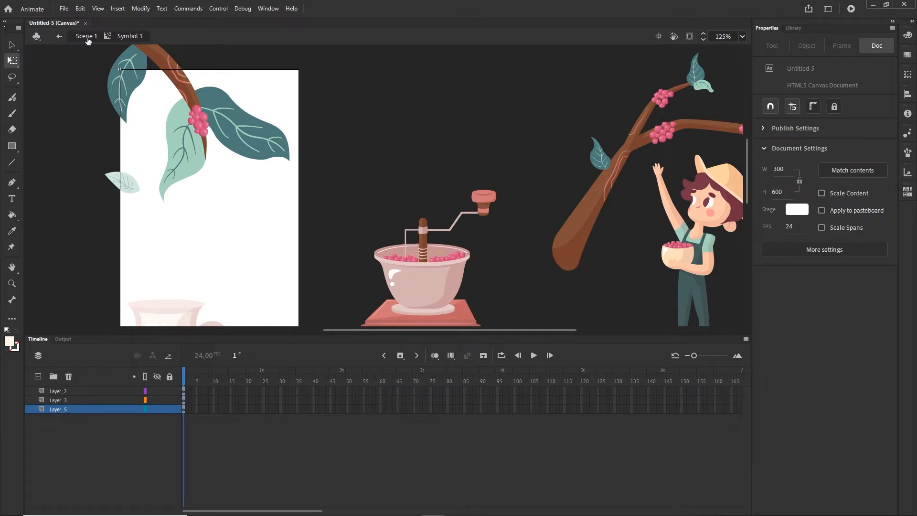
{"action": "left_click_drag", "start_coordinate": [390, 233], "coordinate": [406, 129]}
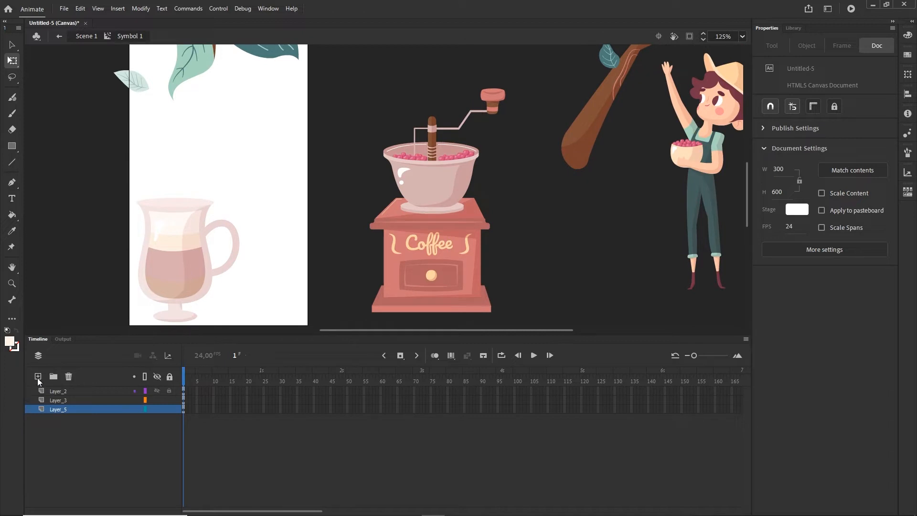
{"action": "left_click", "coordinate": [40, 391]}
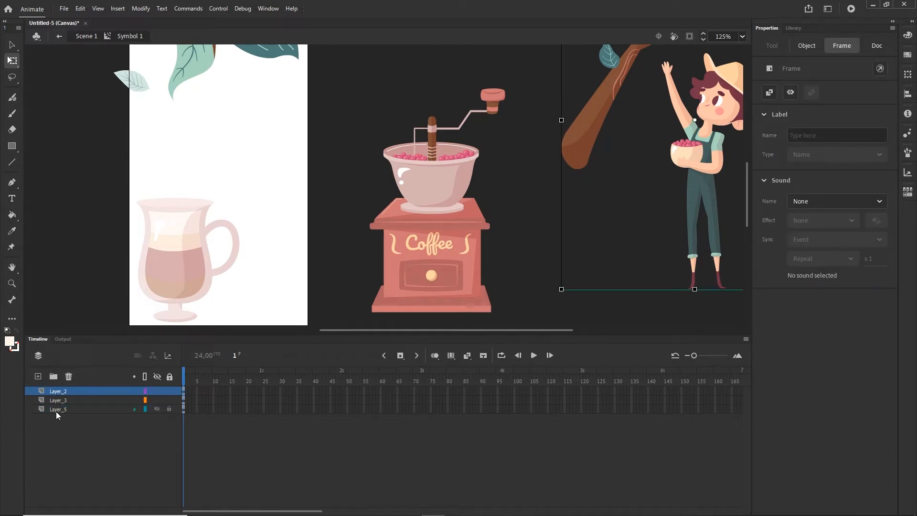
{"action": "left_click", "coordinate": [38, 376]}
Step: With the Pen tool and a red stroke, draw a curve from left of the stage, rising over the cup and dipping past the grinder
{"action": "scroll", "coordinate": [275, 234], "scroll_direction": "down", "scroll_amount": 2}
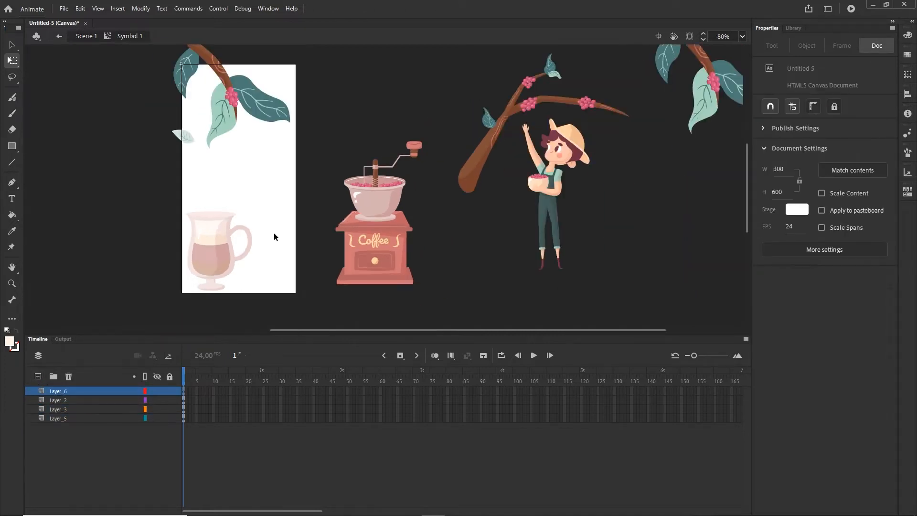
{"action": "left_click_drag", "start_coordinate": [382, 231], "coordinate": [490, 200]}
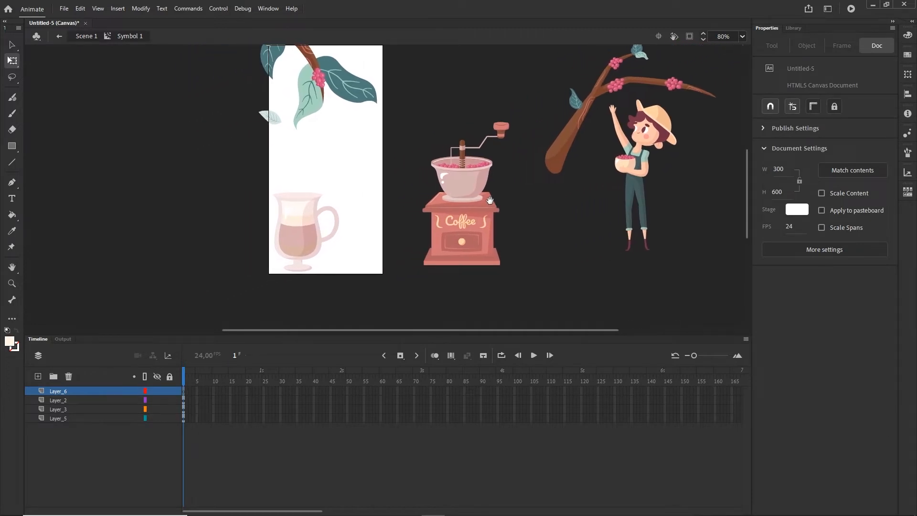
{"action": "left_click", "coordinate": [17, 188]}
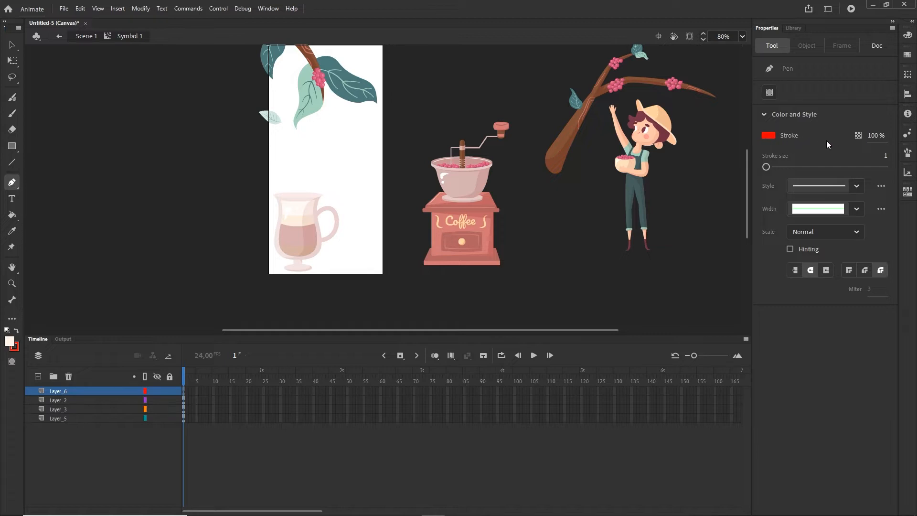
{"action": "left_click_drag", "start_coordinate": [440, 221], "coordinate": [523, 216]}
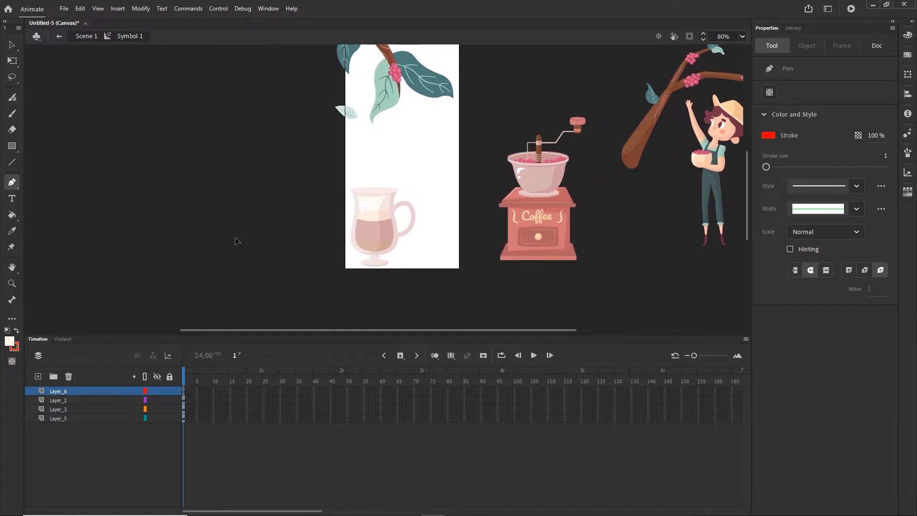
{"action": "left_click_drag", "start_coordinate": [230, 237], "coordinate": [271, 238]}
{"action": "left_click_drag", "start_coordinate": [404, 200], "coordinate": [451, 198]}
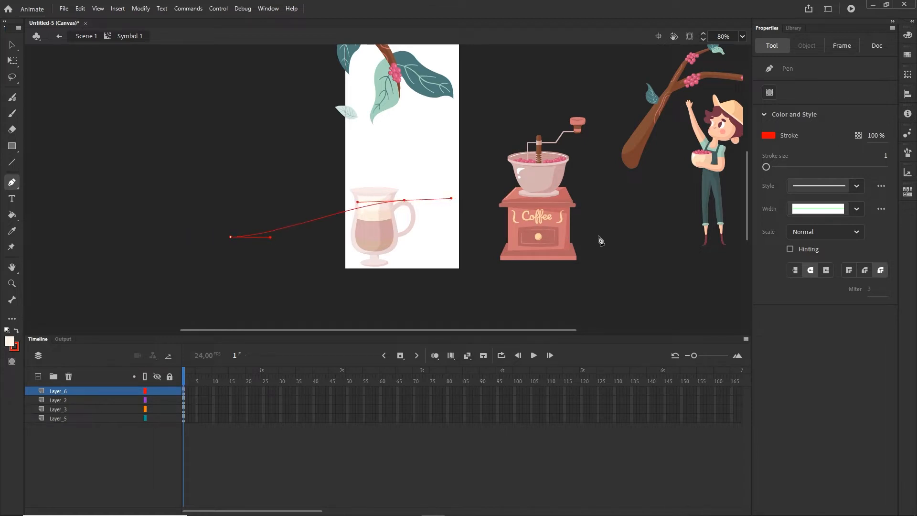
{"action": "left_click_drag", "start_coordinate": [608, 238], "coordinate": [404, 263]}
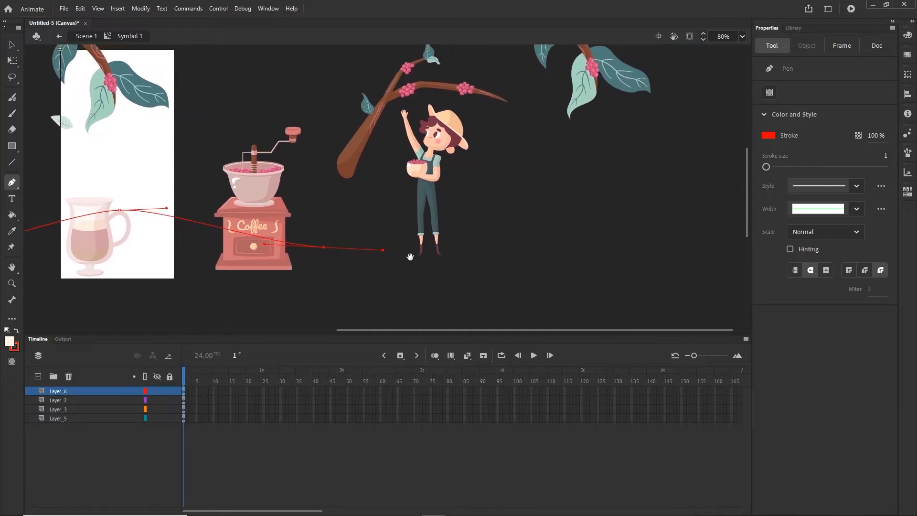
Step: Continue the wavy red curve rightward with a crest beyond the boy, a trough, another crest and a final low point
{"action": "left_click_drag", "start_coordinate": [511, 177], "coordinate": [566, 178]}
{"action": "left_click_drag", "start_coordinate": [607, 238], "coordinate": [535, 229]}
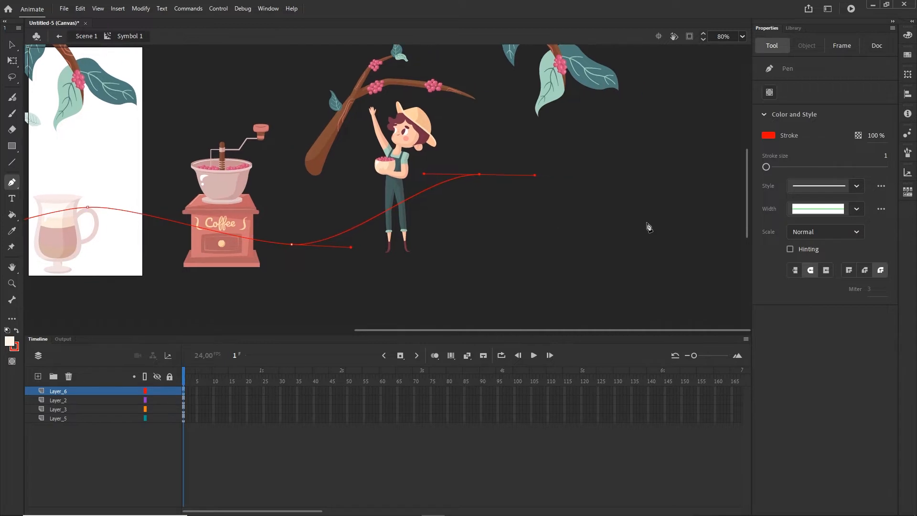
{"action": "left_click_drag", "start_coordinate": [651, 235], "coordinate": [694, 239]}
{"action": "left_click_drag", "start_coordinate": [657, 190], "coordinate": [535, 198]}
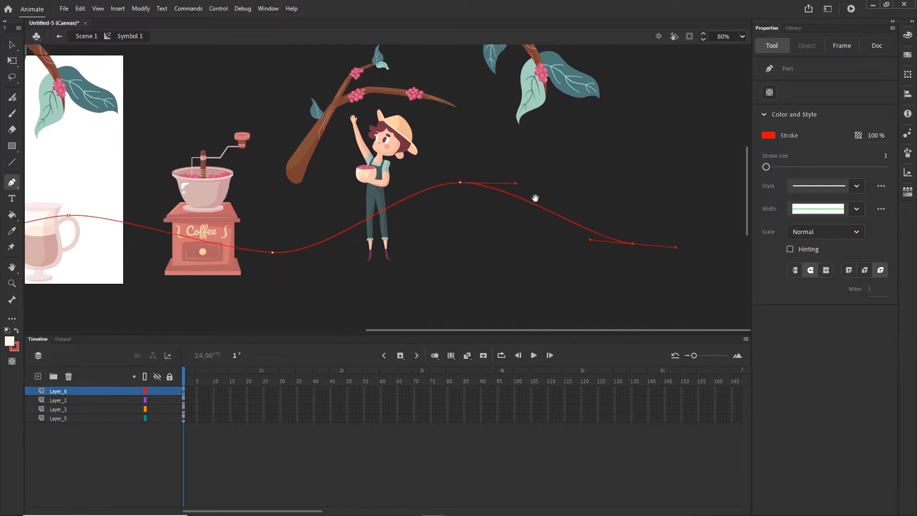
{"action": "left_click_drag", "start_coordinate": [716, 179], "coordinate": [740, 178]}
{"action": "left_click_drag", "start_coordinate": [681, 251], "coordinate": [597, 252]}
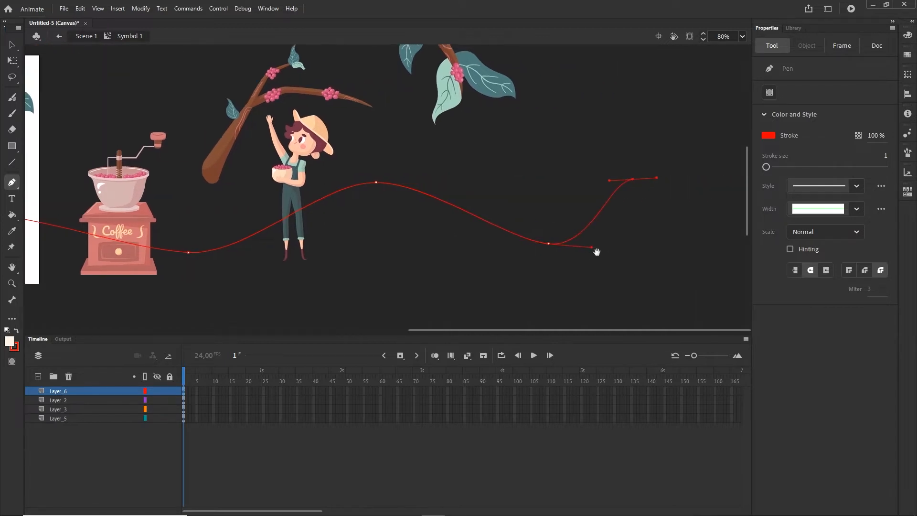
{"action": "left_click", "coordinate": [736, 253]}
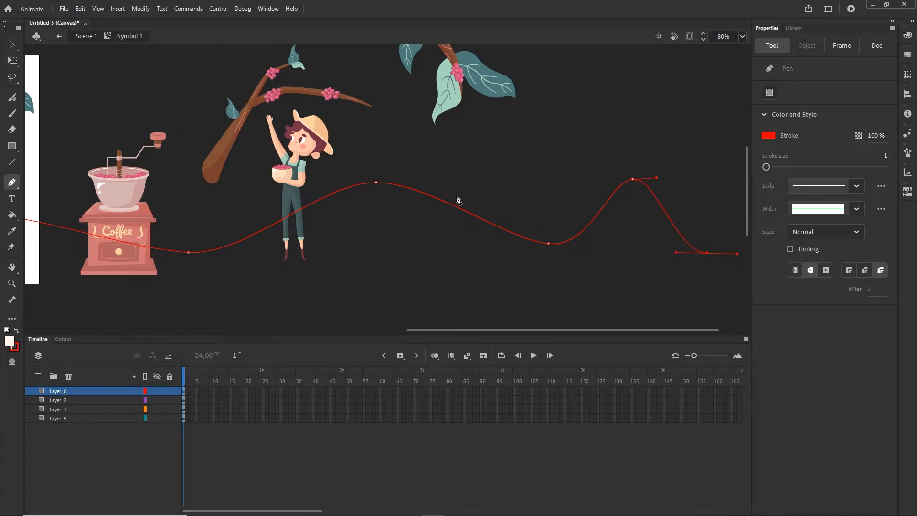
Step: Using the Subselection tool, widen the first wave: move its start point outward, lengthen the crest's handles, and shift the grinder-side trough right and down
{"action": "left_click_drag", "start_coordinate": [288, 180], "coordinate": [530, 162]}
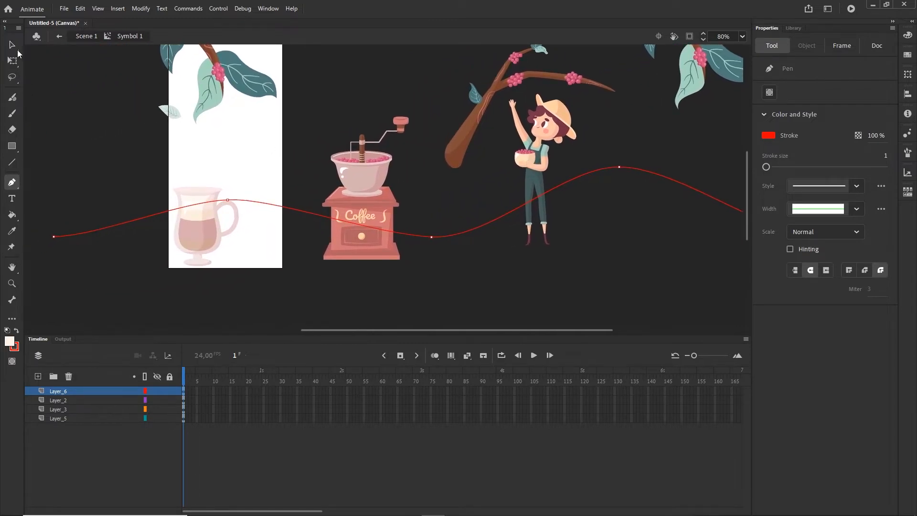
{"action": "left_click", "coordinate": [18, 52]}
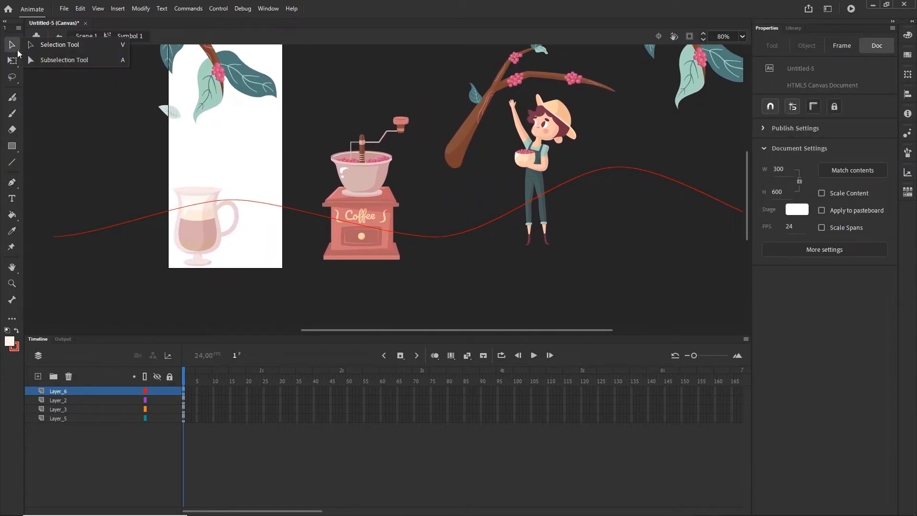
{"action": "left_click", "coordinate": [69, 60]}
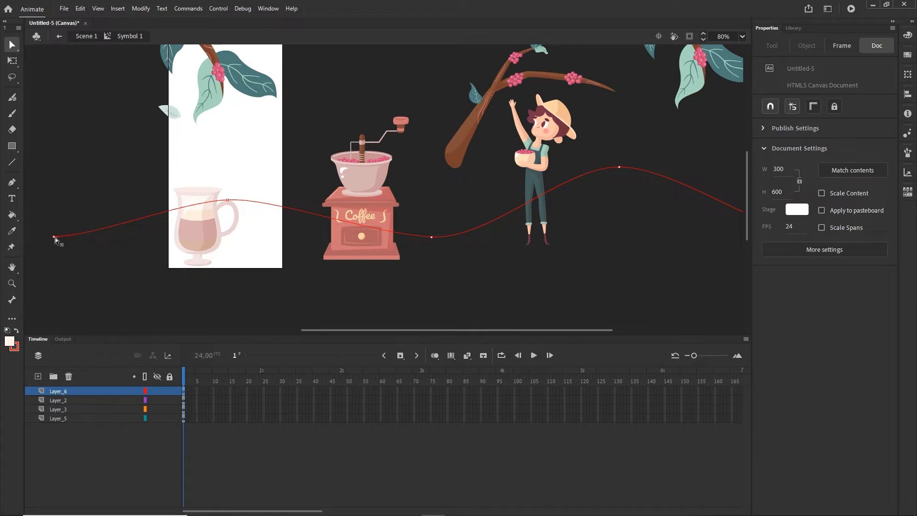
{"action": "left_click_drag", "start_coordinate": [53, 237], "coordinate": [36, 235]}
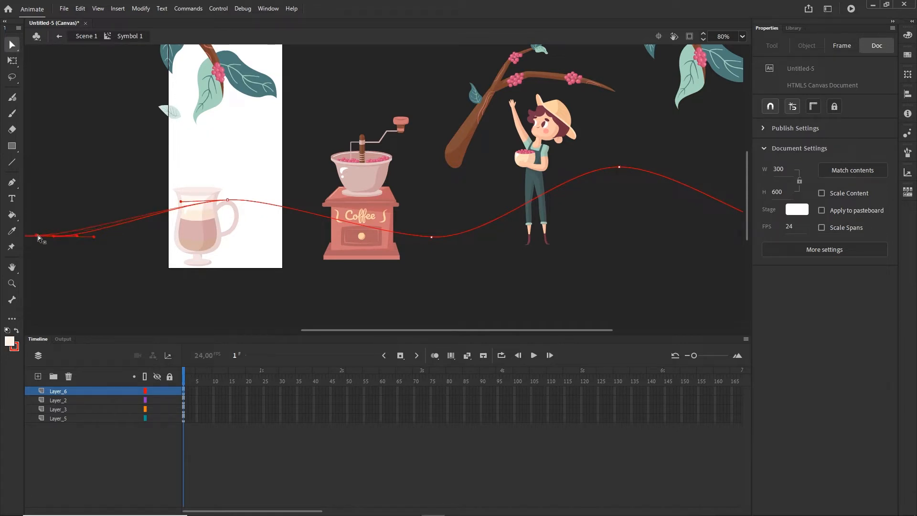
{"action": "left_click", "coordinate": [228, 200]}
{"action": "left_click", "coordinate": [228, 200]}
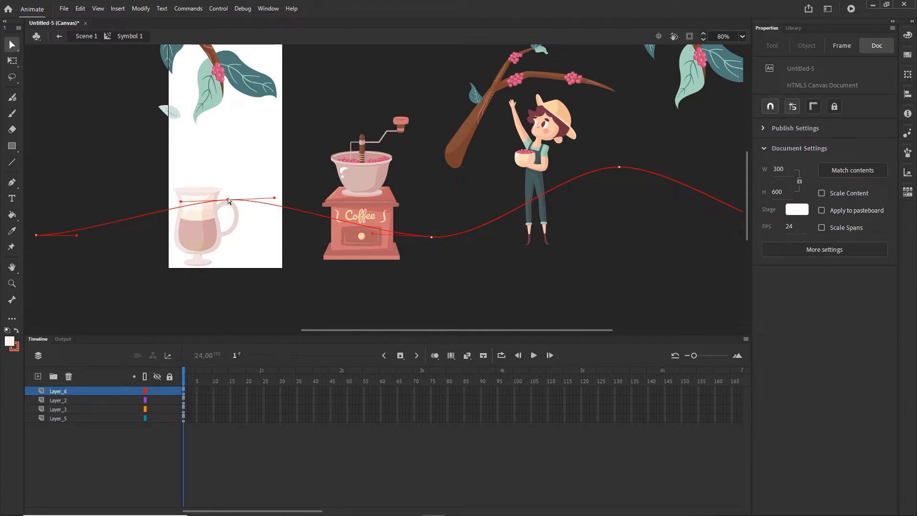
{"action": "left_click_drag", "start_coordinate": [180, 202], "coordinate": [157, 196]}
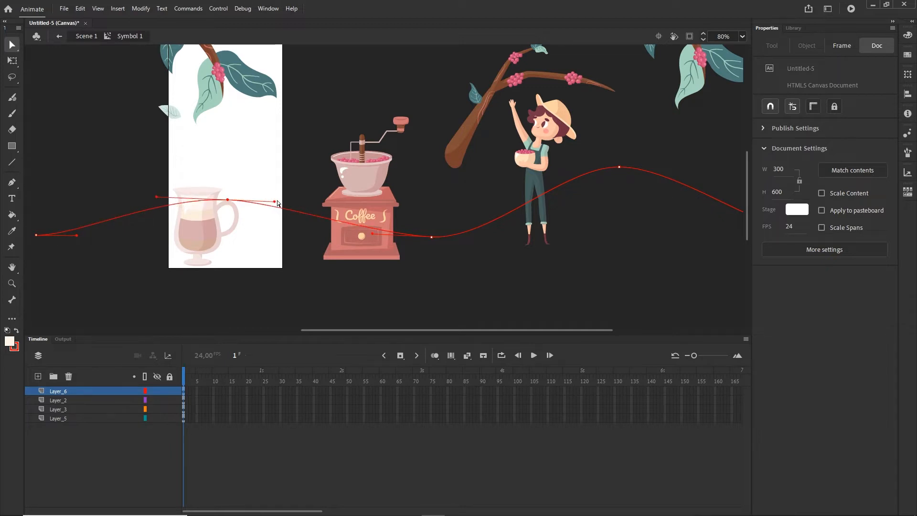
{"action": "left_click", "coordinate": [296, 201]}
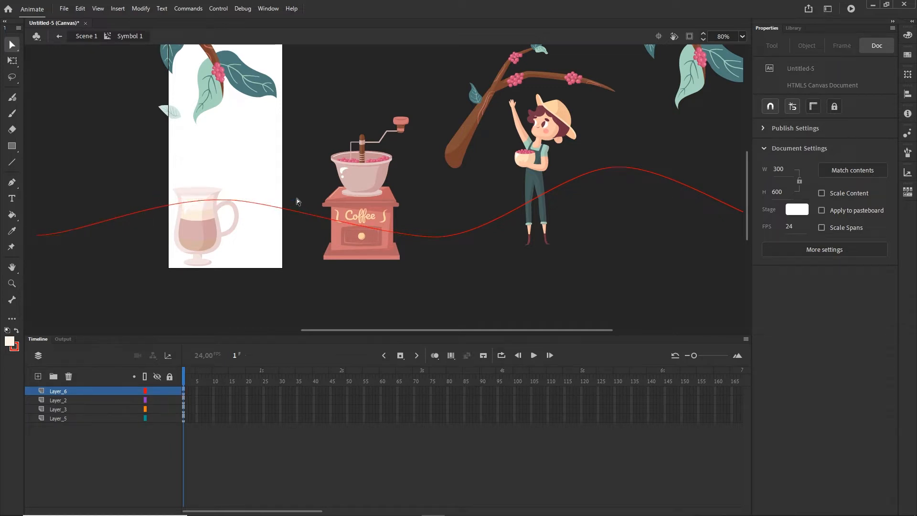
{"action": "left_click", "coordinate": [234, 201]}
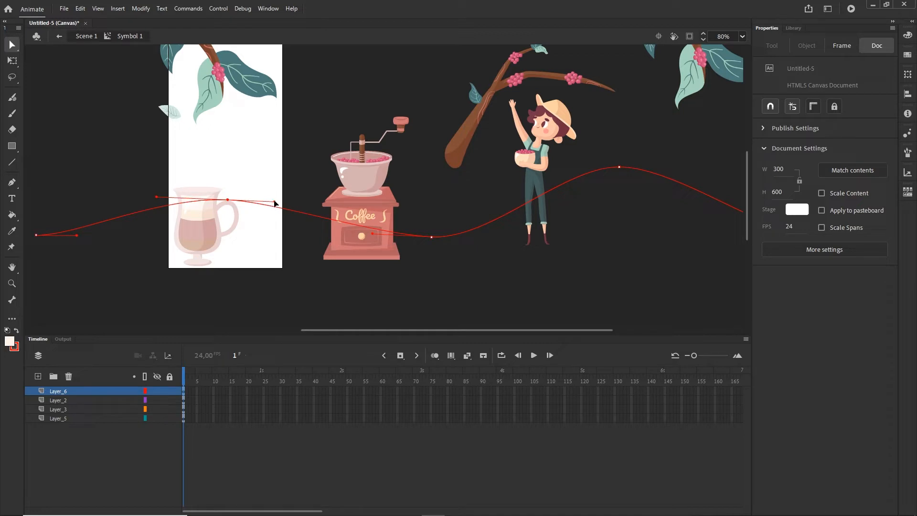
{"action": "left_click_drag", "start_coordinate": [274, 201], "coordinate": [297, 201]}
{"action": "left_click_drag", "start_coordinate": [433, 238], "coordinate": [451, 247]}
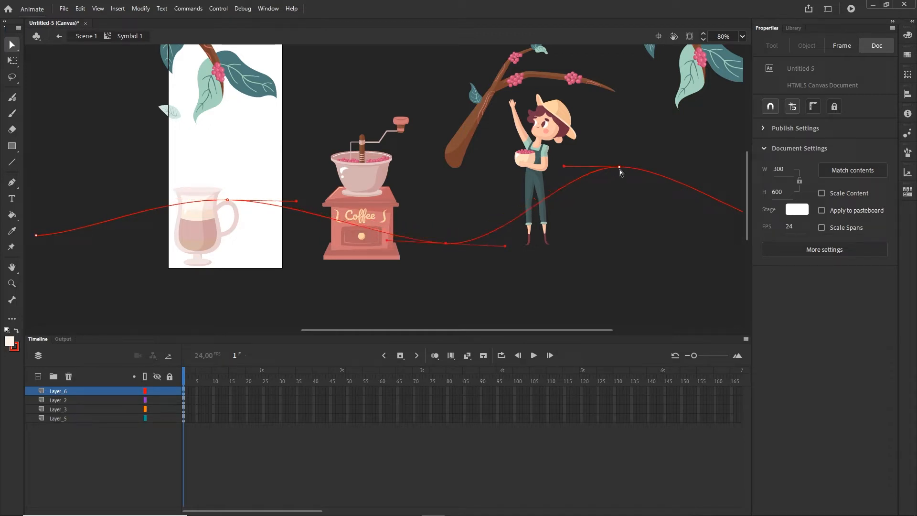
Step: Stretch the waves beyond the boy by moving their crests, trough and end point farther right
{"action": "left_click_drag", "start_coordinate": [620, 170], "coordinate": [659, 168]}
{"action": "key", "text": "ctrl+z"}
{"action": "left_click", "coordinate": [659, 197]}
{"action": "left_click_drag", "start_coordinate": [633, 241], "coordinate": [289, 244]}
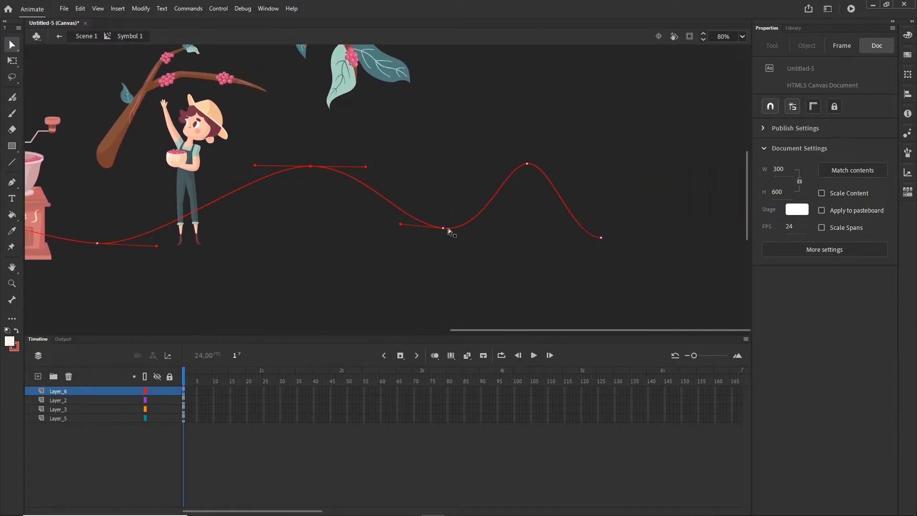
{"action": "left_click_drag", "start_coordinate": [443, 229], "coordinate": [475, 231]}
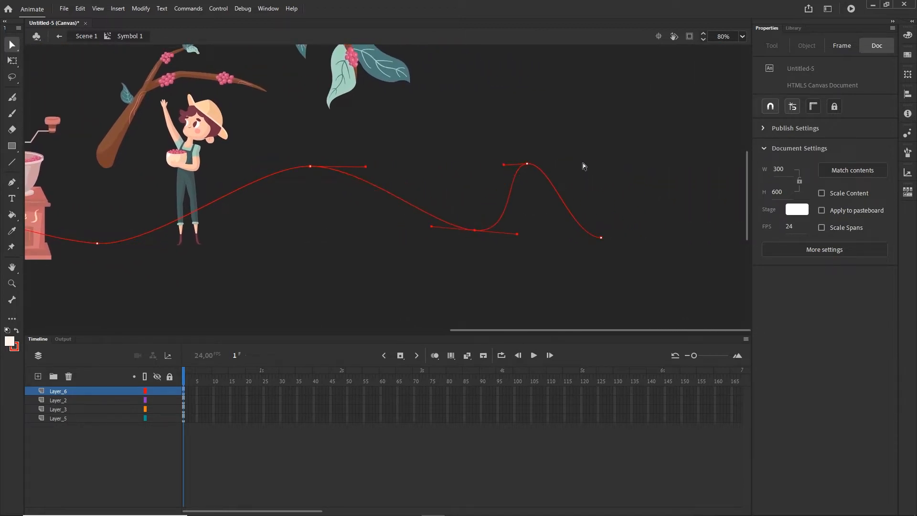
{"action": "left_click_drag", "start_coordinate": [528, 166], "coordinate": [603, 164]}
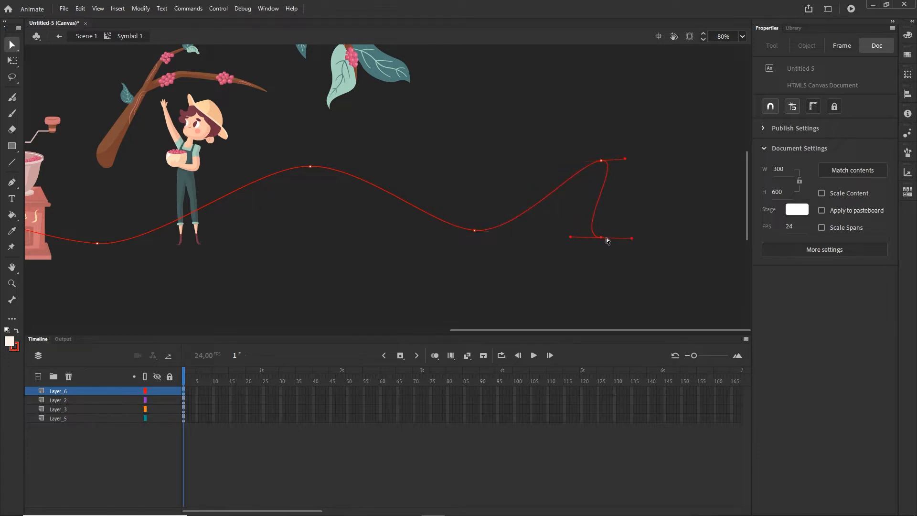
{"action": "left_click_drag", "start_coordinate": [607, 240], "coordinate": [708, 221]}
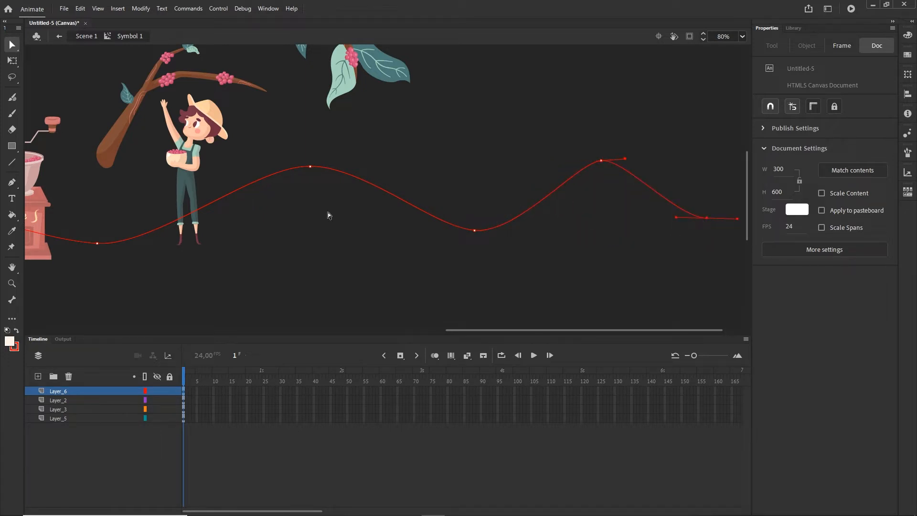
Step: Using the Pen tool, close the wavy line into a shape with two corner points well below its ends, finishing at the start point
{"action": "left_click", "coordinate": [12, 182]}
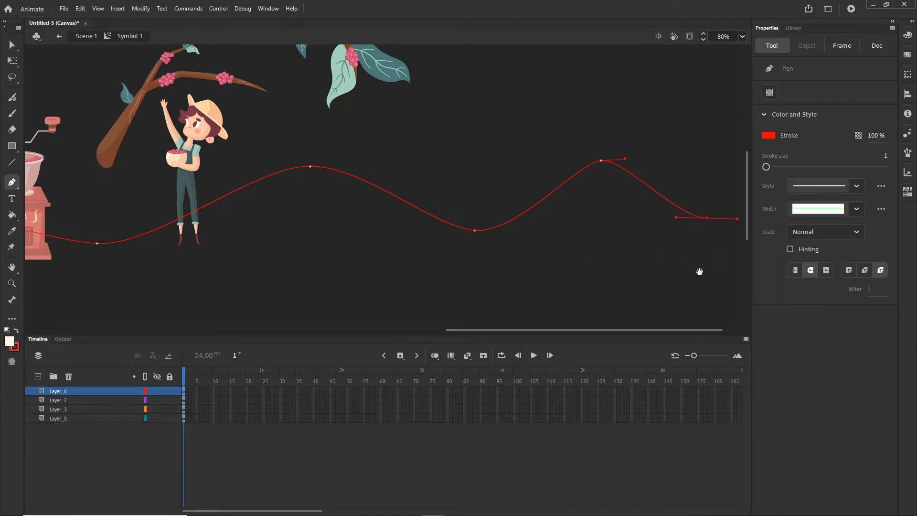
{"action": "left_click_drag", "start_coordinate": [697, 269], "coordinate": [661, 157]}
{"action": "left_click", "coordinate": [685, 310]}
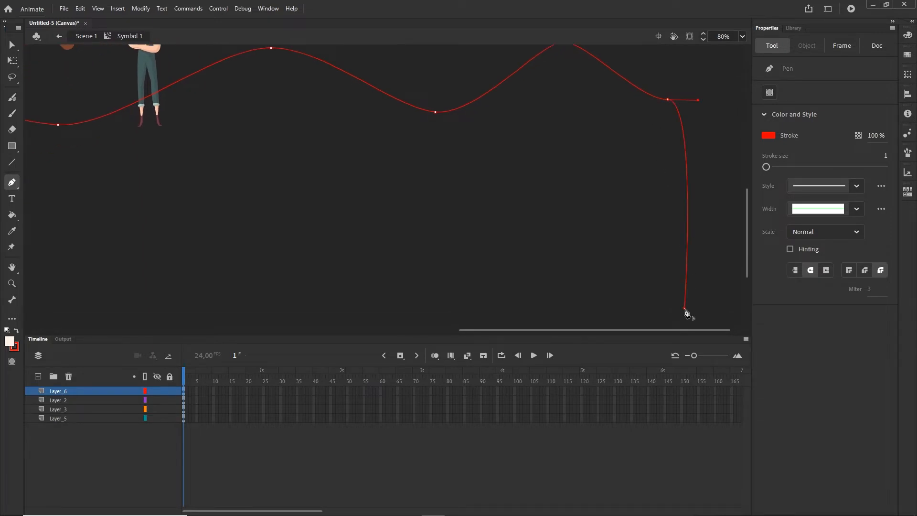
{"action": "left_click_drag", "start_coordinate": [253, 279], "coordinate": [590, 252]}
{"action": "left_click_drag", "start_coordinate": [267, 260], "coordinate": [454, 263]}
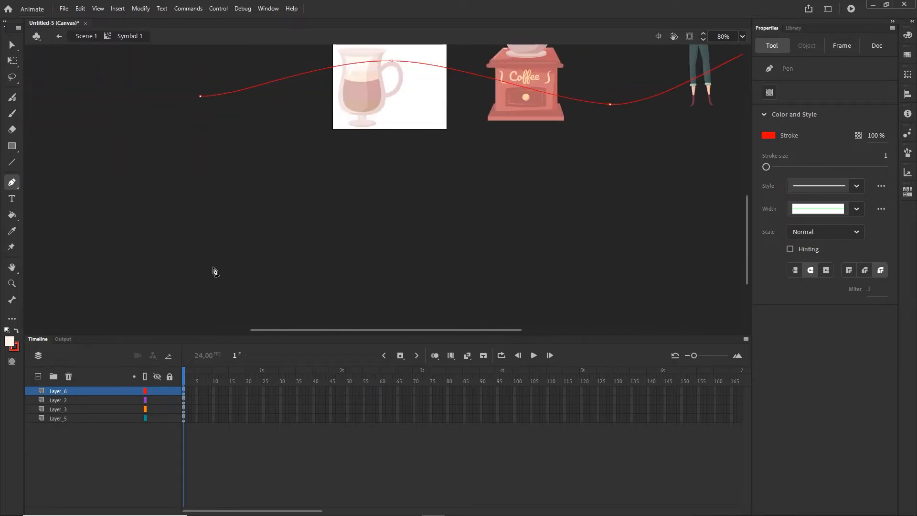
{"action": "left_click", "coordinate": [211, 266]}
{"action": "left_click", "coordinate": [200, 97]}
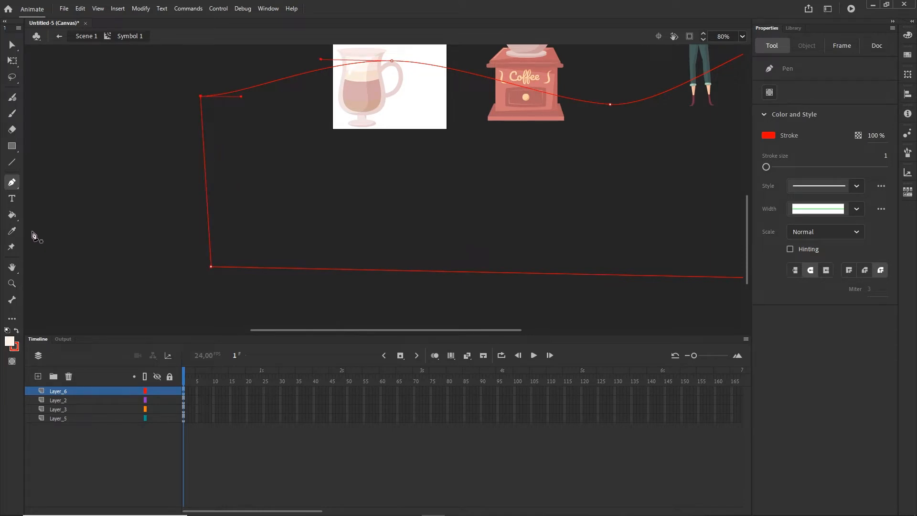
Step: Fill the closed wavy shape with the current cream color using the Paint Bucket
{"action": "left_click", "coordinate": [18, 221]}
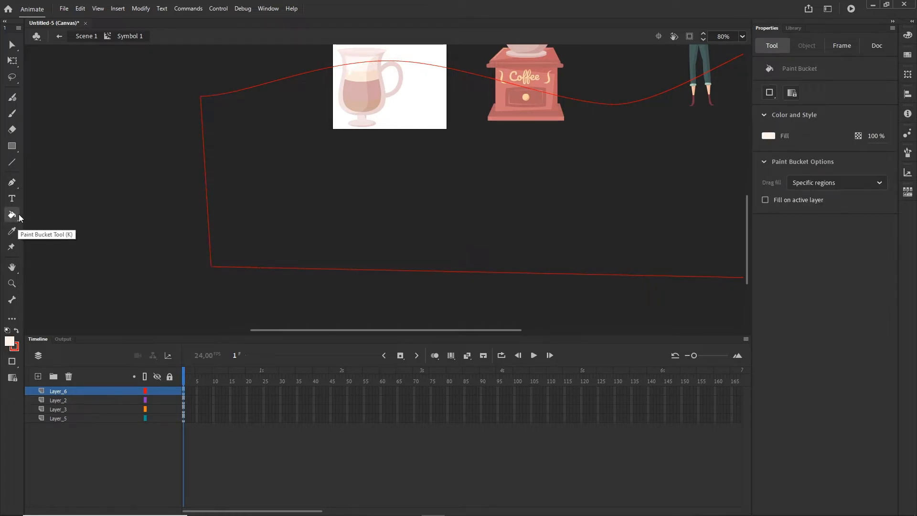
{"action": "left_click", "coordinate": [17, 223]}
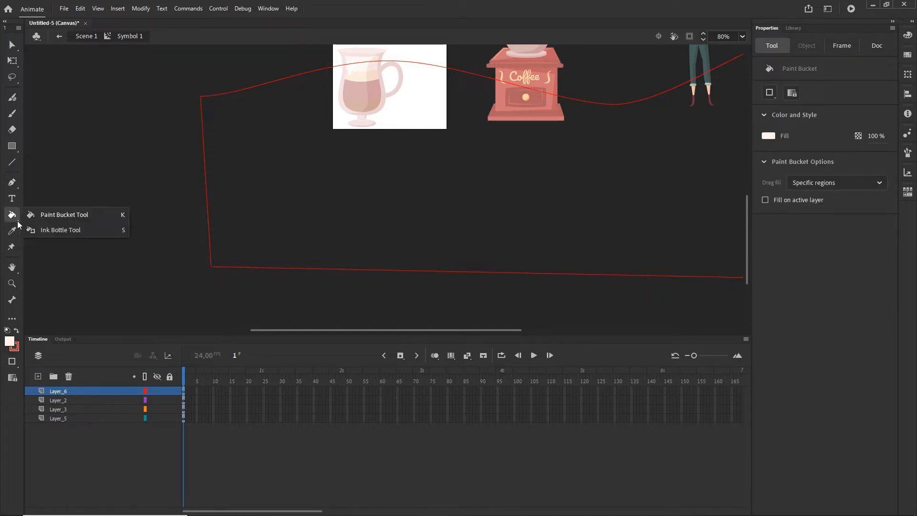
{"action": "left_click", "coordinate": [70, 215]}
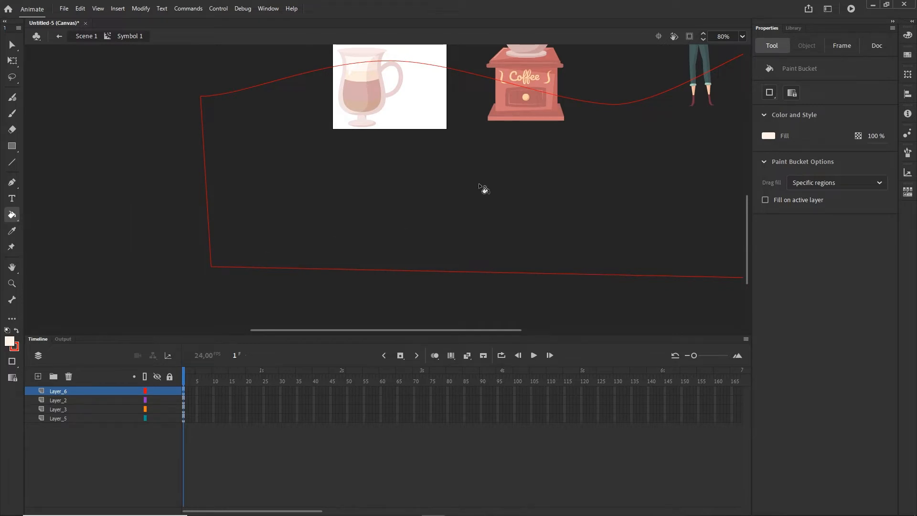
{"action": "left_click", "coordinate": [569, 197]}
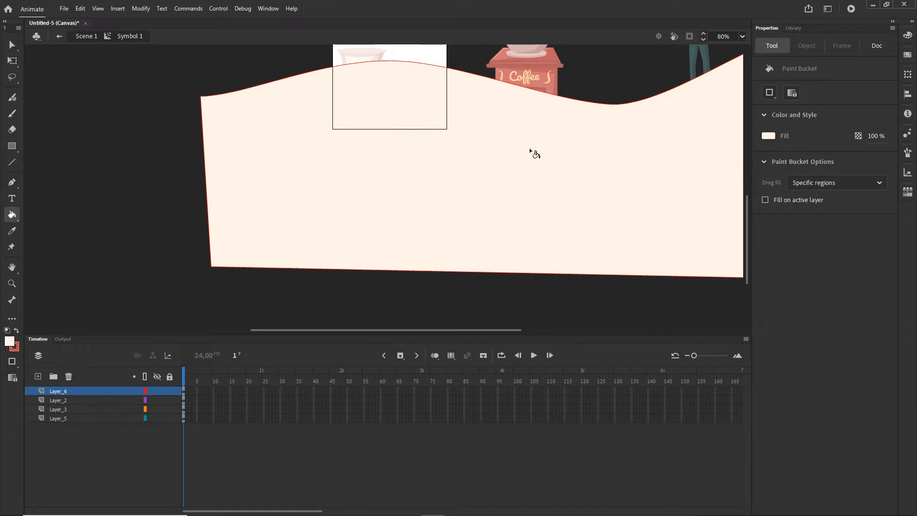
{"action": "left_click_drag", "start_coordinate": [619, 168], "coordinate": [446, 190]}
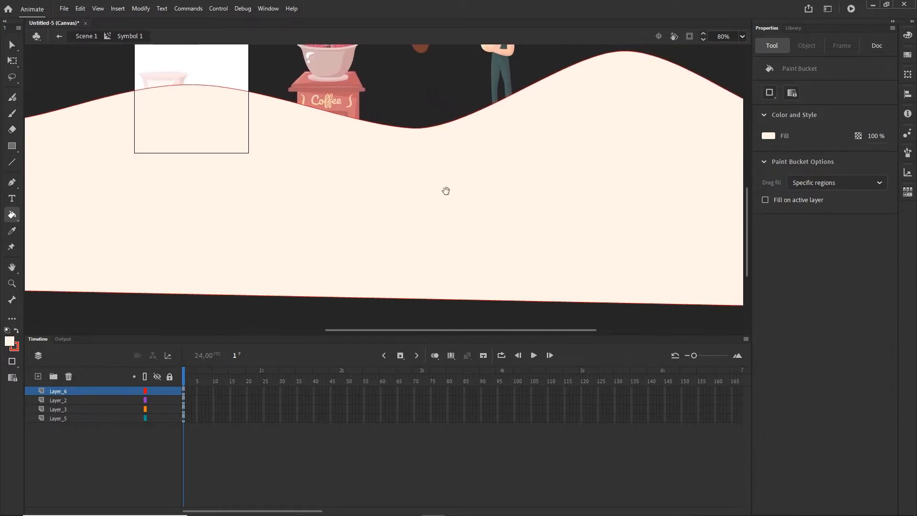
{"action": "left_click_drag", "start_coordinate": [615, 188], "coordinate": [426, 176]}
{"action": "left_click_drag", "start_coordinate": [687, 185], "coordinate": [680, 205]}
{"action": "left_click_drag", "start_coordinate": [390, 206], "coordinate": [597, 217]}
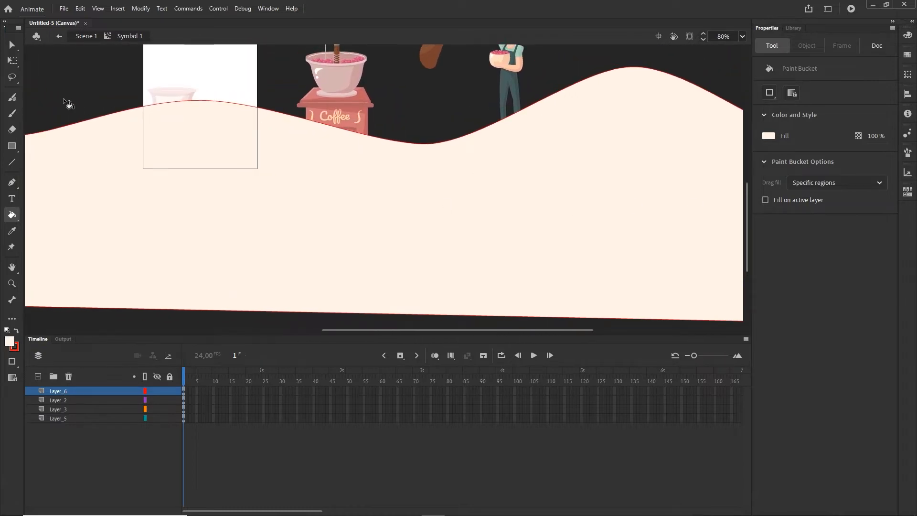
Step: Select the wavy shape's fill together with its outline and remove the red stroke
{"action": "left_click", "coordinate": [13, 47]}
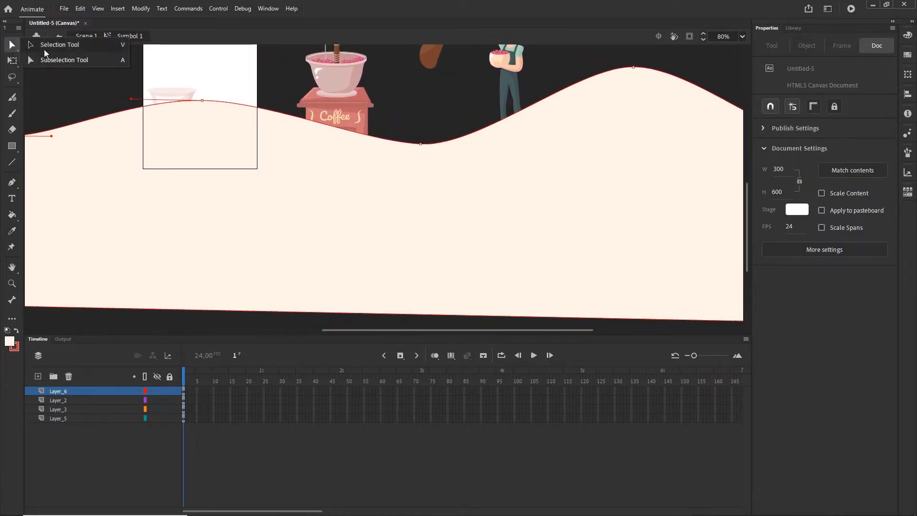
{"action": "left_click", "coordinate": [532, 217]}
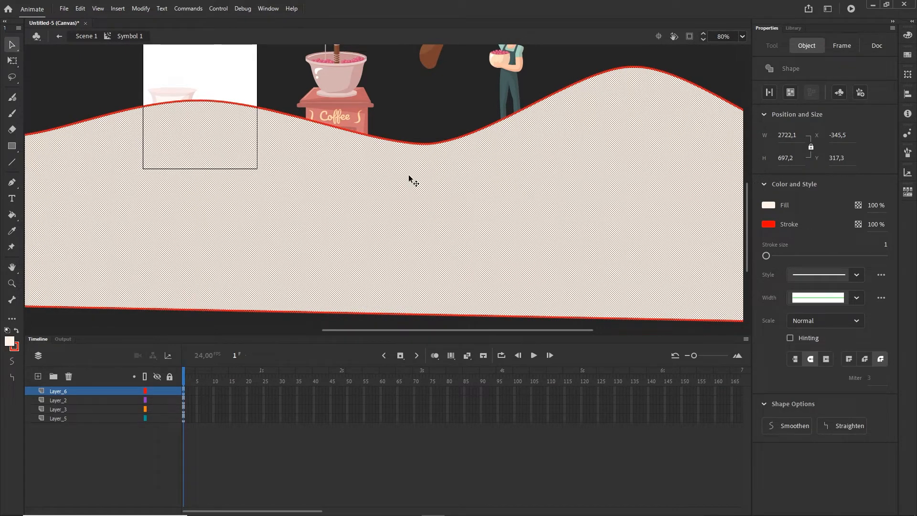
{"action": "left_click", "coordinate": [437, 130]}
{"action": "left_click", "coordinate": [500, 241]}
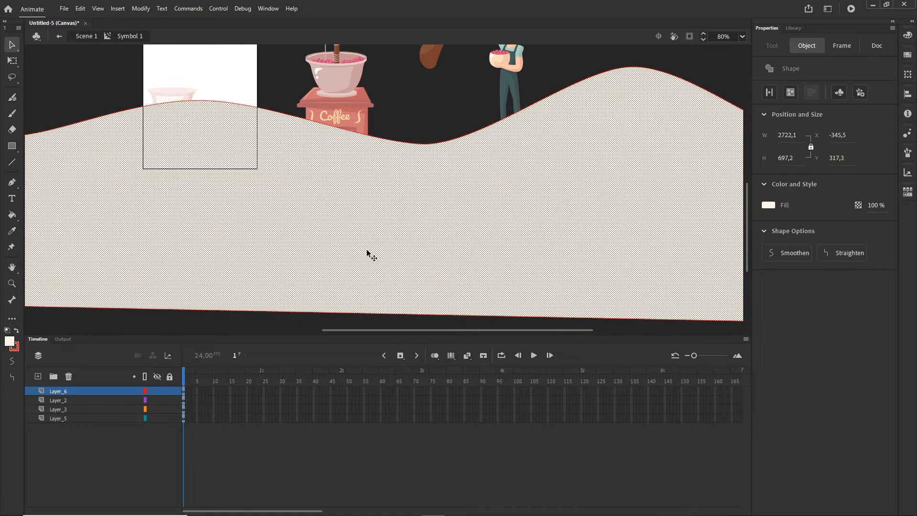
{"action": "double_click", "coordinate": [487, 227]}
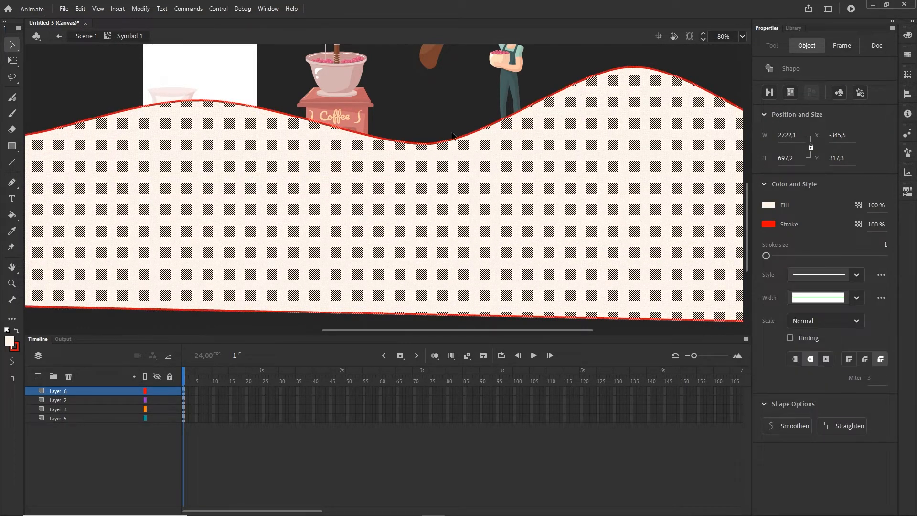
{"action": "left_click", "coordinate": [768, 225]}
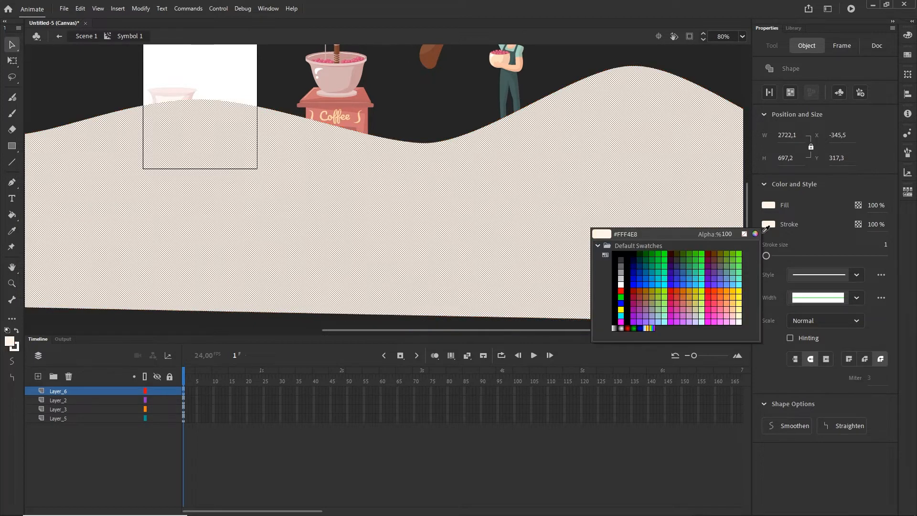
{"action": "left_click", "coordinate": [744, 234]}
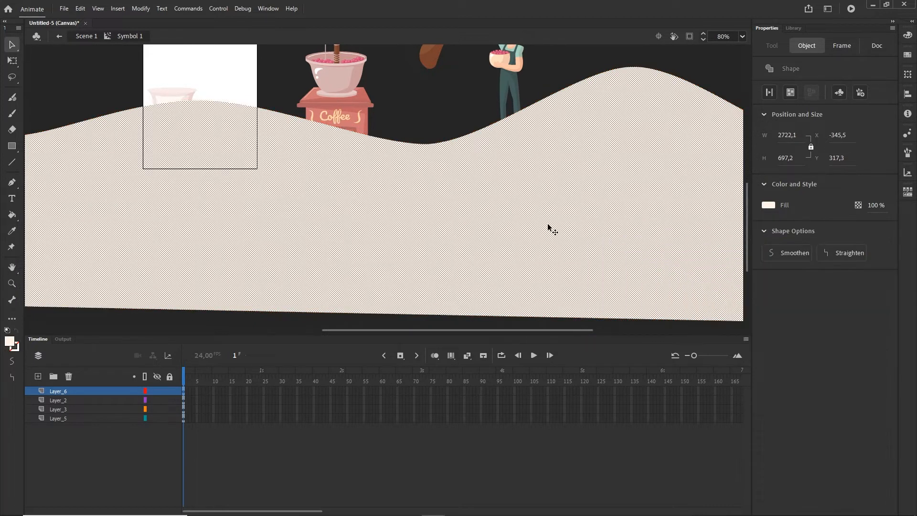
Step: Move the cream hill shape slightly down and to the left beneath the artwork
{"action": "scroll", "coordinate": [453, 218], "scroll_direction": "down", "scroll_amount": 3}
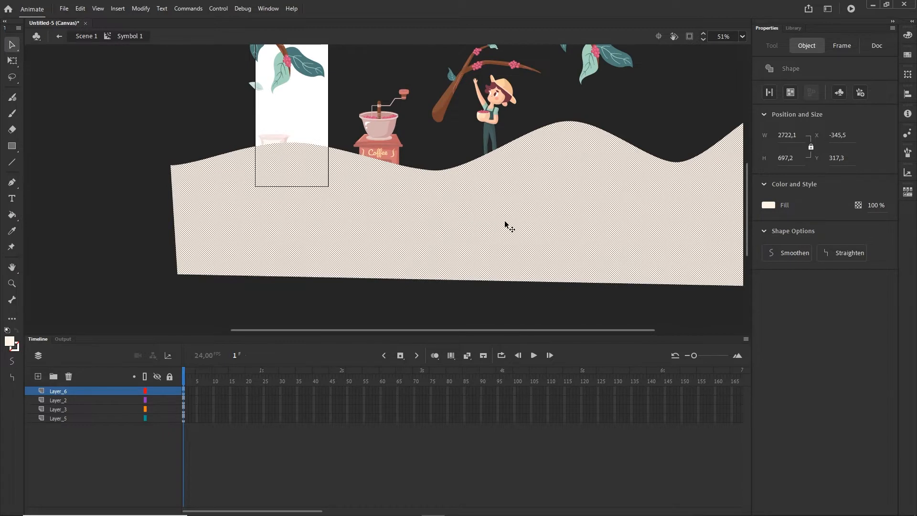
{"action": "left_click_drag", "start_coordinate": [571, 212], "coordinate": [434, 246]}
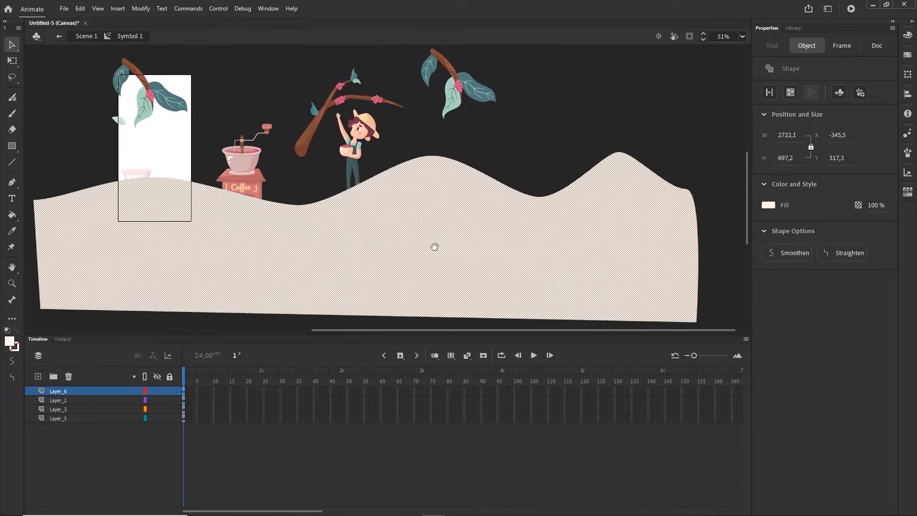
{"action": "left_click", "coordinate": [519, 148]}
{"action": "left_click", "coordinate": [434, 221]}
{"action": "mouse_move", "coordinate": [436, 220]}
{"action": "left_mouse_down"}
{"action": "mouse_move", "coordinate": [437, 239]}
{"action": "mouse_move", "coordinate": [426, 230]}
{"action": "left_mouse_up"}
{"action": "left_click", "coordinate": [516, 172]}
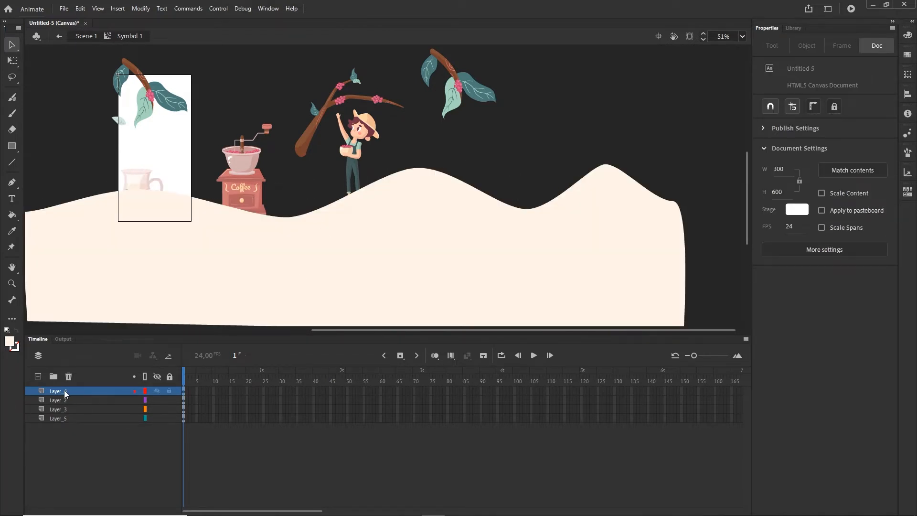
Step: Place the hill's Layer_6 beneath all other layers and lower the coffee grinder slightly onto the hill
{"action": "left_click_drag", "start_coordinate": [60, 393], "coordinate": [68, 423]}
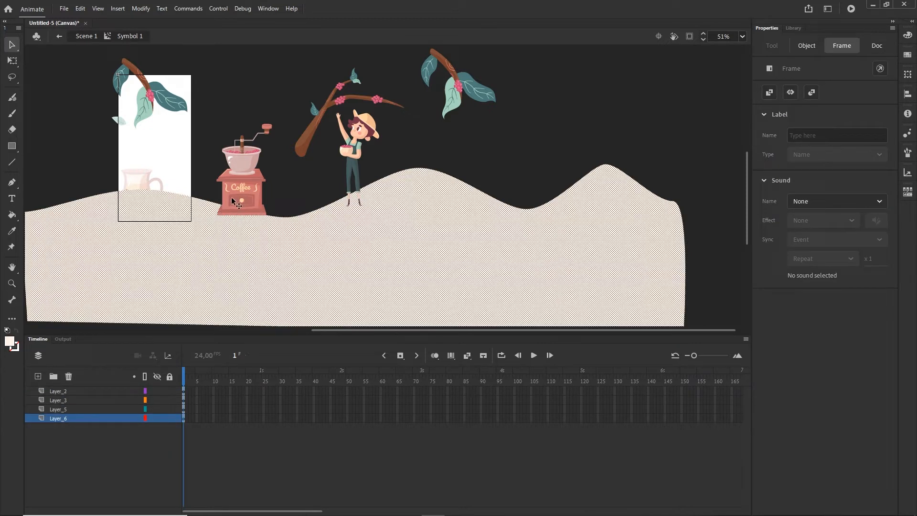
{"action": "left_click", "coordinate": [250, 194]}
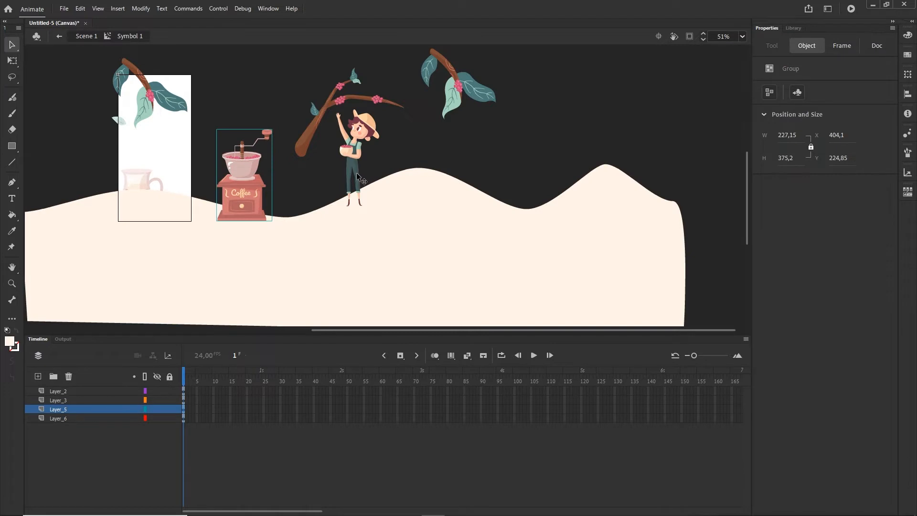
{"action": "left_click_drag", "start_coordinate": [401, 179], "coordinate": [485, 180]}
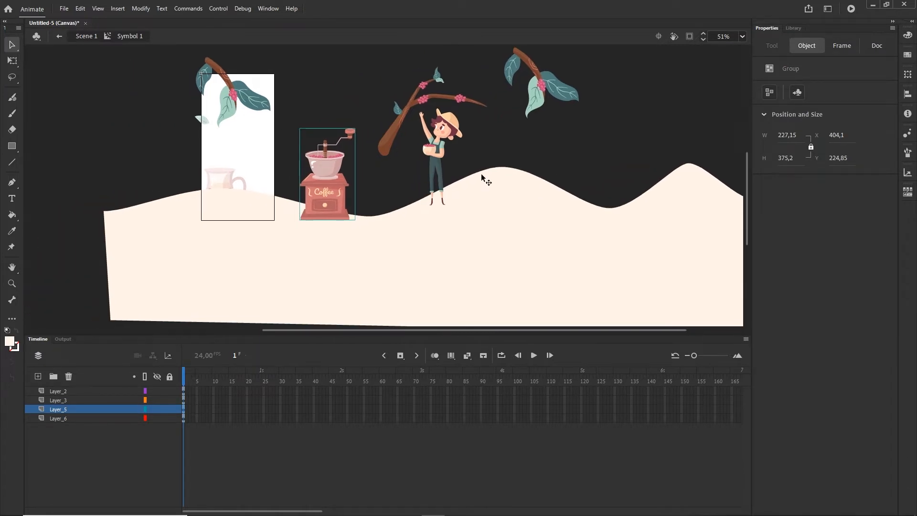
Step: Return to Scene 1 and insert frames up to frame 100 on Layer_9, cup and BG
{"action": "left_click", "coordinate": [86, 36]}
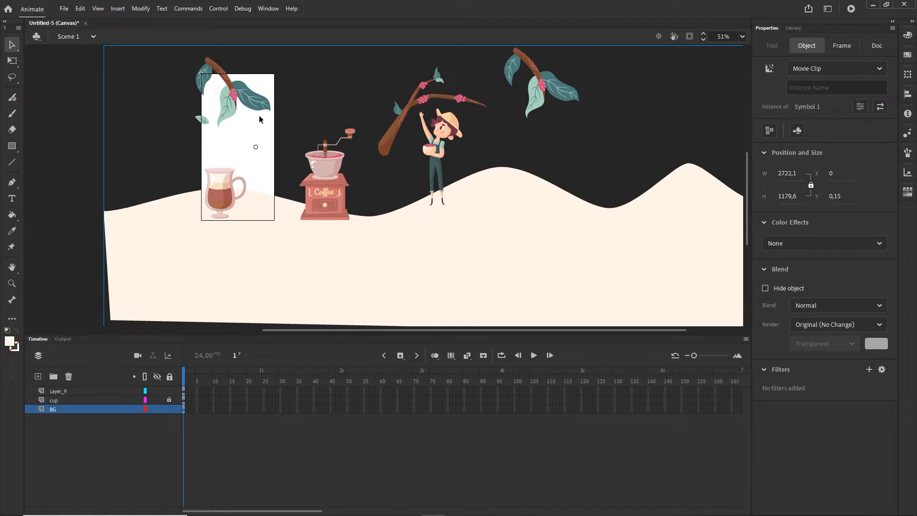
{"action": "left_click", "coordinate": [146, 417]}
{"action": "left_click", "coordinate": [61, 402]}
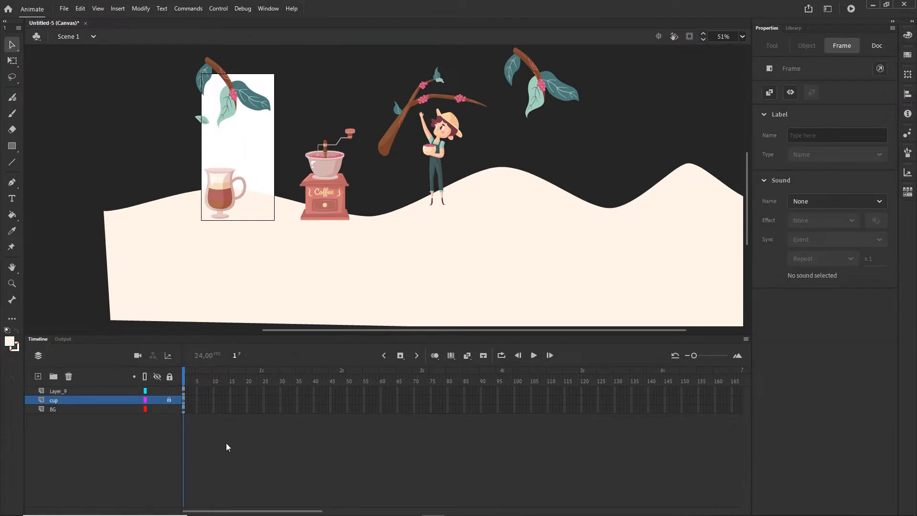
{"action": "left_click", "coordinate": [515, 409]}
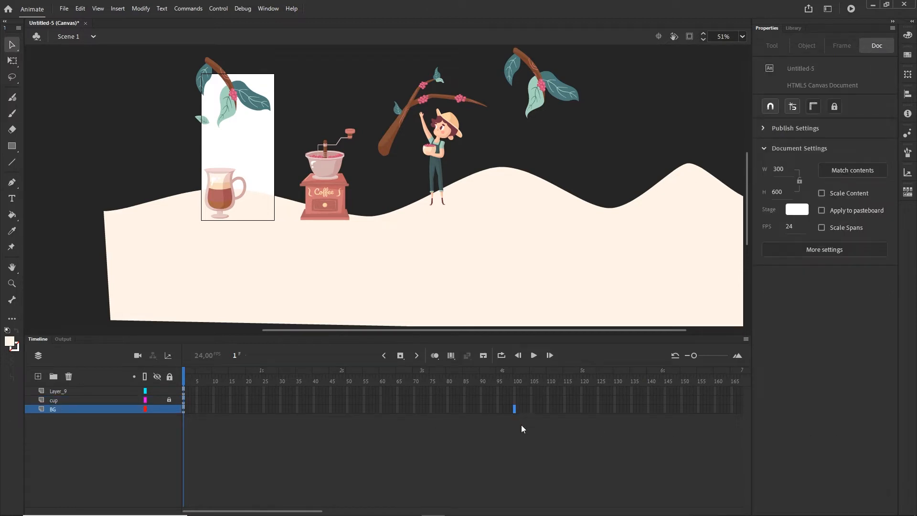
{"action": "left_click", "coordinate": [515, 392]}
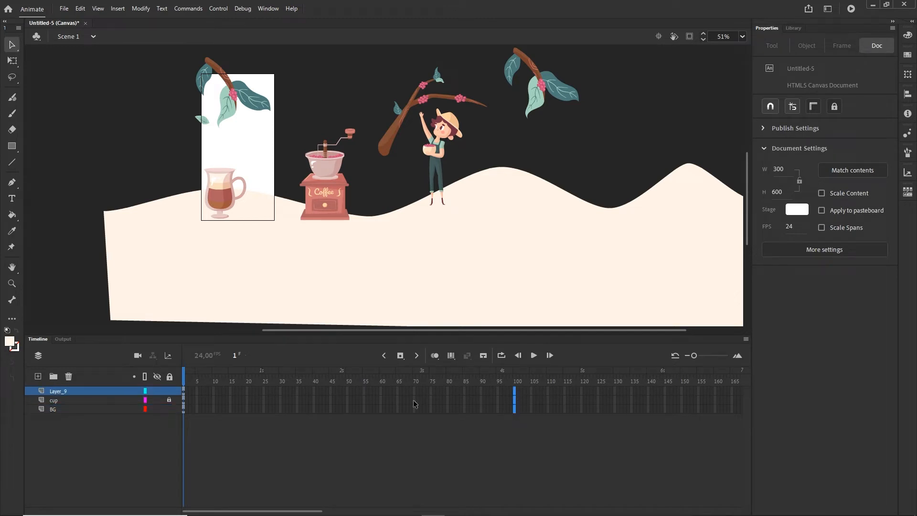
{"action": "right_click", "coordinate": [518, 393]}
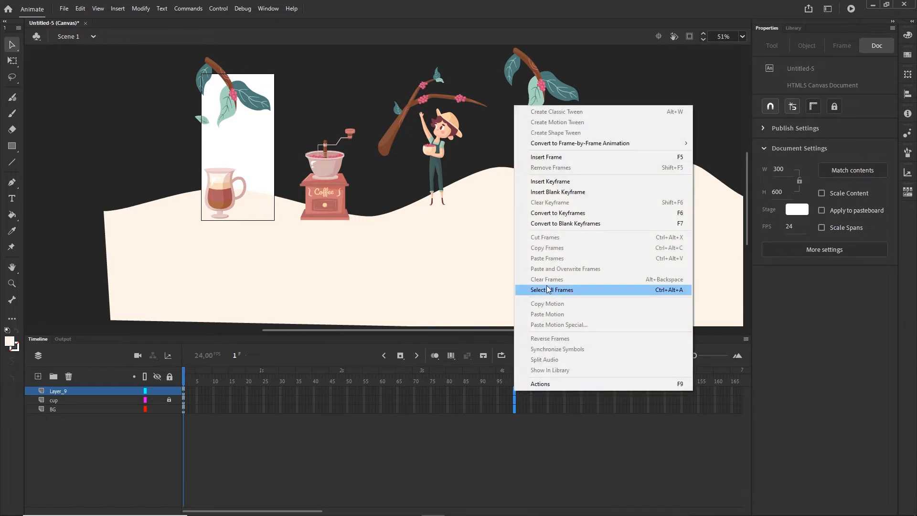
{"action": "left_click", "coordinate": [544, 159]}
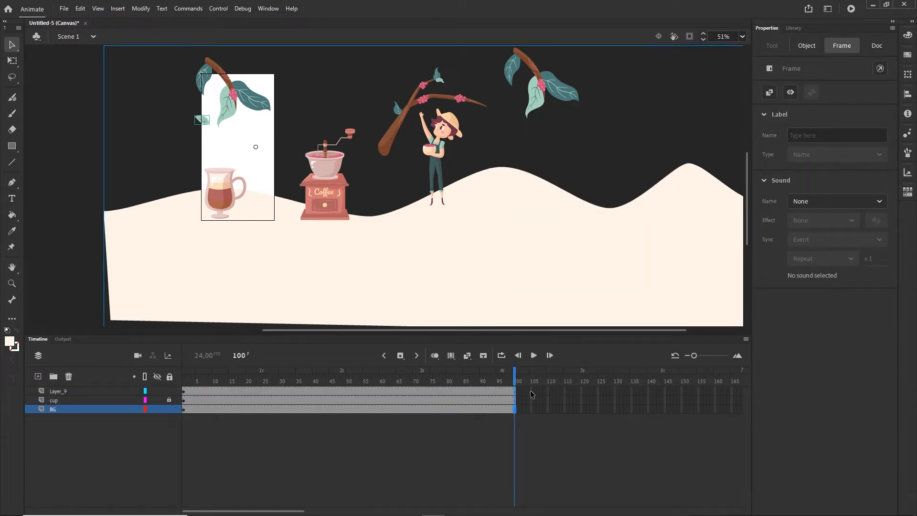
Step: Go back to frame 1, unlock the cup layer and lock the BG layer
{"action": "left_click_drag", "start_coordinate": [515, 376], "coordinate": [178, 382]}
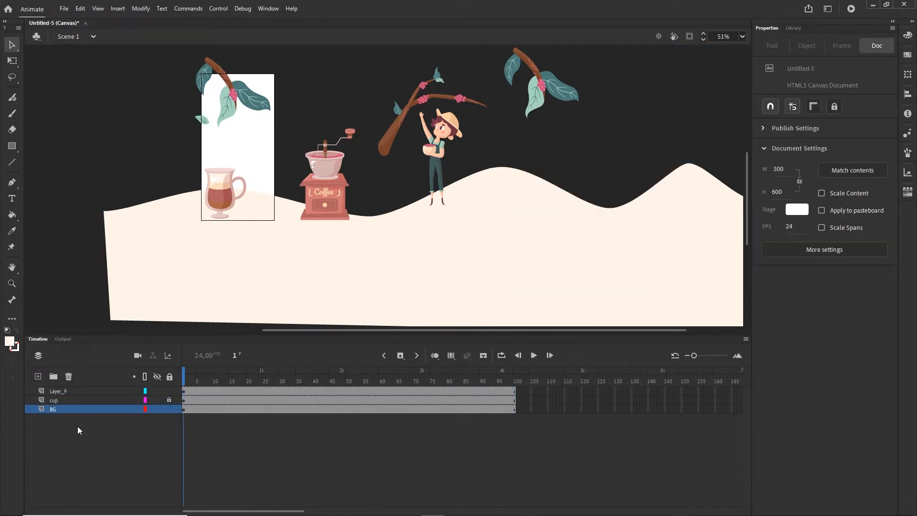
{"action": "left_click", "coordinate": [225, 203]}
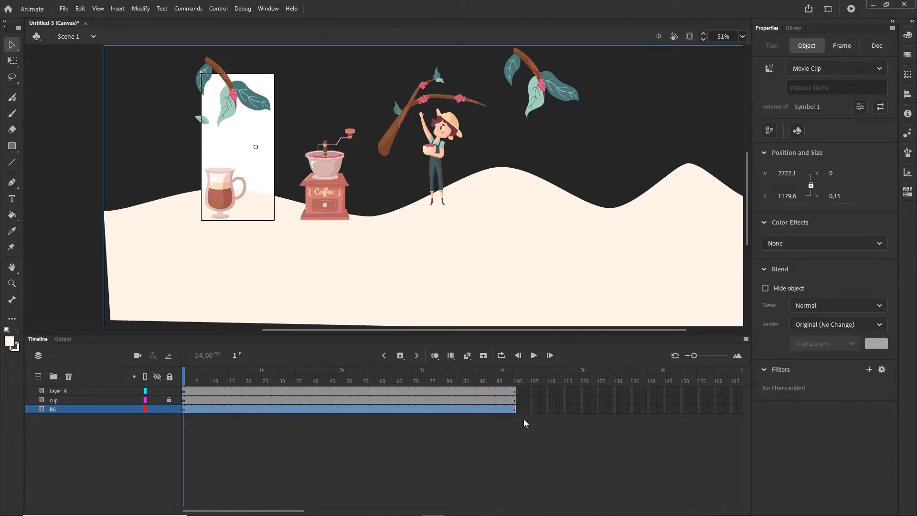
{"action": "left_click", "coordinate": [169, 399]}
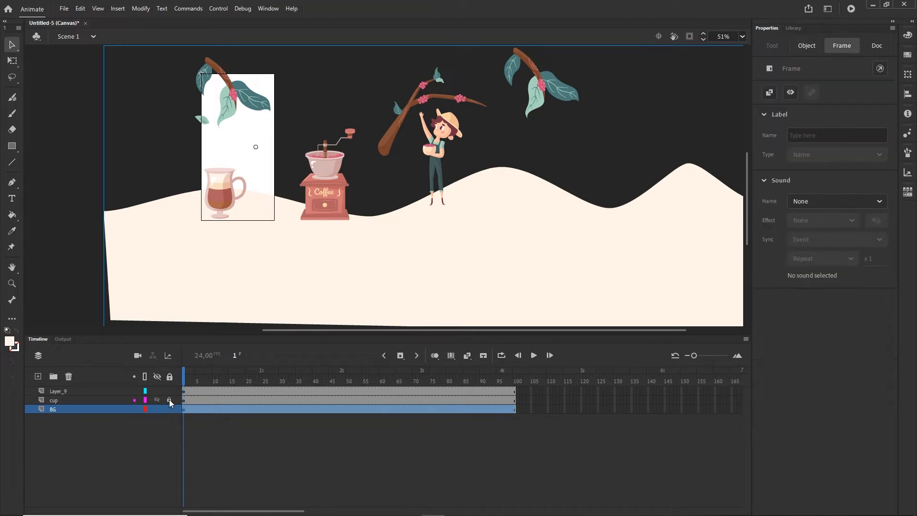
{"action": "left_click", "coordinate": [169, 408]}
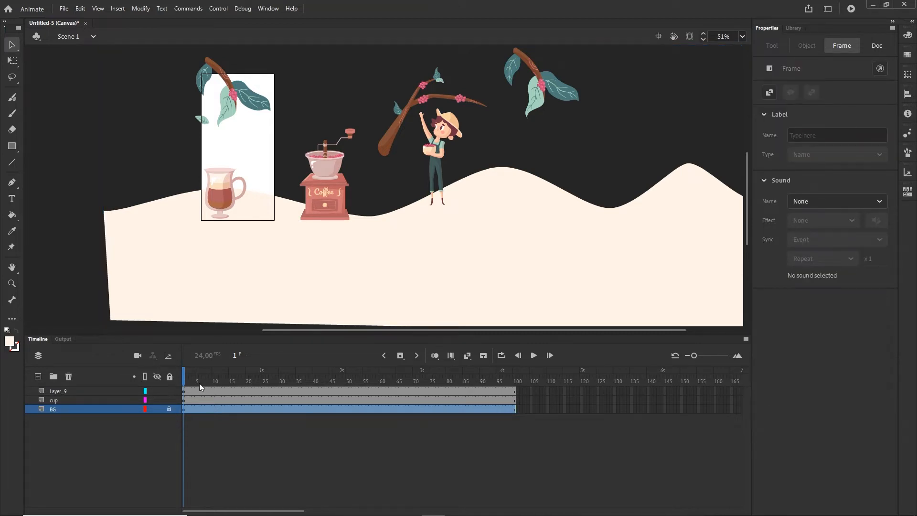
Step: Convert the coffee cup artwork to a Movie Clip symbol named cup
{"action": "left_click", "coordinate": [225, 194]}
{"action": "scroll", "coordinate": [237, 188], "scroll_direction": "up", "scroll_amount": 3}
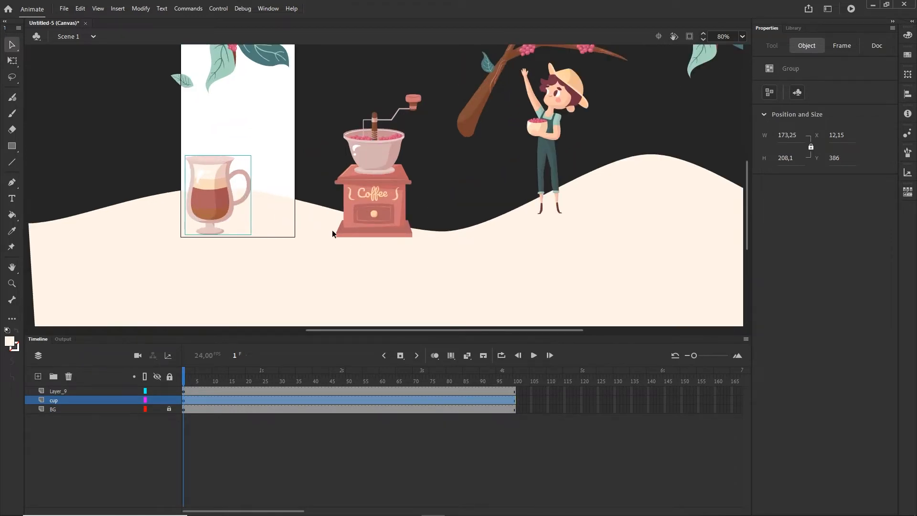
{"action": "left_click", "coordinate": [142, 9]}
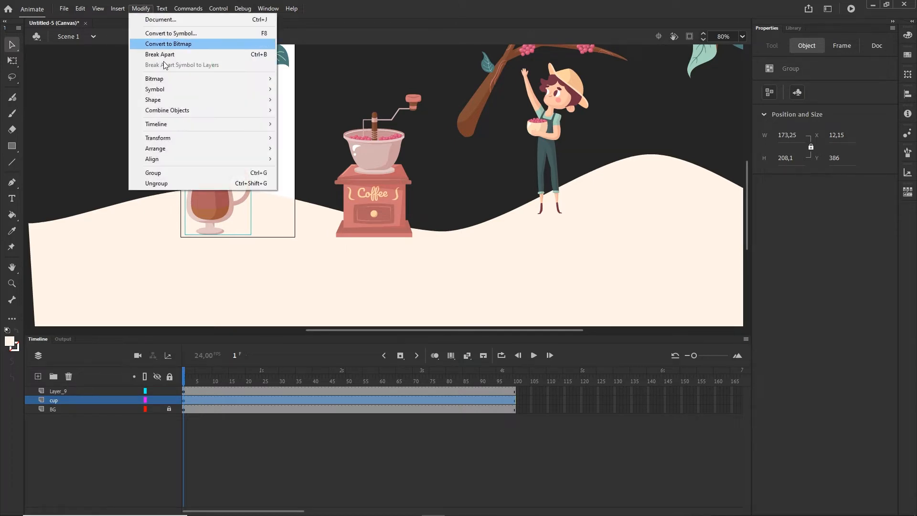
{"action": "left_click", "coordinate": [162, 33]}
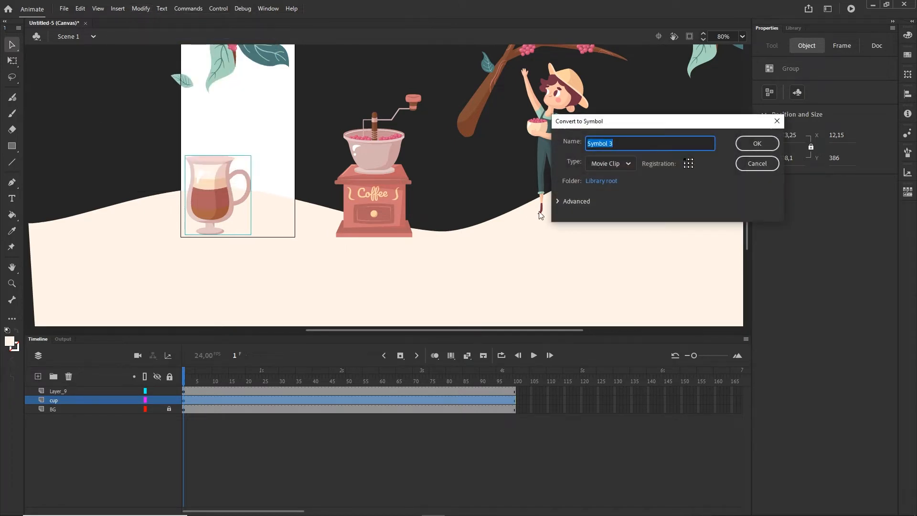
{"action": "type", "text": "cup"}
{"action": "left_click", "coordinate": [757, 143]}
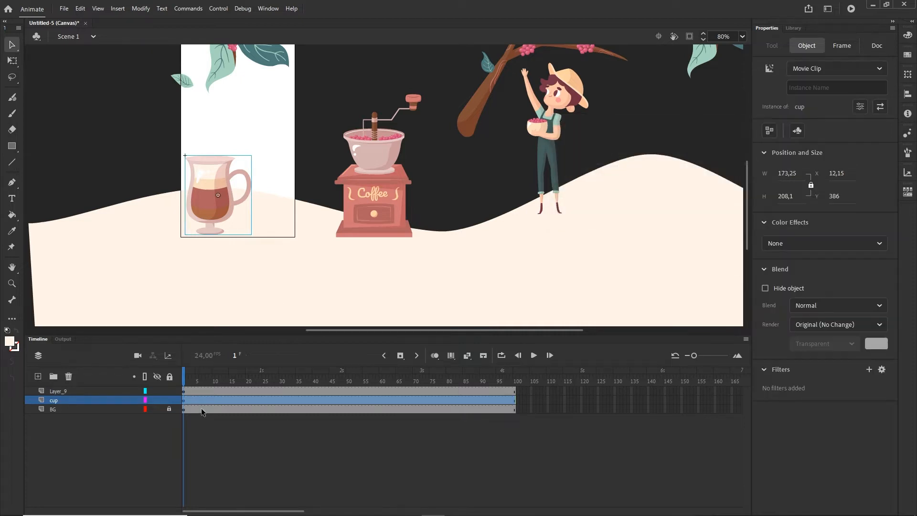
Step: Nudge the cup to the right towards the middle of the stage on frame 1
{"action": "left_click", "coordinate": [201, 422]}
{"action": "left_click", "coordinate": [184, 401]}
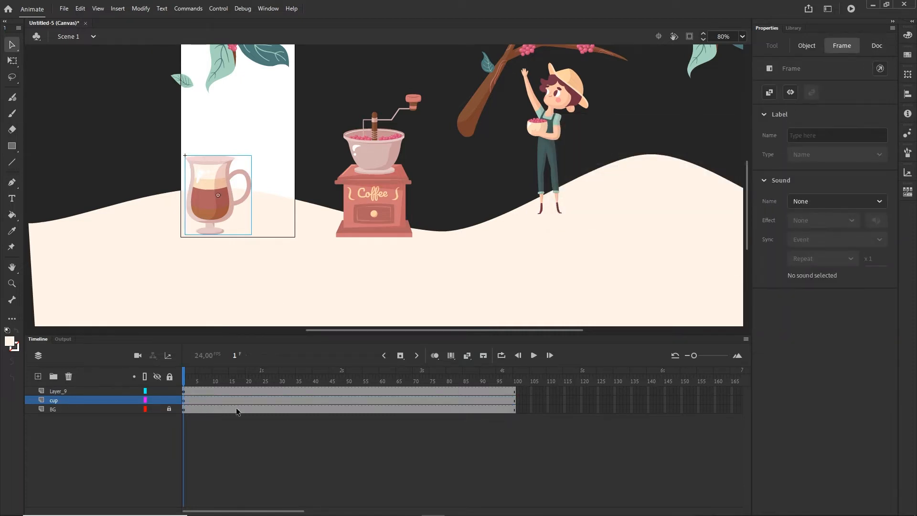
{"action": "key", "text": "shift+Right"}
{"action": "key", "text": "shift+Right"}
{"action": "key", "text": "shift+Right"}
{"action": "key", "text": "shift+Right"}
{"action": "key", "text": "shift+Right"}
{"action": "key", "text": "shift+Right"}
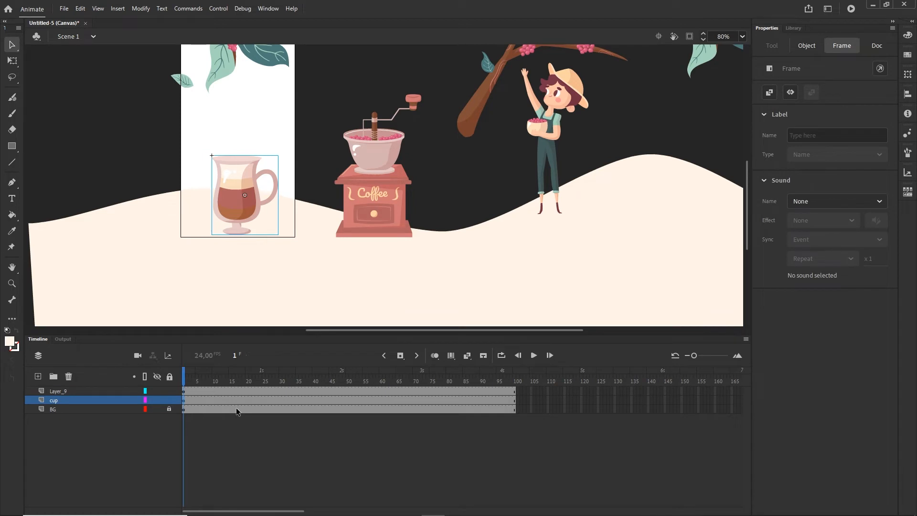
{"action": "key", "text": "Right"}
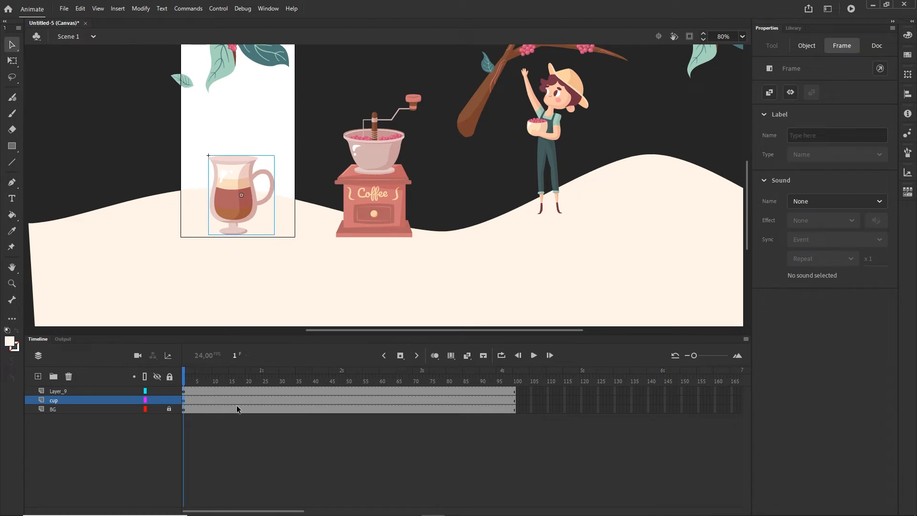
{"action": "left_click", "coordinate": [302, 459]}
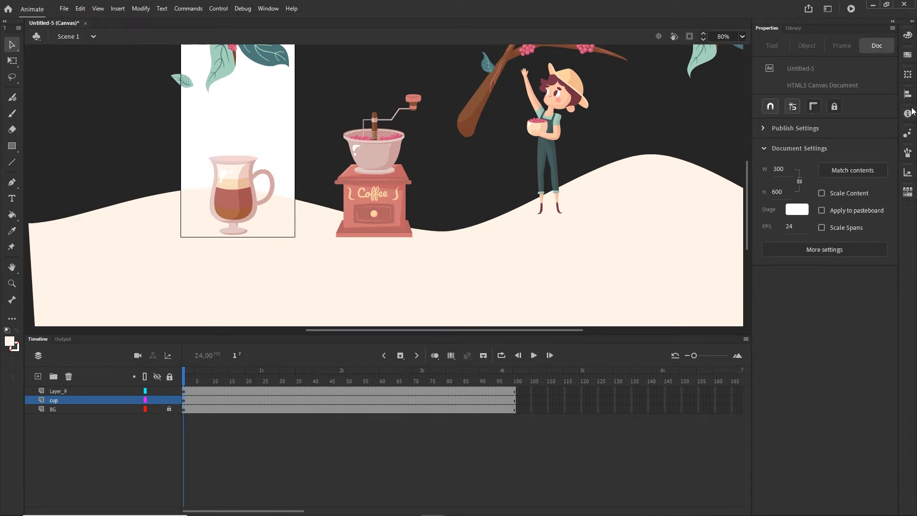
Step: Align the cup to the horizontal centre of the stage
{"action": "left_click", "coordinate": [907, 94]}
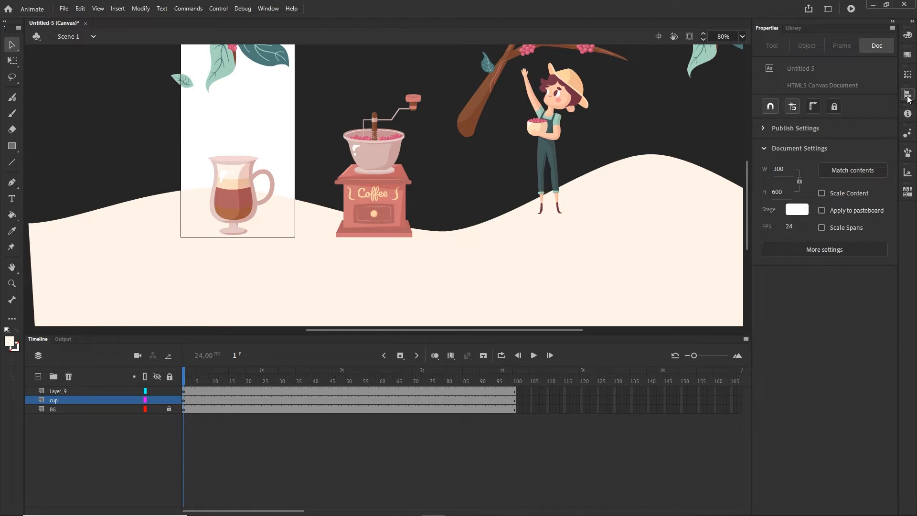
{"action": "left_click", "coordinate": [258, 194]}
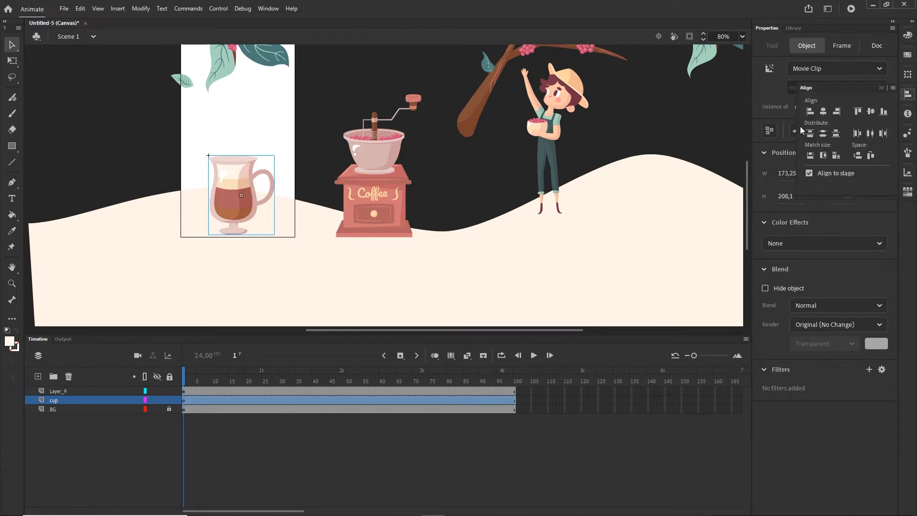
{"action": "left_click", "coordinate": [810, 113]}
{"action": "left_click", "coordinate": [823, 112]}
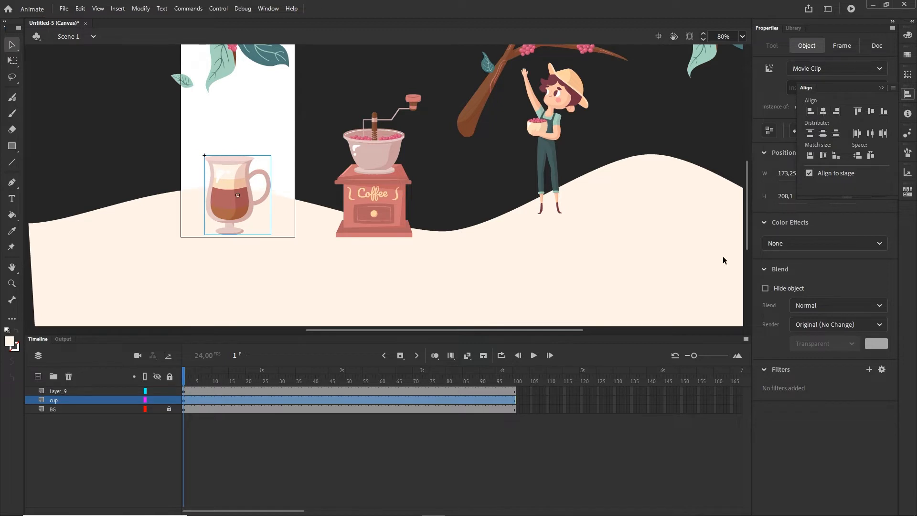
{"action": "left_click", "coordinate": [445, 458]}
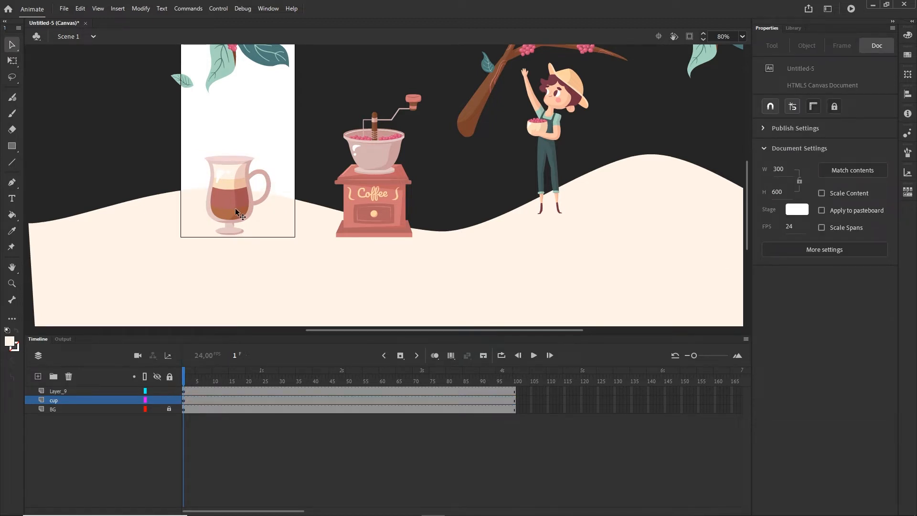
Step: Insert a keyframe at frame 20 on the cup layer
{"action": "left_click", "coordinate": [248, 399]}
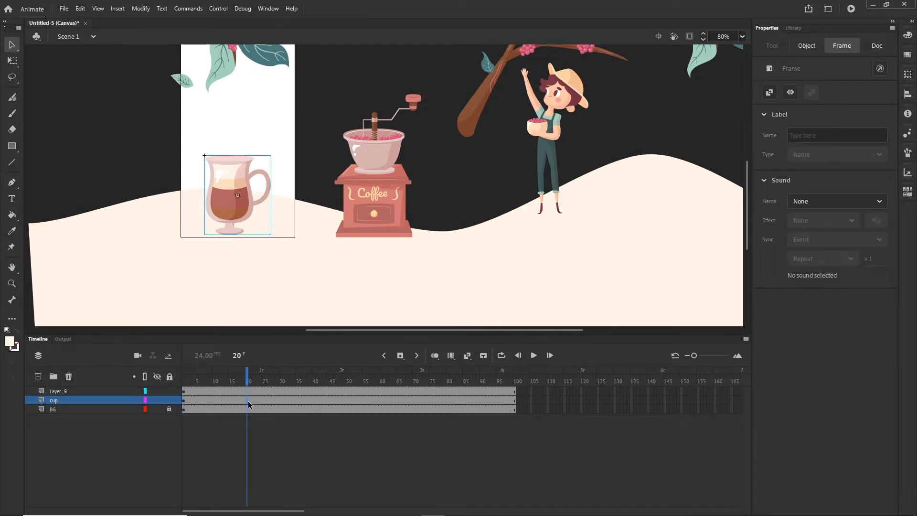
{"action": "right_click", "coordinate": [248, 405]}
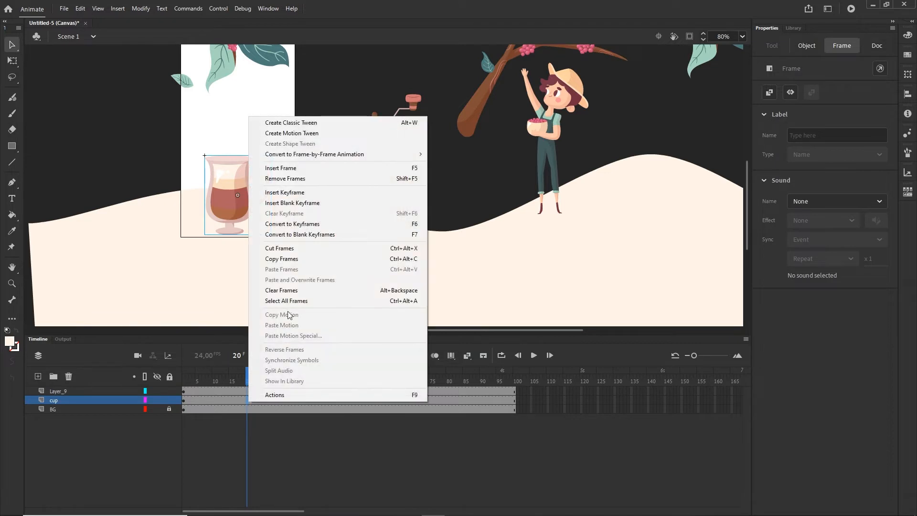
{"action": "left_click", "coordinate": [302, 193]}
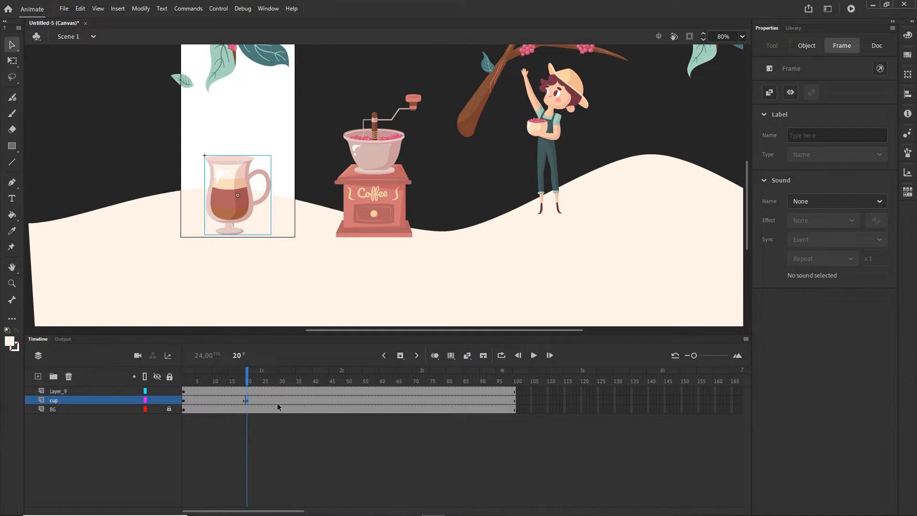
Step: Raise the cup straight up by about 100 px at the frame 20 keyframe
{"action": "key", "text": "shift+Up"}
{"action": "key", "text": "shift+Up"}
{"action": "key", "text": "shift+Up"}
{"action": "key", "text": "shift+Up"}
{"action": "key", "text": "shift+Up"}
{"action": "key", "text": "shift+Up"}
{"action": "key", "text": "shift+Up"}
{"action": "key", "text": "shift+Up"}
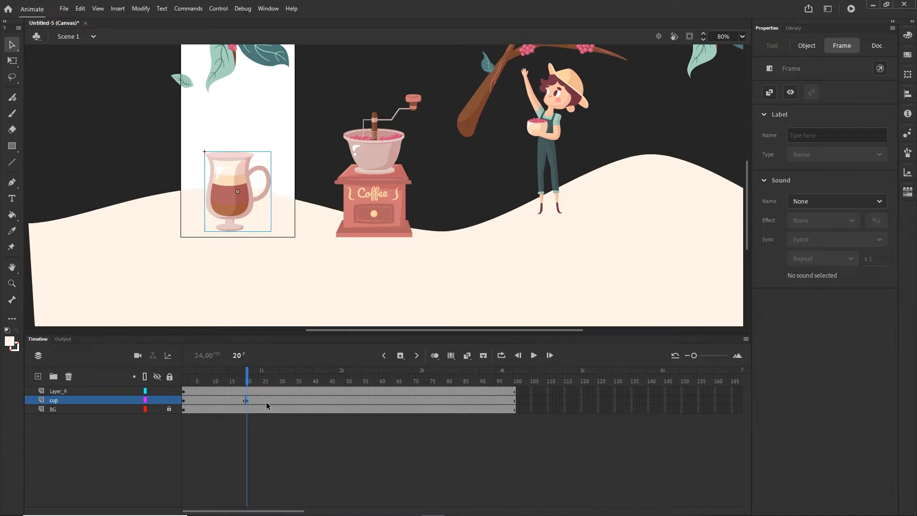
{"action": "key", "text": "shift+Up"}
{"action": "key", "text": "shift+Up"}
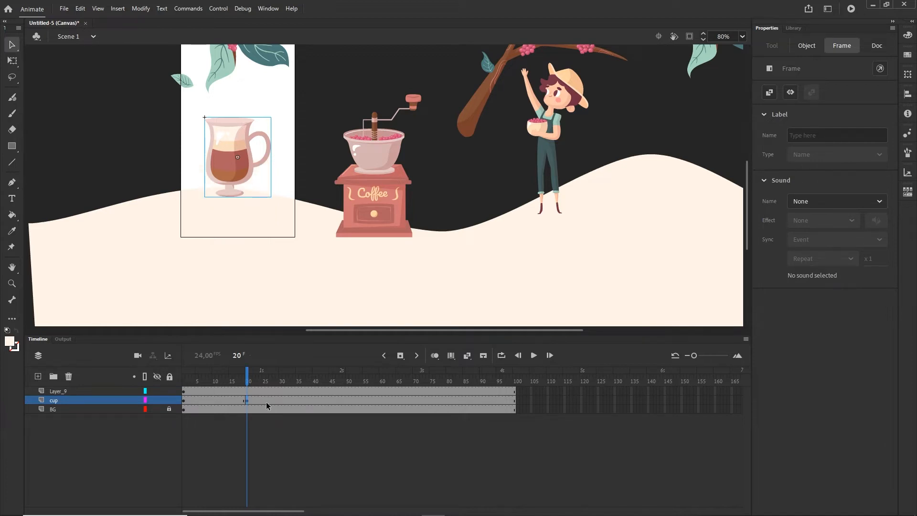
{"action": "left_click", "coordinate": [267, 459]}
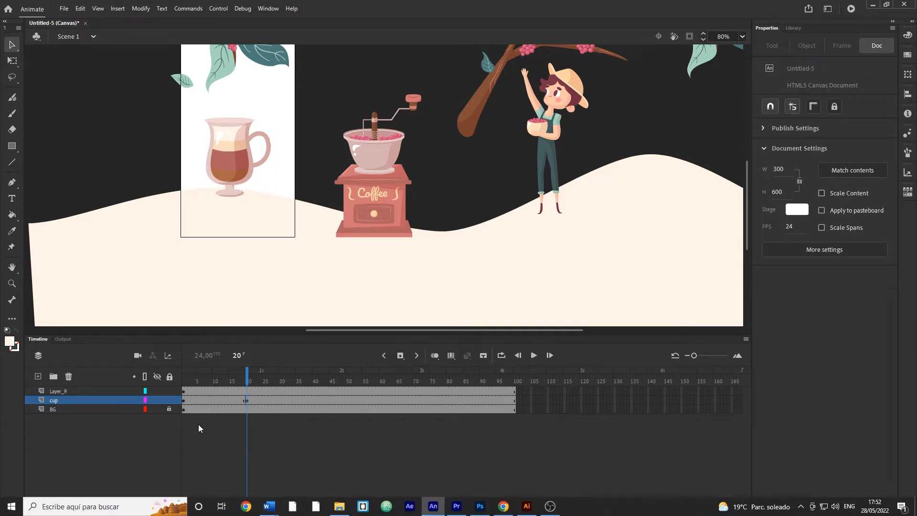
Step: Copy the cup layer's first keyframe to frame 37 so the cup returns to its starting position
{"action": "left_click", "coordinate": [184, 401]}
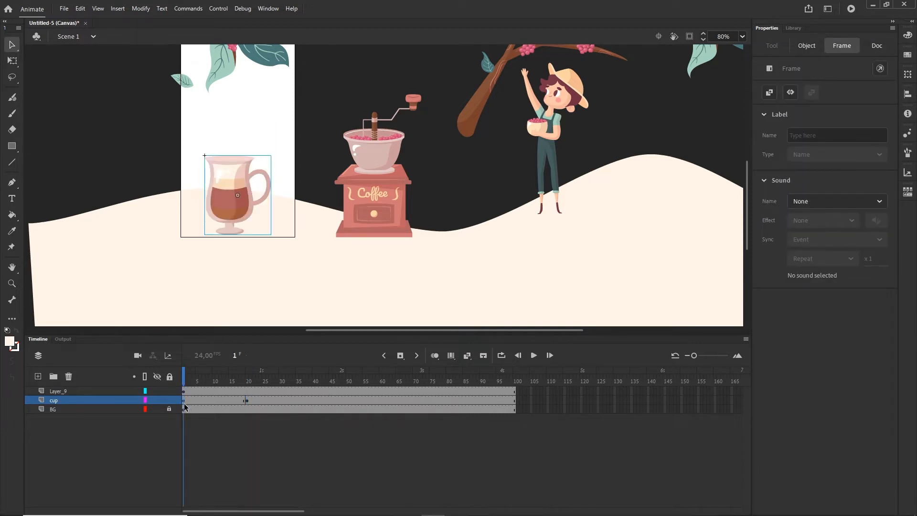
{"action": "left_click_drag", "start_coordinate": [184, 404], "coordinate": [276, 401]}
{"action": "left_click_drag", "start_coordinate": [302, 398], "coordinate": [303, 399]}
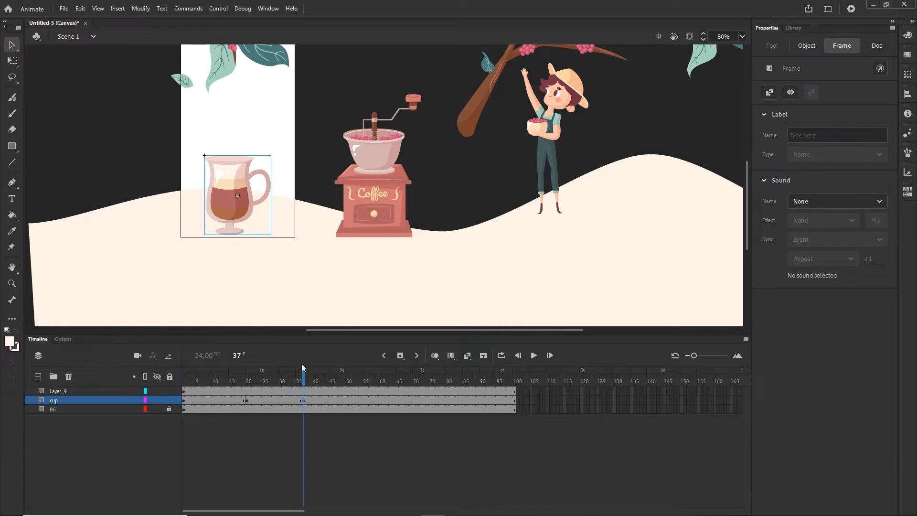
Step: Create classic tweens on both spans between the cup layer's three keyframes and scrub through the motion
{"action": "left_click", "coordinate": [280, 401]}
{"action": "left_click", "coordinate": [217, 399], "text": "shift"}
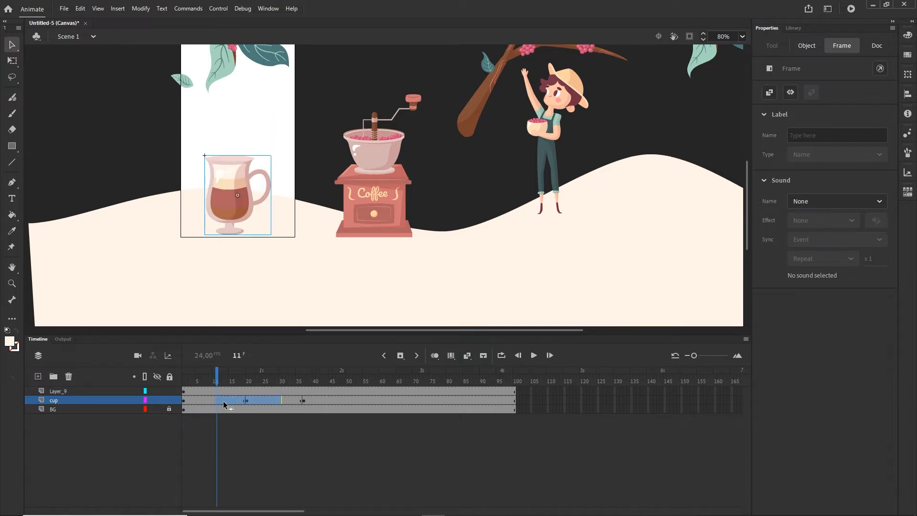
{"action": "right_click", "coordinate": [225, 401]}
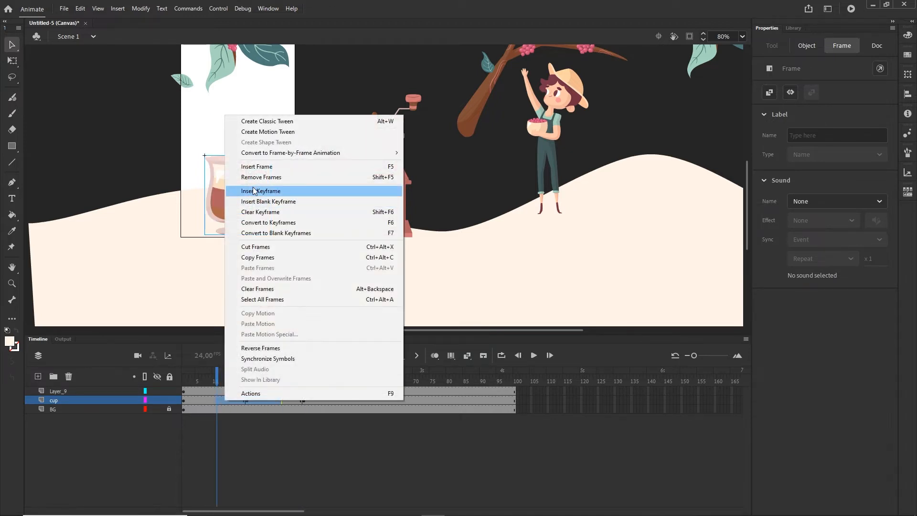
{"action": "left_click", "coordinate": [271, 122]}
{"action": "left_click", "coordinate": [302, 454]}
{"action": "left_click_drag", "start_coordinate": [217, 384], "coordinate": [304, 381]}
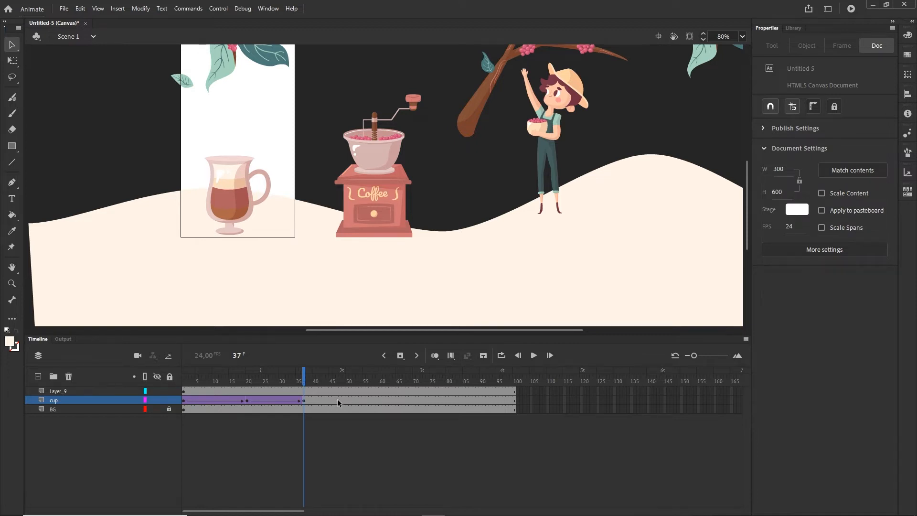
Step: Test the banner animation in the browser, then switch back to Animate's timeline and return to frame 1
{"action": "key", "text": "ctrl+Return"}
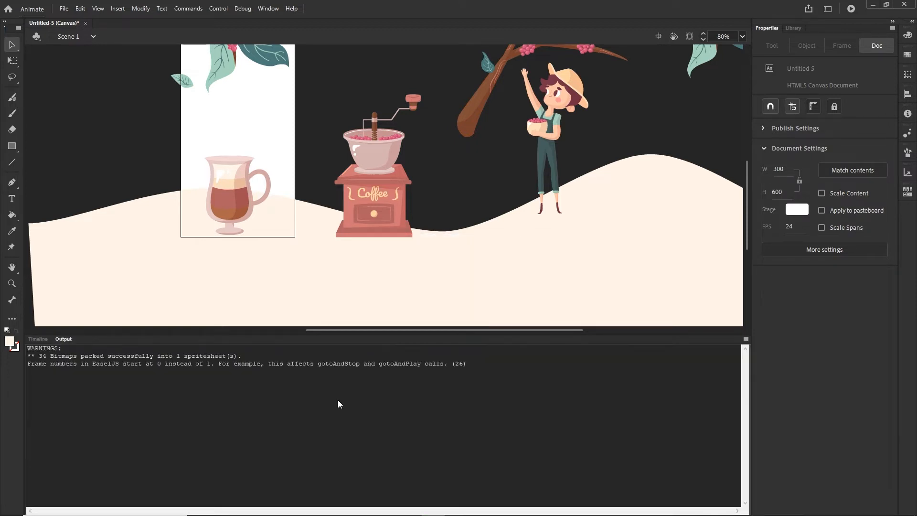
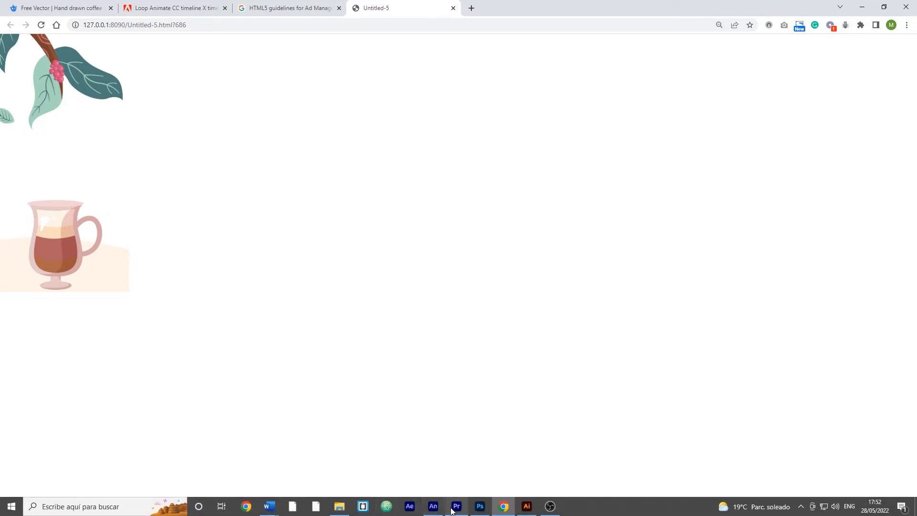
{"action": "left_click", "coordinate": [433, 513]}
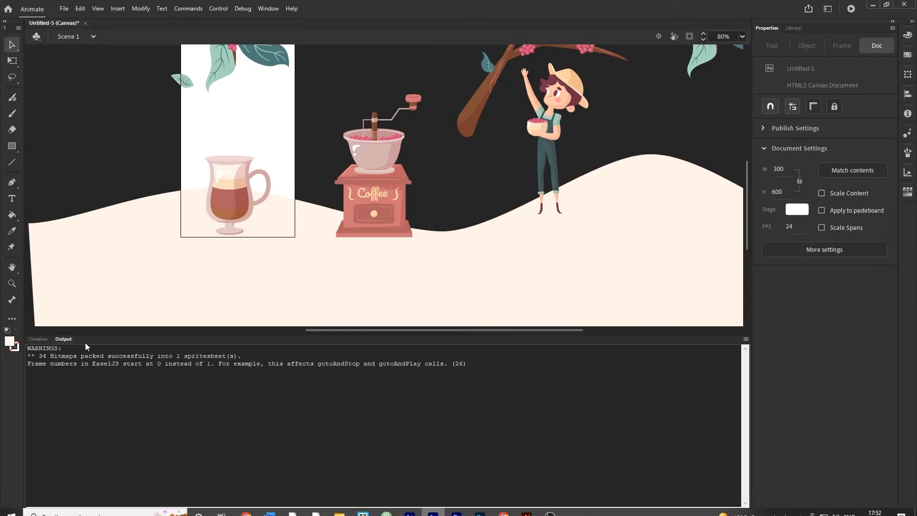
{"action": "left_click", "coordinate": [38, 339]}
{"action": "left_click_drag", "start_coordinate": [306, 375], "coordinate": [141, 370]}
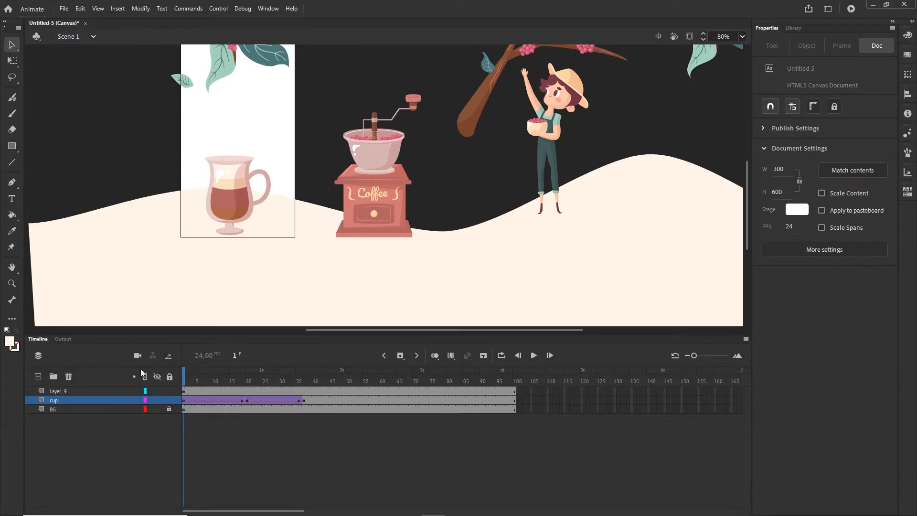
Step: Apply a custom ease-out curve, steep at the start and flat at the end, to the cup's first tween and preview it
{"action": "left_click", "coordinate": [184, 401]}
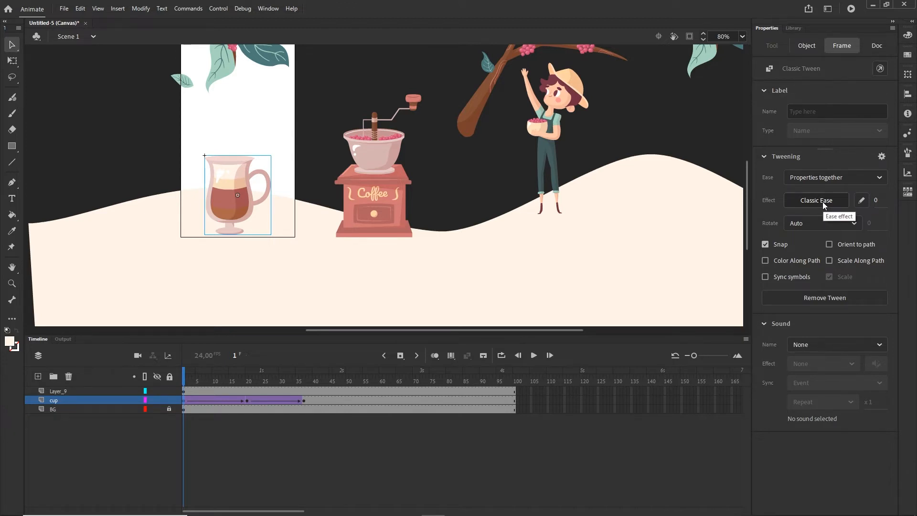
{"action": "left_click", "coordinate": [861, 200]}
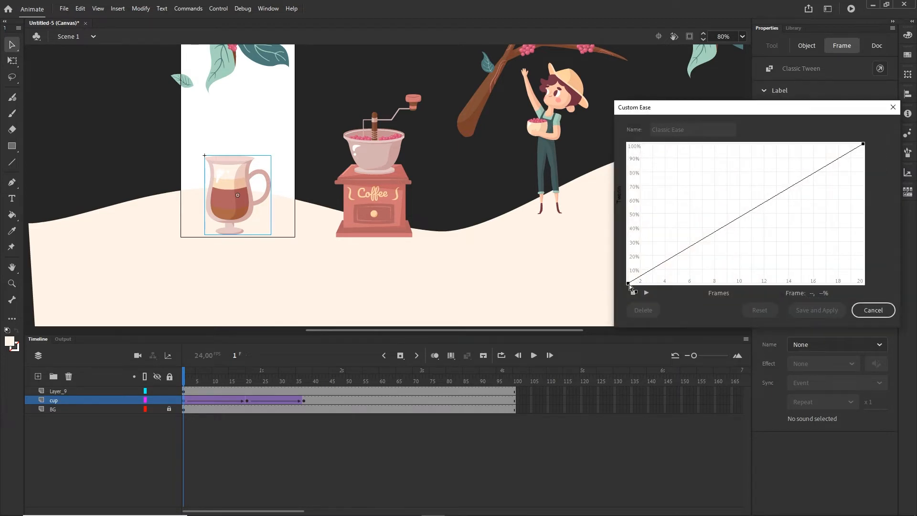
{"action": "left_click", "coordinate": [628, 284]}
{"action": "left_click_drag", "start_coordinate": [707, 239], "coordinate": [663, 179]}
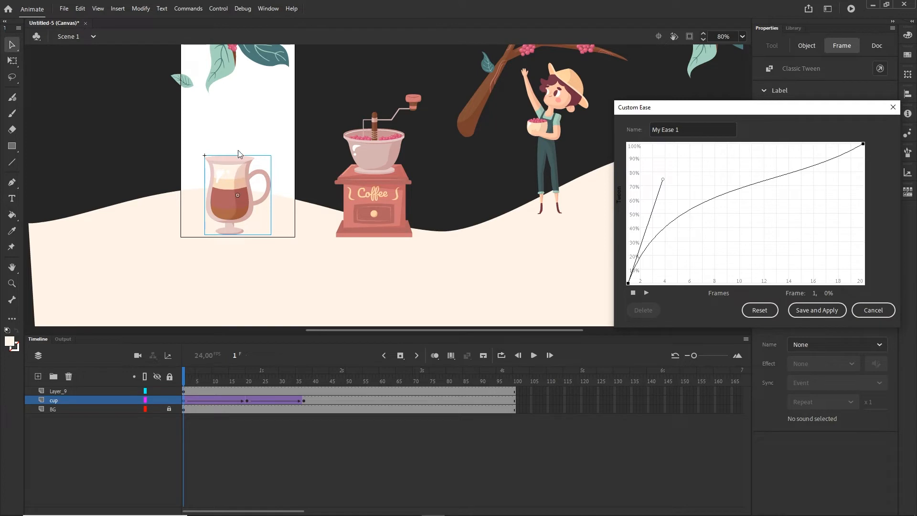
{"action": "left_click", "coordinate": [862, 144]}
{"action": "left_click_drag", "start_coordinate": [785, 191], "coordinate": [756, 144]}
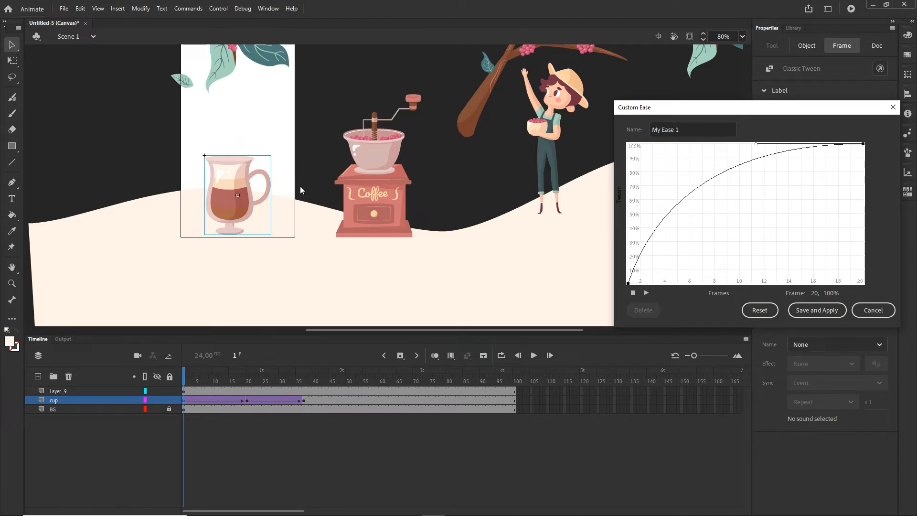
{"action": "left_click", "coordinate": [817, 311]}
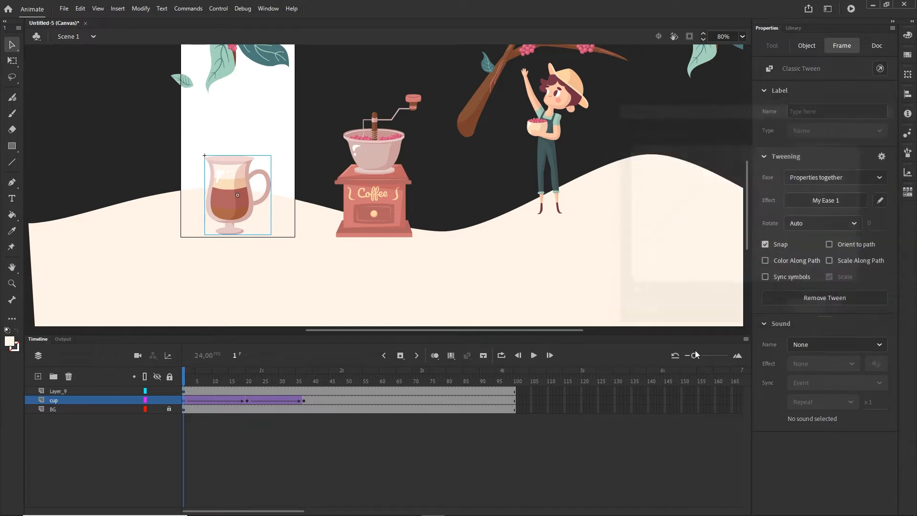
{"action": "left_click_drag", "start_coordinate": [183, 372], "coordinate": [241, 380]}
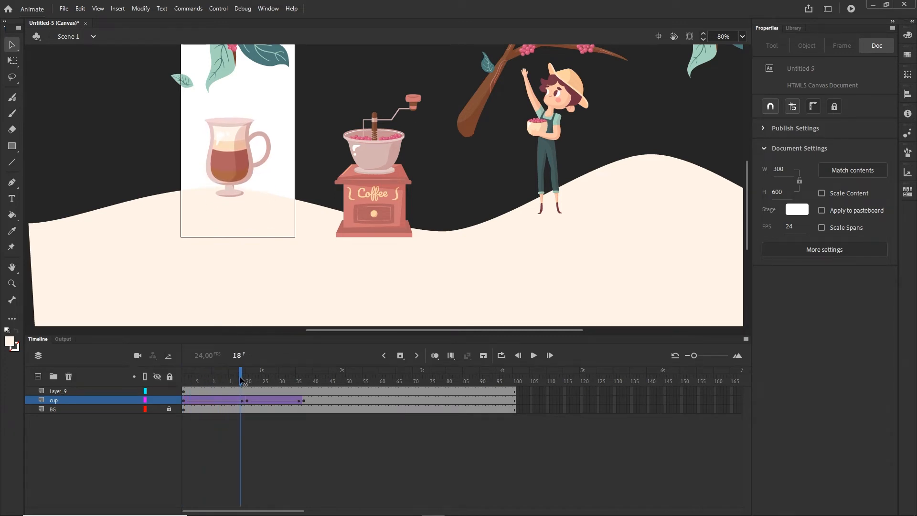
Step: Apply a custom ease-in curve, flat at the start and steep at the end, to the cup's second tween and scrub back to frame 1
{"action": "left_click", "coordinate": [248, 402]}
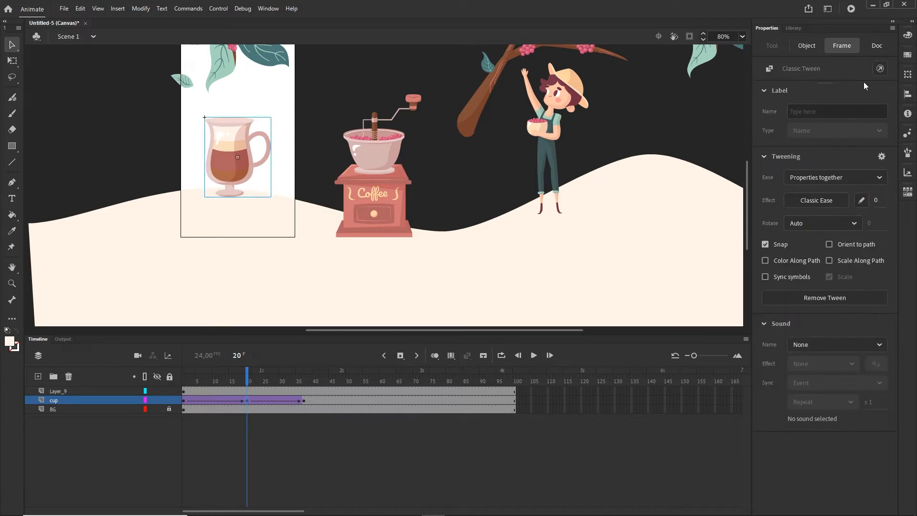
{"action": "left_click", "coordinate": [861, 200]}
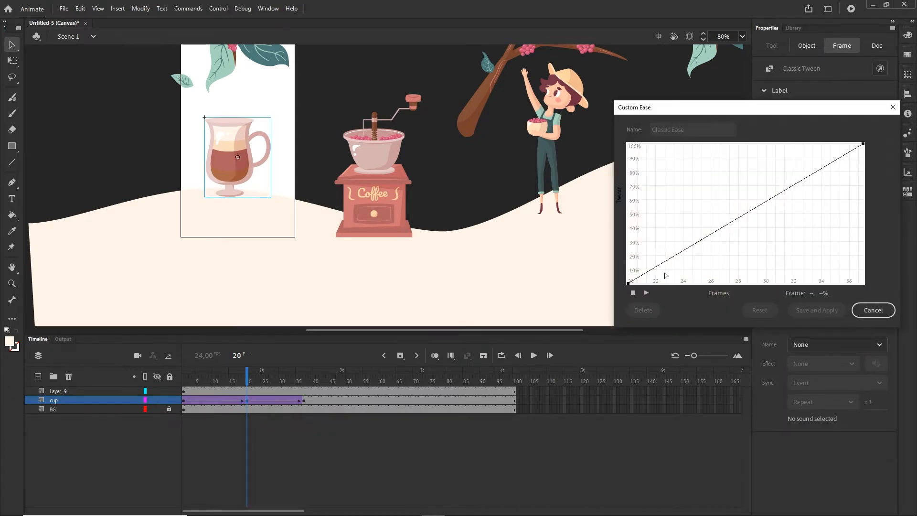
{"action": "left_click", "coordinate": [630, 283]}
{"action": "left_click_drag", "start_coordinate": [707, 239], "coordinate": [740, 284]}
{"action": "left_click", "coordinate": [862, 145]}
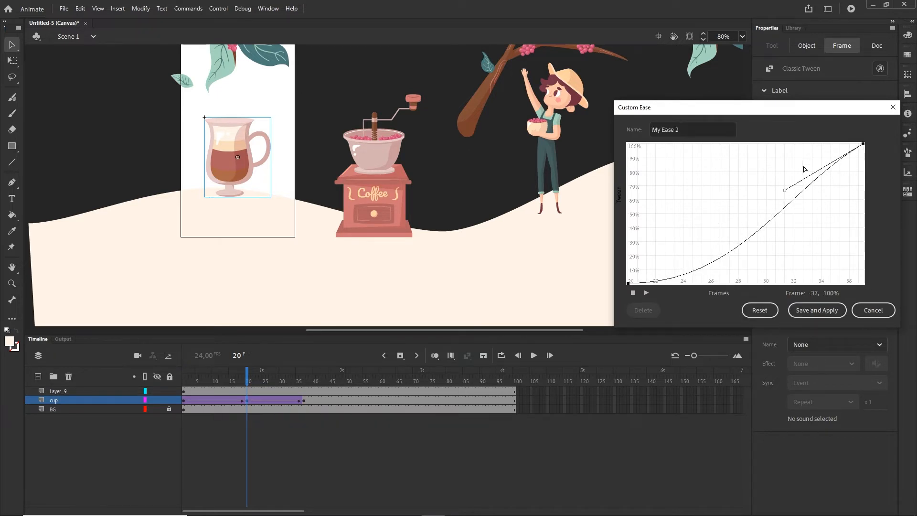
{"action": "left_click_drag", "start_coordinate": [784, 192], "coordinate": [836, 215]}
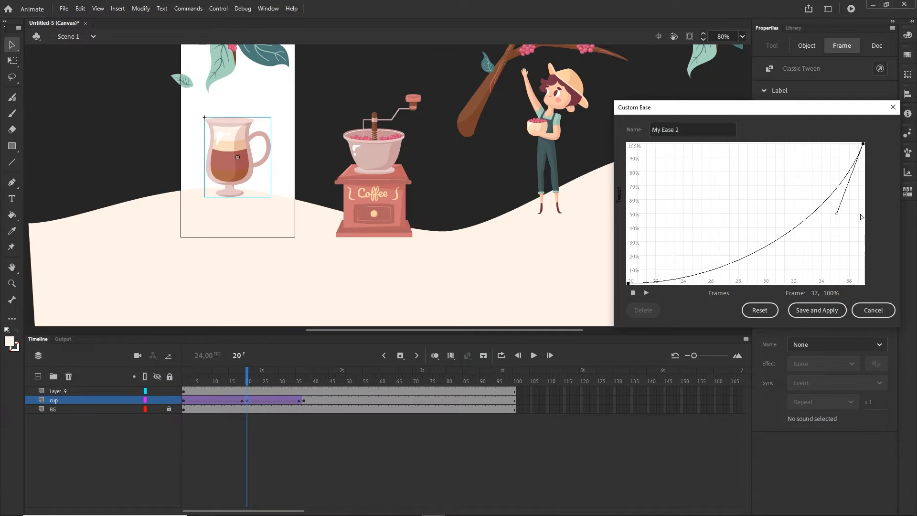
{"action": "left_click", "coordinate": [817, 311]}
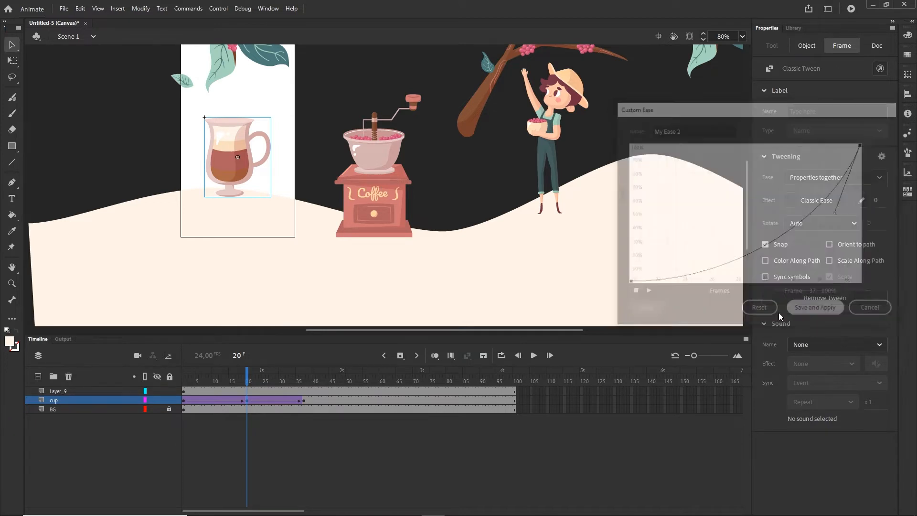
{"action": "left_click_drag", "start_coordinate": [249, 372], "coordinate": [184, 372]}
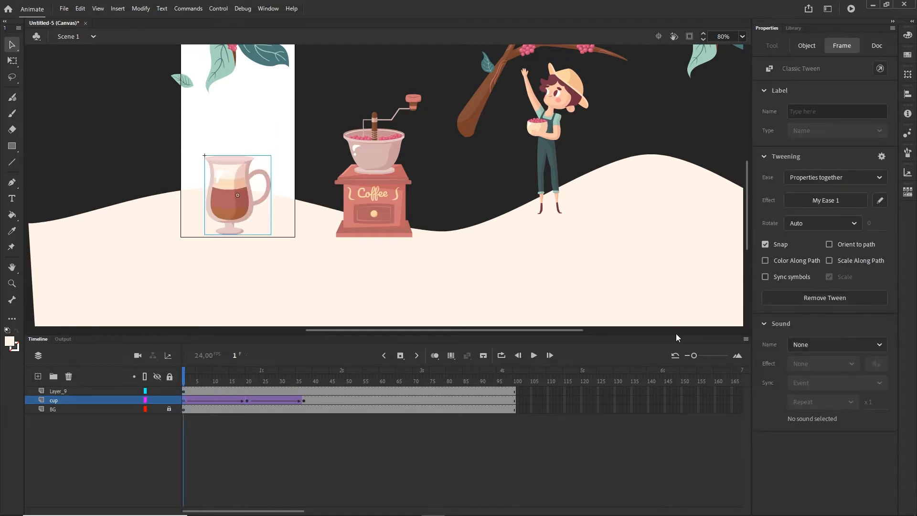
Step: Browse the Ease In and Ease Out presets for the cup's first tween, leaving its custom ease in place
{"action": "left_click", "coordinate": [820, 200]}
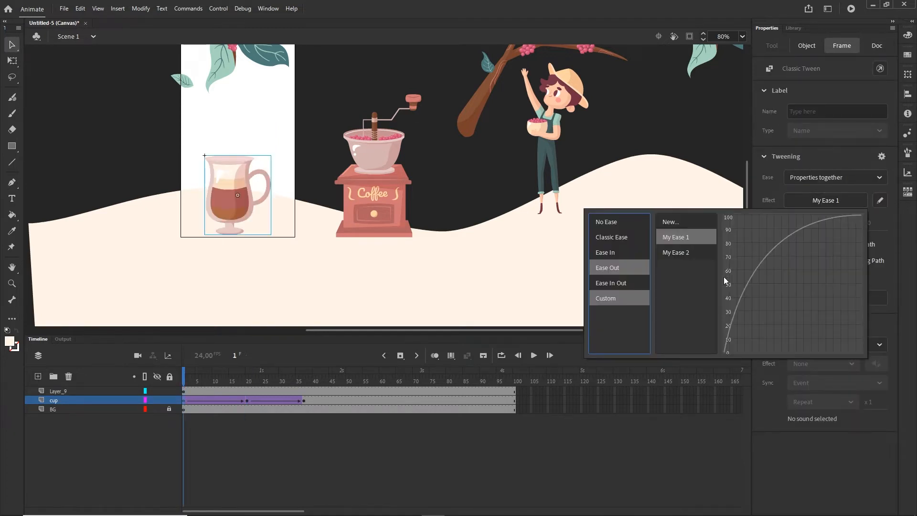
{"action": "left_click", "coordinate": [610, 253]}
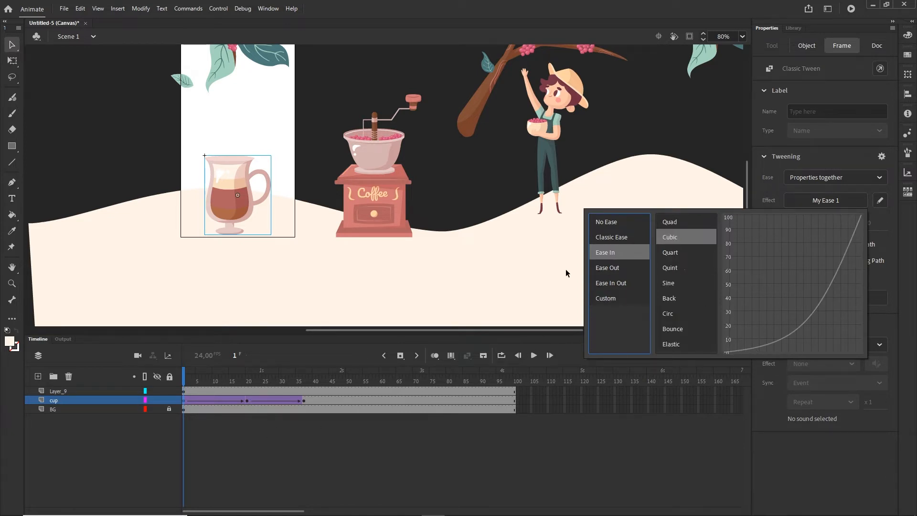
{"action": "left_click", "coordinate": [612, 269]}
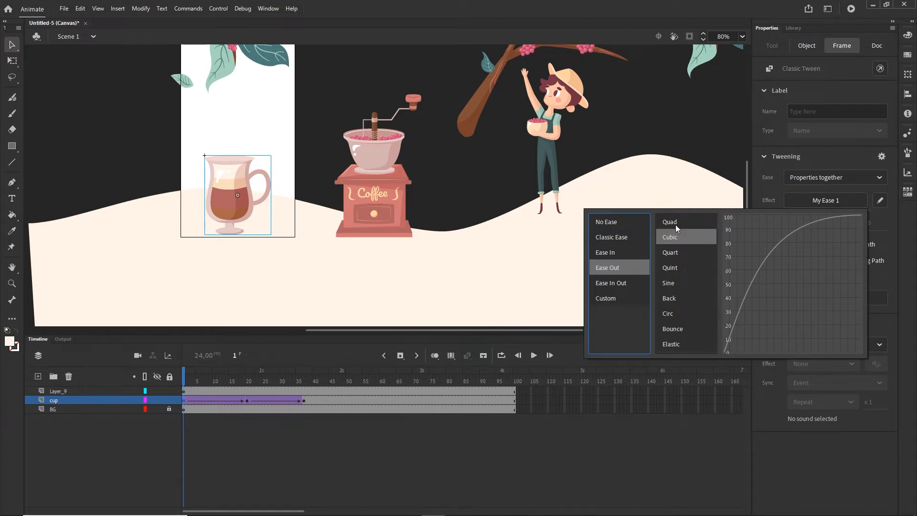
{"action": "left_click", "coordinate": [647, 421]}
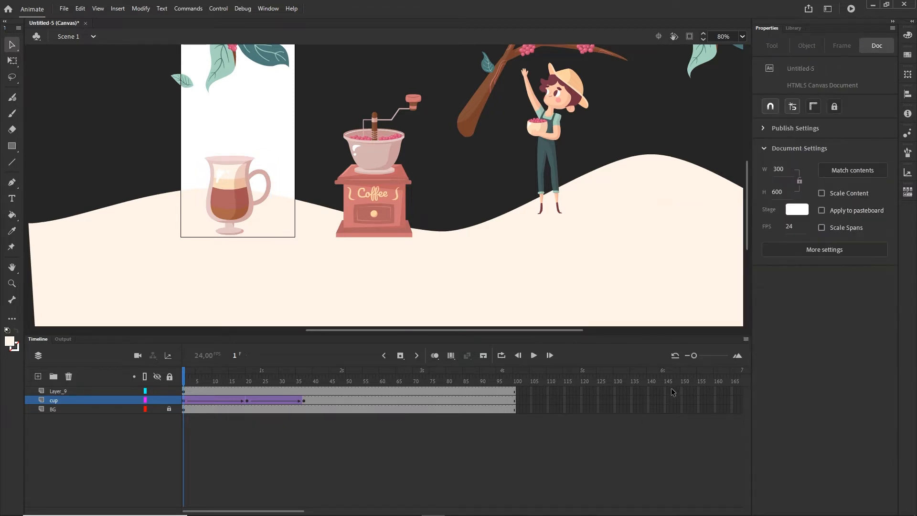
Step: Scrub the eased cup motion, test the banner in the browser, and switch back to Animate
{"action": "left_click_drag", "start_coordinate": [183, 380], "coordinate": [235, 388]}
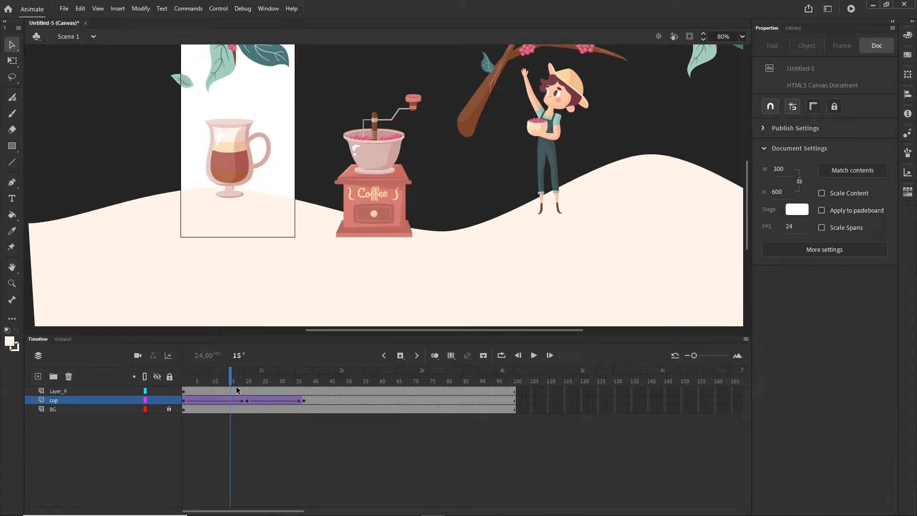
{"action": "key", "text": "ctrl+Return"}
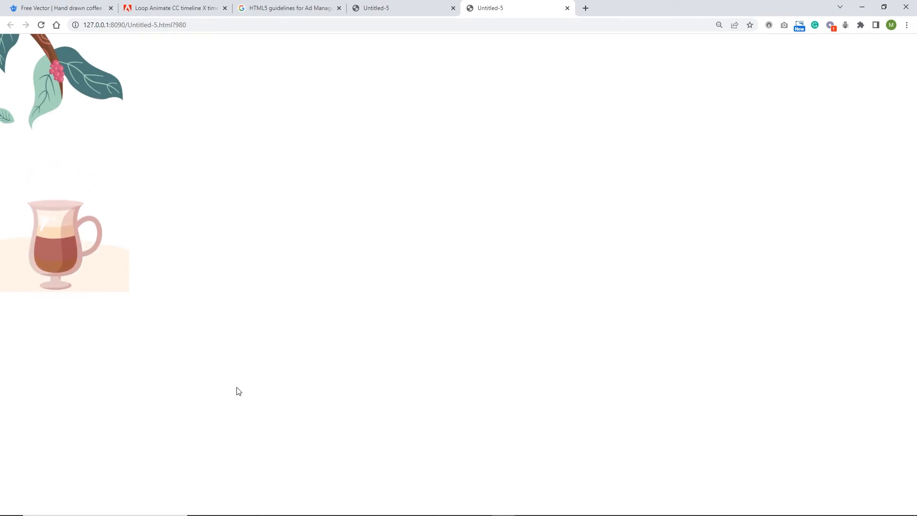
{"action": "mouse_move", "coordinate": [480, 513]}
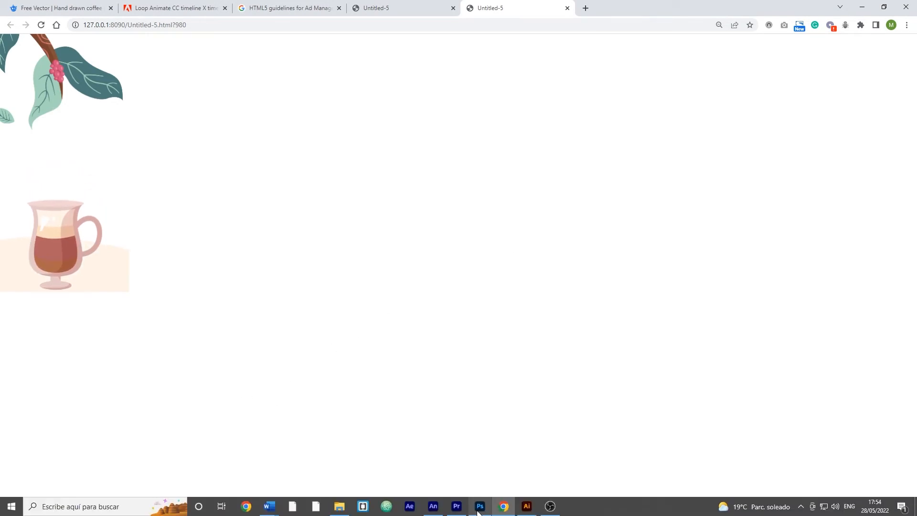
{"action": "left_click", "coordinate": [435, 507]}
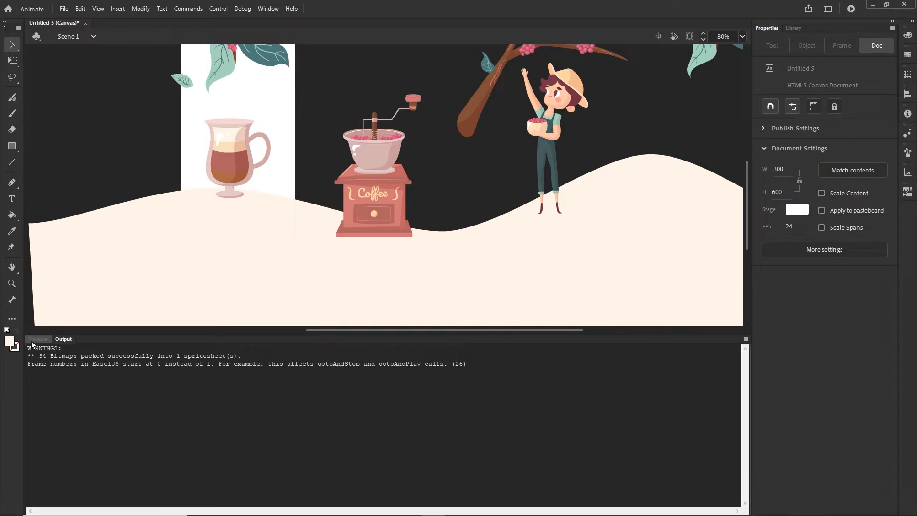
Step: Duplicate the cup layer's bounce frames 1 to 37 so that the copy starts at frame 37
{"action": "left_click", "coordinate": [304, 400]}
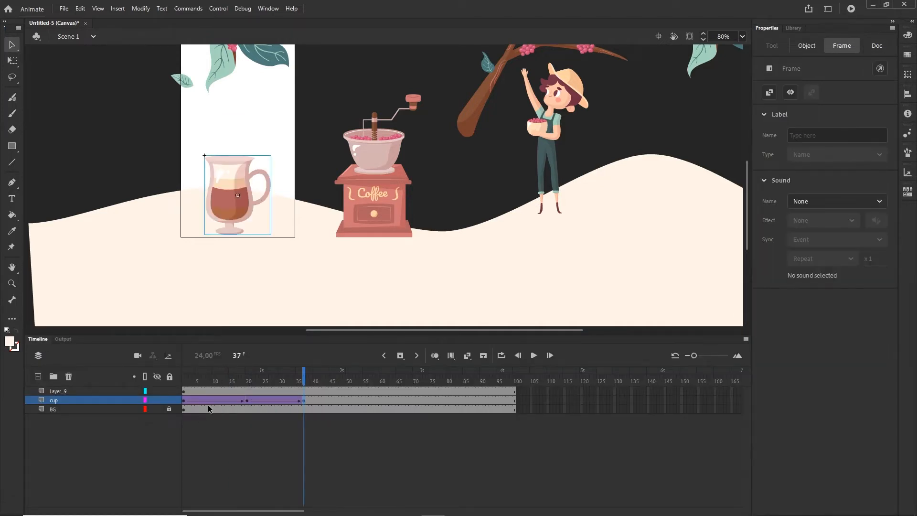
{"action": "left_click", "coordinate": [184, 403]}
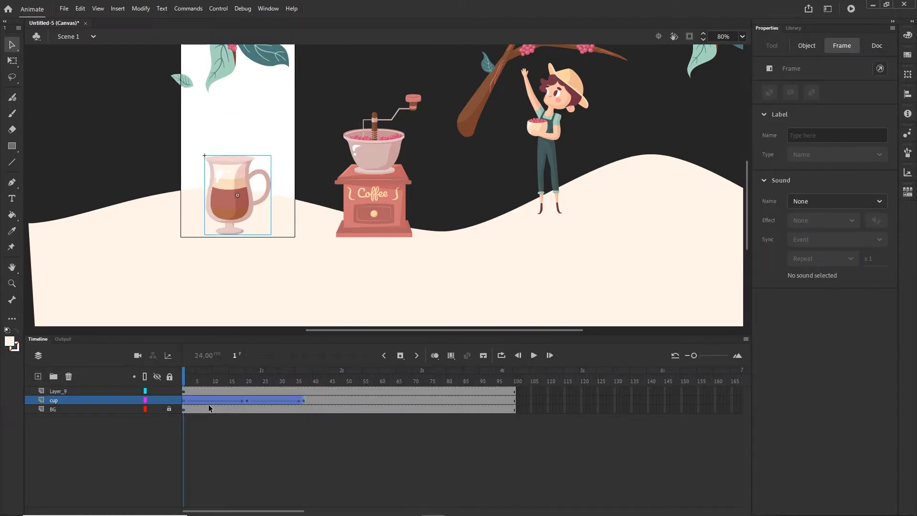
{"action": "left_click", "coordinate": [358, 438]}
{"action": "left_click", "coordinate": [303, 401]}
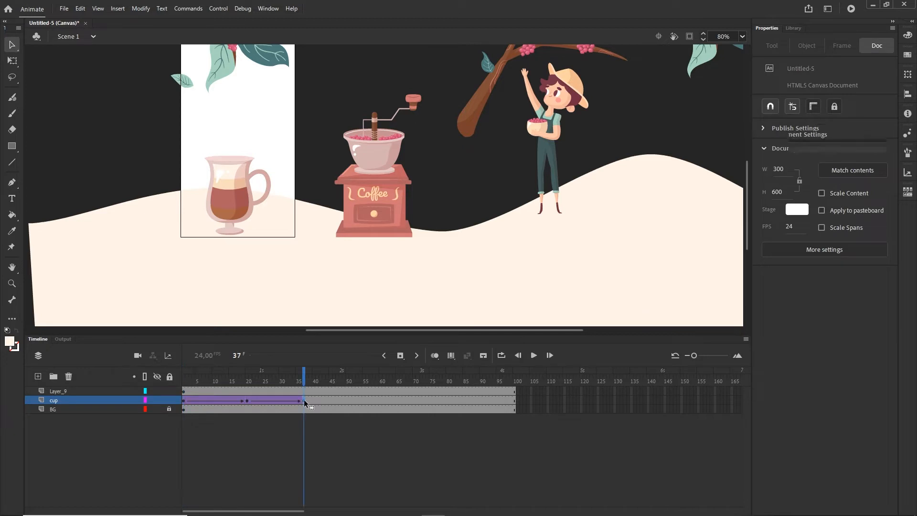
{"action": "left_click", "coordinate": [184, 402]}
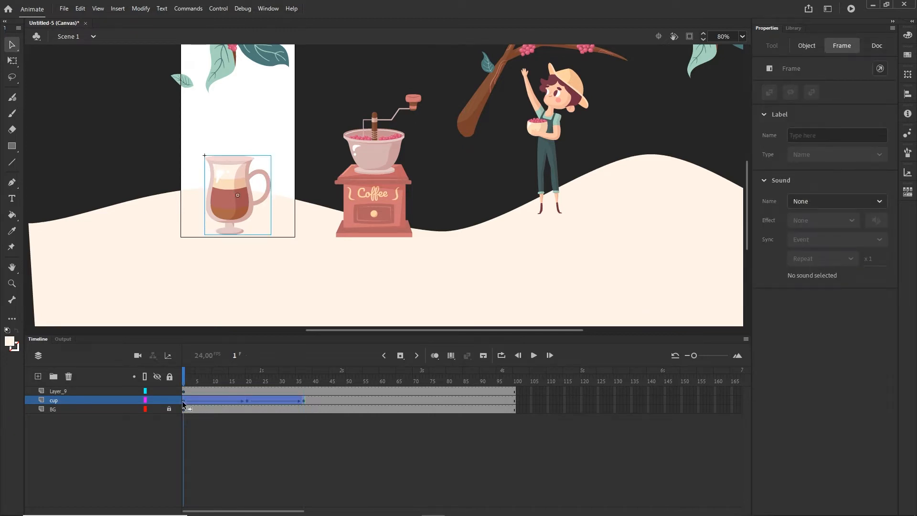
{"action": "left_click_drag", "start_coordinate": [183, 403], "coordinate": [304, 401]}
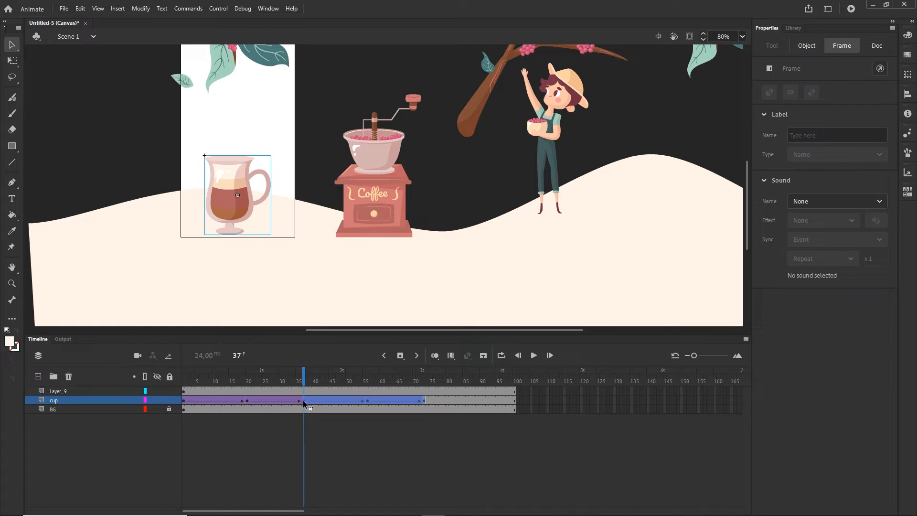
Step: Duplicate the cup layer's frames 1 to 73 so that the copy starts at frame 73
{"action": "left_click", "coordinate": [435, 432]}
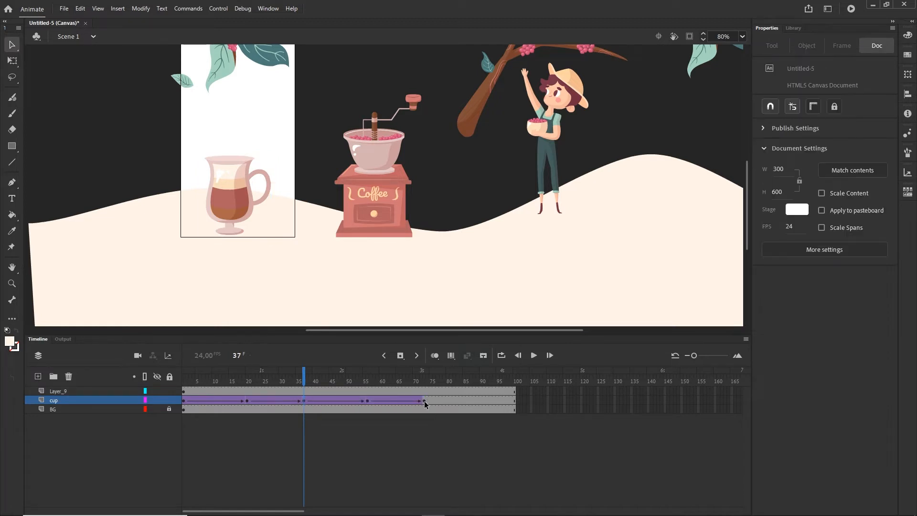
{"action": "left_click", "coordinate": [424, 401]}
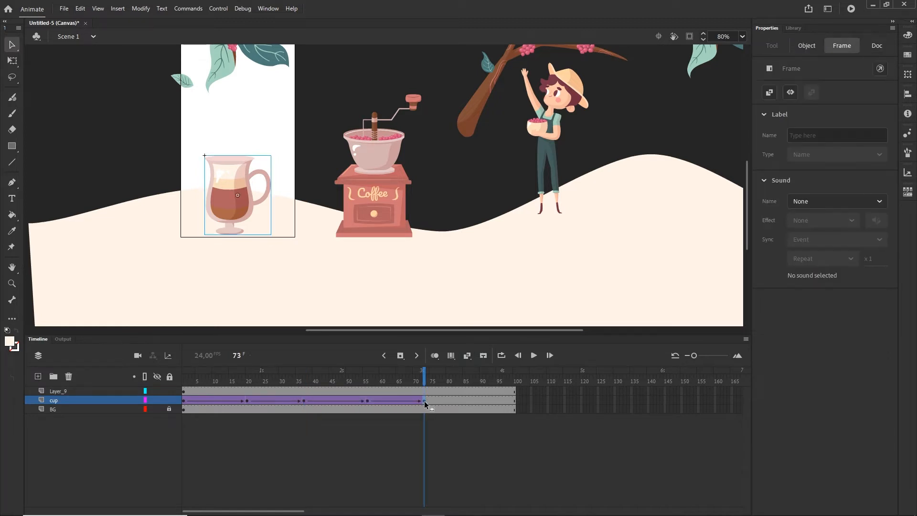
{"action": "left_click", "coordinate": [184, 401], "text": "shift"}
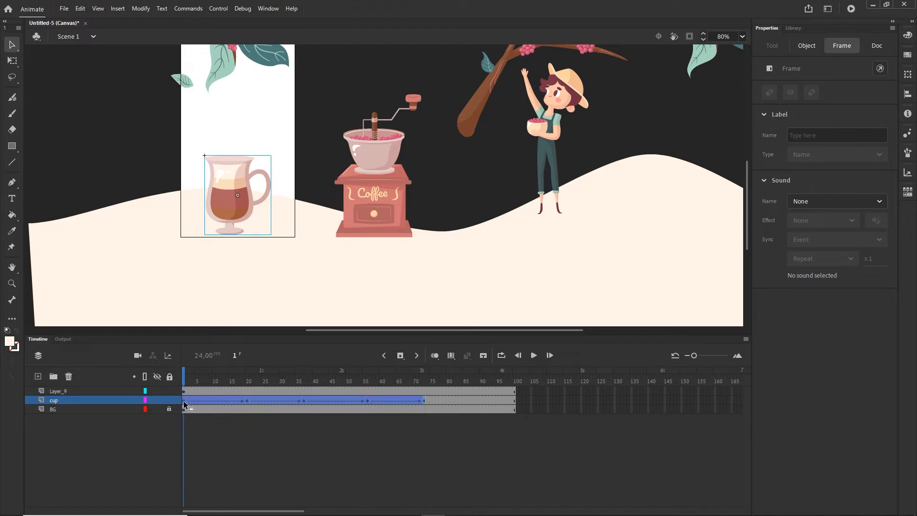
{"action": "left_click_drag", "start_coordinate": [185, 403], "coordinate": [425, 399]}
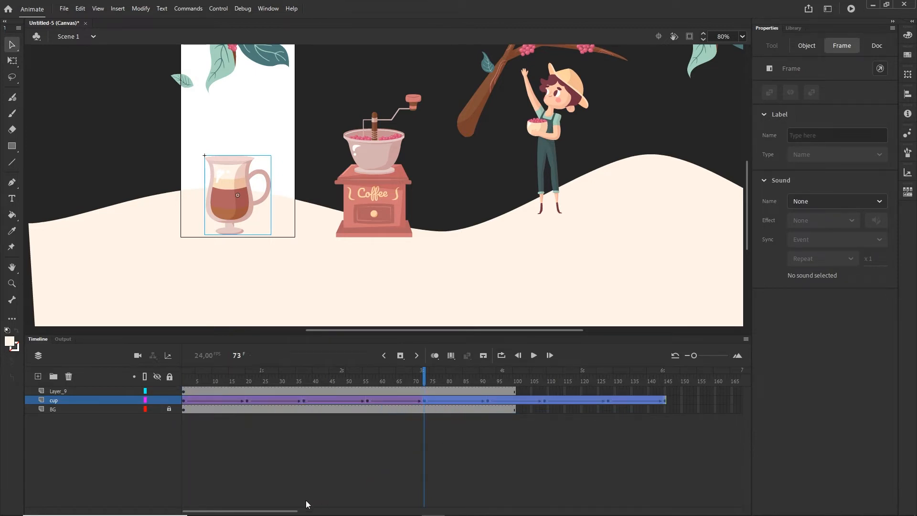
Step: Extend Layer_9, cup and BG to frame 250 and return to frame 1
{"action": "left_click_drag", "start_coordinate": [297, 510], "coordinate": [392, 512]}
{"action": "left_click", "coordinate": [550, 409]}
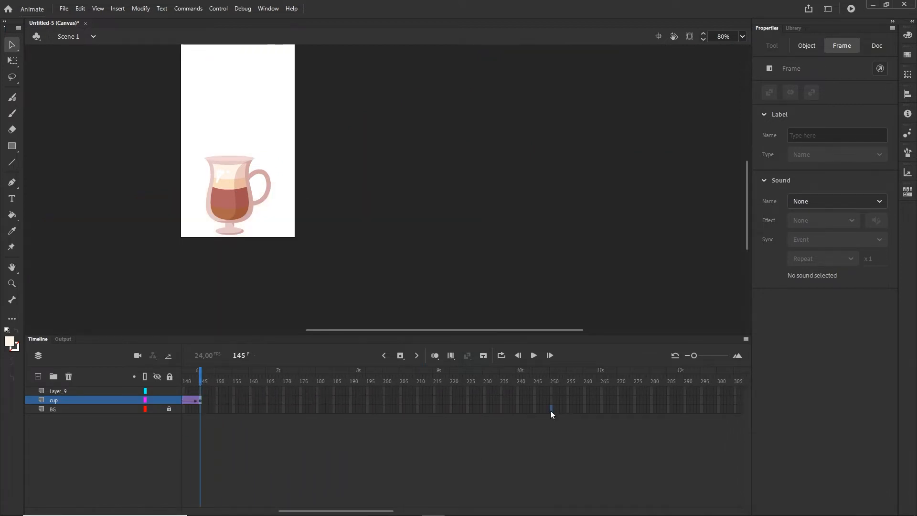
{"action": "left_click_drag", "start_coordinate": [551, 391], "coordinate": [154, 374]}
{"action": "key", "text": "F5"}
{"action": "left_click", "coordinate": [551, 400]}
{"action": "left_click_drag", "start_coordinate": [338, 210], "coordinate": [336, 251]}
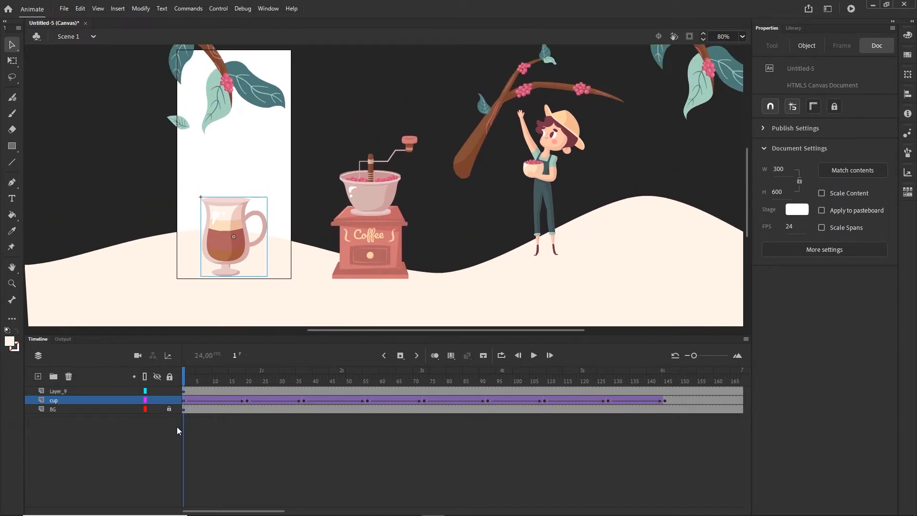
Step: Unlock the BG layer and insert a keyframe on it at frame 250
{"action": "left_click", "coordinate": [169, 409]}
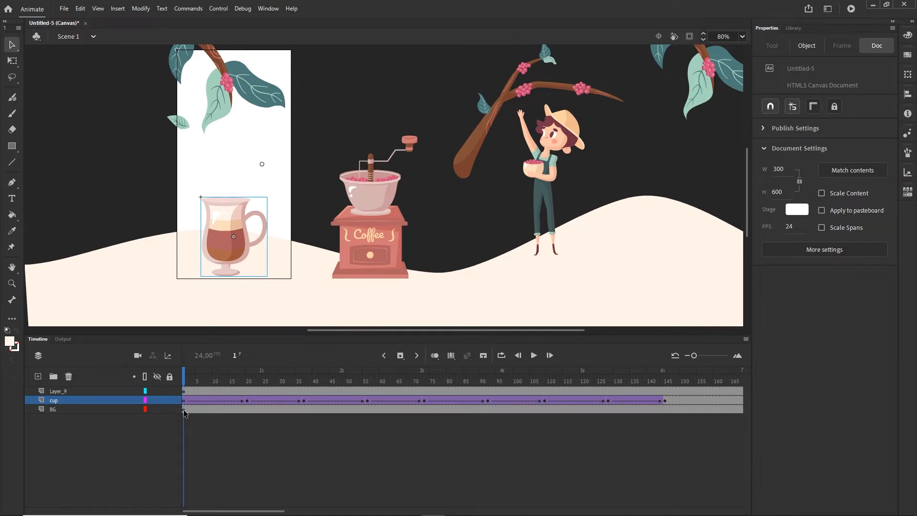
{"action": "left_click", "coordinate": [184, 409]}
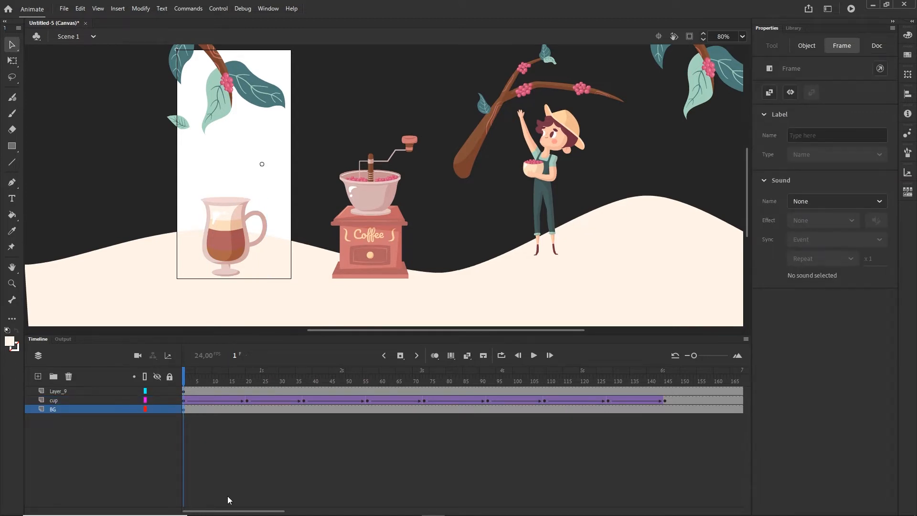
{"action": "left_click_drag", "start_coordinate": [230, 510], "coordinate": [319, 510]}
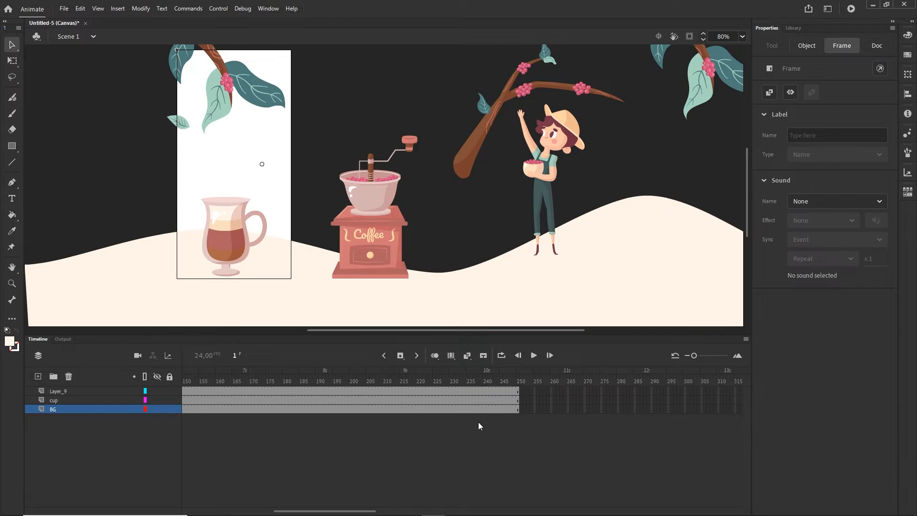
{"action": "left_click", "coordinate": [519, 413]}
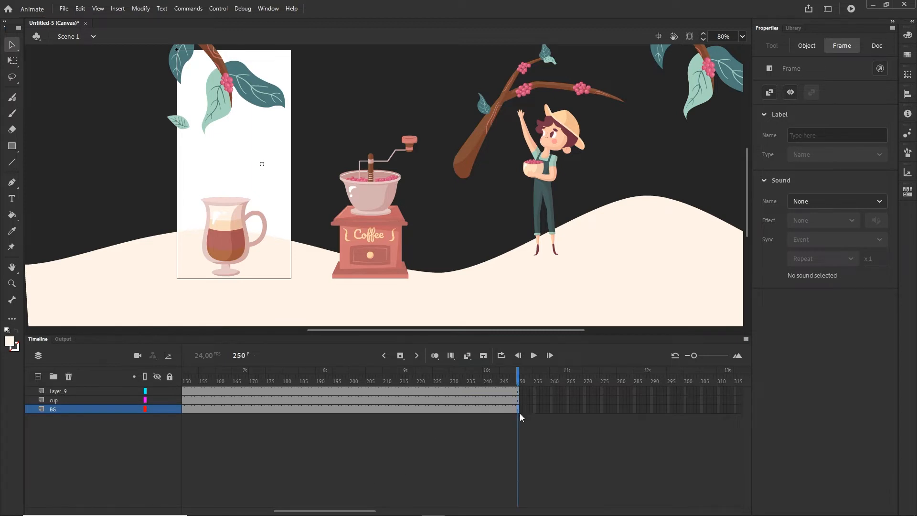
{"action": "key", "text": "F6"}
Step: Shift the BG artwork at frame 250 horizontally to the left until the last leaf branch hangs over the banner's upper left corner
{"action": "left_click", "coordinate": [503, 442]}
{"action": "key", "text": "shift+Left"}
{"action": "key", "text": "shift+Left"}
{"action": "key", "text": "shift+Left"}
{"action": "key", "text": "shift+Left"}
{"action": "key", "text": "shift+Left"}
{"action": "key", "text": "shift+Left"}
{"action": "key", "text": "shift+Left"}
{"action": "key", "text": "shift+Left"}
{"action": "key", "text": "shift+Left"}
{"action": "key", "text": "shift+Left"}
{"action": "key", "text": "shift+Left"}
{"action": "key", "text": "shift+Left"}
{"action": "key", "text": "shift+Left"}
{"action": "key", "text": "shift+Left"}
{"action": "key", "text": "shift+Left"}
{"action": "key", "text": "shift+Left"}
{"action": "key", "text": "shift+Left"}
{"action": "key", "text": "shift+Left"}
{"action": "key", "text": "shift+Left"}
{"action": "key", "text": "shift+Left"}
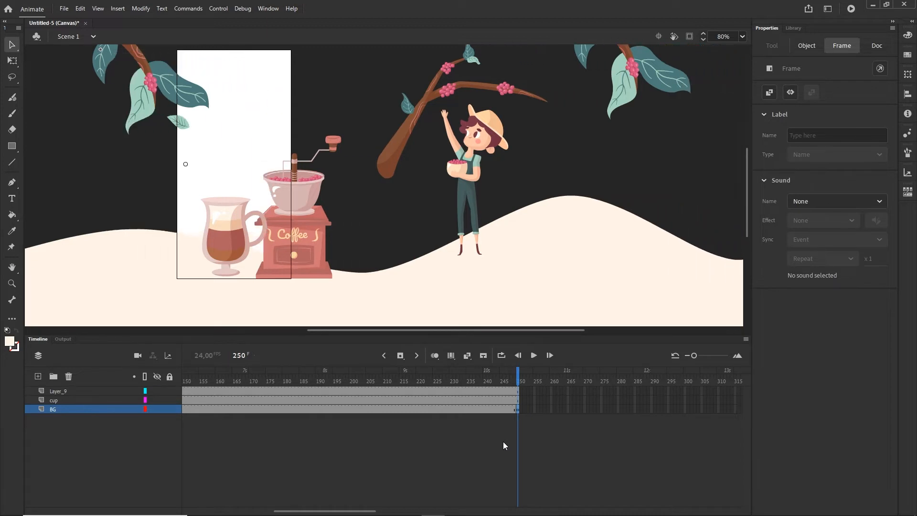
{"action": "key", "text": "shift+Left"}
{"action": "key", "text": "shift+Left"}
{"action": "key", "text": "shift+Left"}
{"action": "key", "text": "shift+Left"}
{"action": "key", "text": "shift+Left"}
{"action": "key", "text": "shift+Left"}
{"action": "key", "text": "shift+Left"}
{"action": "key", "text": "shift+Left"}
{"action": "key", "text": "shift+Left"}
{"action": "key", "text": "shift+Left"}
{"action": "key", "text": "shift+Left"}
{"action": "key", "text": "shift+Left"}
{"action": "key", "text": "shift+Left"}
{"action": "key", "text": "shift+Left"}
{"action": "key", "text": "shift+Left"}
{"action": "key", "text": "shift+Left"}
{"action": "key", "text": "shift+Left"}
{"action": "key", "text": "shift+Left"}
{"action": "key", "text": "shift+Left"}
{"action": "key", "text": "shift+Left"}
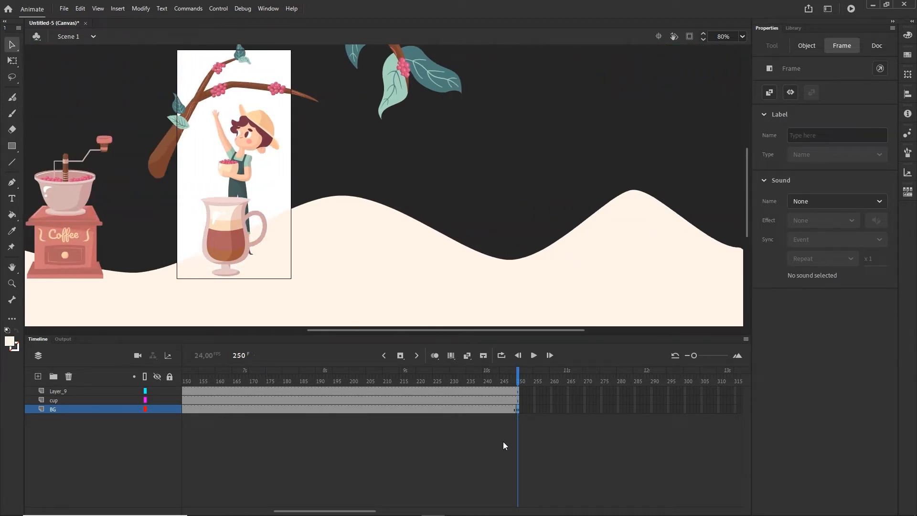
{"action": "key", "text": "shift+Left"}
{"action": "key", "text": "shift+Left"}
{"action": "key", "text": "shift+Left"}
{"action": "key", "text": "shift+Left"}
{"action": "key", "text": "shift+Left"}
{"action": "key", "text": "shift+Left"}
{"action": "key", "text": "shift+Left"}
{"action": "key", "text": "shift+Left"}
{"action": "key", "text": "shift+Left"}
{"action": "key", "text": "shift+Left"}
{"action": "key", "text": "shift+Left"}
{"action": "key", "text": "shift+Left"}
{"action": "key", "text": "shift+Left"}
{"action": "key", "text": "shift+Left"}
{"action": "key", "text": "shift+Left"}
{"action": "key", "text": "shift+Left"}
{"action": "key", "text": "shift+Left"}
{"action": "key", "text": "shift+Left"}
{"action": "key", "text": "shift+Left"}
{"action": "key", "text": "shift+Left"}
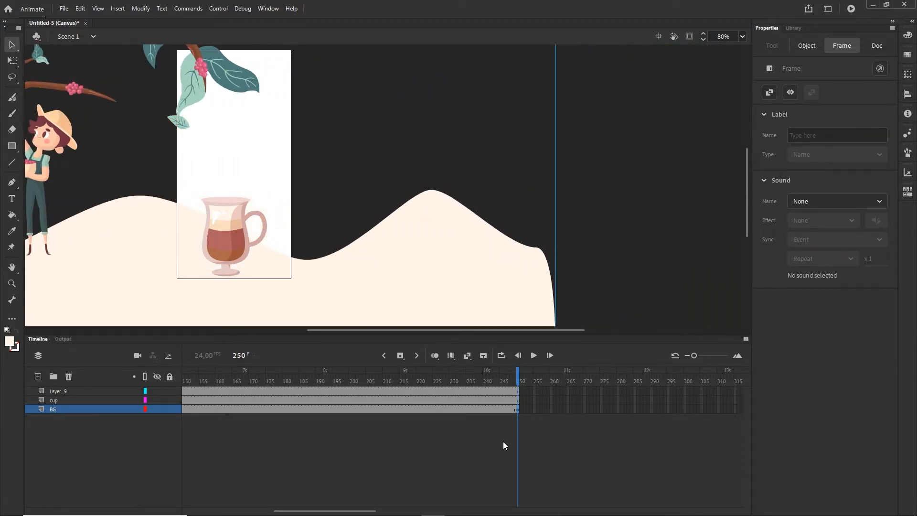
{"action": "key", "text": "shift+Left"}
{"action": "key", "text": "shift+Left"}
{"action": "key", "text": "shift+Left"}
{"action": "key", "text": "shift+Left"}
{"action": "key", "text": "shift+Left"}
{"action": "key", "text": "shift+Left"}
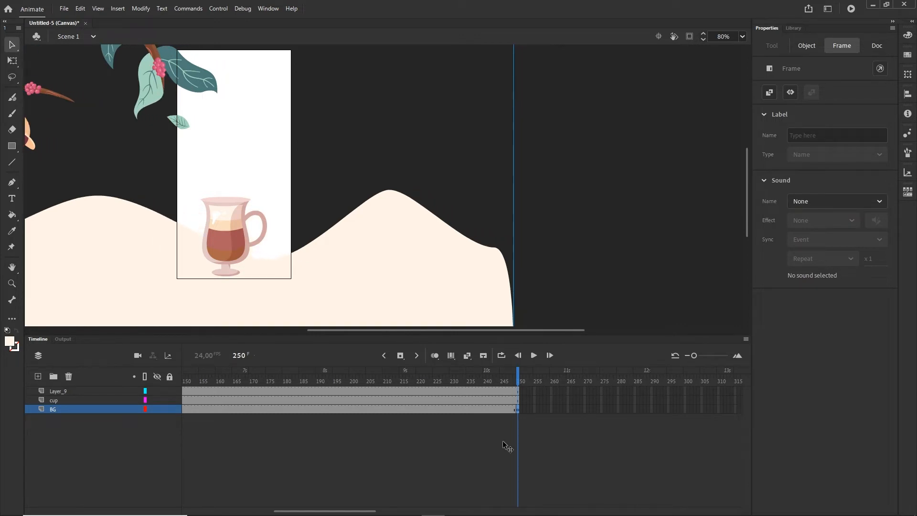
Step: Create a classic tween on the BG layer between its keyframes at frames 1 and 250 and return to frame 1
{"action": "left_click", "coordinate": [325, 408]}
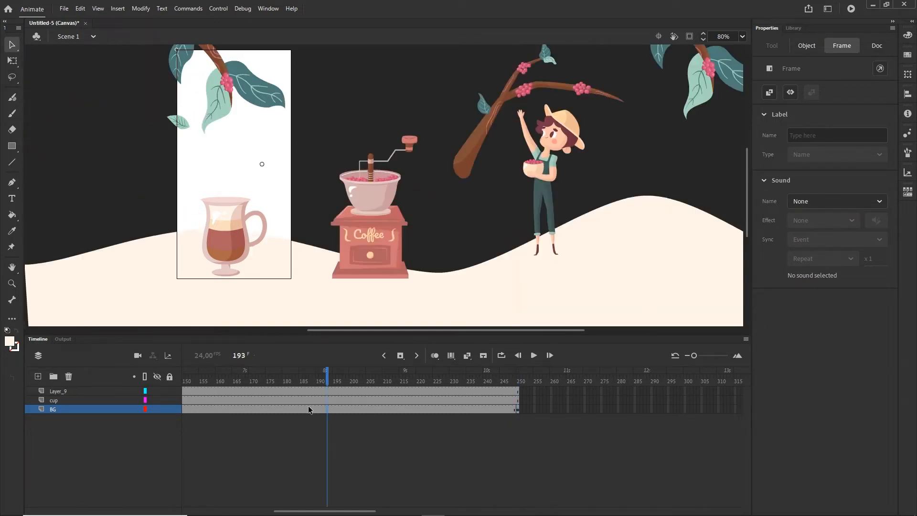
{"action": "left_click", "coordinate": [304, 409]}
{"action": "right_click", "coordinate": [302, 410]}
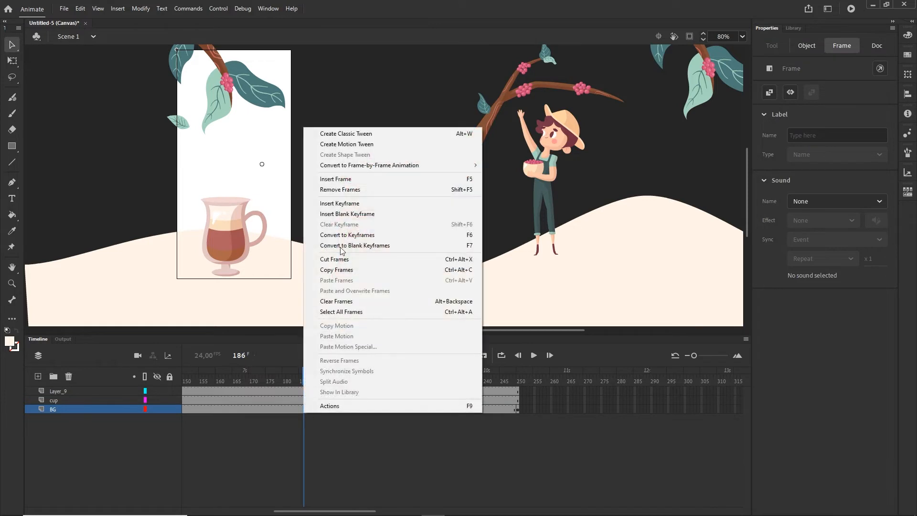
{"action": "left_click", "coordinate": [336, 134]}
{"action": "left_click_drag", "start_coordinate": [304, 378], "coordinate": [58, 387]}
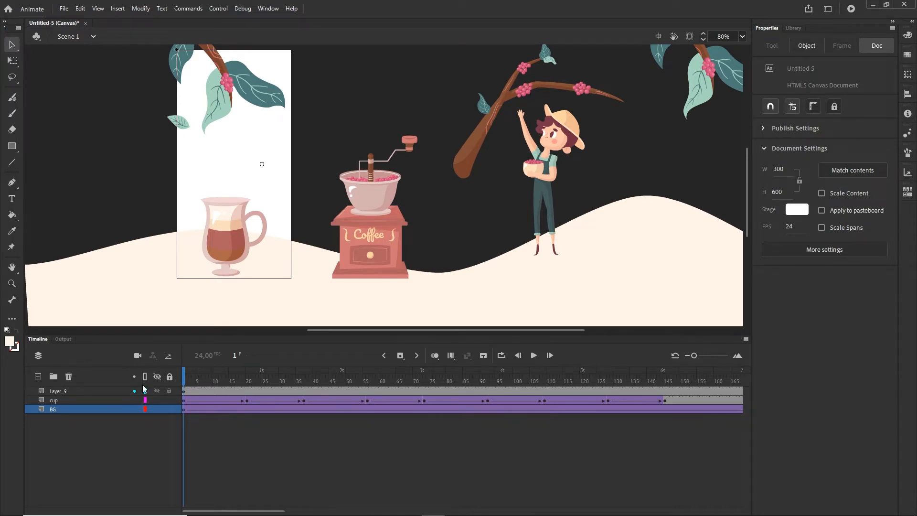
Step: Test the banner in the browser, replay the animation once, and return to the Animate timeline
{"action": "key", "text": "ctrl+Return"}
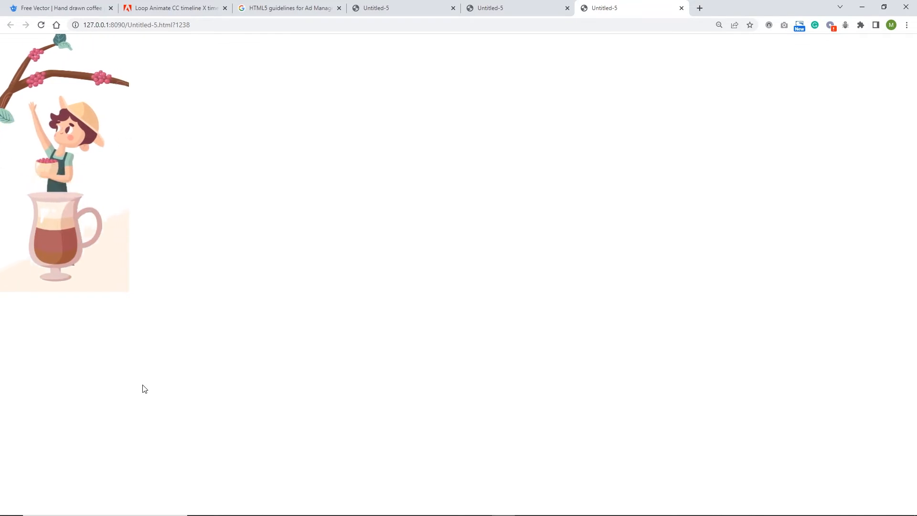
{"action": "left_click", "coordinate": [41, 25]}
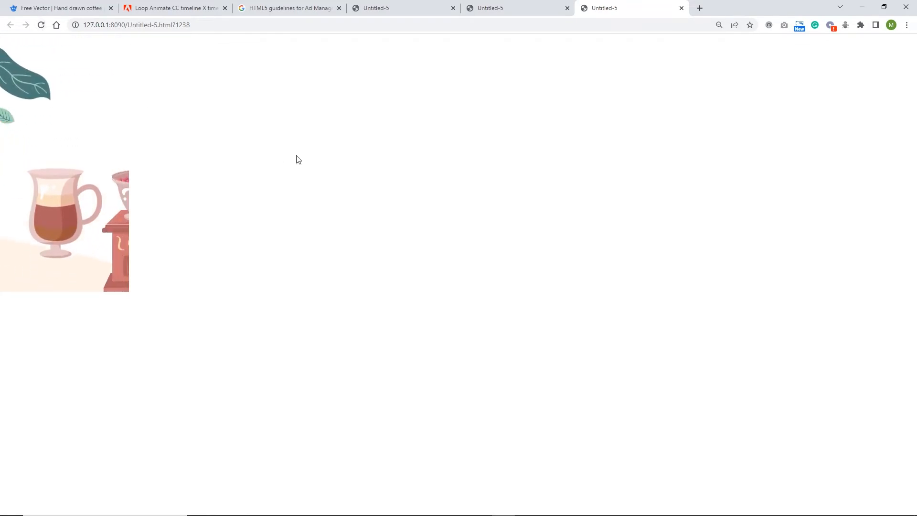
{"action": "left_click", "coordinate": [861, 7]}
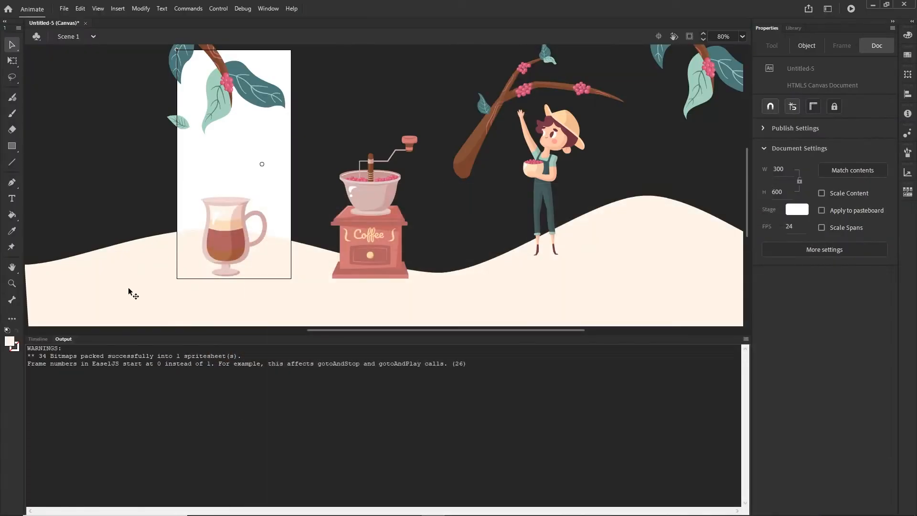
{"action": "left_click", "coordinate": [38, 338]}
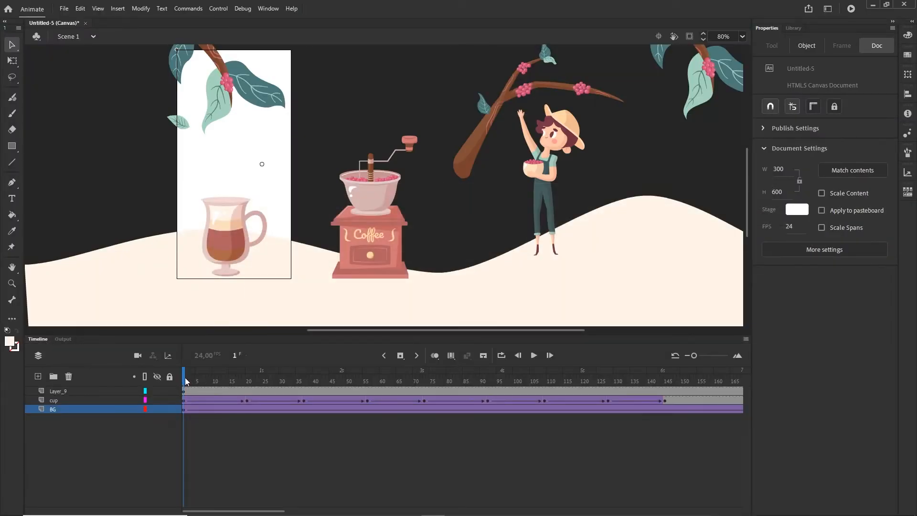
Step: Speed up the background scroll by moving the BG layer's end keyframe to frame 191, and return to frame 1
{"action": "left_click_drag", "start_coordinate": [186, 381], "coordinate": [321, 382]}
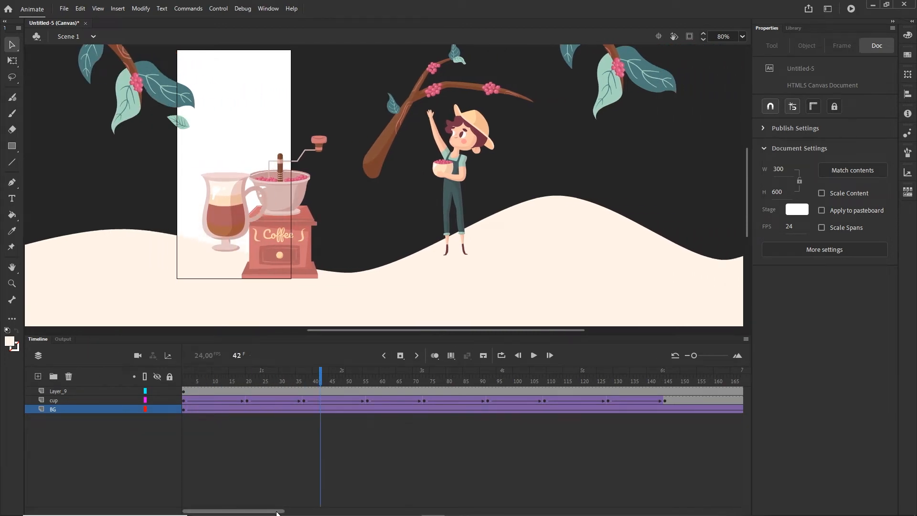
{"action": "left_click_drag", "start_coordinate": [280, 510], "coordinate": [364, 510]}
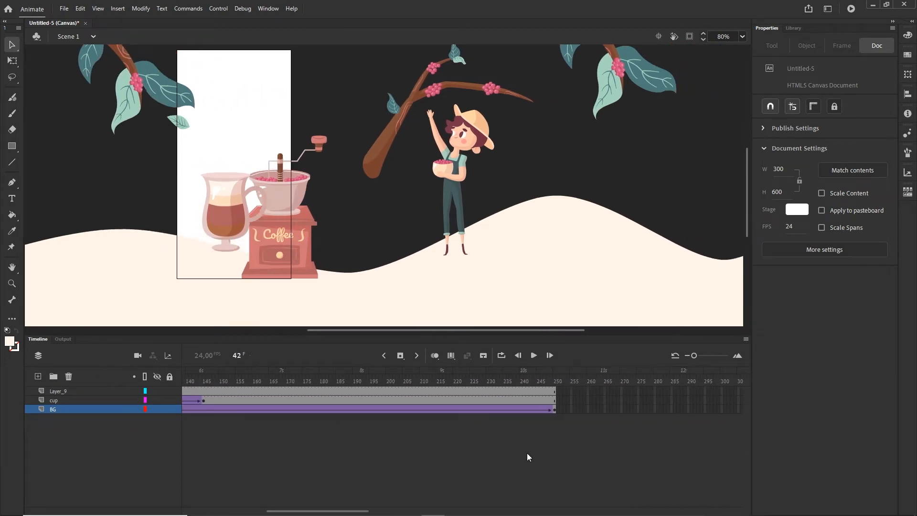
{"action": "left_click", "coordinate": [554, 409]}
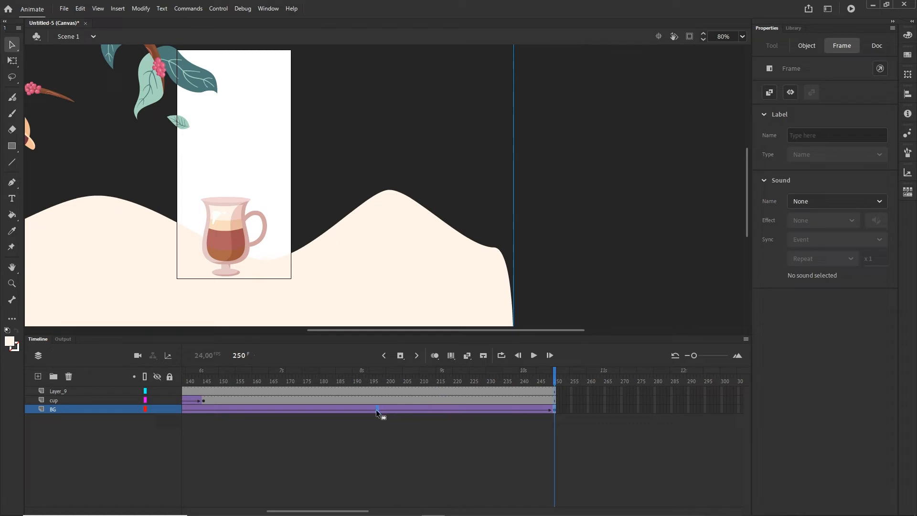
{"action": "left_click_drag", "start_coordinate": [398, 393], "coordinate": [359, 409]}
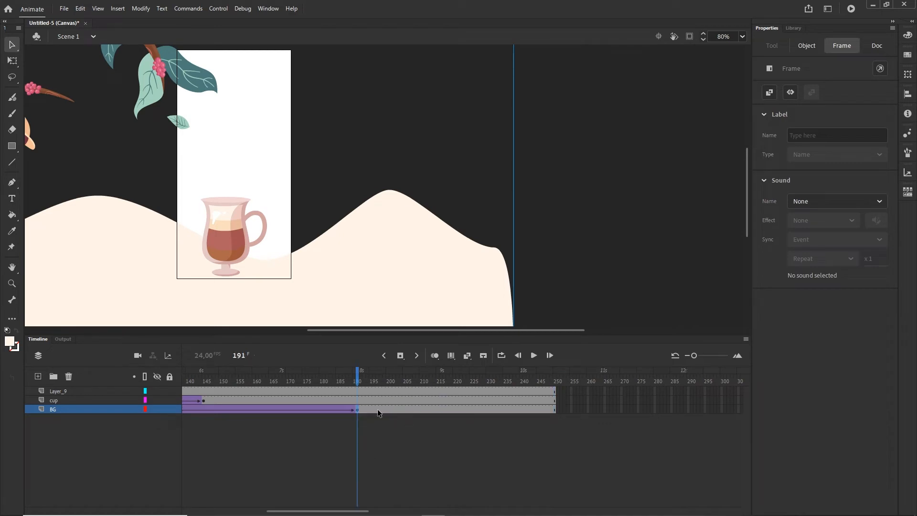
{"action": "left_click_drag", "start_coordinate": [357, 378], "coordinate": [113, 375]}
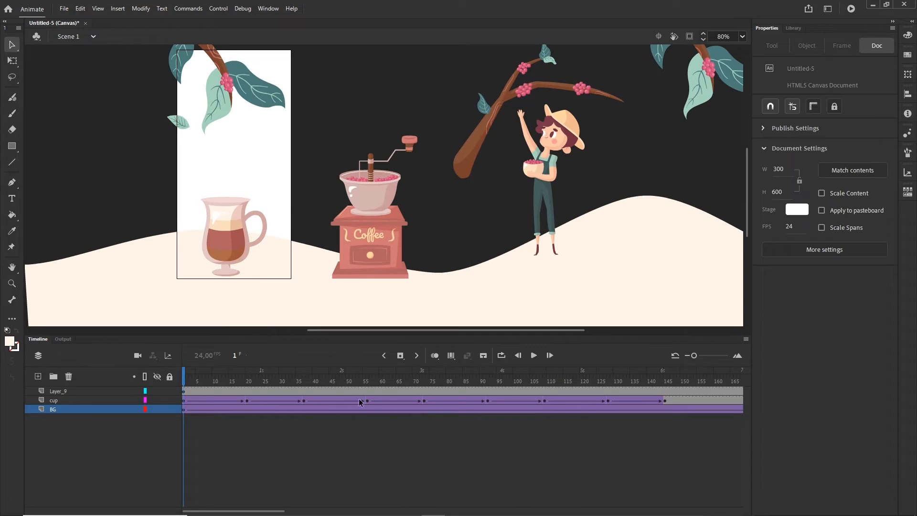
Step: Select all the bouncing tween frames on the cup layer and compress them so that they end at frame 97
{"action": "left_click", "coordinate": [665, 401]}
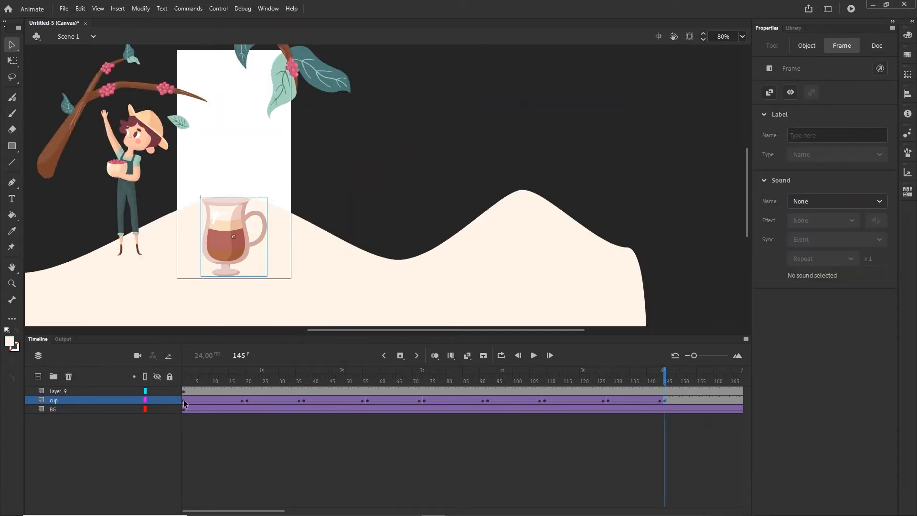
{"action": "left_click", "coordinate": [185, 402]}
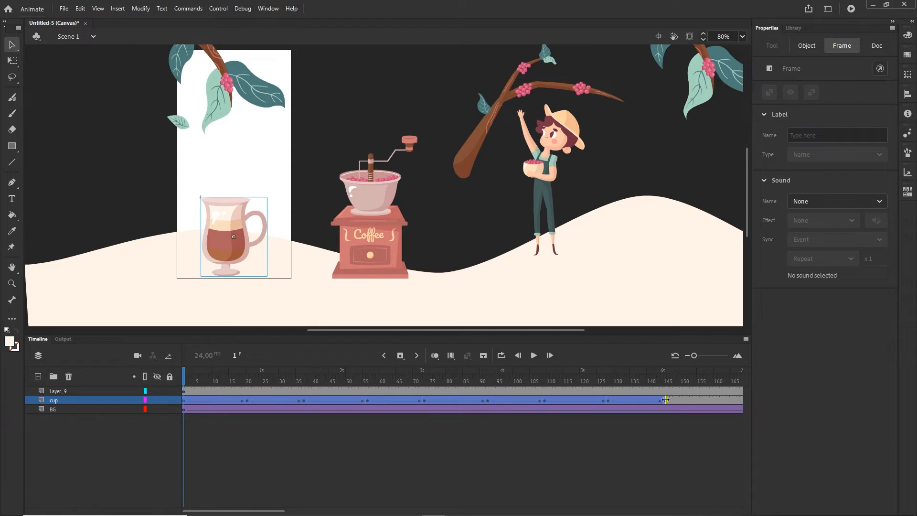
{"action": "left_click_drag", "start_coordinate": [508, 406], "coordinate": [503, 409]}
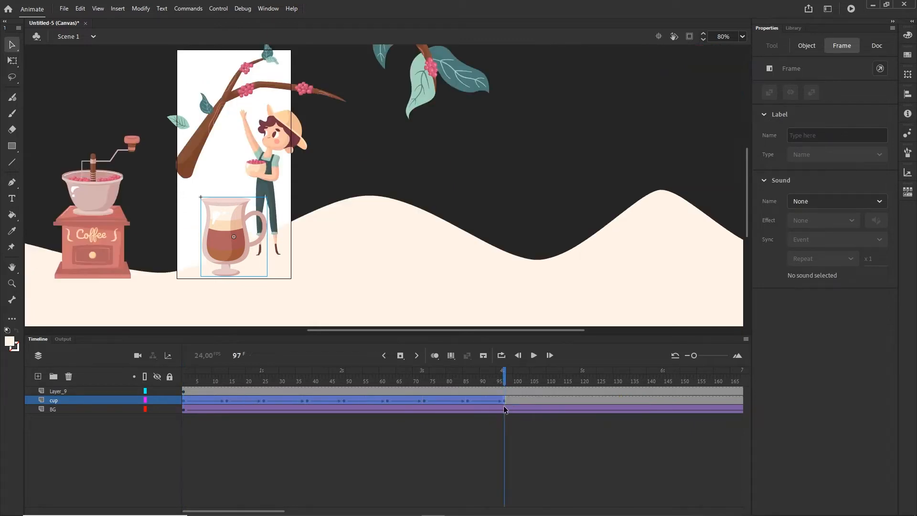
Step: Scrub through the faster cup bounce, test the banner in the browser, and switch back to the Animate timeline
{"action": "left_click_drag", "start_coordinate": [504, 378], "coordinate": [371, 390]}
{"action": "left_click", "coordinate": [317, 418]}
{"action": "key", "text": "ctrl+Return"}
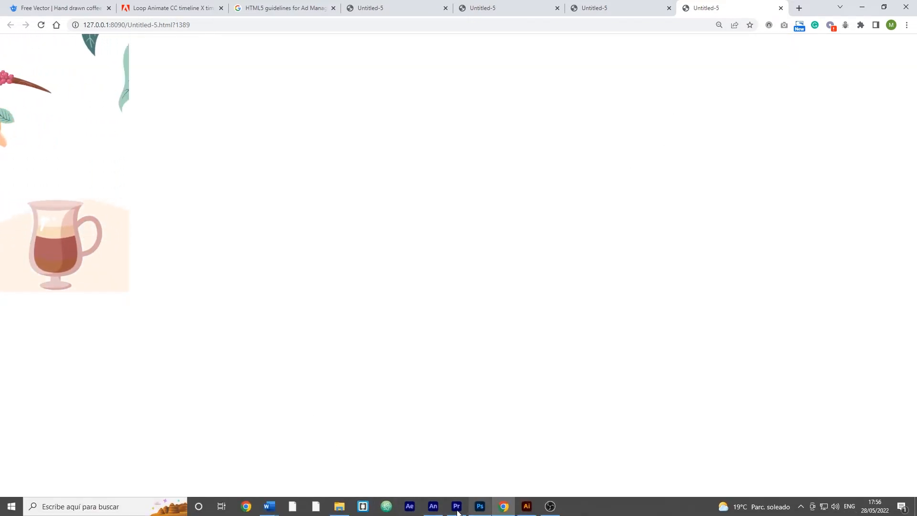
{"action": "left_click", "coordinate": [434, 506]}
{"action": "left_click", "coordinate": [40, 340]}
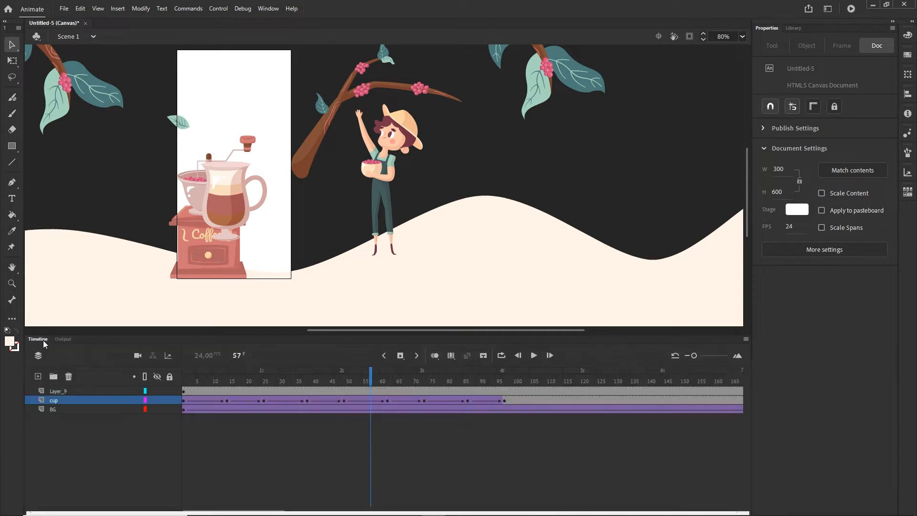
Step: At frame 1, open the background symbol for editing and nudge the coffee grinder straight up
{"action": "left_click_drag", "start_coordinate": [377, 377], "coordinate": [182, 378]}
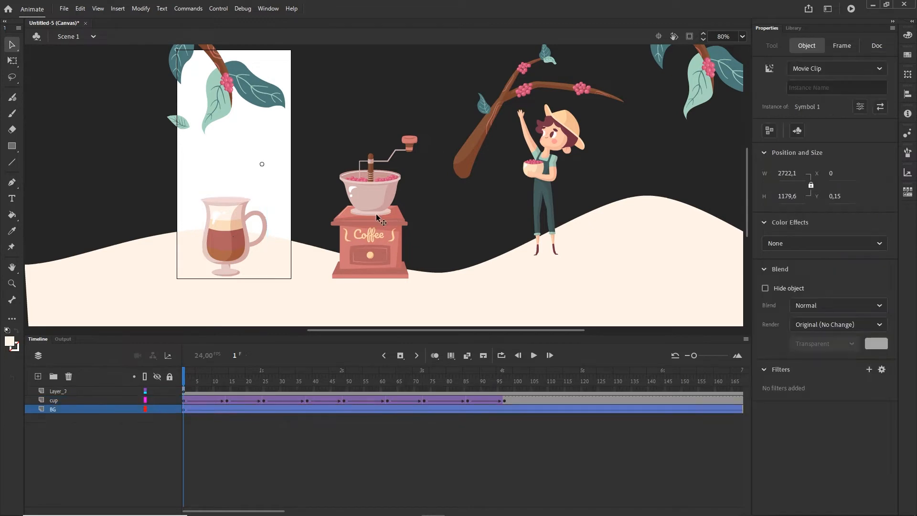
{"action": "double_click", "coordinate": [374, 230]}
{"action": "left_click", "coordinate": [460, 204]}
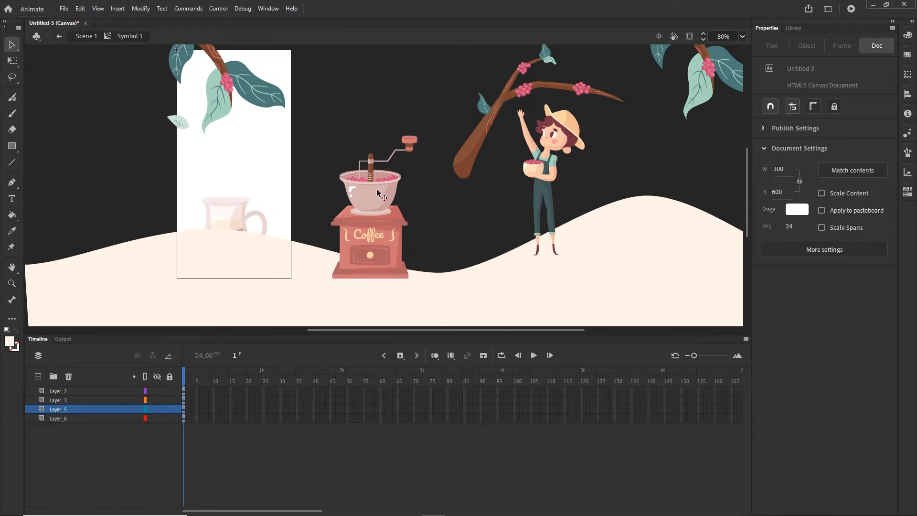
{"action": "left_click", "coordinate": [378, 192]}
{"action": "key", "text": "shift+Up"}
{"action": "key", "text": "shift+Up"}
{"action": "key", "text": "shift+Up"}
{"action": "key", "text": "shift+Up"}
{"action": "key", "text": "shift+Up"}
{"action": "key", "text": "shift+Up"}
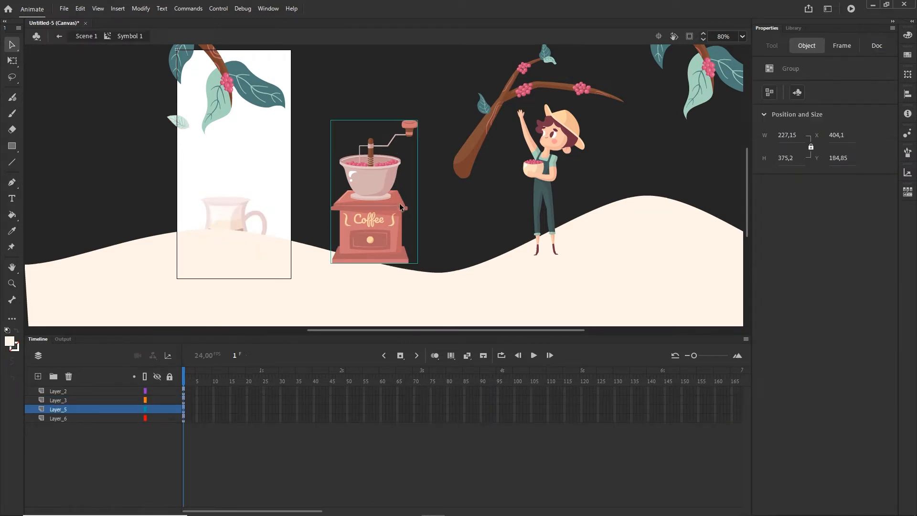
Step: Select the cream hill shape on Layer_6 and nudge it up until it meets the base of the raised grinder
{"action": "left_click", "coordinate": [70, 418]}
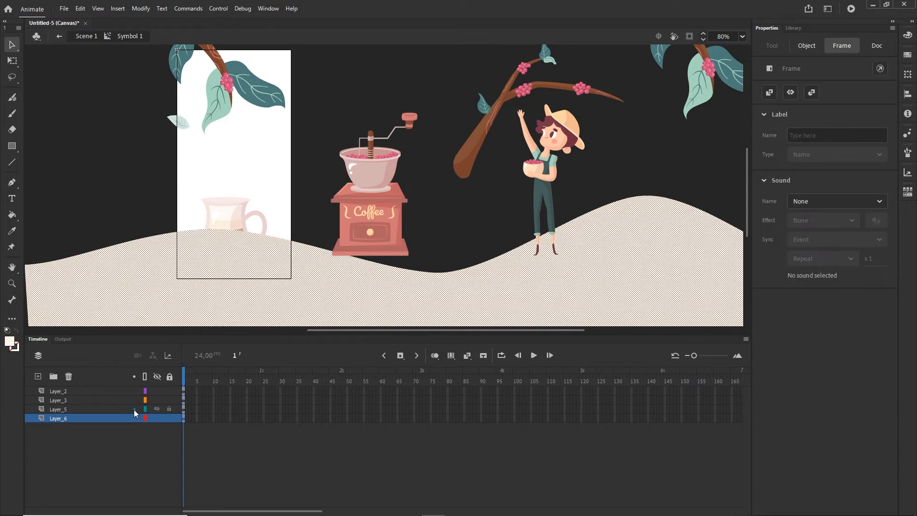
{"action": "key", "text": "shift+Up"}
{"action": "key", "text": "shift+Up"}
{"action": "key", "text": "shift+Up"}
{"action": "key", "text": "shift+Up"}
{"action": "key", "text": "shift+Up"}
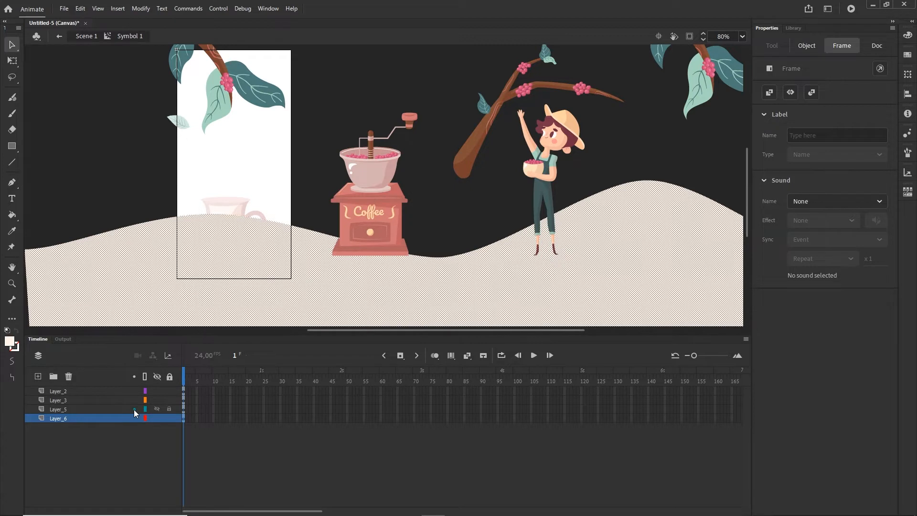
{"action": "left_click", "coordinate": [129, 446]}
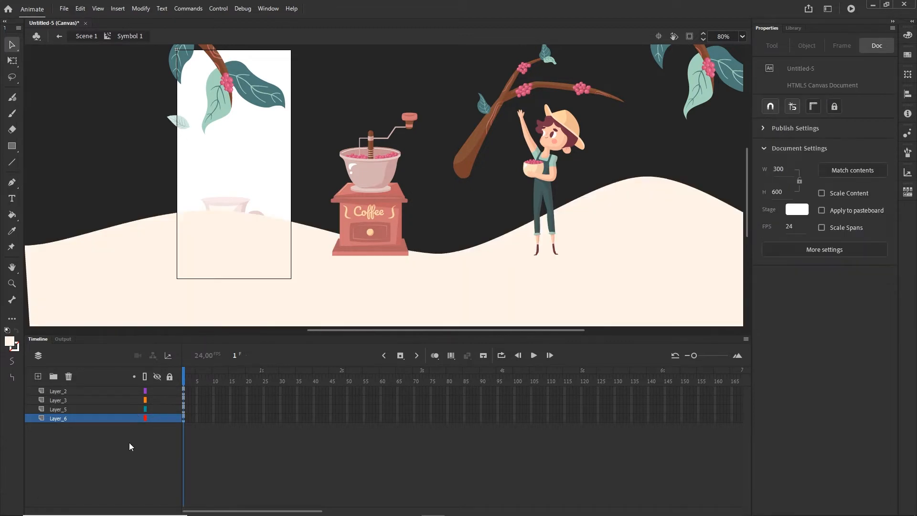
Step: Open the group containing the girl and the tree branch for editing and select only the branch
{"action": "left_click_drag", "start_coordinate": [577, 123], "coordinate": [521, 174]}
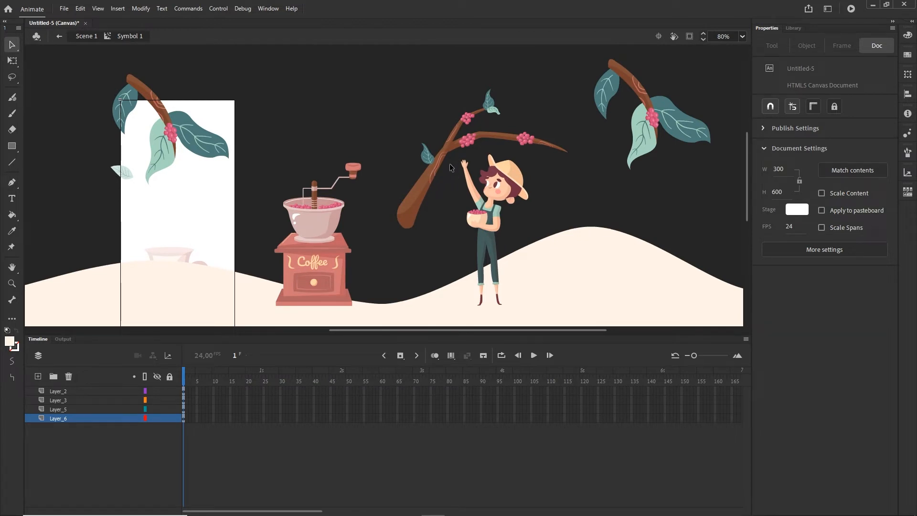
{"action": "left_click", "coordinate": [441, 154]}
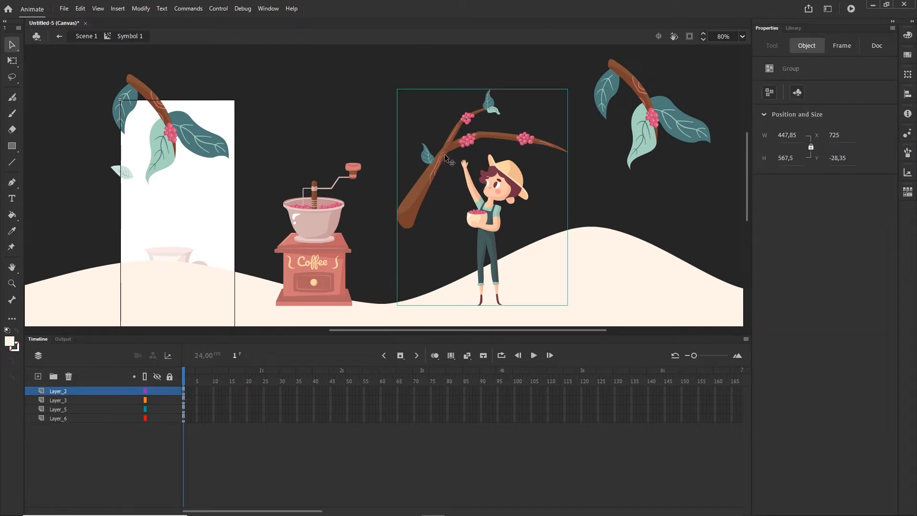
{"action": "double_click", "coordinate": [452, 148]}
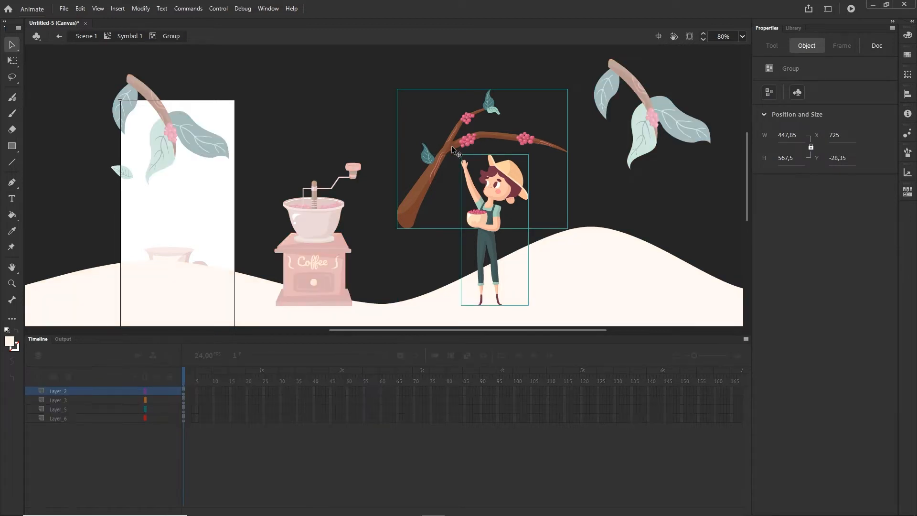
{"action": "left_click", "coordinate": [682, 238]}
{"action": "left_click", "coordinate": [439, 156]}
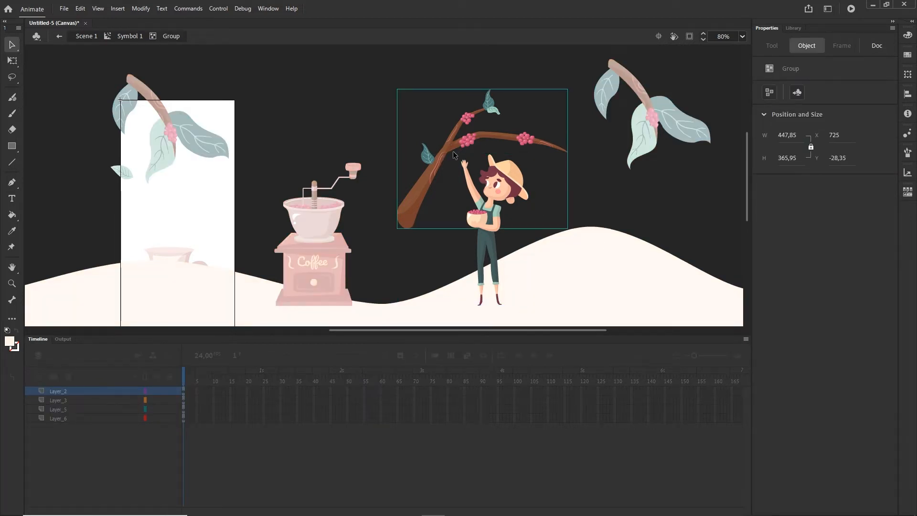
Step: Rotate the branch upside down with Free Transform and place it so that it hangs from above the girl's raised hand
{"action": "left_click_drag", "start_coordinate": [453, 151], "coordinate": [419, 111]}
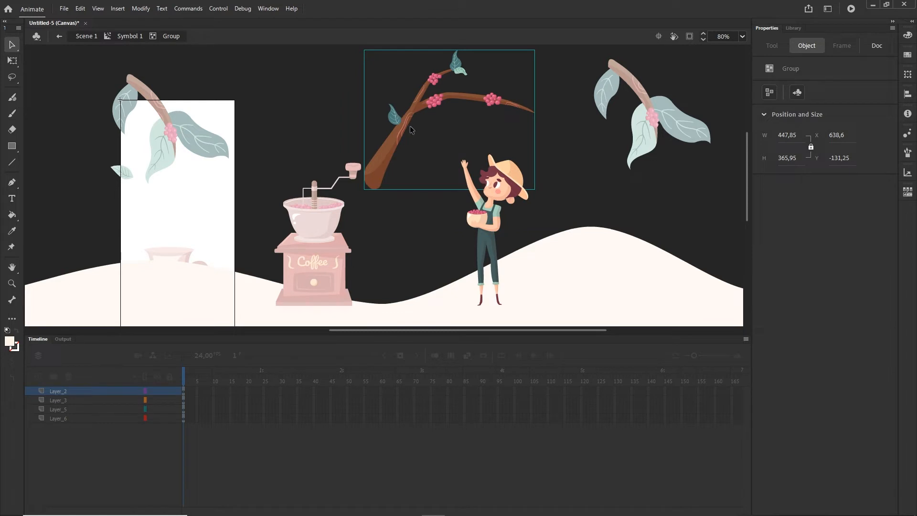
{"action": "key", "text": "ctrl+z"}
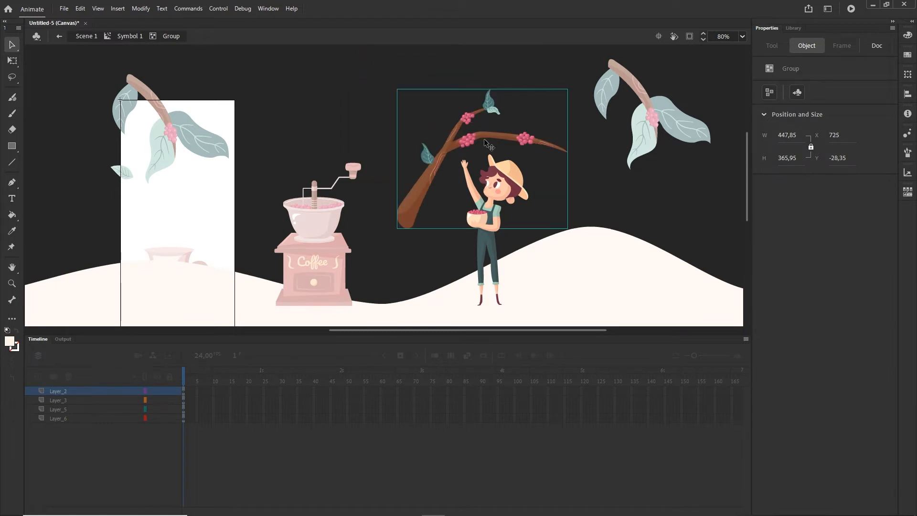
{"action": "key", "text": "q"}
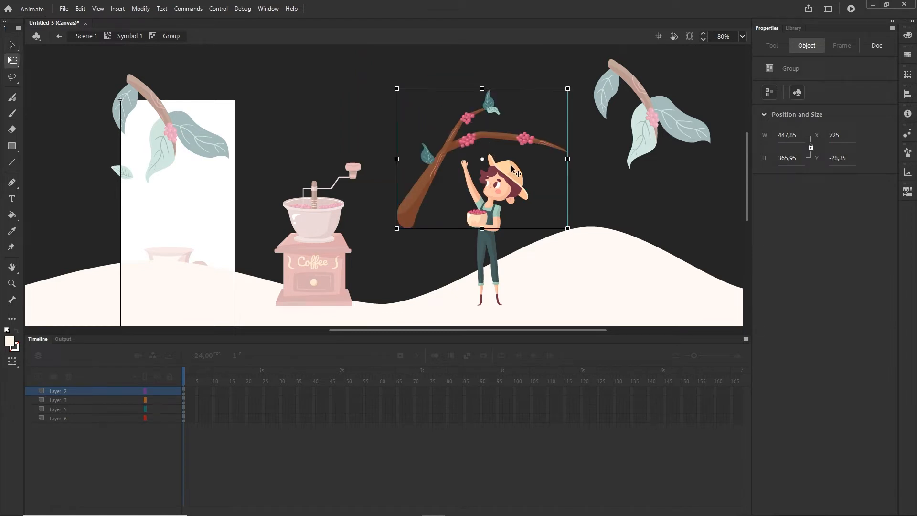
{"action": "left_click_drag", "start_coordinate": [569, 237], "coordinate": [382, 108]}
{"action": "left_click_drag", "start_coordinate": [538, 115], "coordinate": [480, 90]}
{"action": "left_click", "coordinate": [642, 89]}
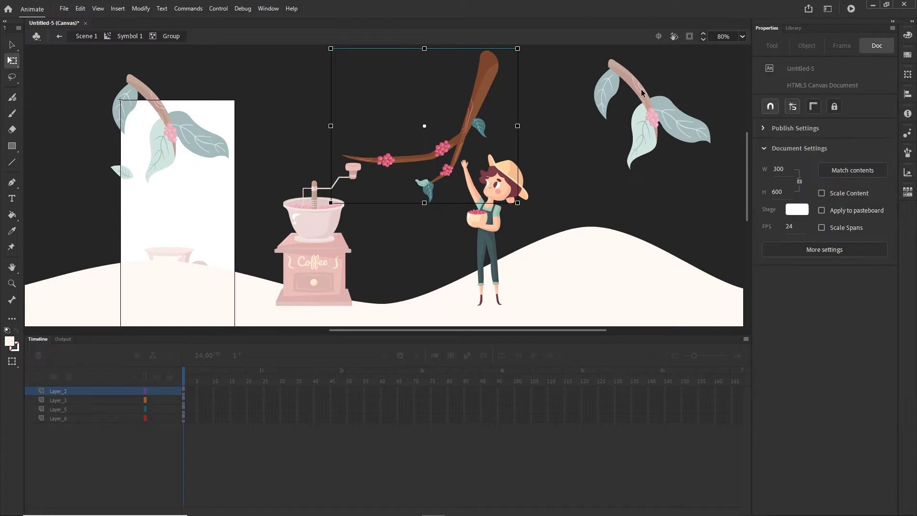
Step: Return to editing Symbol 1 and shift the leaf branch beyond the girl slightly closer to her
{"action": "left_click", "coordinate": [136, 36]}
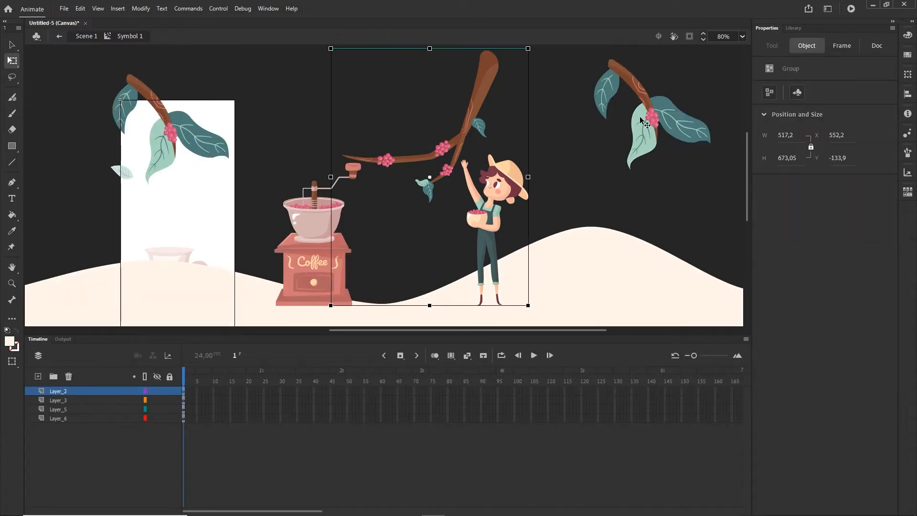
{"action": "left_click_drag", "start_coordinate": [631, 86], "coordinate": [595, 92]}
{"action": "left_click", "coordinate": [591, 457]}
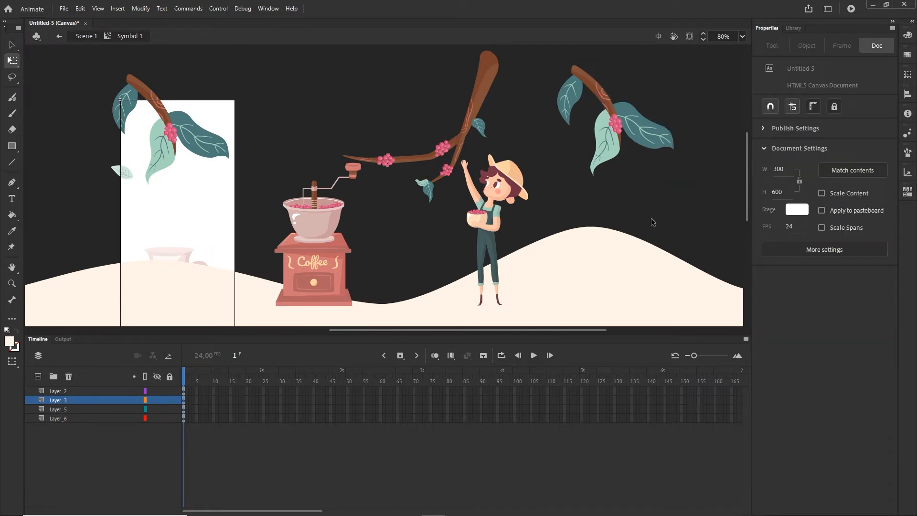
Step: Test the rearranged background in the browser and return to Animate
{"action": "key", "text": "ctrl+Return"}
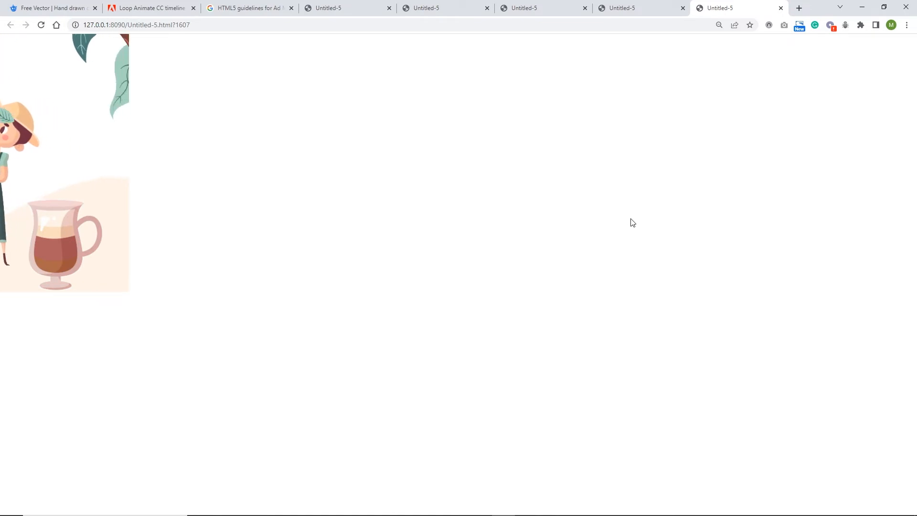
{"action": "left_click", "coordinate": [861, 7]}
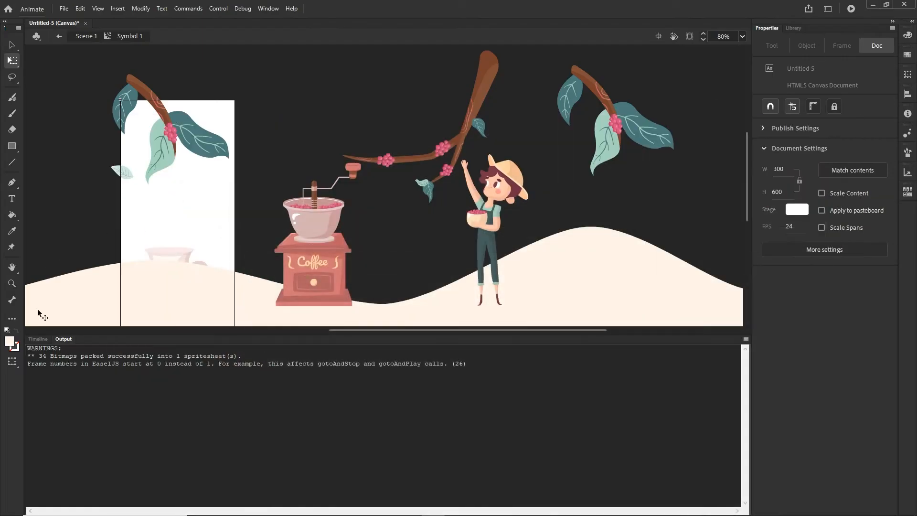
Step: Shift the leaf branch above the stage closer to the coffee grinder and test the banner in the browser
{"action": "left_click", "coordinate": [31, 340]}
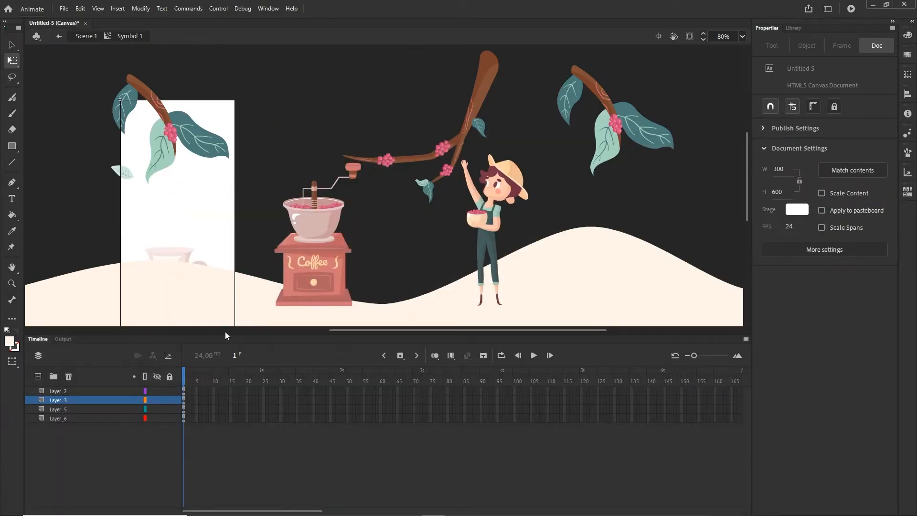
{"action": "left_click_drag", "start_coordinate": [196, 138], "coordinate": [255, 133]}
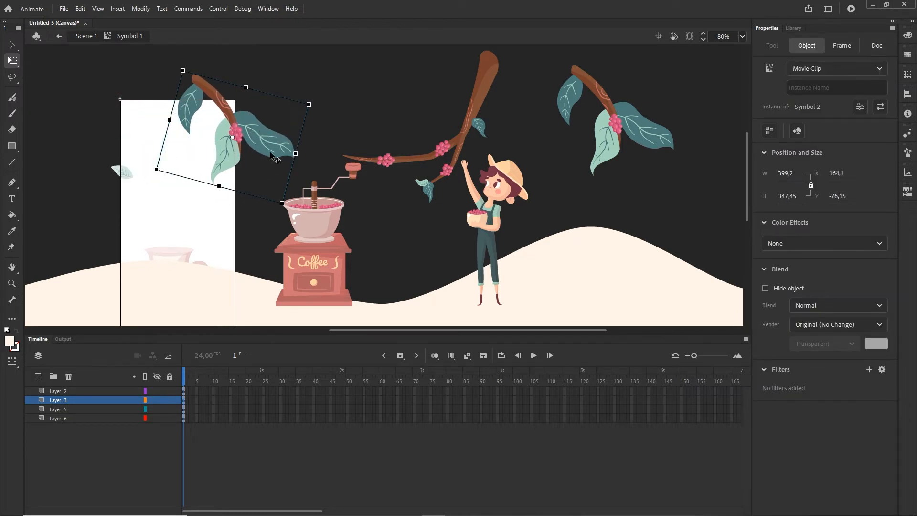
{"action": "key", "text": "ctrl+Return"}
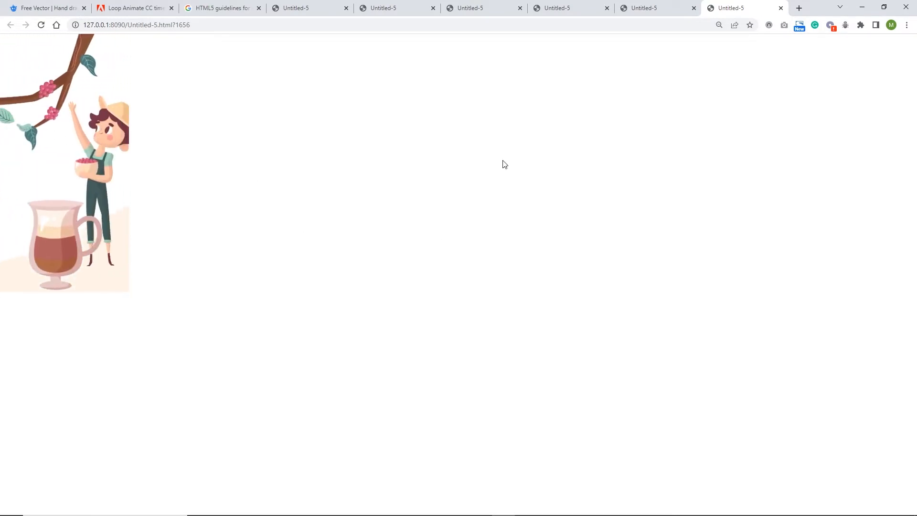
{"action": "left_click", "coordinate": [862, 7]}
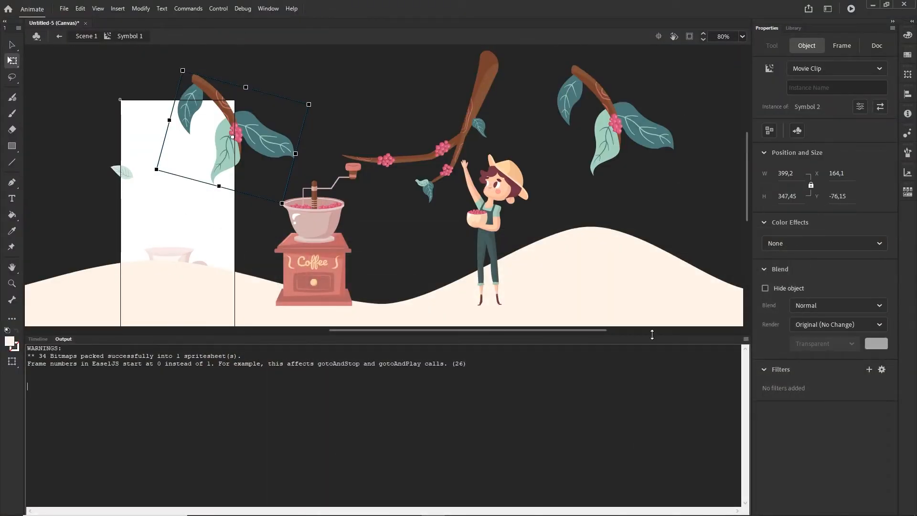
Step: Return to Scene 1 and set the document's stage colour to the cream sampled from the hills
{"action": "left_click", "coordinate": [636, 300]}
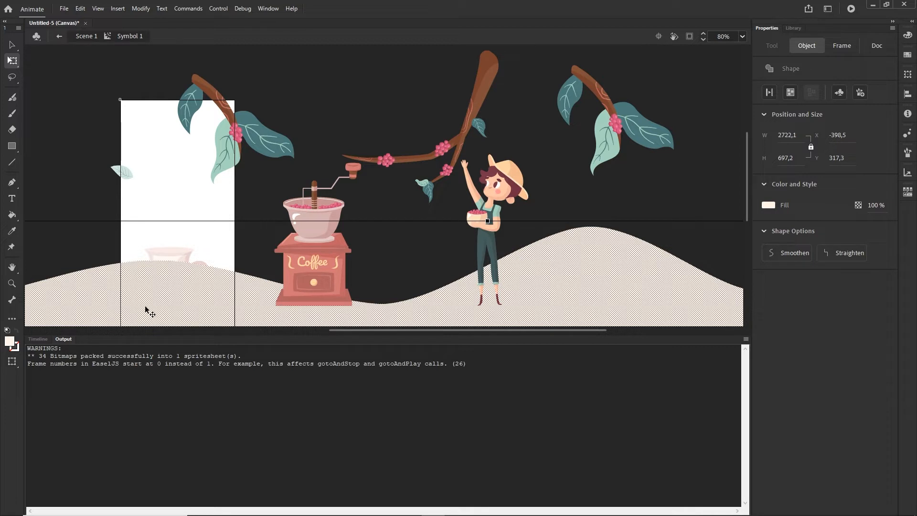
{"action": "left_click", "coordinate": [91, 37]}
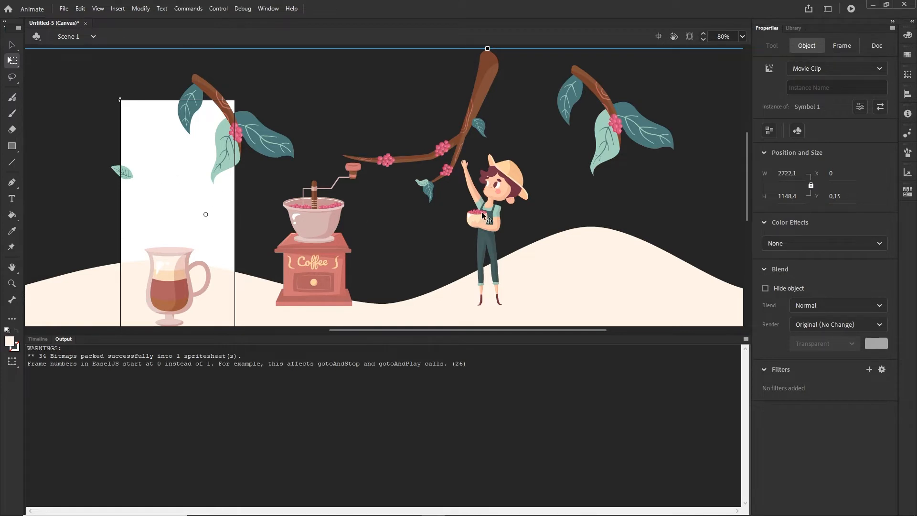
{"action": "left_click", "coordinate": [694, 211]}
{"action": "left_click", "coordinate": [802, 211]}
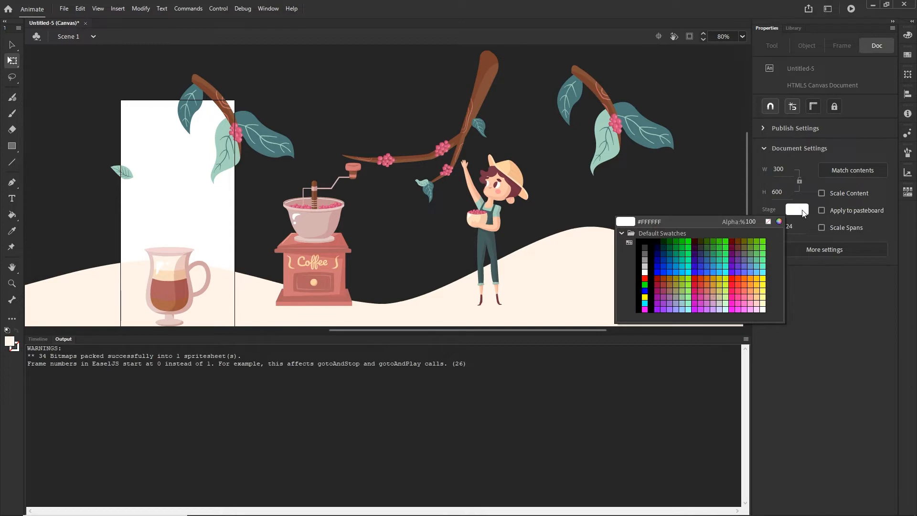
{"action": "left_click", "coordinate": [221, 289]}
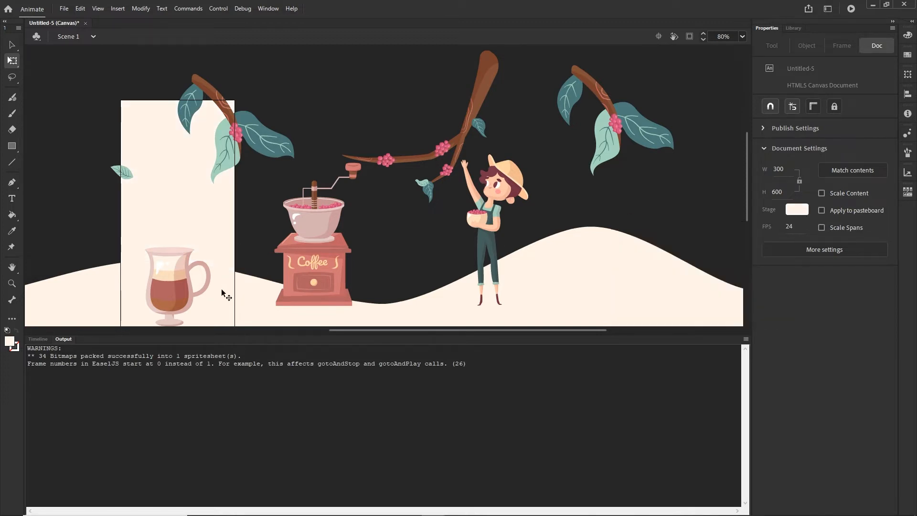
Step: Deepen the stage colour to a light caramel orange in the Color Picker and test the banner in the browser
{"action": "left_click", "coordinate": [792, 212]}
{"action": "left_click", "coordinate": [781, 224]}
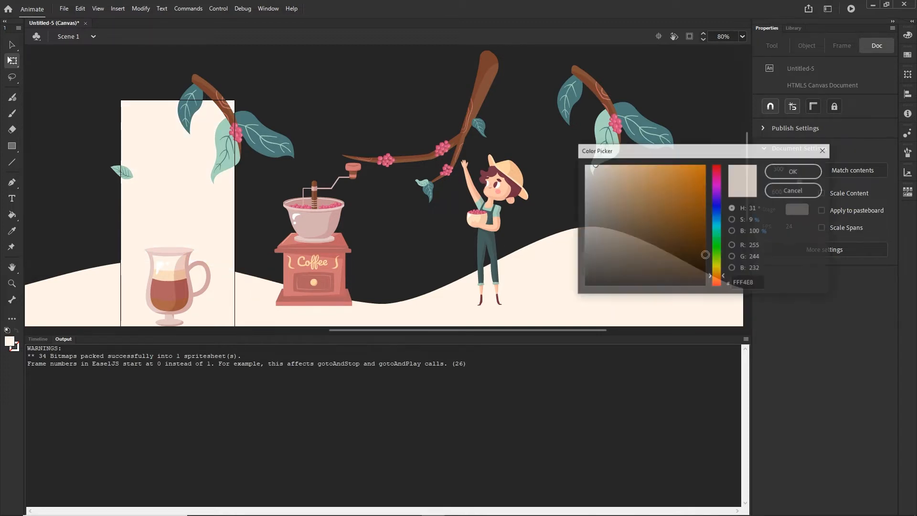
{"action": "left_click", "coordinate": [631, 195]}
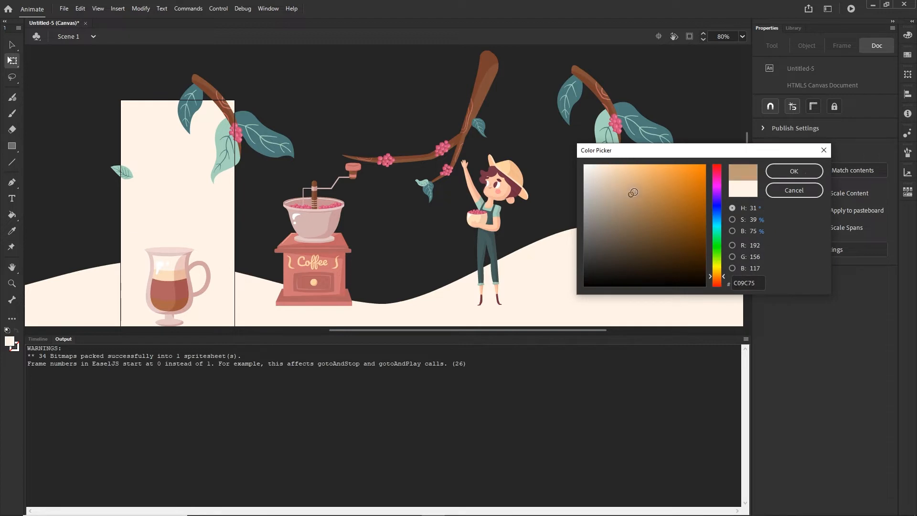
{"action": "left_click_drag", "start_coordinate": [633, 192], "coordinate": [641, 180]}
{"action": "left_click", "coordinate": [794, 171]}
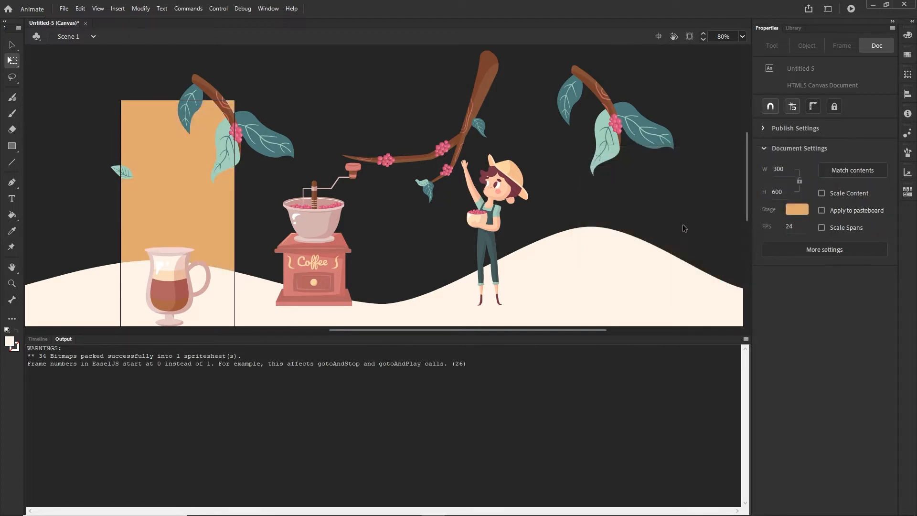
{"action": "key", "text": "ctrl+Return"}
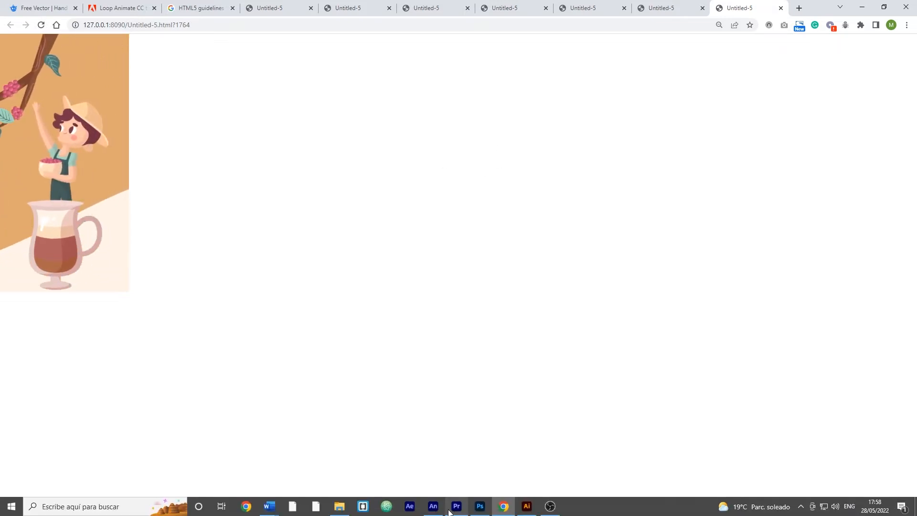
{"action": "left_click", "coordinate": [433, 506]}
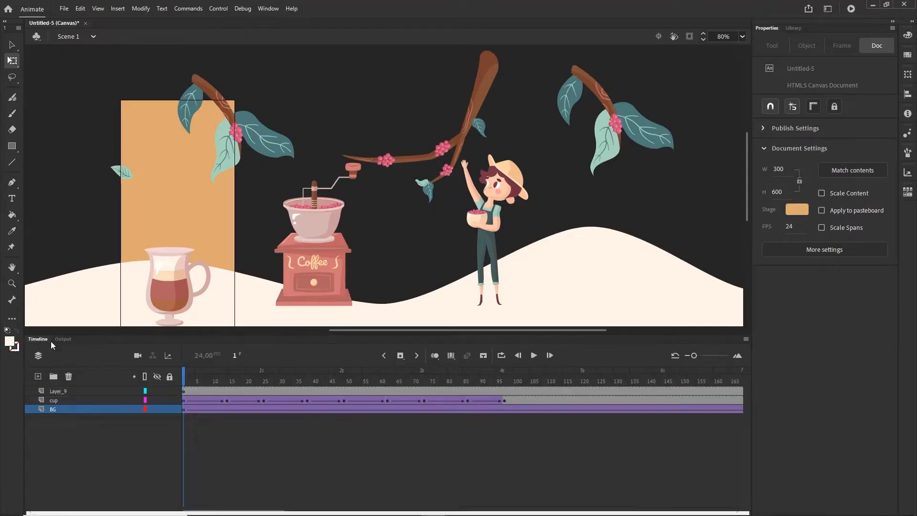
Step: Inside Symbol 1, shift the girl with her branch and the leaf branch beyond her farther from the grinder, and return to Scene 1
{"action": "double_click", "coordinate": [460, 136]}
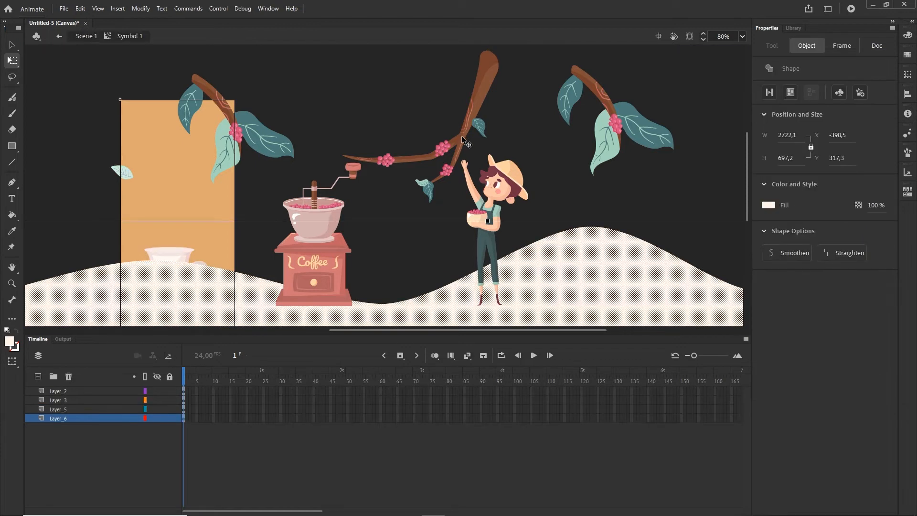
{"action": "left_click_drag", "start_coordinate": [462, 137], "coordinate": [509, 138]}
{"action": "left_click_drag", "start_coordinate": [597, 91], "coordinate": [630, 91]}
{"action": "left_click", "coordinate": [89, 36]}
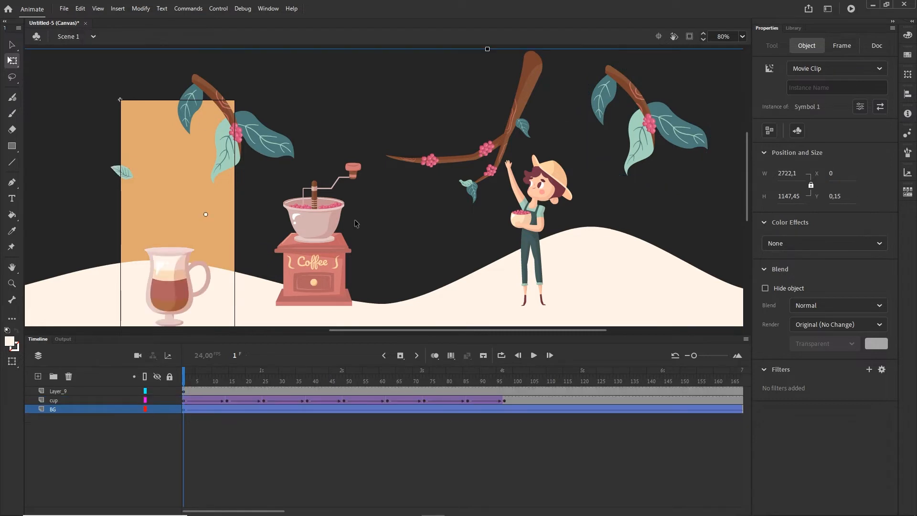
Step: Add a new layer above Layer_9, which holds the small leaf
{"action": "left_click", "coordinate": [58, 392]}
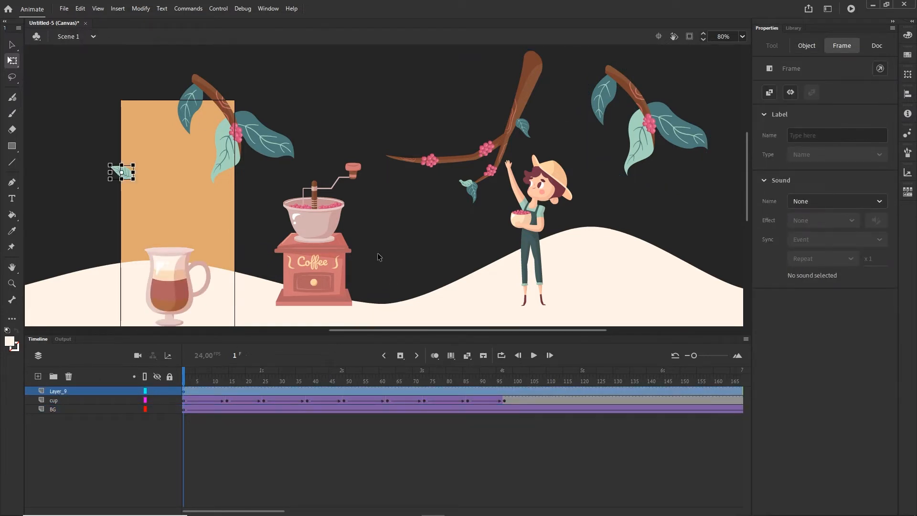
{"action": "left_click_drag", "start_coordinate": [278, 178], "coordinate": [400, 177]}
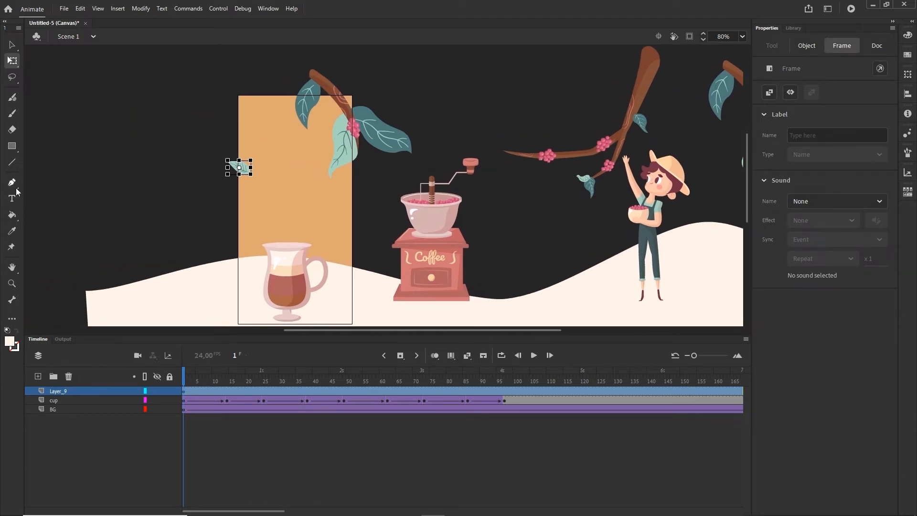
{"action": "left_click", "coordinate": [38, 377]}
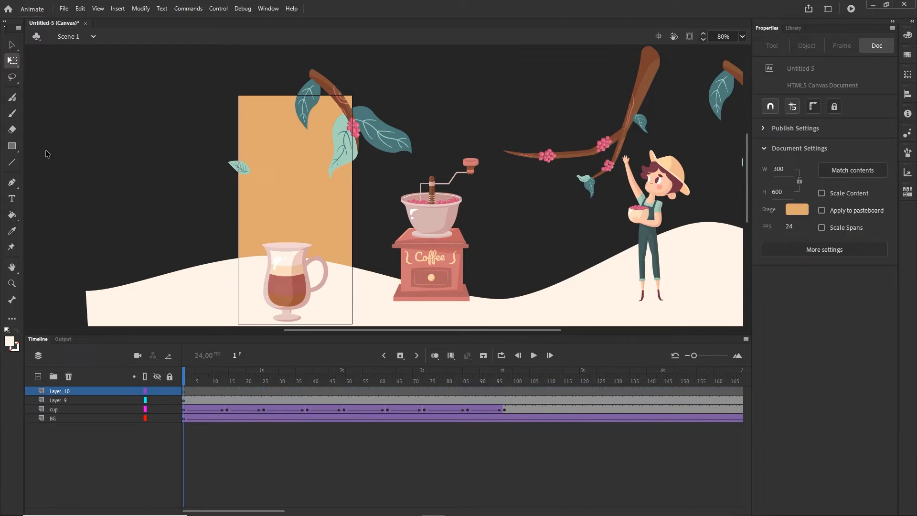
Step: Draw a long wavy path with the Pen tool from beside the stage across the whole background, past the last leaf branch
{"action": "left_click", "coordinate": [12, 182]}
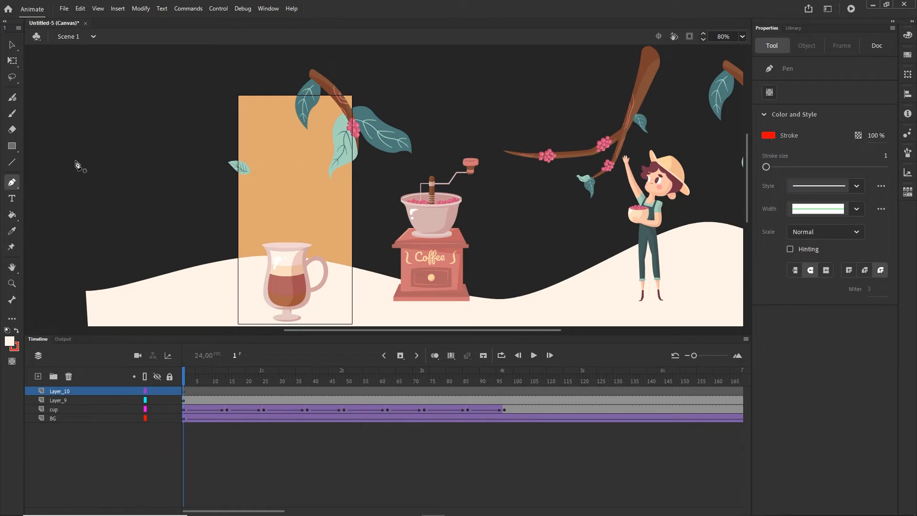
{"action": "left_click", "coordinate": [94, 177]}
{"action": "left_click", "coordinate": [147, 177]}
{"action": "left_click_drag", "start_coordinate": [263, 131], "coordinate": [293, 127]}
{"action": "left_click_drag", "start_coordinate": [481, 187], "coordinate": [537, 187]}
{"action": "left_click_drag", "start_coordinate": [541, 217], "coordinate": [372, 236]}
{"action": "left_click_drag", "start_coordinate": [509, 115], "coordinate": [562, 119]}
{"action": "left_click_drag", "start_coordinate": [640, 207], "coordinate": [444, 216]}
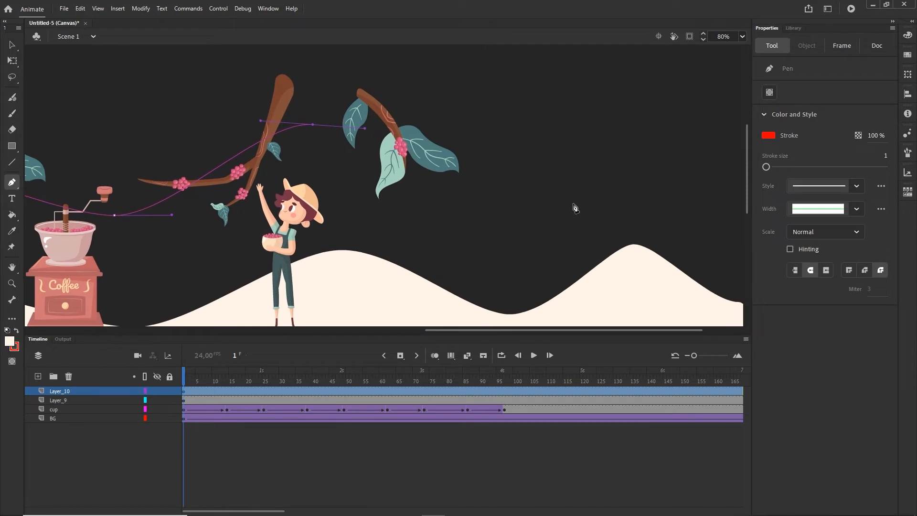
{"action": "left_click_drag", "start_coordinate": [601, 214], "coordinate": [684, 209]}
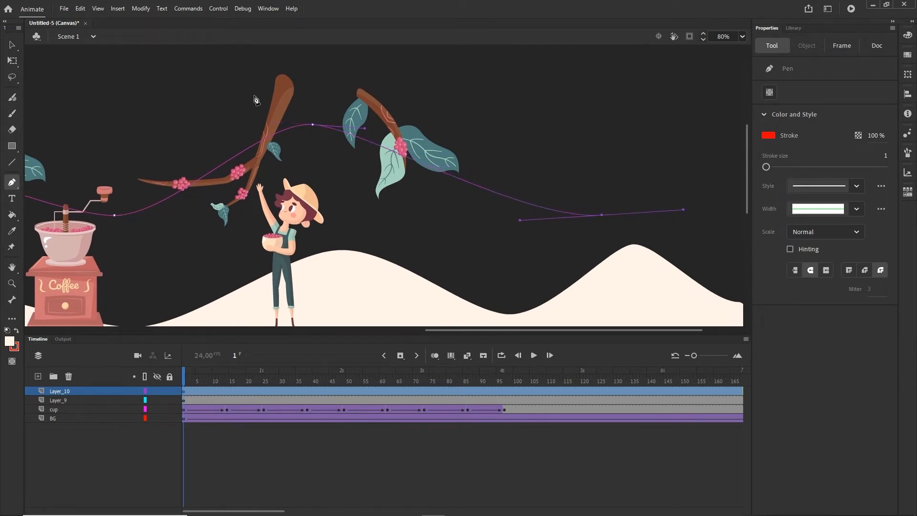
{"action": "left_click", "coordinate": [17, 48]}
Step: Rename the wavy path's layer as guide and turn it into a guide layer
{"action": "left_click_drag", "start_coordinate": [212, 242], "coordinate": [359, 211]}
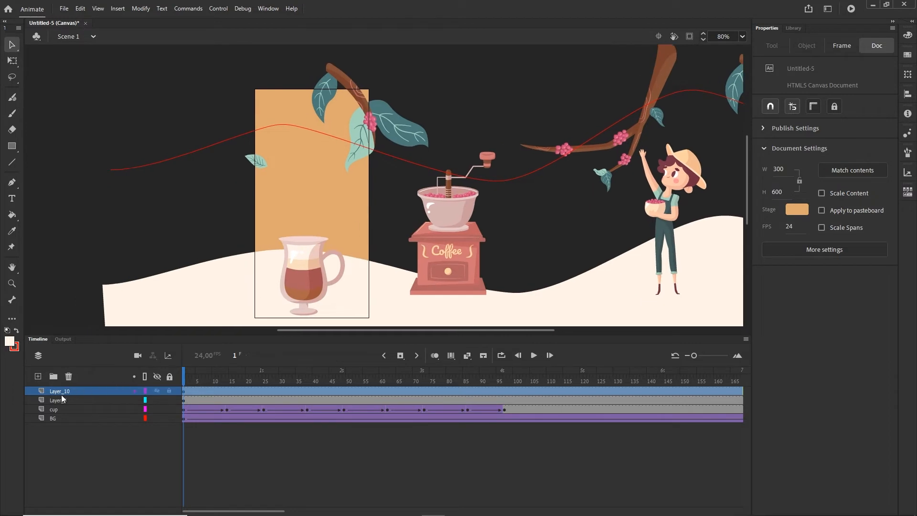
{"action": "left_click", "coordinate": [56, 393]}
{"action": "double_click", "coordinate": [56, 391]}
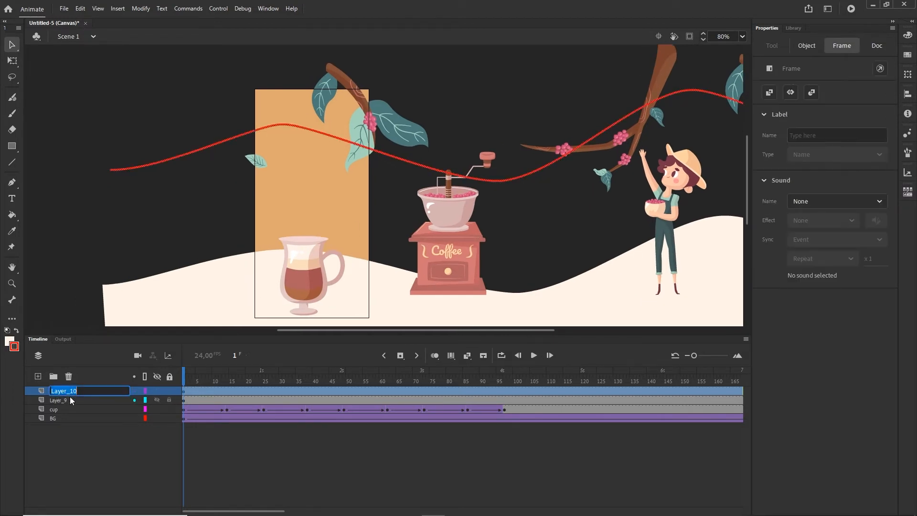
{"action": "type", "text": "guide"}
{"action": "left_click", "coordinate": [58, 446]}
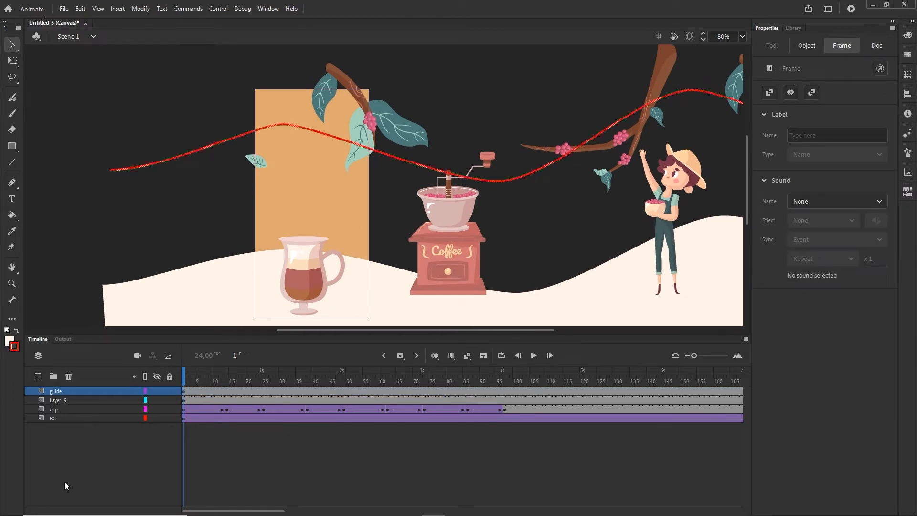
{"action": "right_click", "coordinate": [58, 396]}
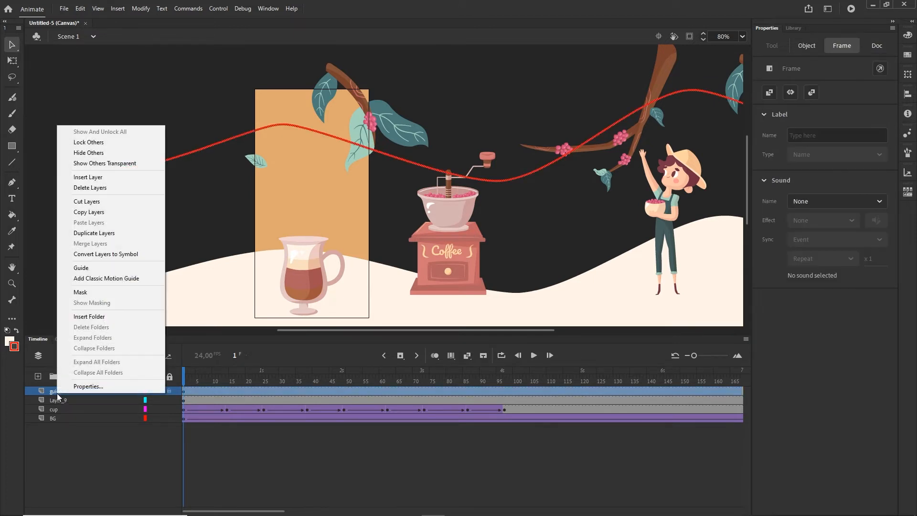
{"action": "left_click", "coordinate": [85, 268]}
{"action": "left_click", "coordinate": [75, 444]}
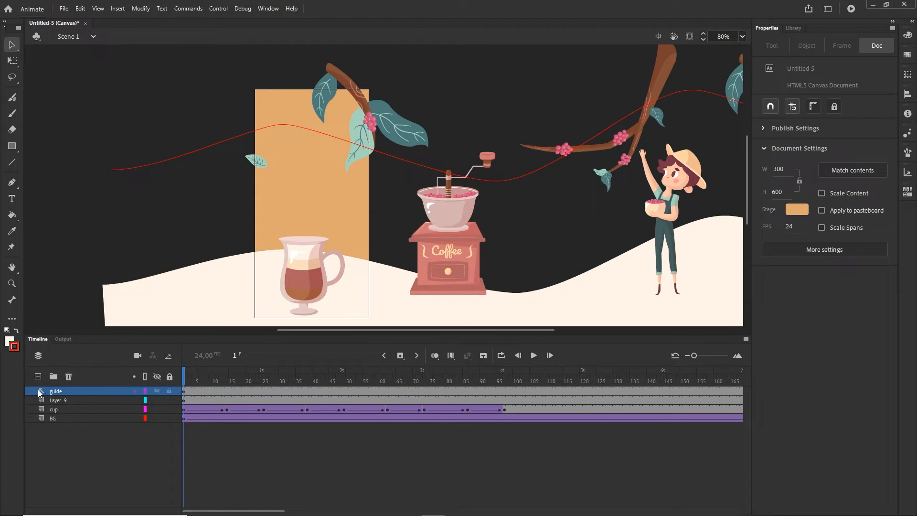
Step: Rename Layer_9, which holds the small leaf, as leaf
{"action": "left_click", "coordinate": [66, 401]}
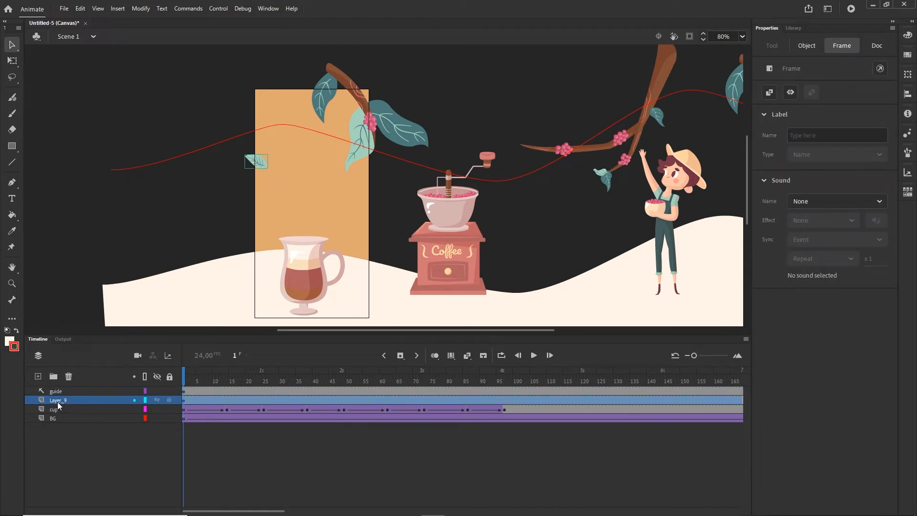
{"action": "double_click", "coordinate": [59, 401]}
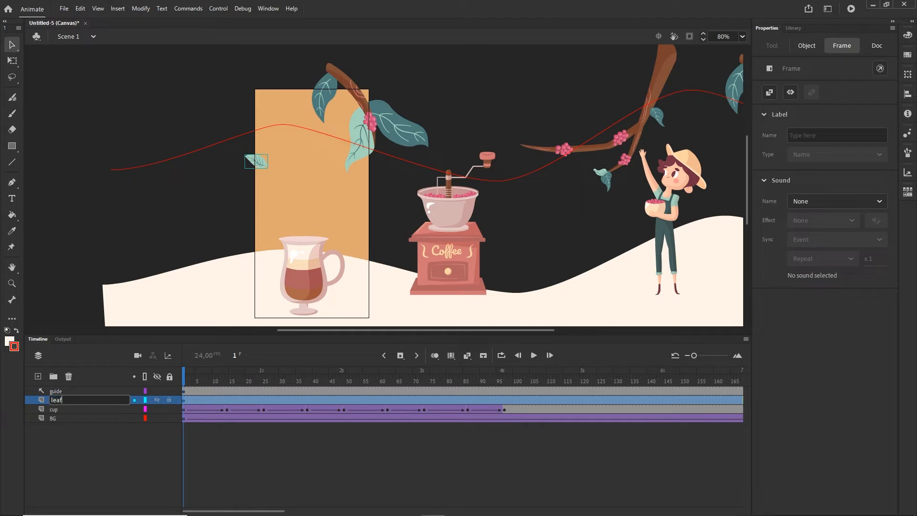
{"action": "type", "text": "leaf"}
{"action": "left_click", "coordinate": [79, 443]}
Step: Nest the leaf layer under the guide layer so that the path serves as its motion guide
{"action": "left_click", "coordinate": [58, 394]}
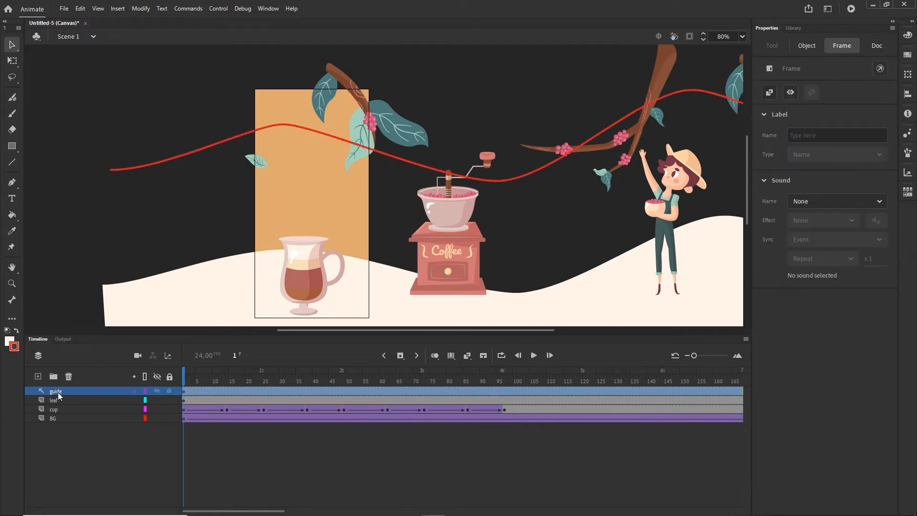
{"action": "left_click", "coordinate": [54, 401]}
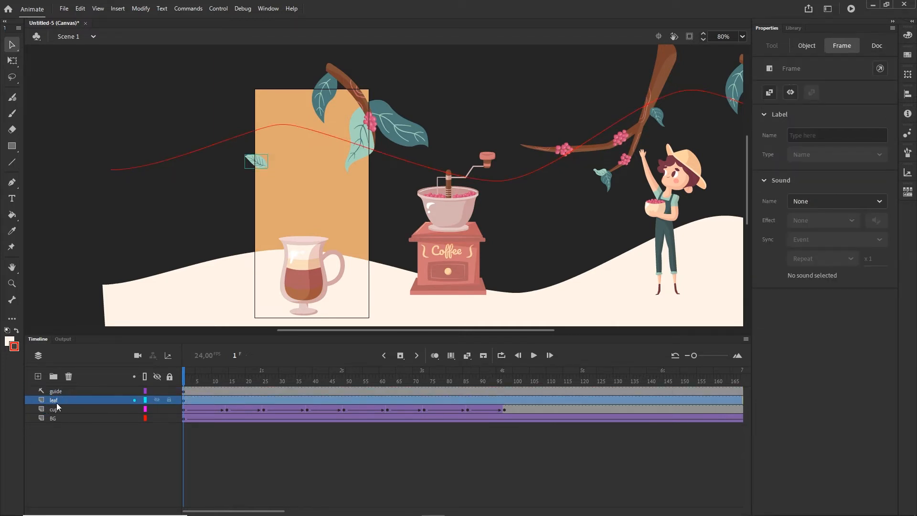
{"action": "left_click_drag", "start_coordinate": [57, 404], "coordinate": [57, 398]}
{"action": "left_click", "coordinate": [248, 176]}
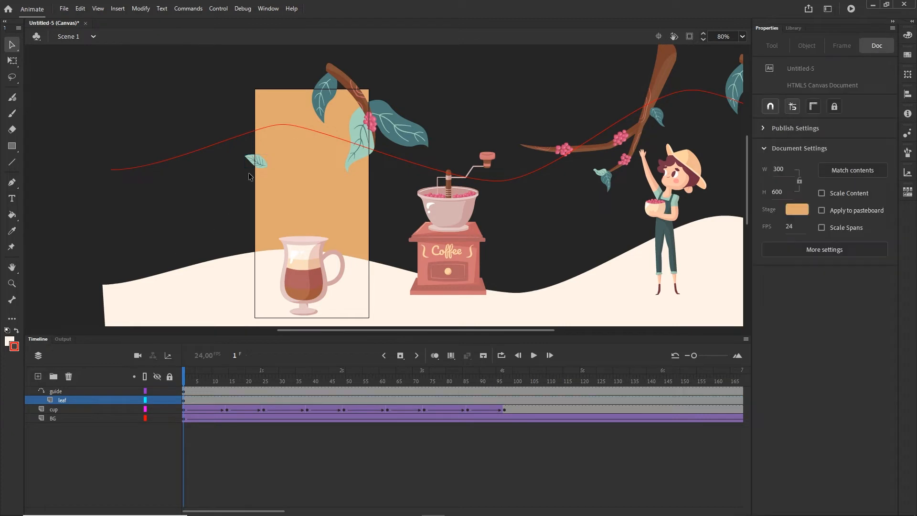
Step: Convert the small leaf group into a Movie Clip symbol named leaf
{"action": "left_click", "coordinate": [265, 163]}
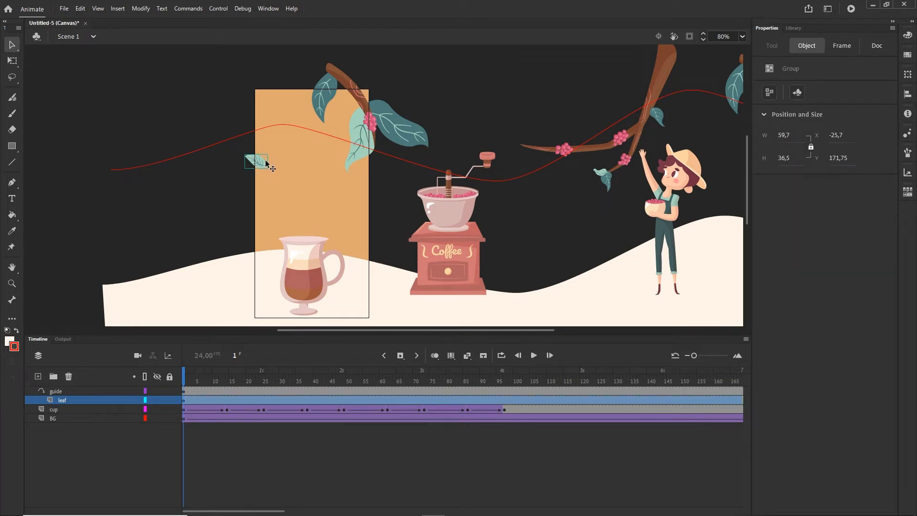
{"action": "key", "text": "F8"}
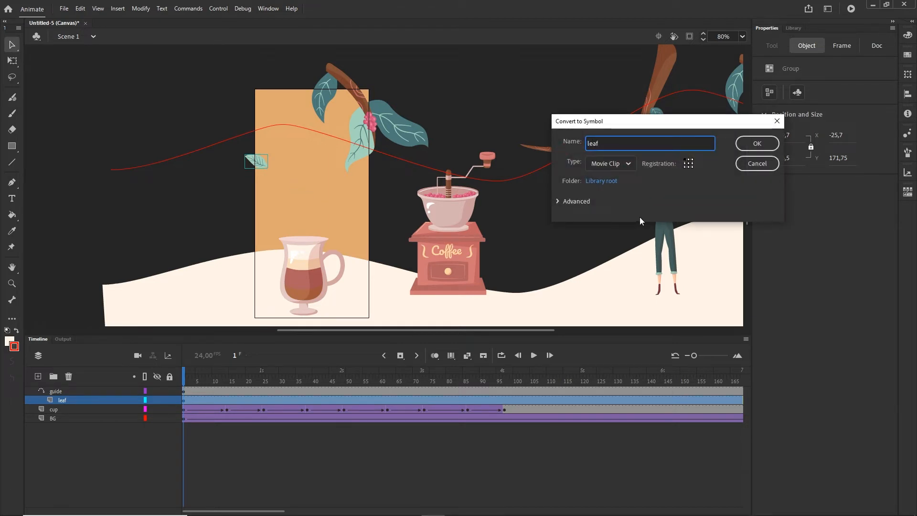
Step: Convert the leaf group into a movie clip symbol named leaf and enlarge it to about 78 × 48 px
{"action": "left_click", "coordinate": [757, 143]}
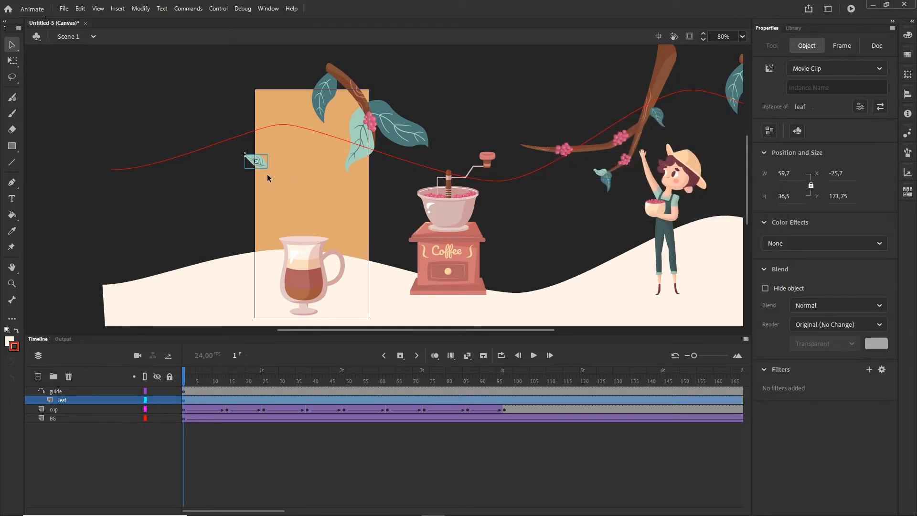
{"action": "key", "text": "q"}
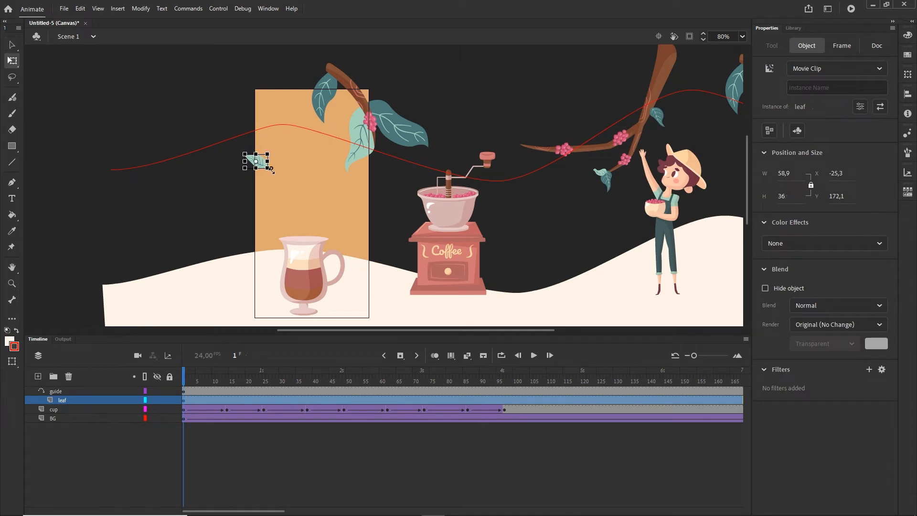
{"action": "mouse_move", "coordinate": [275, 169]}
{"action": "left_mouse_down"}
{"action": "mouse_move", "coordinate": [284, 176]}
{"action": "mouse_move", "coordinate": [276, 180]}
{"action": "left_mouse_up"}
{"action": "scroll", "coordinate": [275, 169], "scroll_direction": "up", "scroll_amount": 5}
{"action": "scroll", "coordinate": [287, 188], "scroll_direction": "down", "scroll_amount": 5}
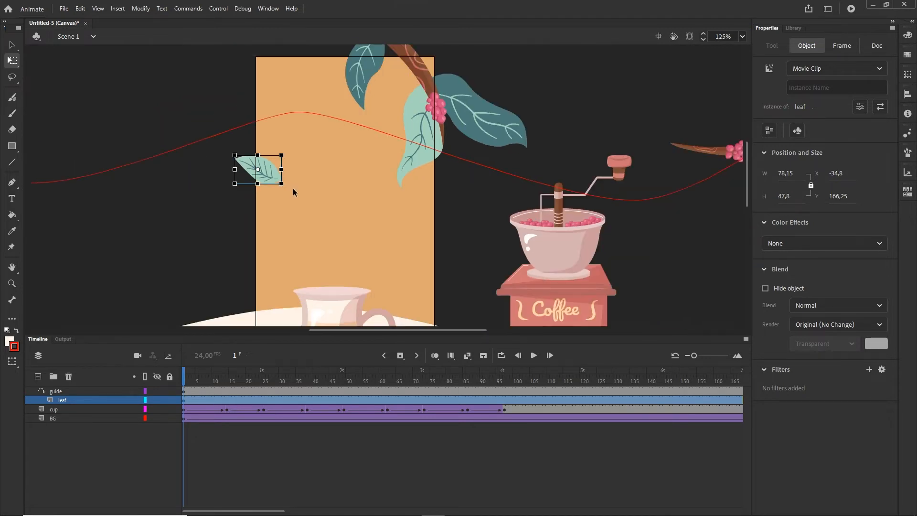
Step: Move the leaf in frame 1 onto the starting end of the red guide path, outside the stage
{"action": "left_click", "coordinate": [121, 423]}
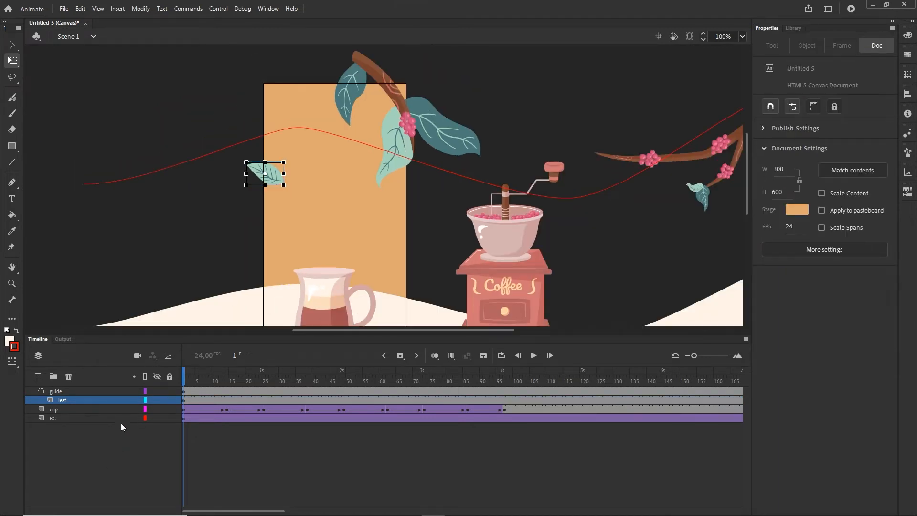
{"action": "left_click", "coordinate": [275, 180]}
{"action": "left_click_drag", "start_coordinate": [274, 179], "coordinate": [117, 191]}
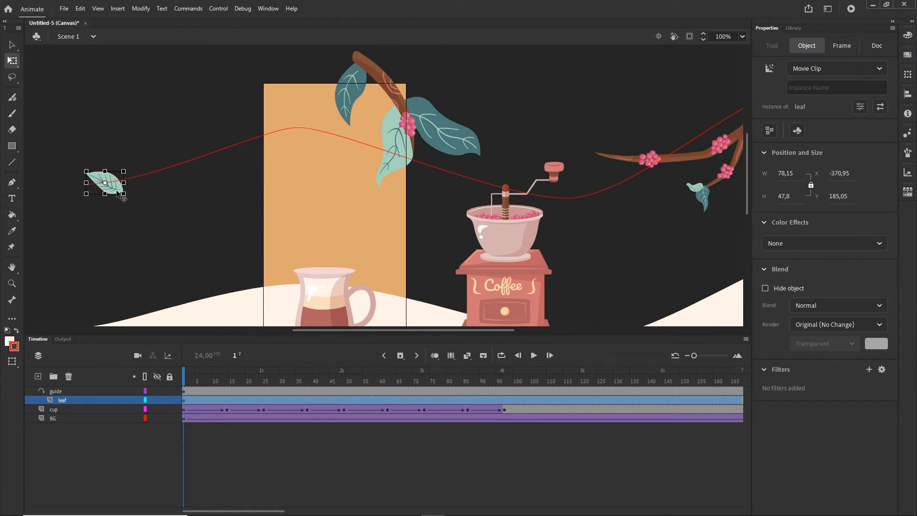
Step: Insert a keyframe at frame 191 on the leaf layer and move the leaf along the guide path to about X 1637, Y 172
{"action": "left_click_drag", "start_coordinate": [255, 507], "coordinate": [331, 508]}
{"action": "left_click", "coordinate": [400, 399]}
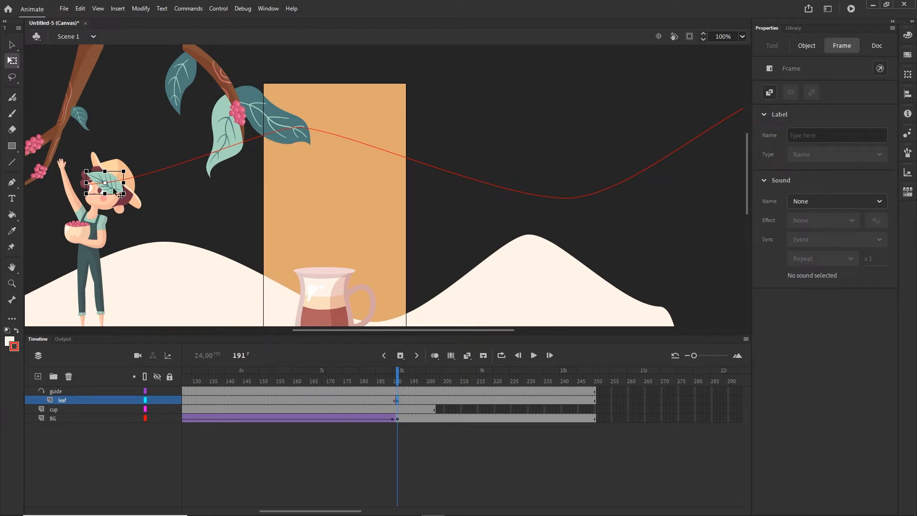
{"action": "left_click_drag", "start_coordinate": [114, 191], "coordinate": [643, 142]}
{"action": "left_click_drag", "start_coordinate": [665, 176], "coordinate": [249, 201]}
{"action": "left_click_drag", "start_coordinate": [230, 163], "coordinate": [658, 207]}
{"action": "left_click_drag", "start_coordinate": [634, 153], "coordinate": [507, 153]}
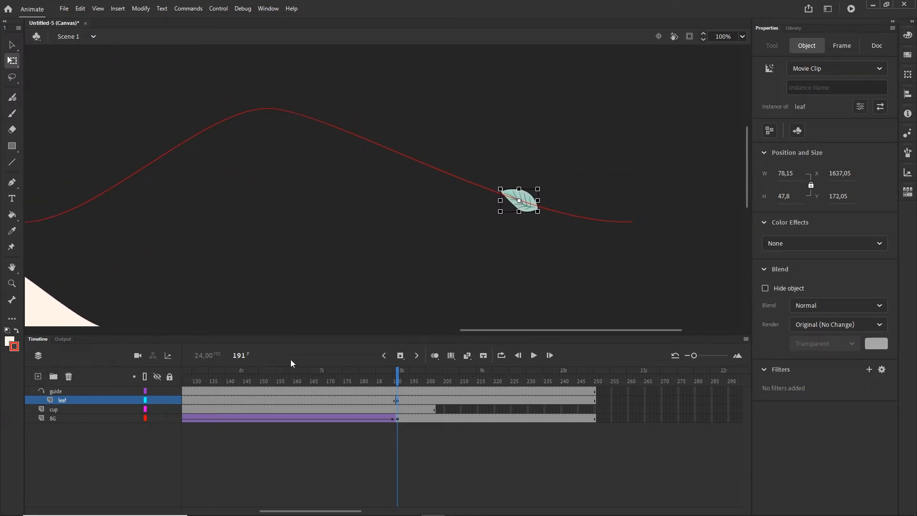
Step: Create a classic tween between the two keyframes of the leaf layer
{"action": "left_click", "coordinate": [260, 400]}
{"action": "right_click", "coordinate": [260, 400]}
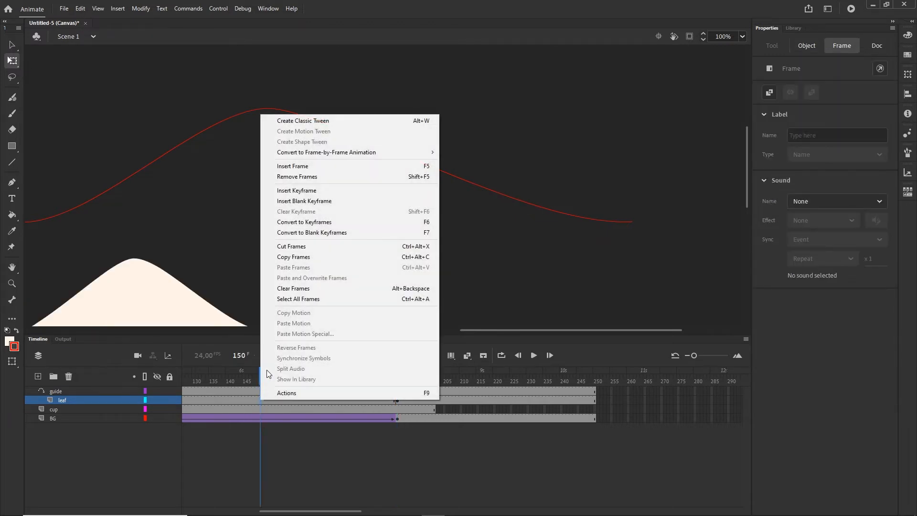
{"action": "left_click", "coordinate": [314, 121]}
Step: In frame 1, move the leaf along the guide path to the stage's left edge, at about X 0, Y 75
{"action": "left_click_drag", "start_coordinate": [241, 355], "coordinate": [45, 379]}
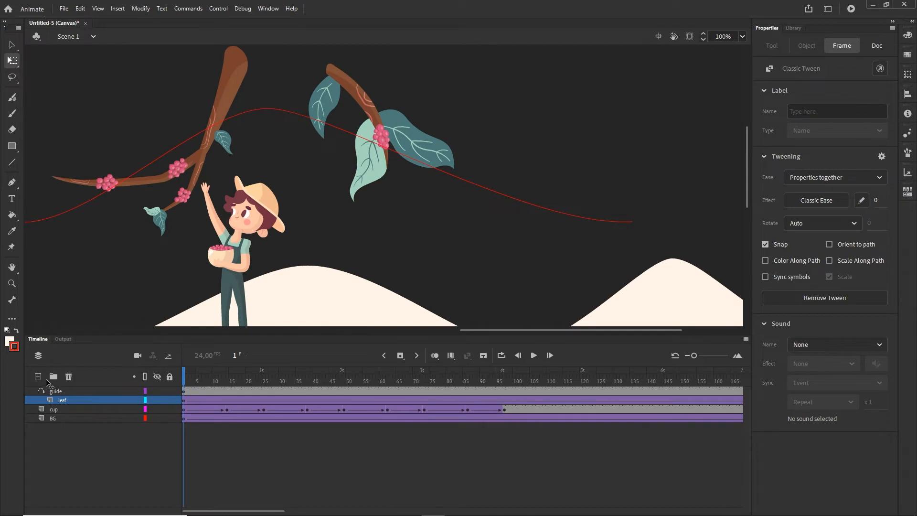
{"action": "left_click_drag", "start_coordinate": [292, 222], "coordinate": [574, 202]}
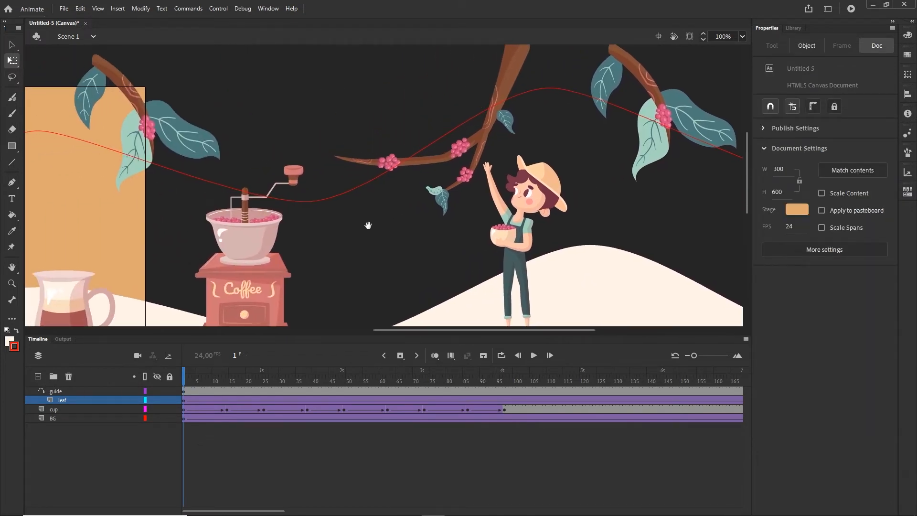
{"action": "left_click_drag", "start_coordinate": [368, 225], "coordinate": [542, 215]}
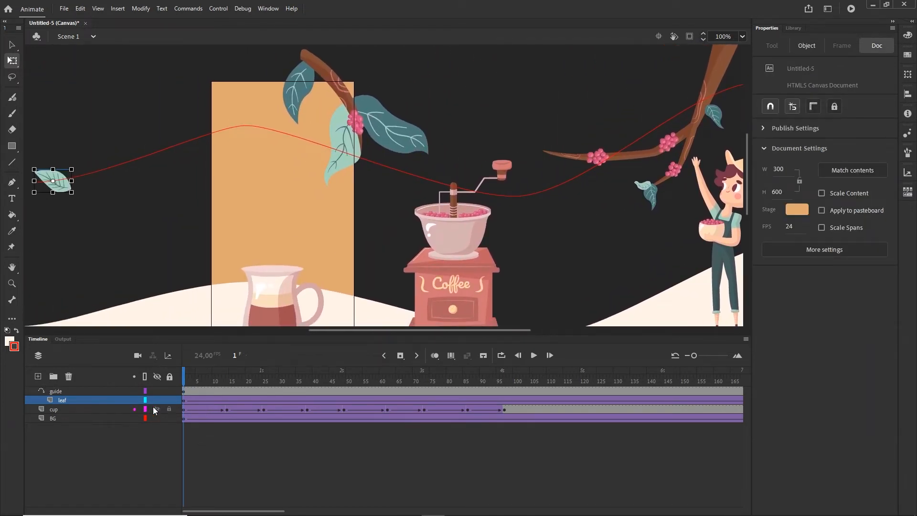
{"action": "left_click", "coordinate": [185, 402]}
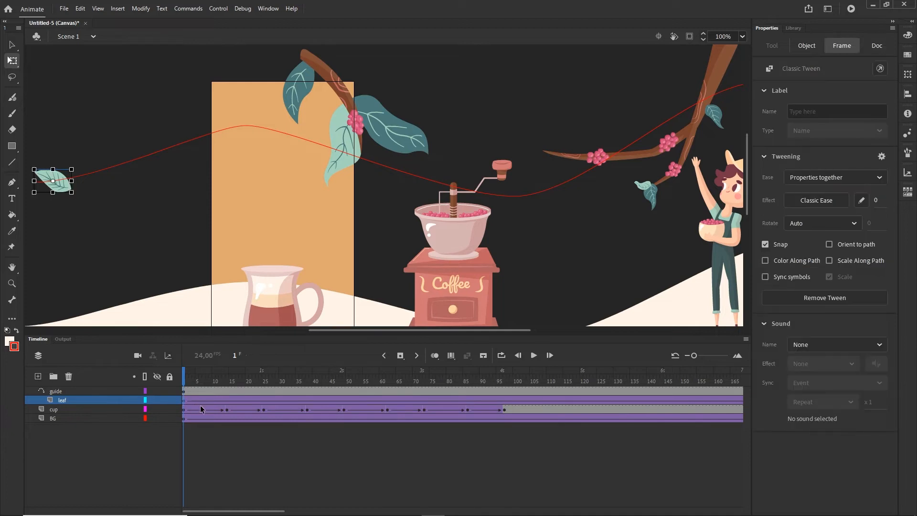
{"action": "left_click", "coordinate": [70, 194]}
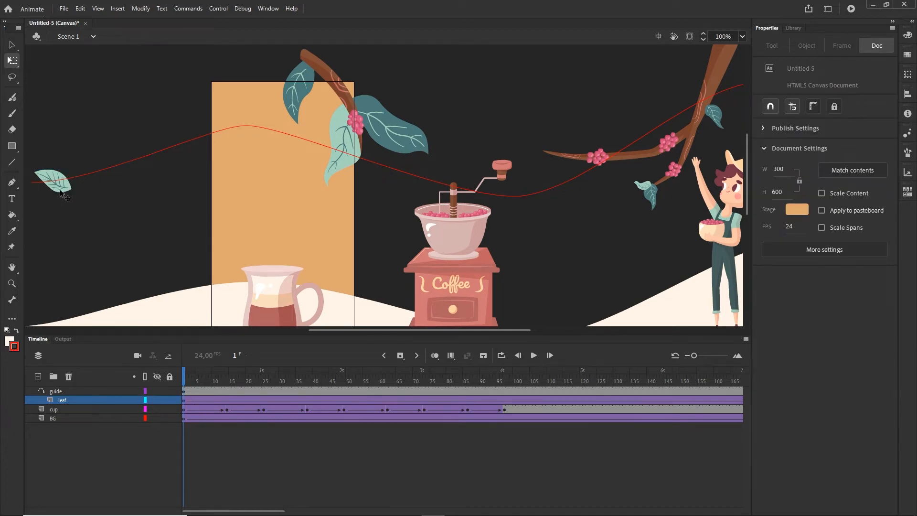
{"action": "left_click_drag", "start_coordinate": [70, 194], "coordinate": [246, 144]}
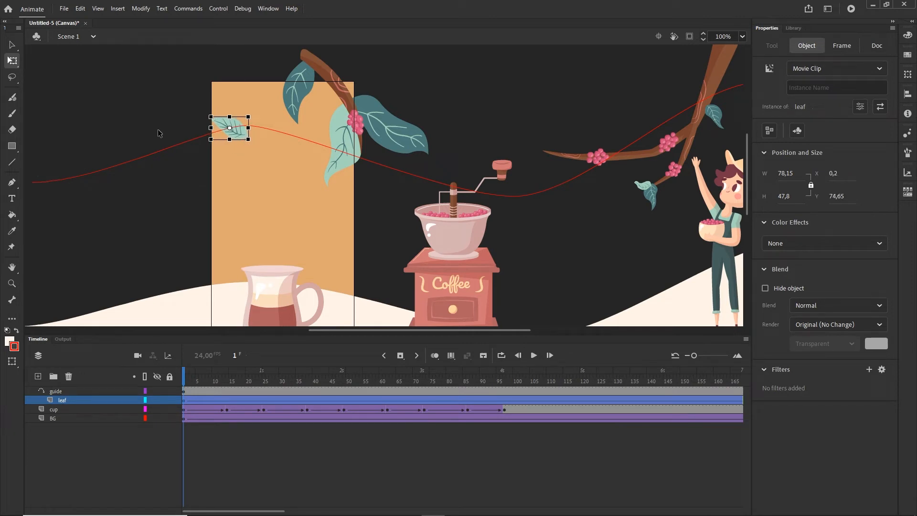
{"action": "left_click", "coordinate": [236, 181]}
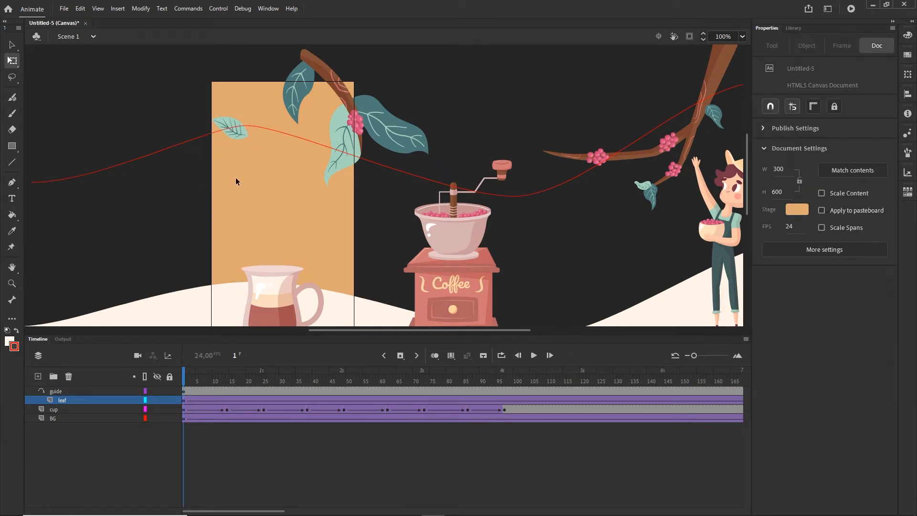
Step: Test the leaf's guided animation in the browser and return to the Animate timeline
{"action": "key", "text": "ctrl+Return"}
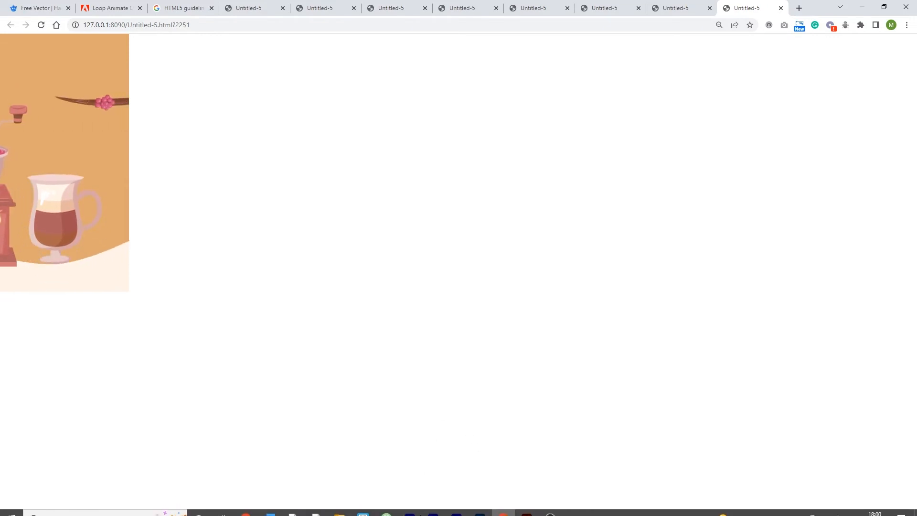
{"action": "left_click", "coordinate": [434, 507]}
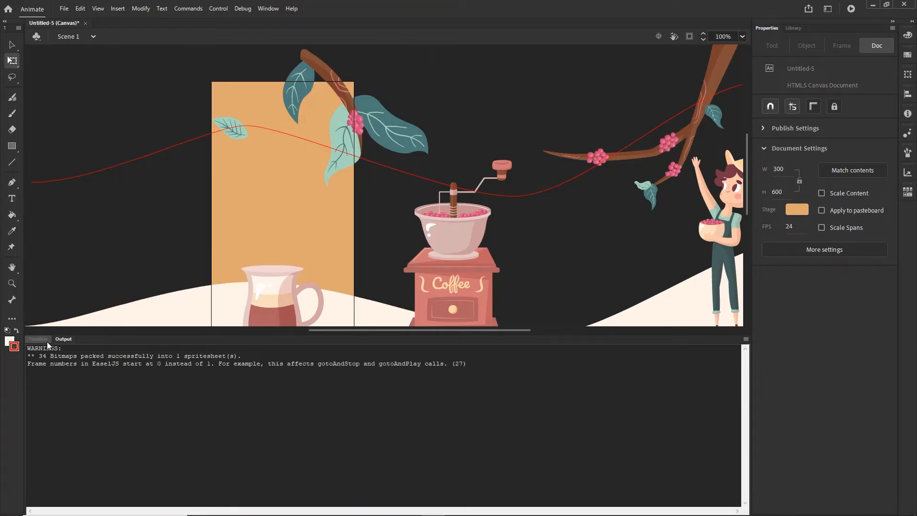
{"action": "left_click", "coordinate": [43, 339]}
Step: In the frame 191 keyframe, move the leaf back along the guide path to about X 863, Y 94
{"action": "left_click_drag", "start_coordinate": [266, 509], "coordinate": [333, 499]}
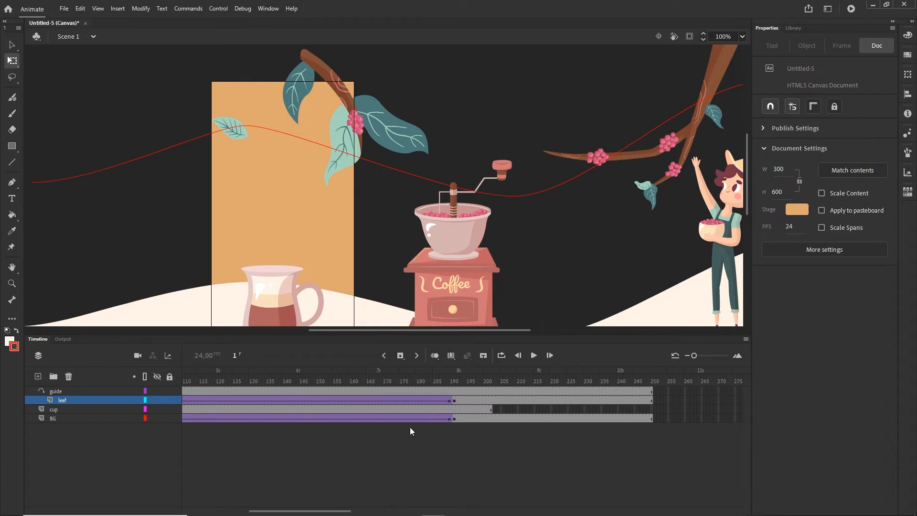
{"action": "left_click", "coordinate": [454, 402]}
{"action": "scroll", "coordinate": [524, 223], "scroll_direction": "down", "scroll_amount": 3}
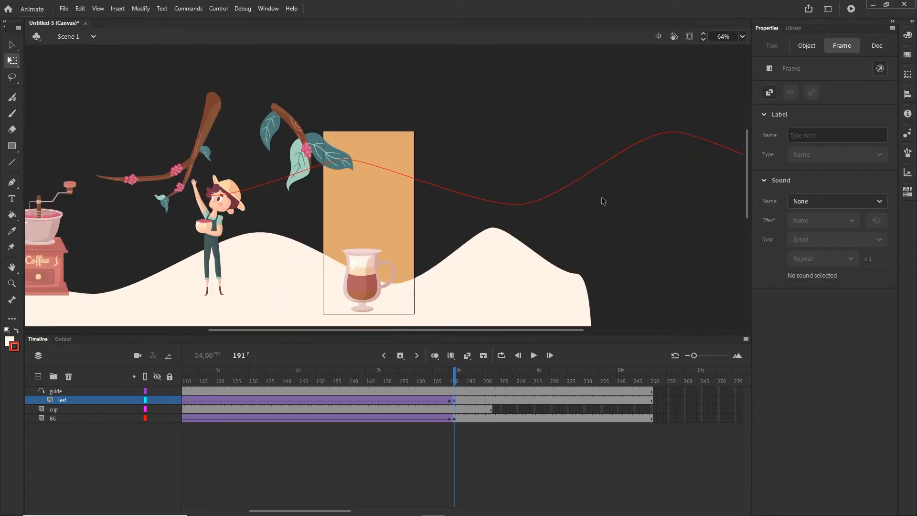
{"action": "left_click_drag", "start_coordinate": [630, 211], "coordinate": [451, 207]}
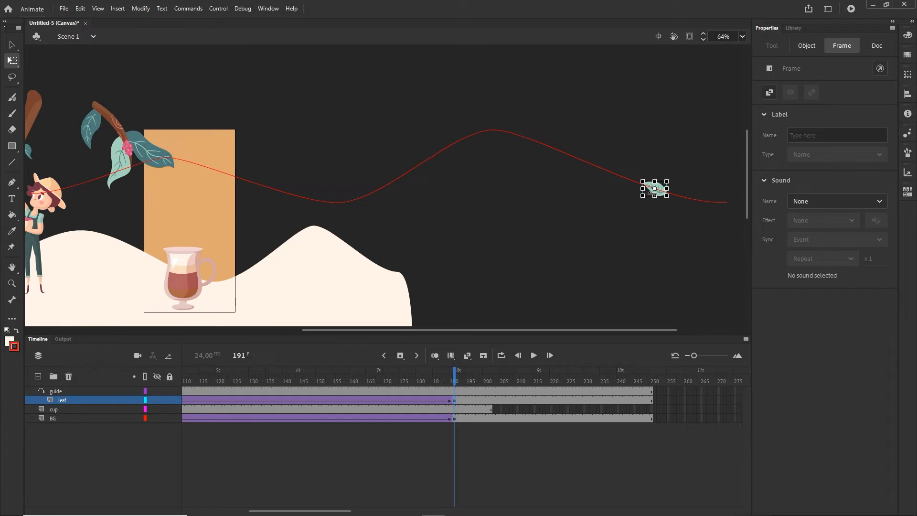
{"action": "left_click_drag", "start_coordinate": [658, 193], "coordinate": [427, 171]}
Step: Test the movie in the browser, replay it from the beginning, and return to the Animate timeline
{"action": "key", "text": "ctrl+Return"}
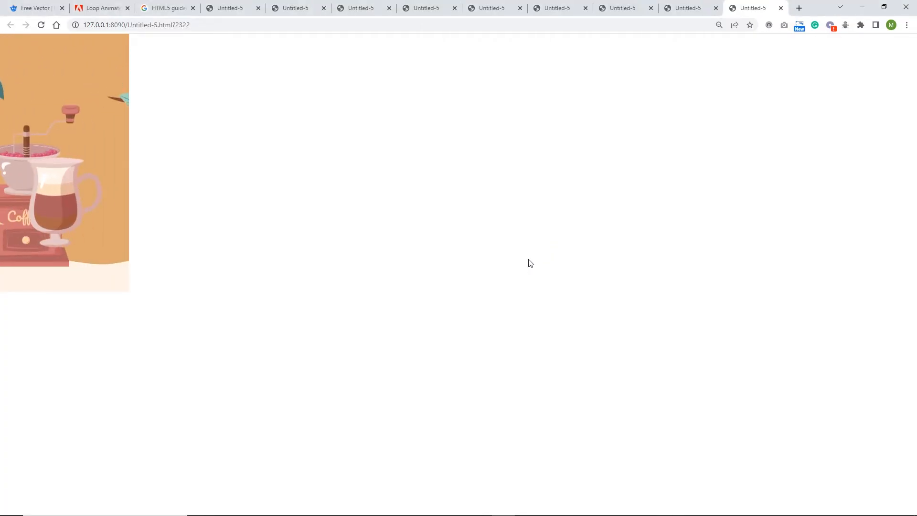
{"action": "left_click", "coordinate": [38, 25]}
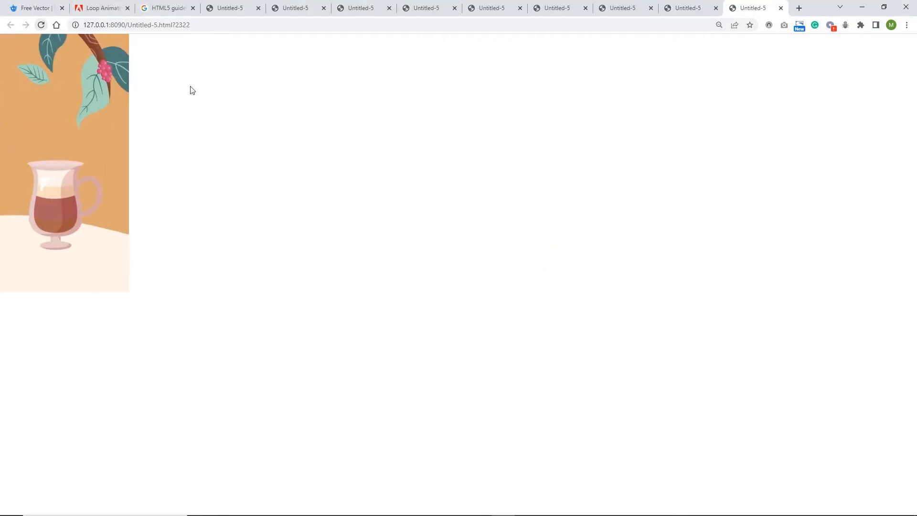
{"action": "mouse_move", "coordinate": [439, 512]}
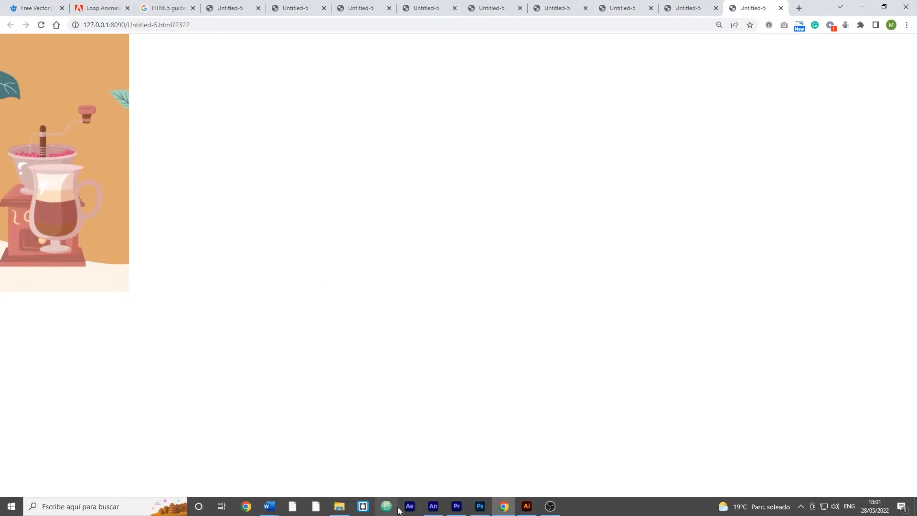
{"action": "left_click", "coordinate": [438, 510]}
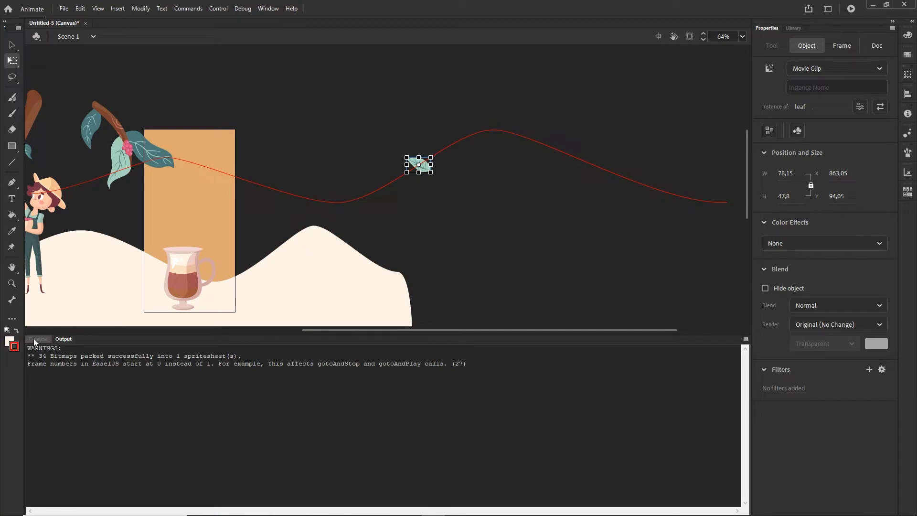
{"action": "left_click", "coordinate": [35, 339]}
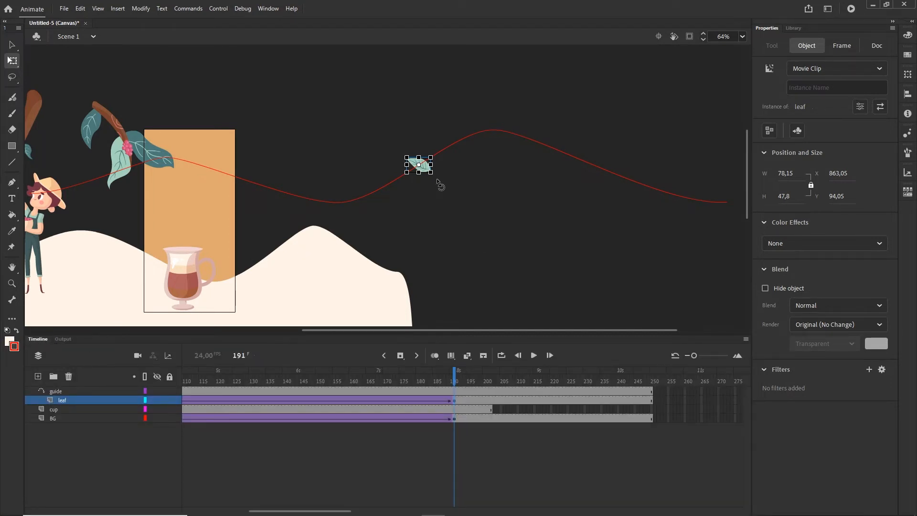
Step: Rotate the leaf at frame 191 counterclockwise until it is nearly upright, and test the movie in the browser
{"action": "left_click_drag", "start_coordinate": [434, 180], "coordinate": [431, 144]}
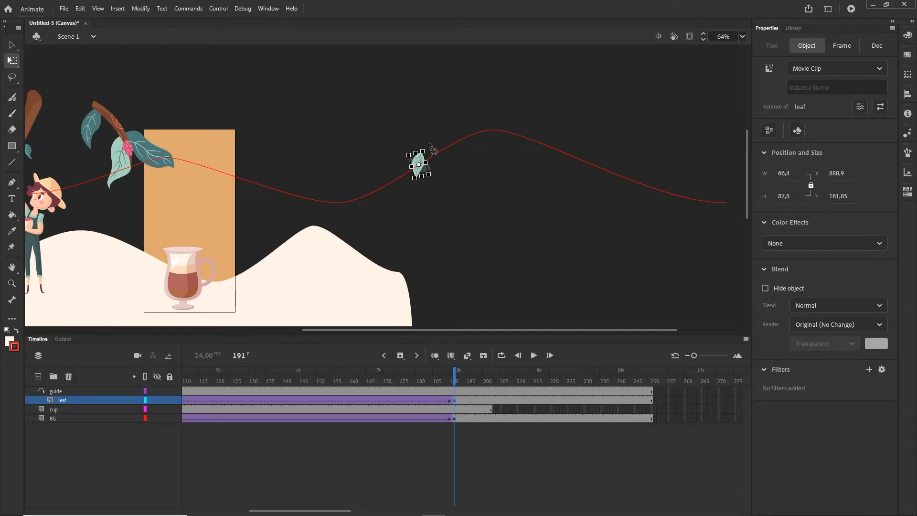
{"action": "key", "text": "ctrl+Return"}
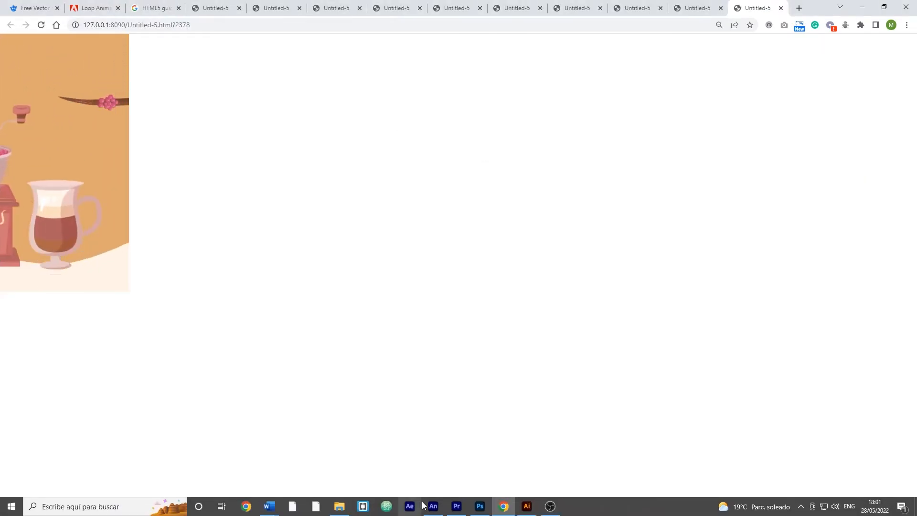
{"action": "left_click", "coordinate": [437, 510]}
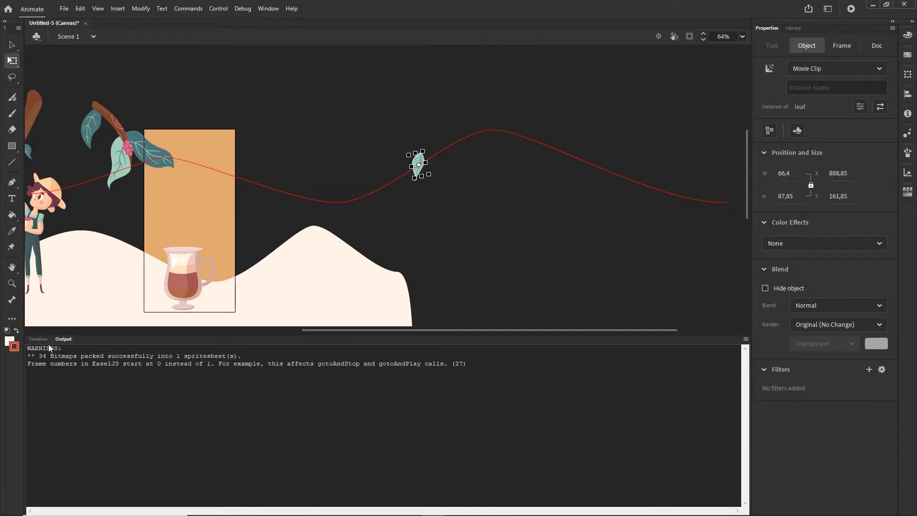
{"action": "left_click", "coordinate": [37, 338]}
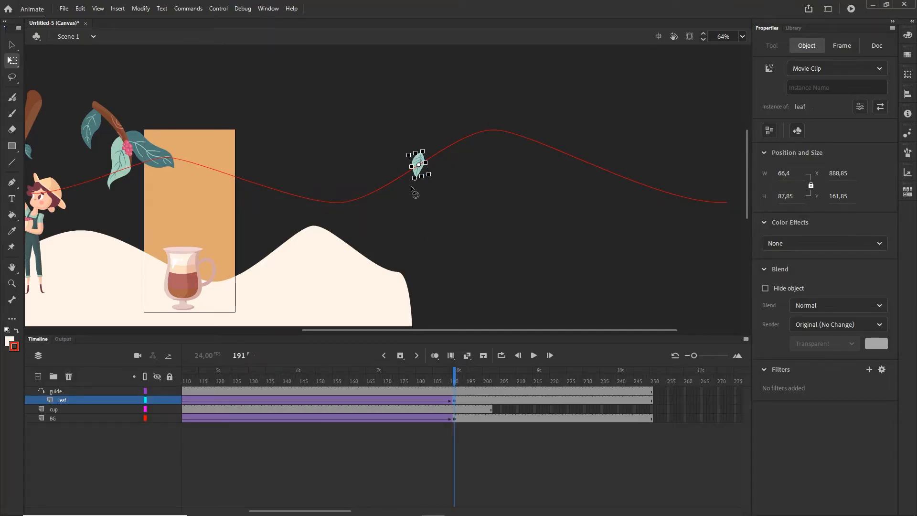
Step: Rotate the leaf at frame 191 to a clockwise quarter turn from its original orientation, and test the movie in the browser
{"action": "left_click_drag", "start_coordinate": [410, 186], "coordinate": [435, 148]}
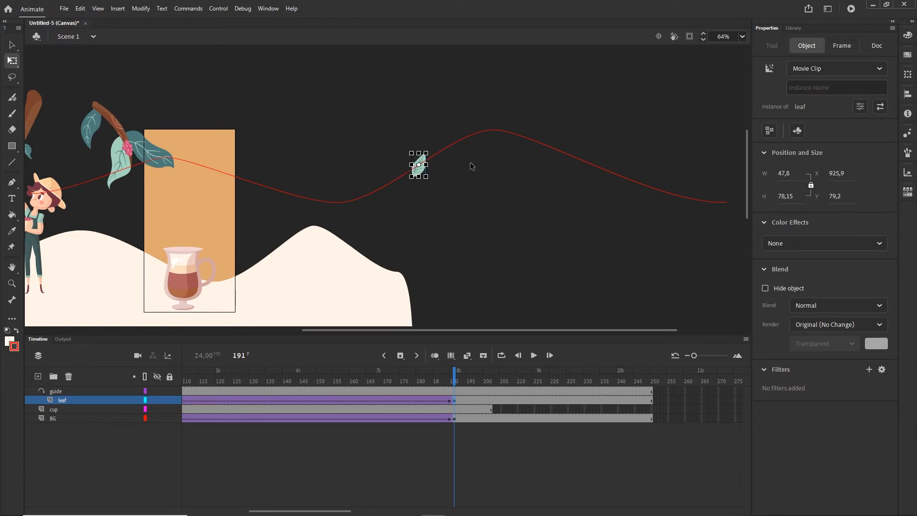
{"action": "key", "text": "ctrl+Return"}
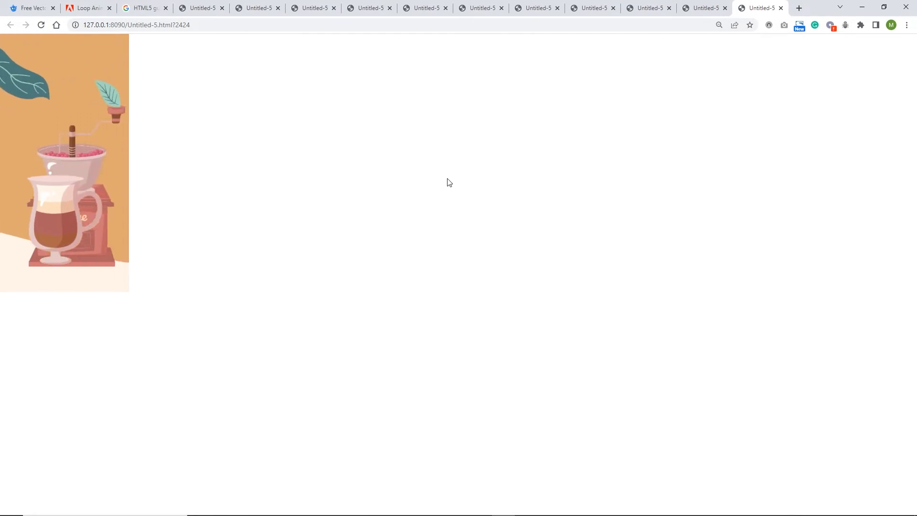
{"action": "left_click", "coordinate": [434, 507]}
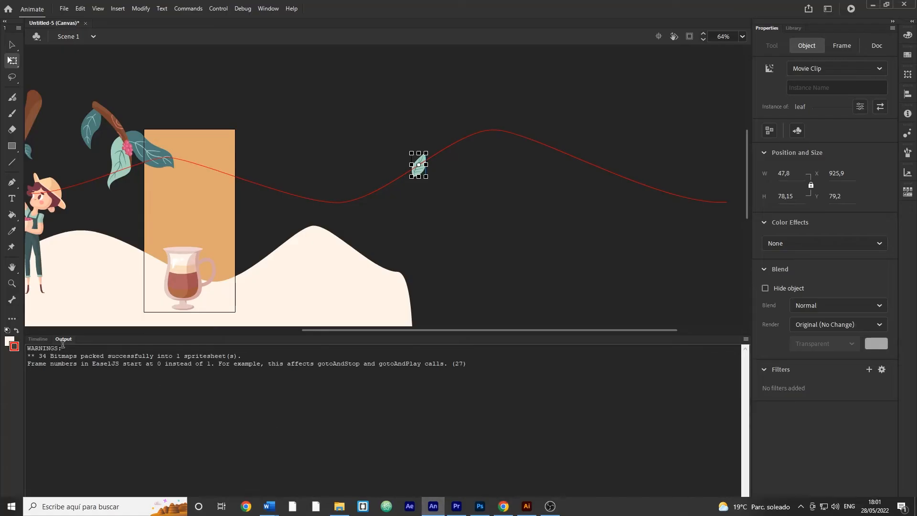
{"action": "left_click", "coordinate": [38, 339]}
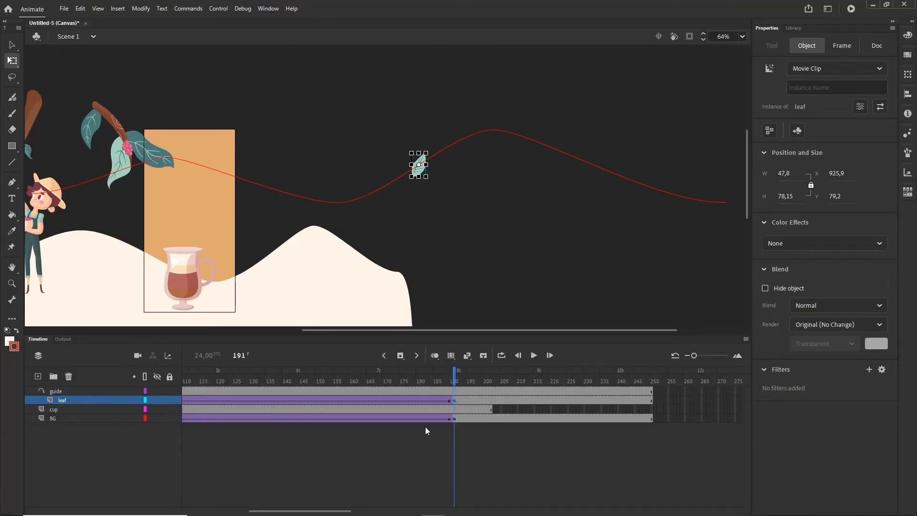
Step: Set the rotation of the leaf layer's classic tween to Clockwise
{"action": "left_click", "coordinate": [245, 400]}
{"action": "left_click", "coordinate": [256, 400]}
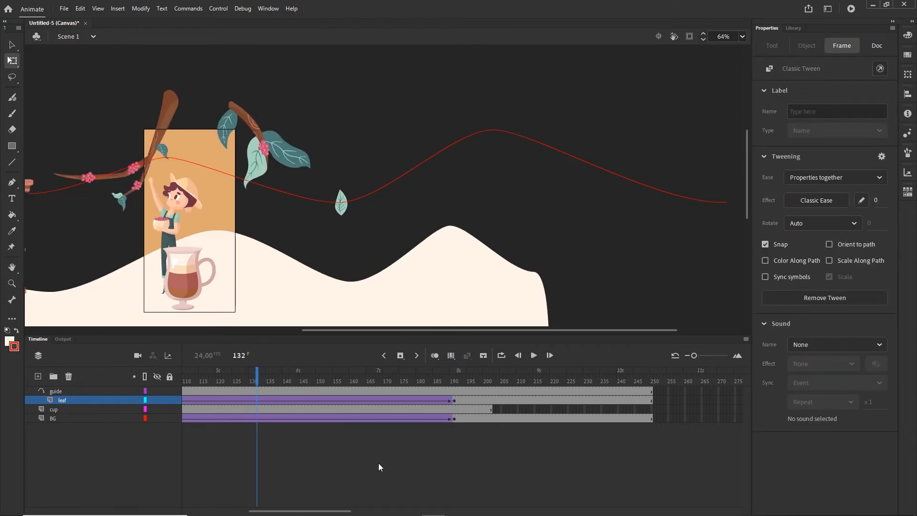
{"action": "left_click", "coordinate": [854, 224]}
{"action": "left_click", "coordinate": [812, 269]}
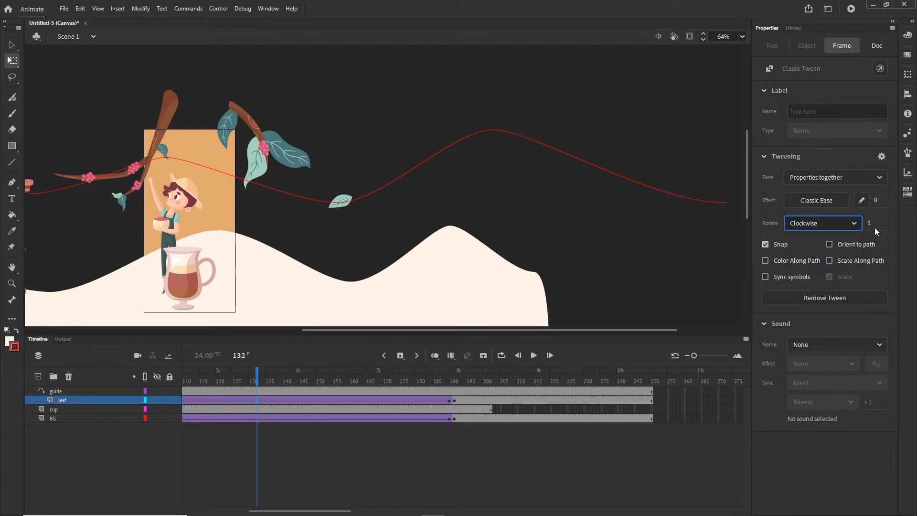
Step: Set the leaf tween's clockwise rotation count to 3, test the movie in the browser, and return to the Animate timeline
{"action": "left_click", "coordinate": [870, 224]}
{"action": "type", "text": "3"}
{"action": "left_click", "coordinate": [549, 455]}
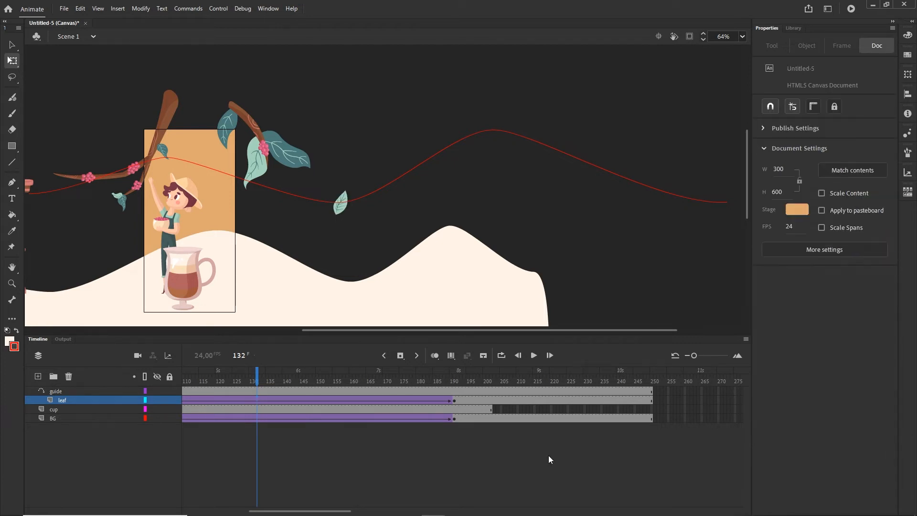
{"action": "key", "text": "ctrl+Return"}
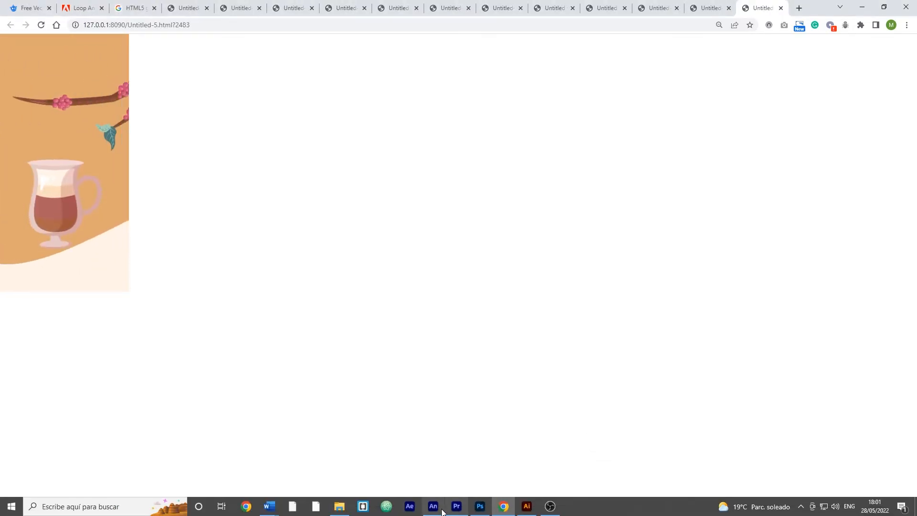
{"action": "left_click", "coordinate": [433, 506]}
{"action": "left_click", "coordinate": [41, 340]}
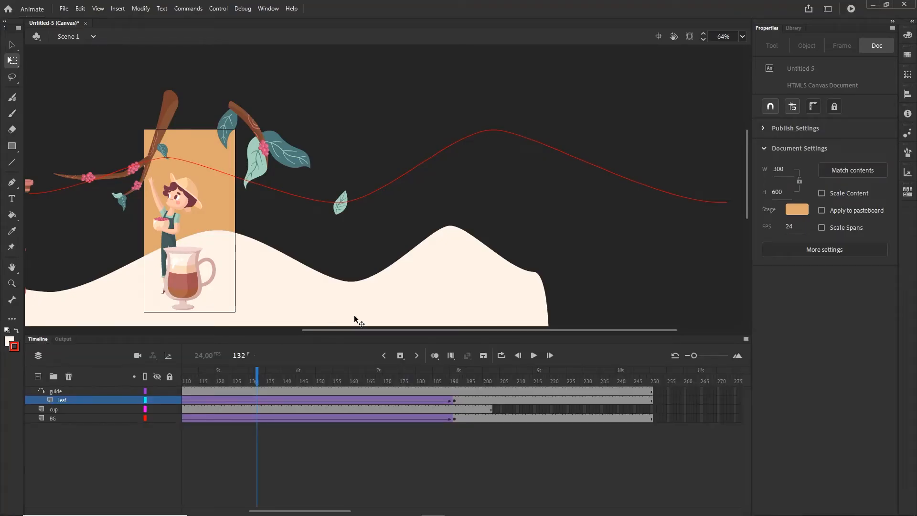
Step: Undo the last rotation changes to the leaf layer's classic tween
{"action": "key", "text": "ctrl+z"}
{"action": "key", "text": "ctrl+z"}
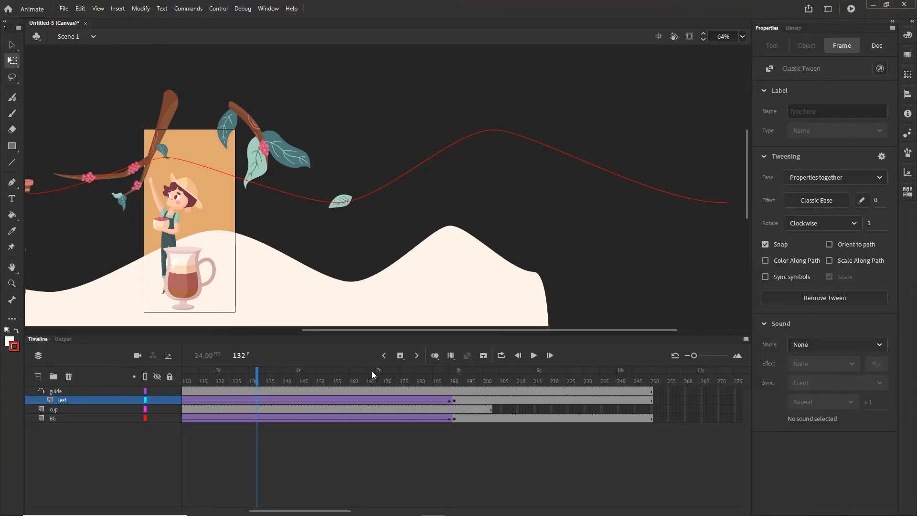
{"action": "key", "text": "ctrl+z"}
Step: Return to frame 1 and duplicate the guide and leaf layers together
{"action": "left_click_drag", "start_coordinate": [258, 378], "coordinate": [149, 371]}
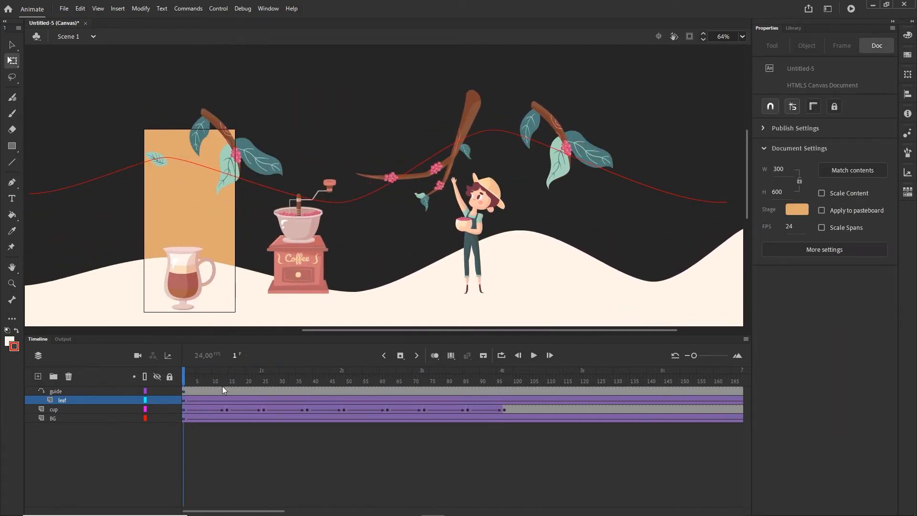
{"action": "left_click", "coordinate": [61, 402]}
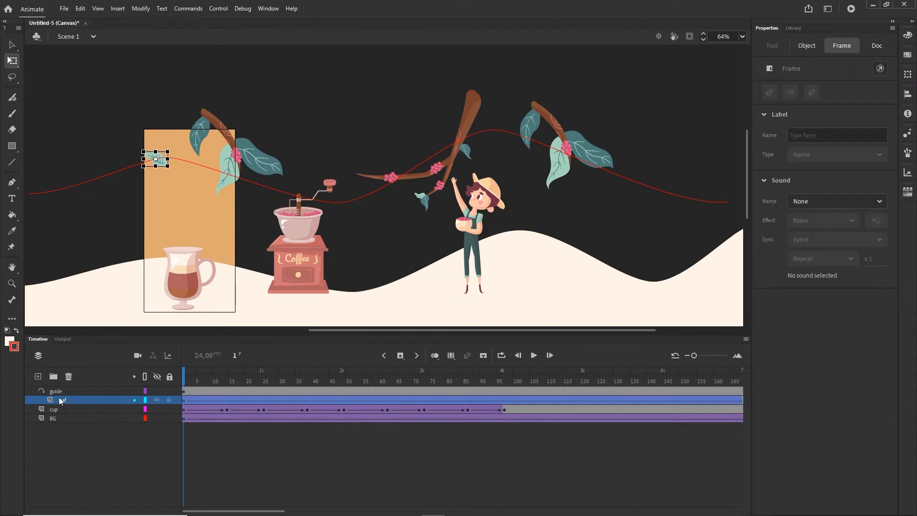
{"action": "left_click", "coordinate": [55, 392], "text": "shift"}
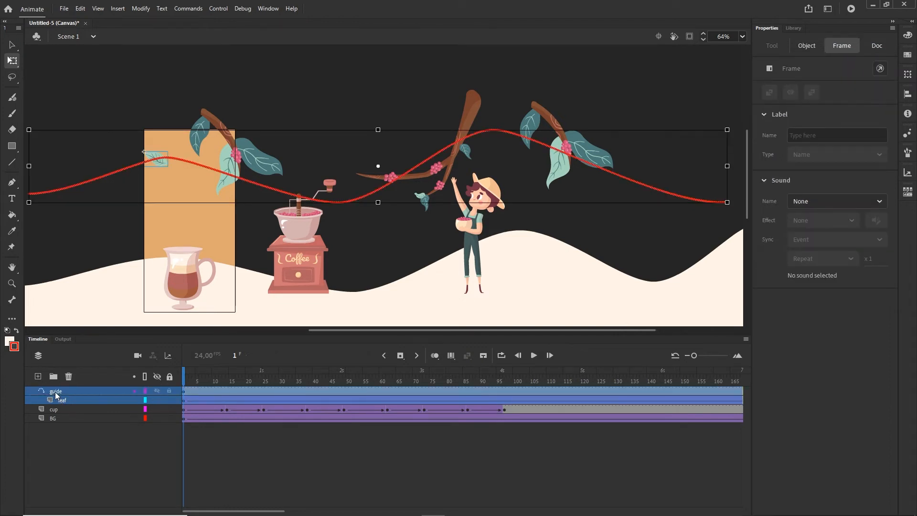
{"action": "right_click", "coordinate": [56, 394]}
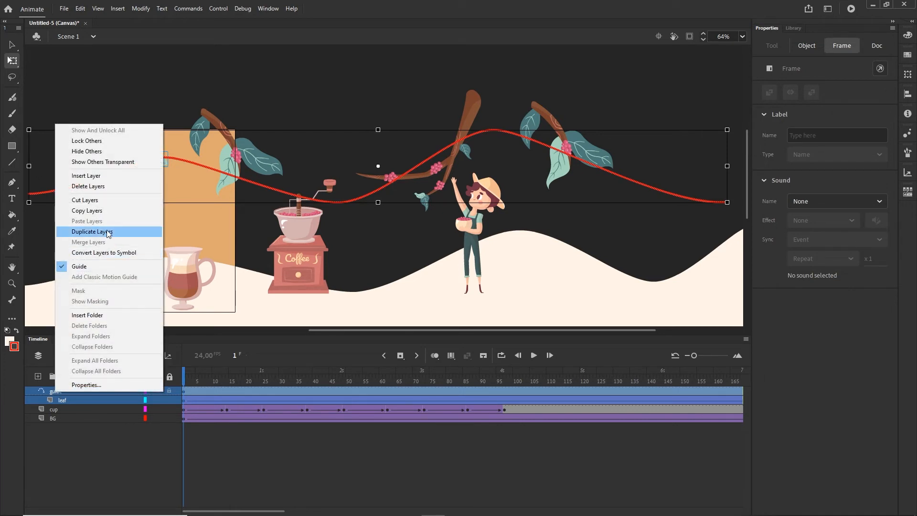
{"action": "left_click", "coordinate": [92, 231]}
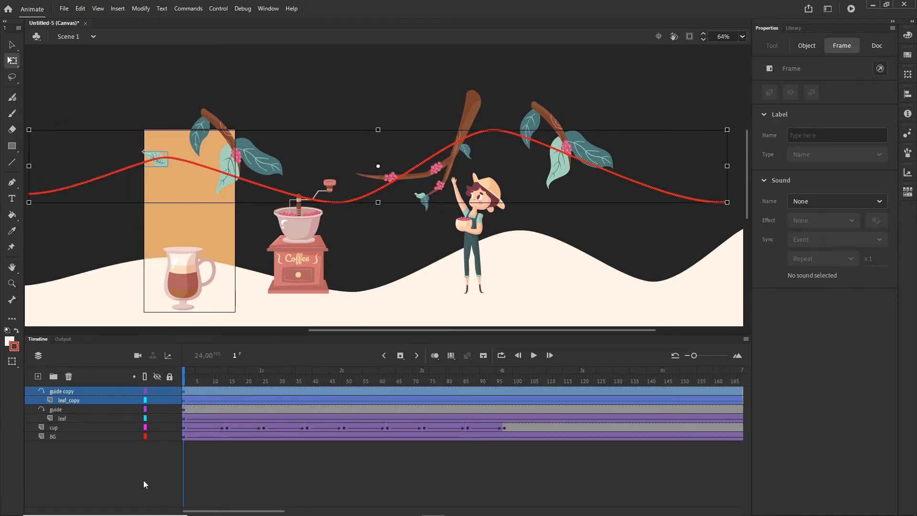
Step: Move the path on the guide copy layer straight down by about 100 px
{"action": "left_click", "coordinate": [105, 451]}
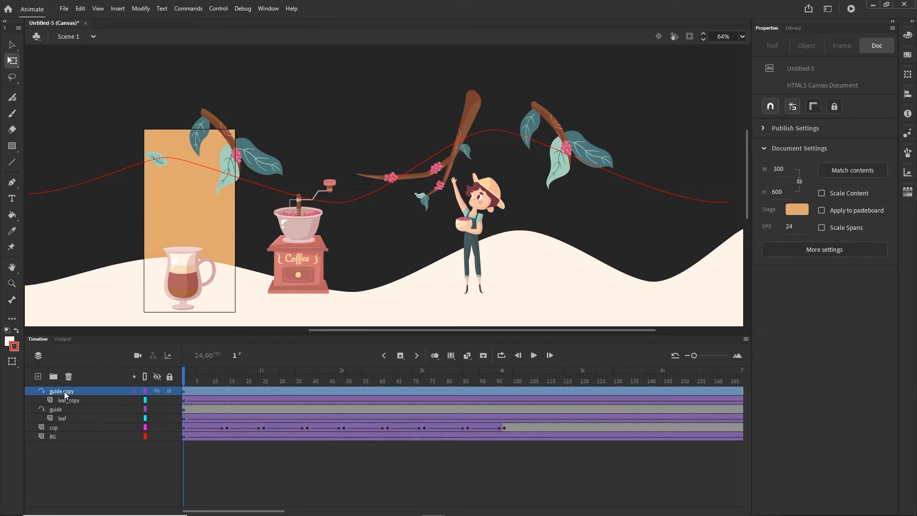
{"action": "left_click", "coordinate": [186, 392]}
{"action": "key", "text": "shift+Down"}
{"action": "key", "text": "shift+Down"}
{"action": "key", "text": "shift+Down"}
{"action": "key", "text": "shift+Down"}
{"action": "key", "text": "shift+Down"}
{"action": "key", "text": "shift+Down"}
{"action": "key", "text": "shift+Down"}
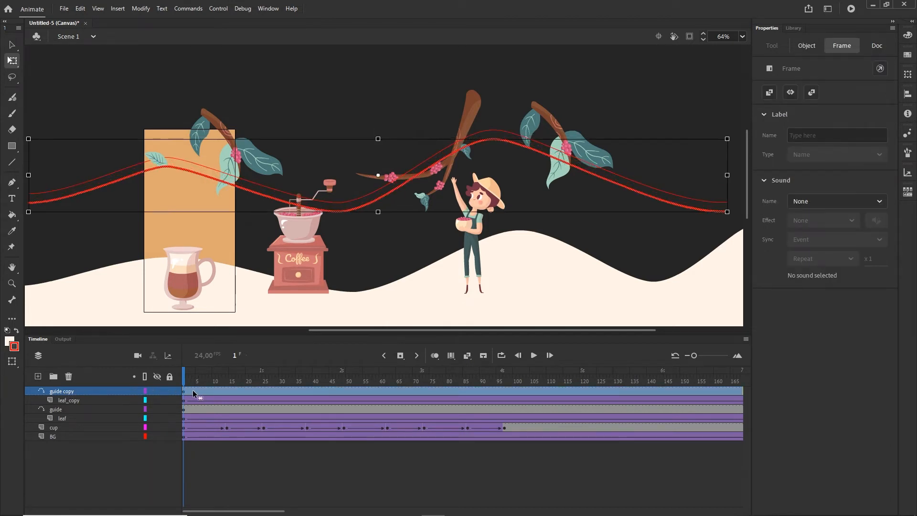
{"action": "key", "text": "shift+Down"}
{"action": "key", "text": "shift+Down"}
{"action": "key", "text": "shift+Down"}
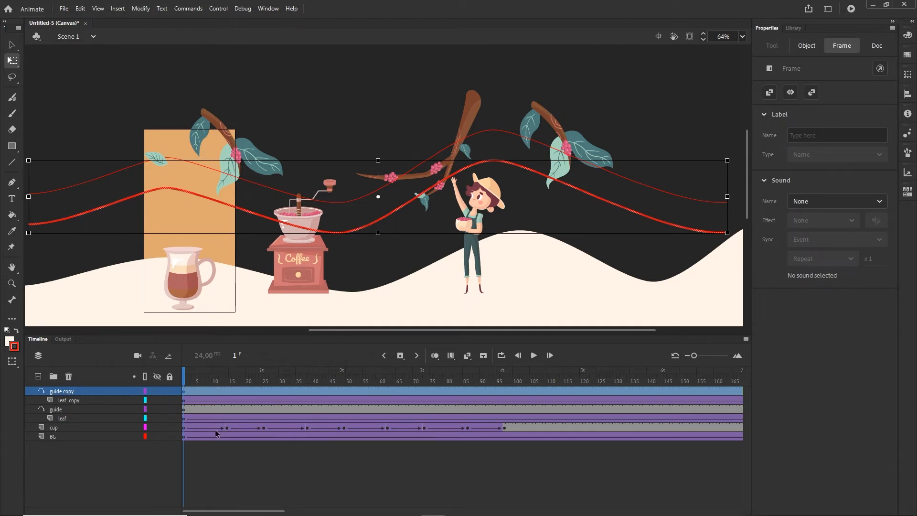
Step: At frame 1, move the leaf_copy leaf along the lower guide path until it sits just outside the stage's left edge
{"action": "left_click", "coordinate": [64, 400]}
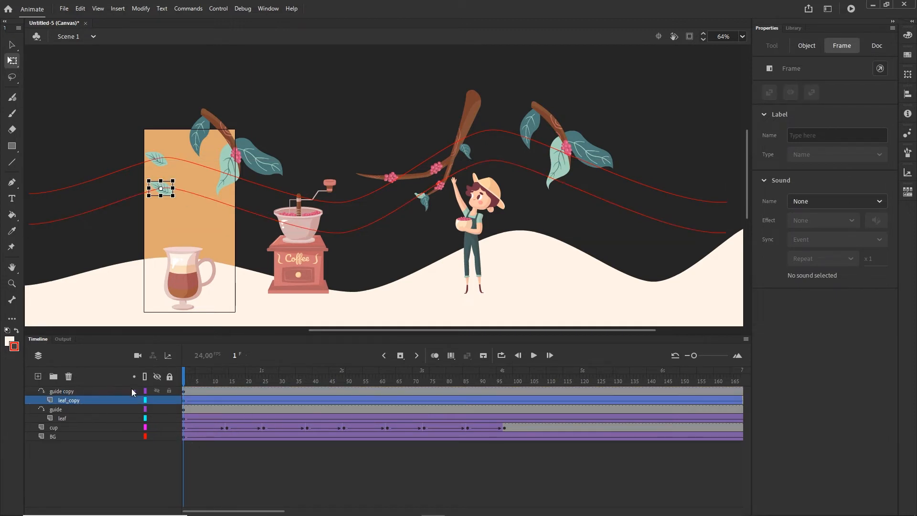
{"action": "left_click", "coordinate": [197, 377]}
{"action": "left_click_drag", "start_coordinate": [197, 377], "coordinate": [168, 392]}
{"action": "left_click", "coordinate": [187, 372]}
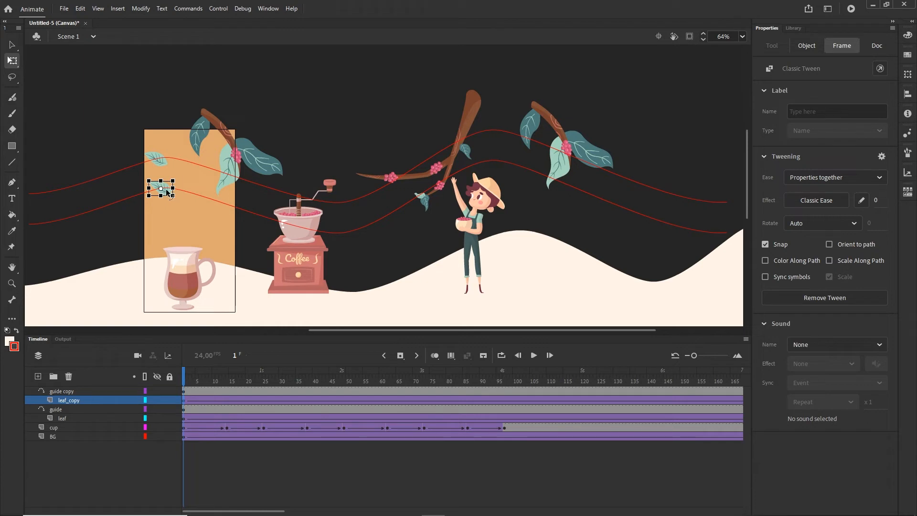
{"action": "scroll", "coordinate": [163, 189], "scroll_direction": "up", "scroll_amount": 2}
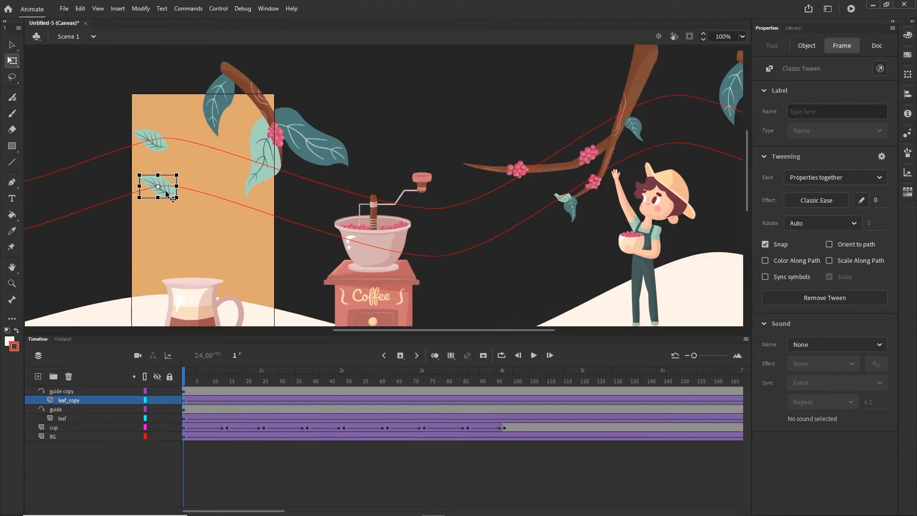
{"action": "left_click_drag", "start_coordinate": [171, 195], "coordinate": [125, 211]}
Step: Check the leaf_copy layer's leaf at frame 191 and hide the original guide and leaf layers
{"action": "left_click_drag", "start_coordinate": [192, 382], "coordinate": [671, 382]}
{"action": "left_click", "coordinate": [650, 401]}
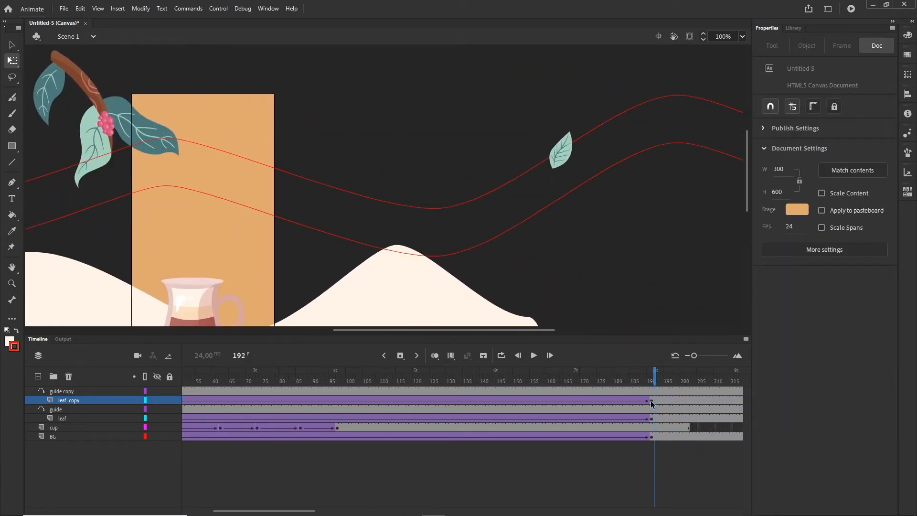
{"action": "left_click_drag", "start_coordinate": [661, 322], "coordinate": [424, 336]}
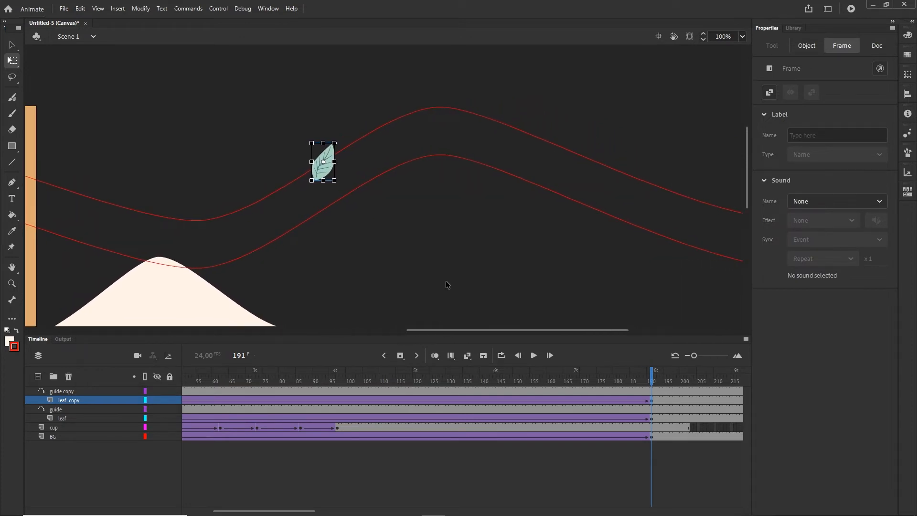
{"action": "scroll", "coordinate": [446, 249], "scroll_direction": "down", "scroll_amount": 2}
{"action": "scroll", "coordinate": [446, 249], "scroll_direction": "down", "scroll_amount": 1}
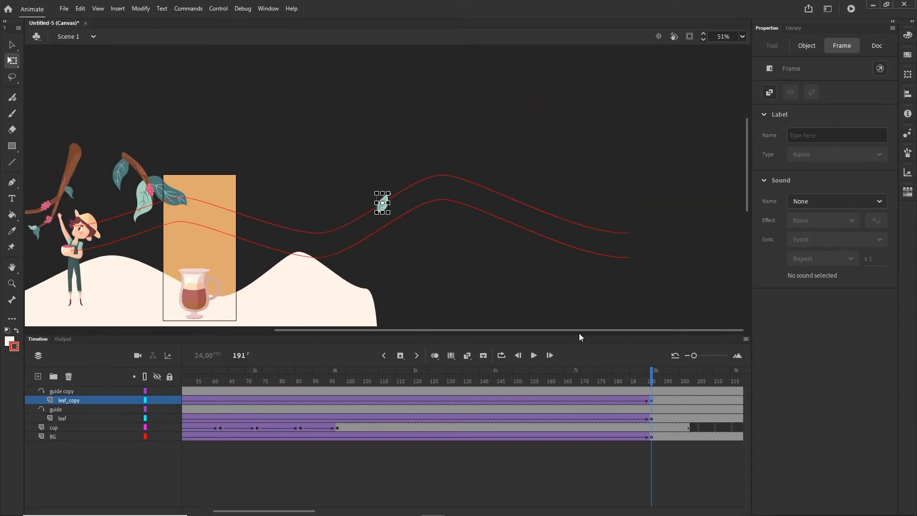
{"action": "left_click_drag", "start_coordinate": [658, 384], "coordinate": [387, 382]}
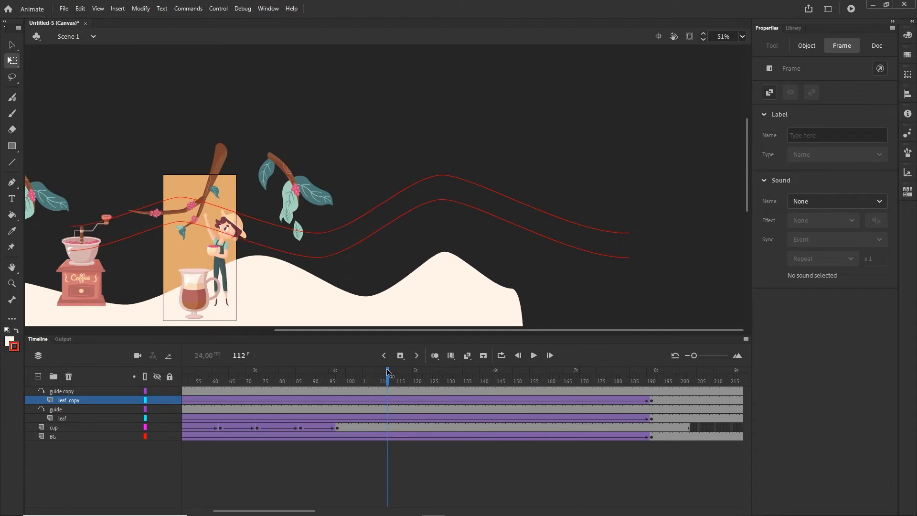
{"action": "left_click", "coordinate": [59, 418]}
{"action": "left_click", "coordinate": [57, 410]}
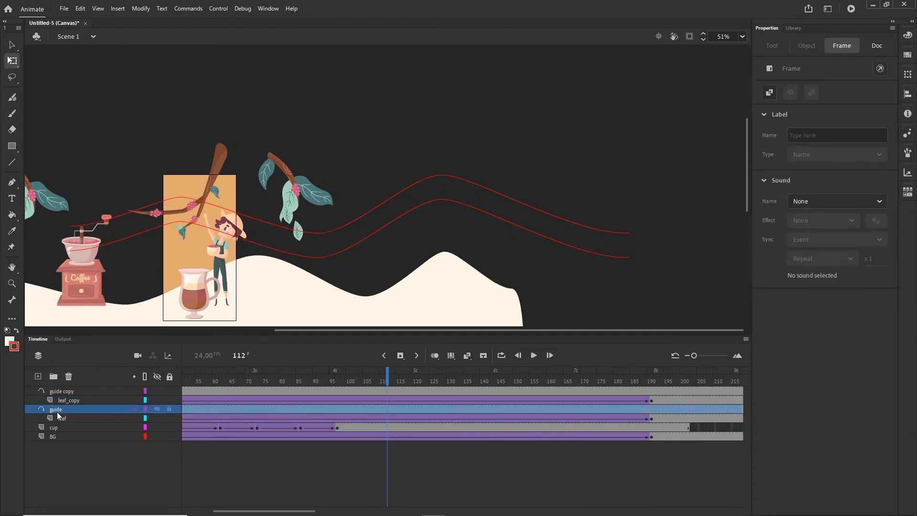
{"action": "left_click", "coordinate": [157, 409]}
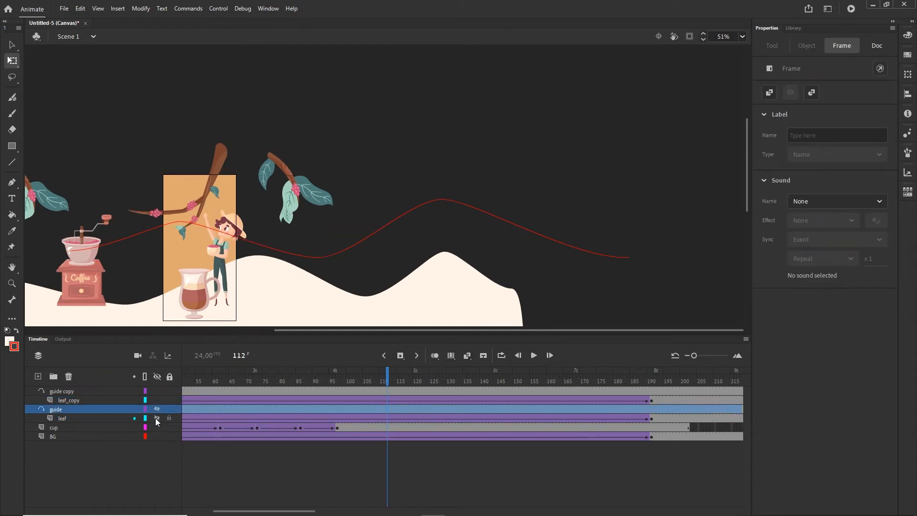
Step: Move the leaf_copy leaf at frame 191 down onto the duplicated guide path
{"action": "left_click_drag", "start_coordinate": [389, 373], "coordinate": [179, 394]}
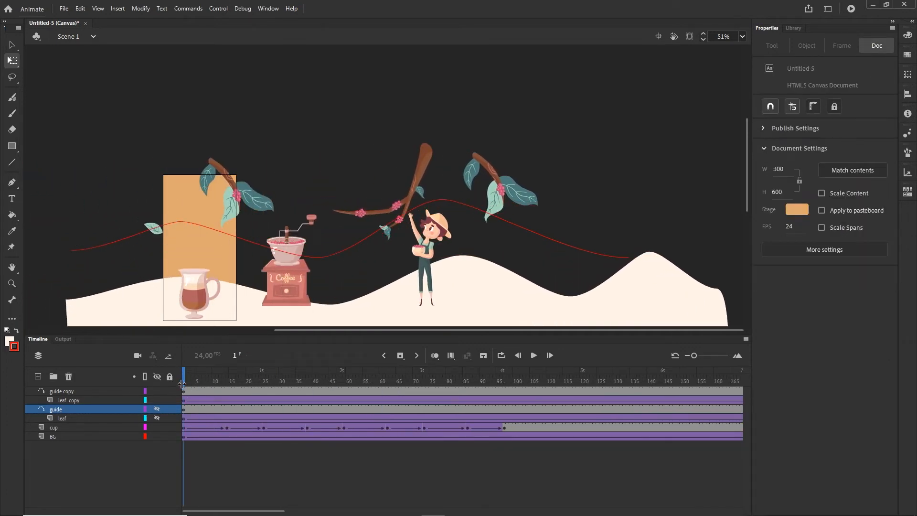
{"action": "left_click_drag", "start_coordinate": [183, 382], "coordinate": [608, 406]}
{"action": "left_click", "coordinate": [584, 401]}
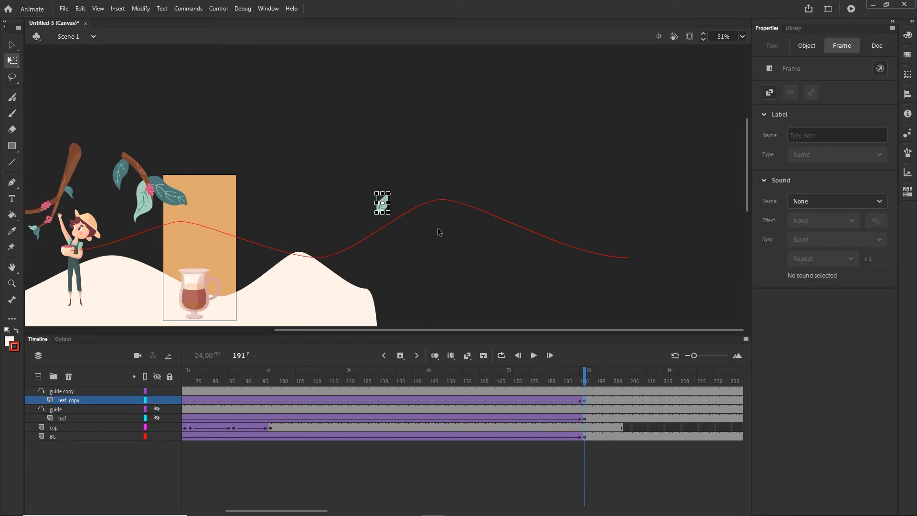
{"action": "scroll", "coordinate": [418, 222], "scroll_direction": "up", "scroll_amount": 2}
{"action": "left_click_drag", "start_coordinate": [371, 207], "coordinate": [388, 234]}
Step: Rotate the leaf_copy leaf at frame 1 clockwise by roughly a quarter turn
{"action": "left_click_drag", "start_coordinate": [585, 382], "coordinate": [136, 391]}
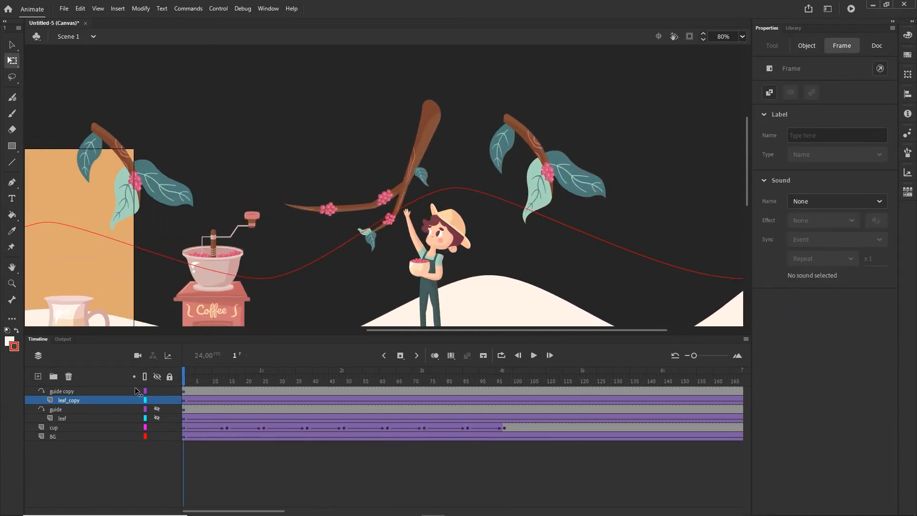
{"action": "left_click", "coordinate": [164, 306]}
{"action": "left_click_drag", "start_coordinate": [206, 220], "coordinate": [371, 213]}
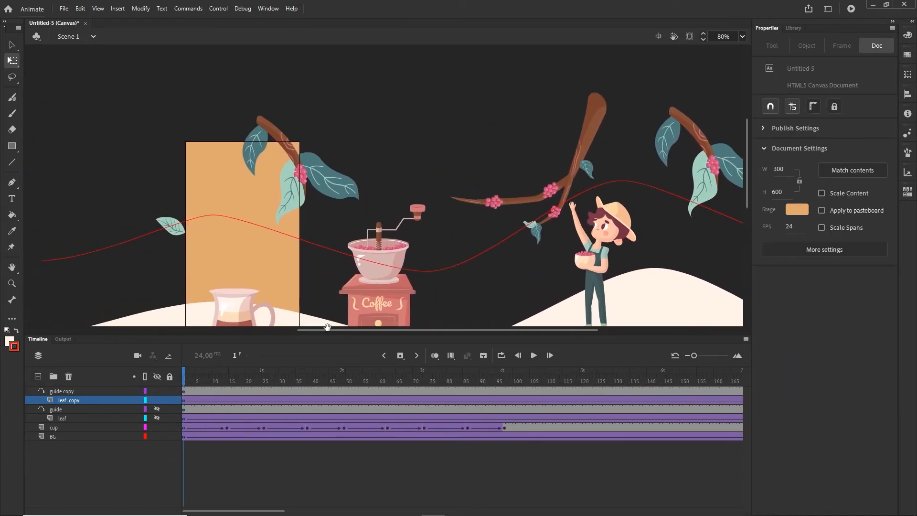
{"action": "left_click", "coordinate": [185, 401]}
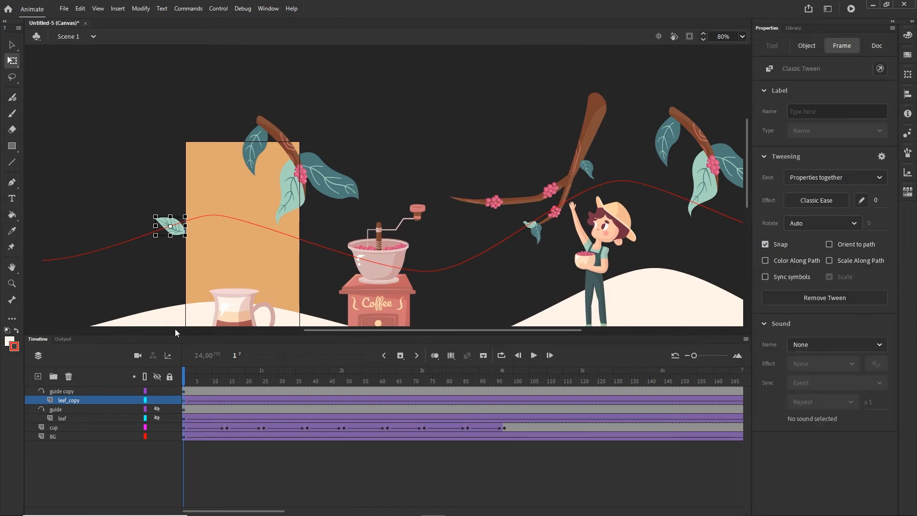
{"action": "left_click_drag", "start_coordinate": [189, 244], "coordinate": [196, 225]}
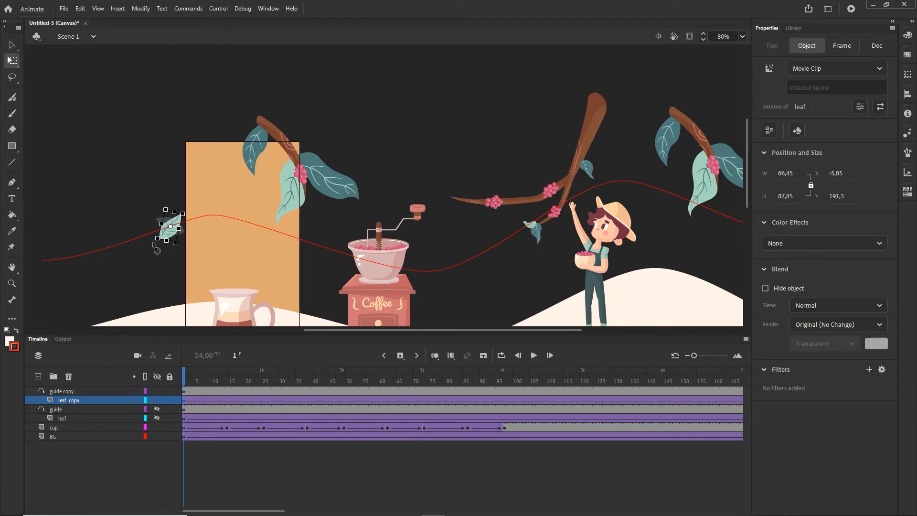
Step: Show the original guide and leaf layers again, and shift the duplicated guide and leaf frames to start at about frame 32
{"action": "left_click", "coordinate": [157, 418]}
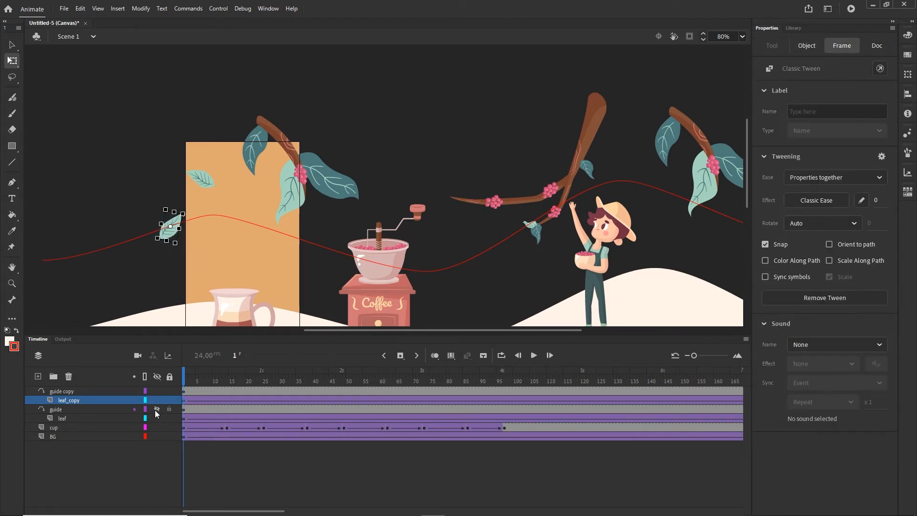
{"action": "left_click", "coordinate": [156, 408]}
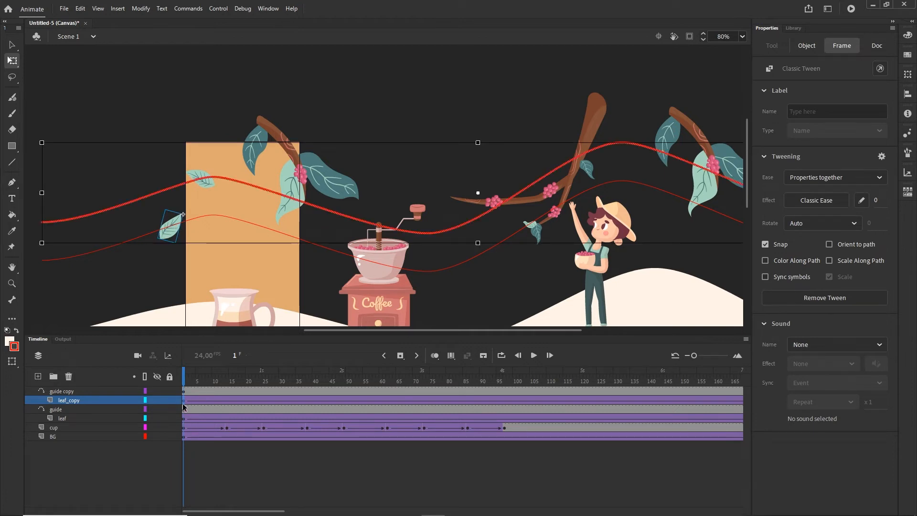
{"action": "left_click_drag", "start_coordinate": [183, 397], "coordinate": [183, 405]}
{"action": "left_click_drag", "start_coordinate": [282, 510], "coordinate": [346, 510]}
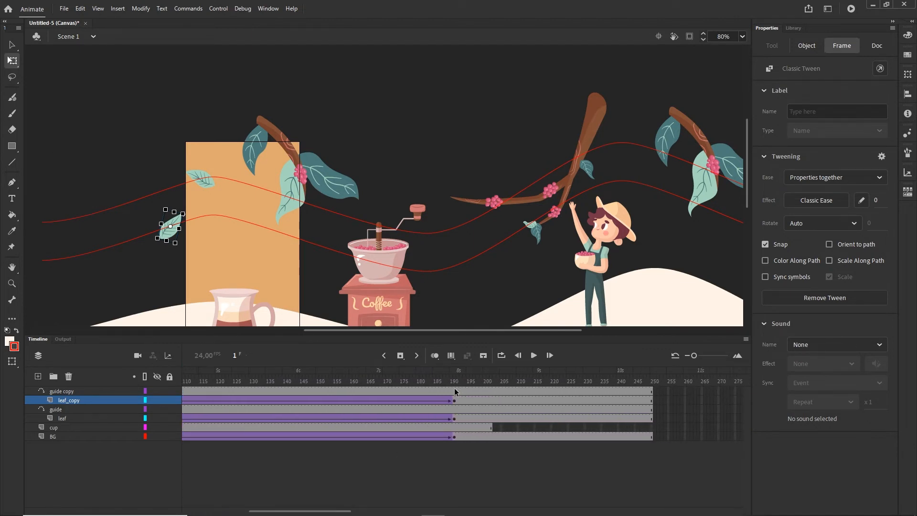
{"action": "left_click", "coordinate": [454, 391], "text": "shift"}
{"action": "left_click_drag", "start_coordinate": [400, 399], "coordinate": [124, 391]}
Step: Test the movie with both leaves in the browser and return to the Animate timeline
{"action": "key", "text": "ctrl+Return"}
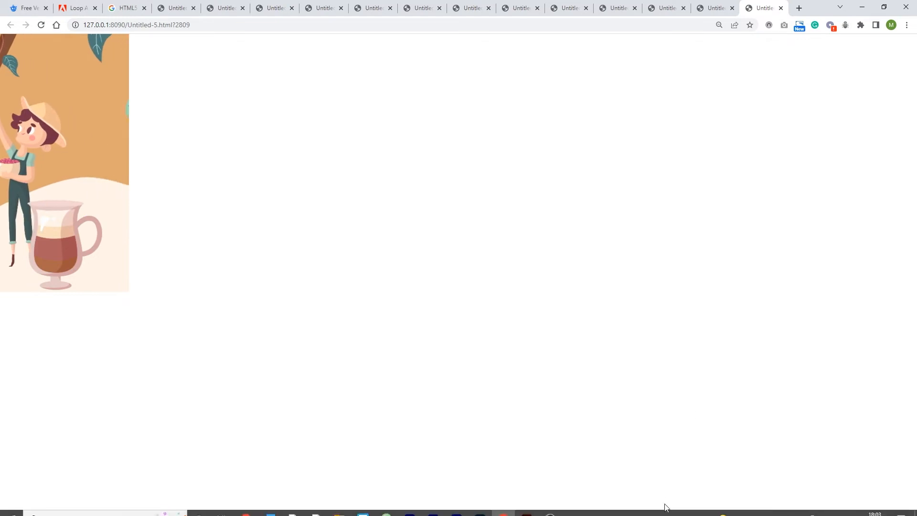
{"action": "left_click", "coordinate": [433, 505]}
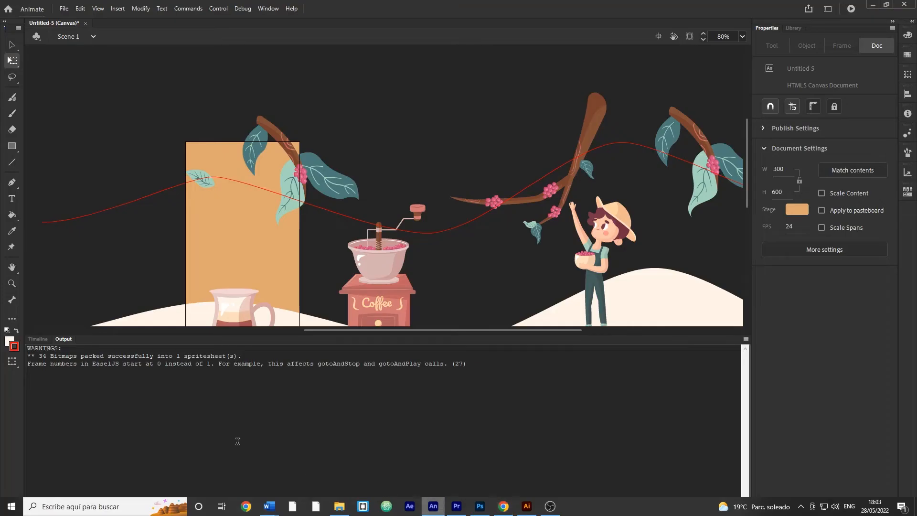
{"action": "left_click", "coordinate": [41, 339]}
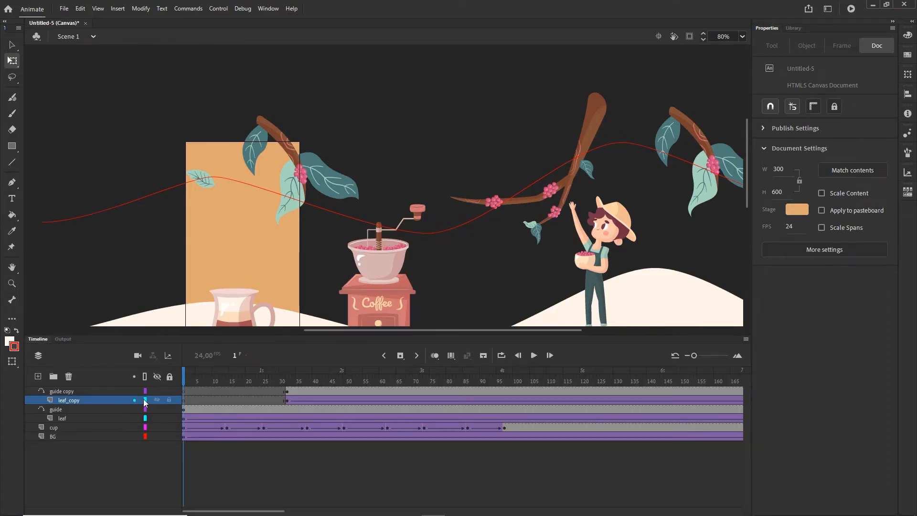
Step: Duplicate the four guide and leaf layers together to add two more guided leaves
{"action": "left_click", "coordinate": [61, 417]}
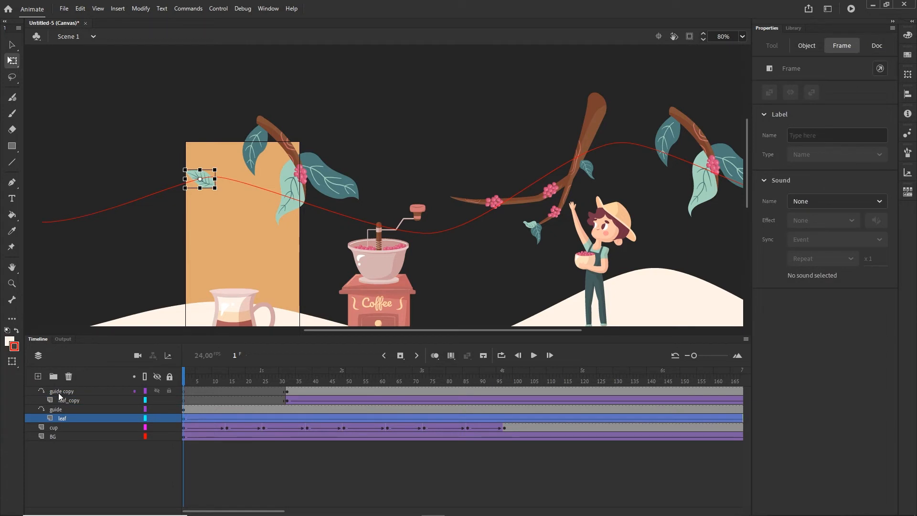
{"action": "left_click", "coordinate": [61, 395], "text": "shift"}
{"action": "right_click", "coordinate": [61, 396]}
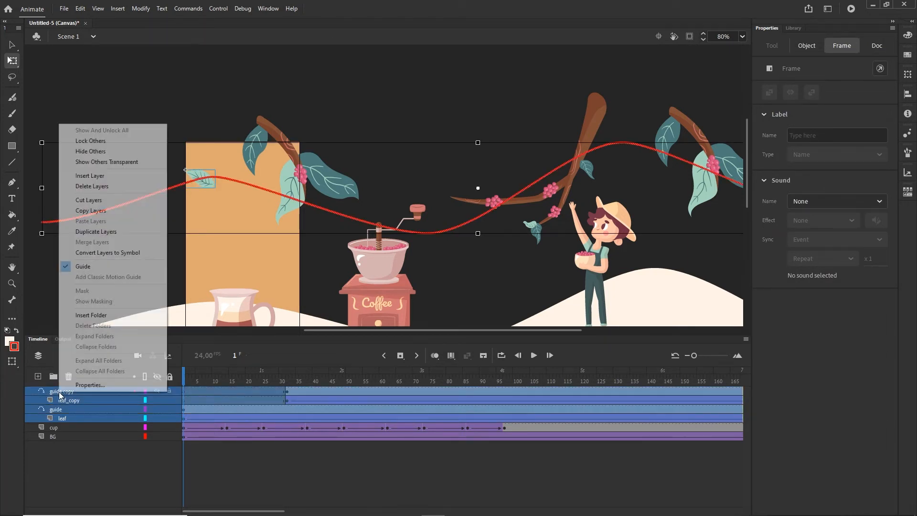
{"action": "left_click", "coordinate": [98, 231]}
{"action": "left_click", "coordinate": [226, 491]}
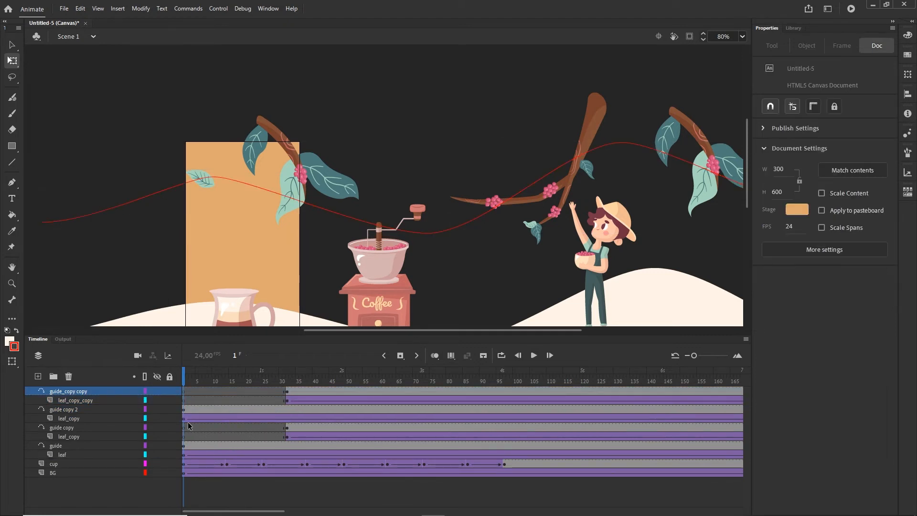
Step: Shift all frames of the two newly duplicated guide and leaf pairs so they start at about frames 65 and 96
{"action": "left_click", "coordinate": [184, 419]}
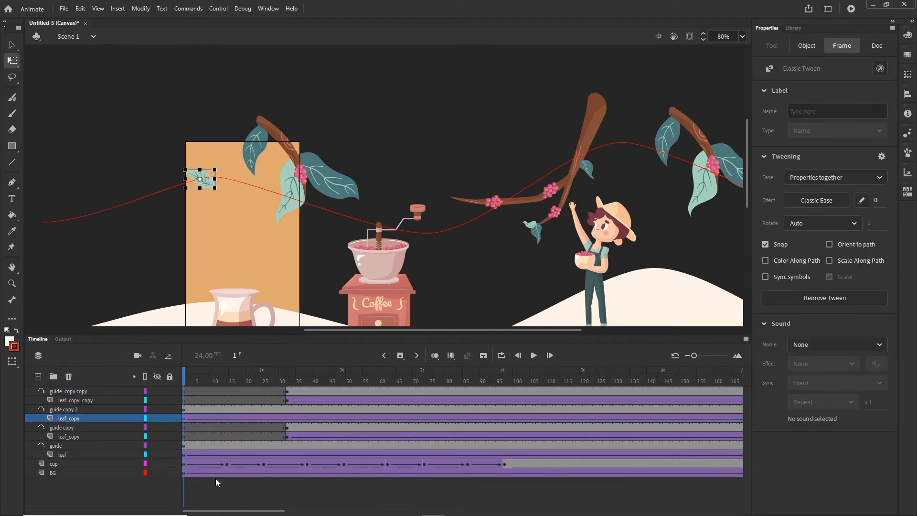
{"action": "left_click_drag", "start_coordinate": [226, 511], "coordinate": [309, 511]}
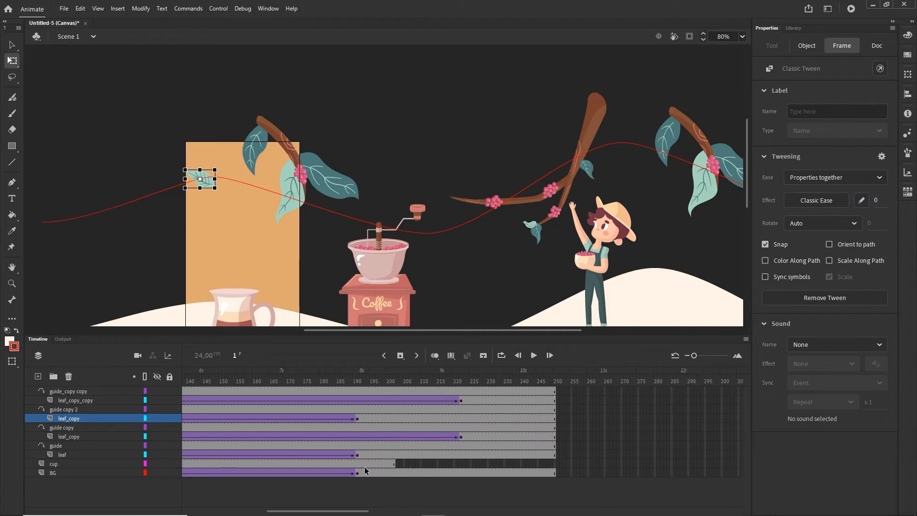
{"action": "left_click", "coordinate": [469, 389], "text": "shift"}
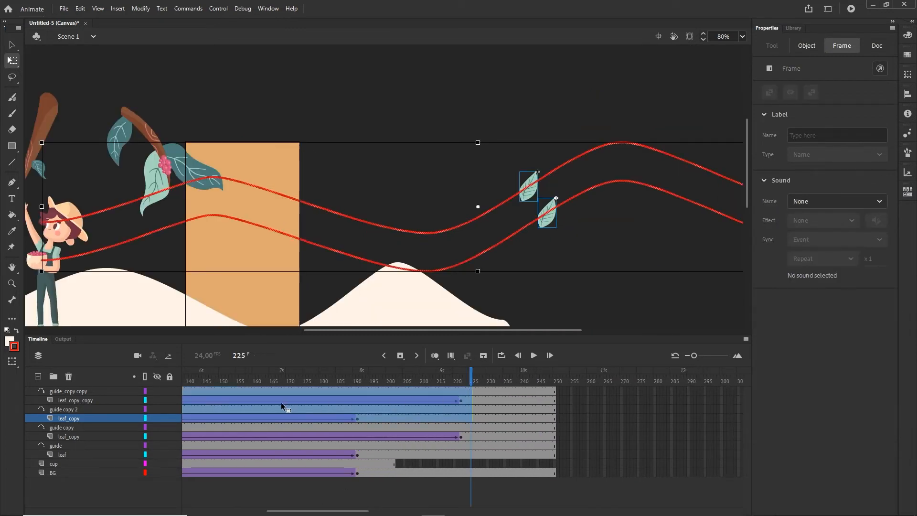
{"action": "left_click_drag", "start_coordinate": [271, 399], "coordinate": [480, 388]}
{"action": "key", "text": "Return"}
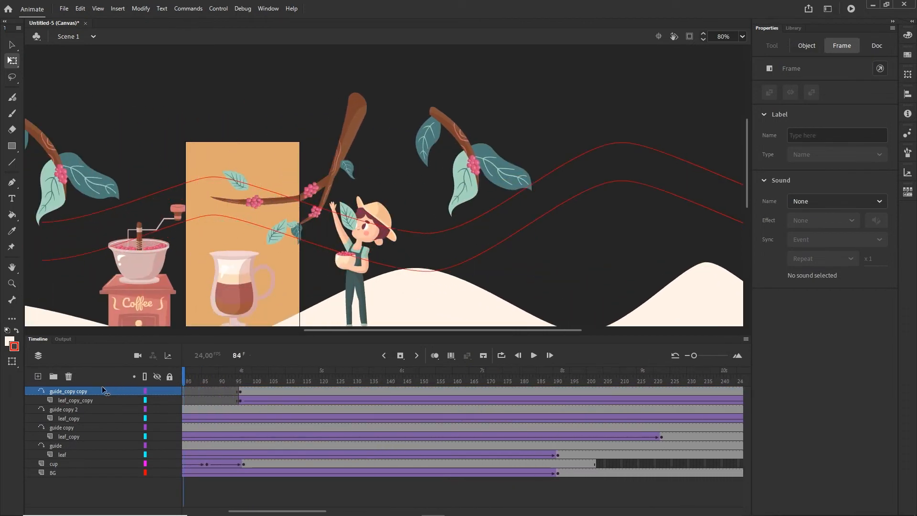
Step: Copy the cup layer's animation from frames 1–97 so that it repeats from frame 97
{"action": "left_click_drag", "start_coordinate": [220, 380], "coordinate": [504, 378]}
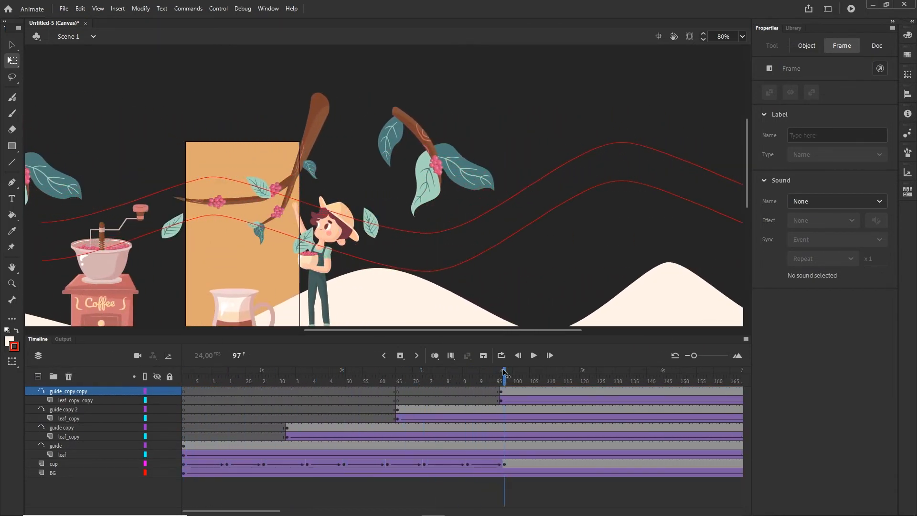
{"action": "left_click", "coordinate": [418, 261]}
{"action": "left_click_drag", "start_coordinate": [418, 261], "coordinate": [403, 196]}
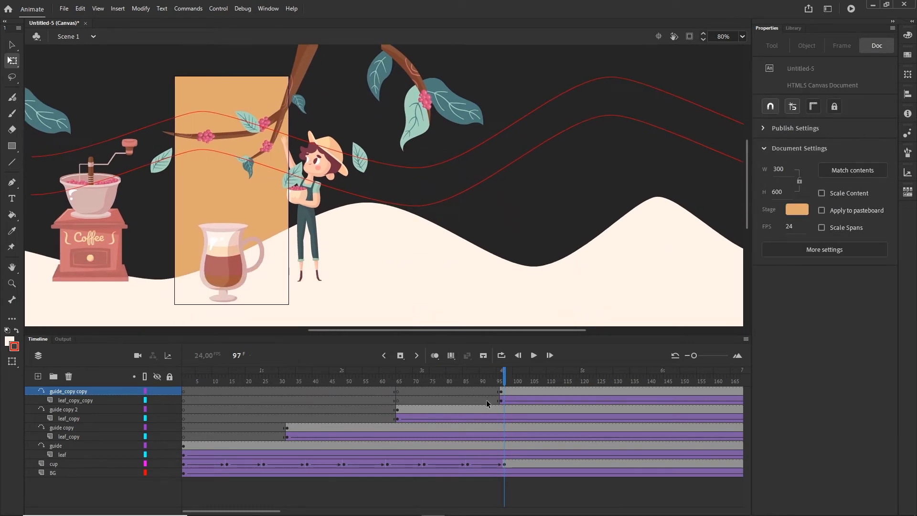
{"action": "mouse_move", "coordinate": [509, 376]}
{"action": "left_mouse_down"}
{"action": "mouse_move", "coordinate": [471, 377]}
{"action": "mouse_move", "coordinate": [507, 382]}
{"action": "left_mouse_up"}
{"action": "left_click", "coordinate": [504, 464]}
{"action": "left_click", "coordinate": [185, 464], "text": "shift"}
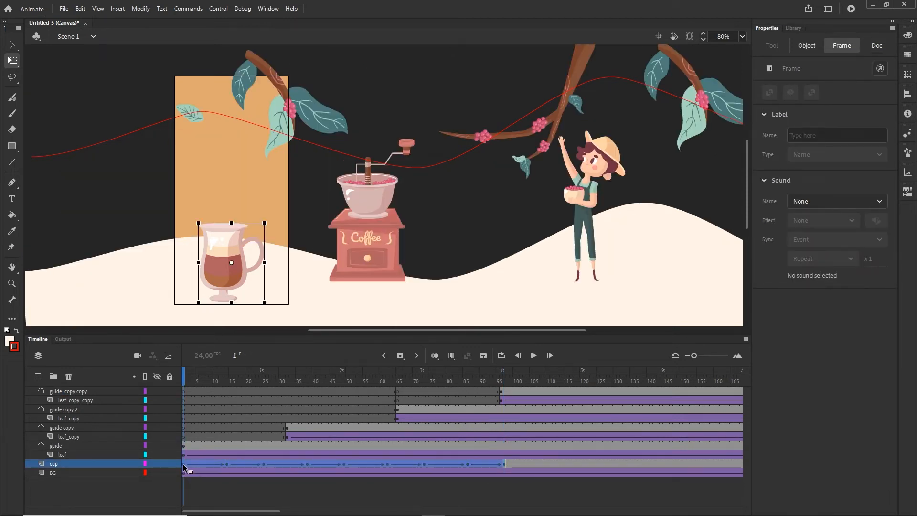
{"action": "left_click_drag", "start_coordinate": [185, 467], "coordinate": [506, 466]}
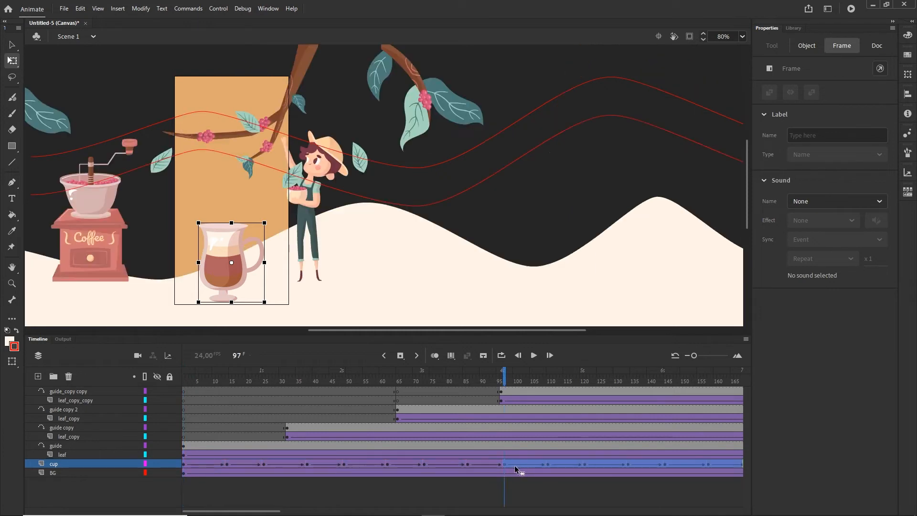
Step: Move the BG layer's ending keyframe to frame 193, in line with the cup layer's last keyframe
{"action": "left_click_drag", "start_coordinate": [504, 382], "coordinate": [184, 382]}
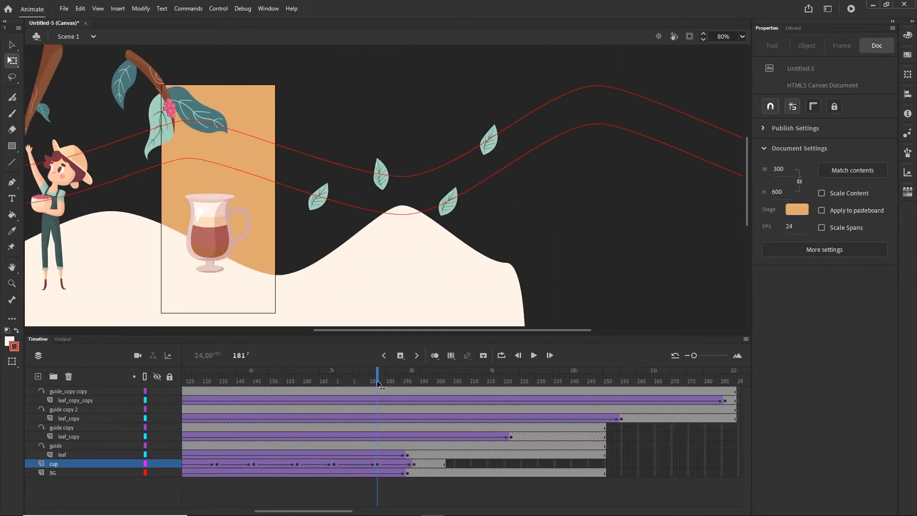
{"action": "left_click_drag", "start_coordinate": [378, 383], "coordinate": [414, 376]}
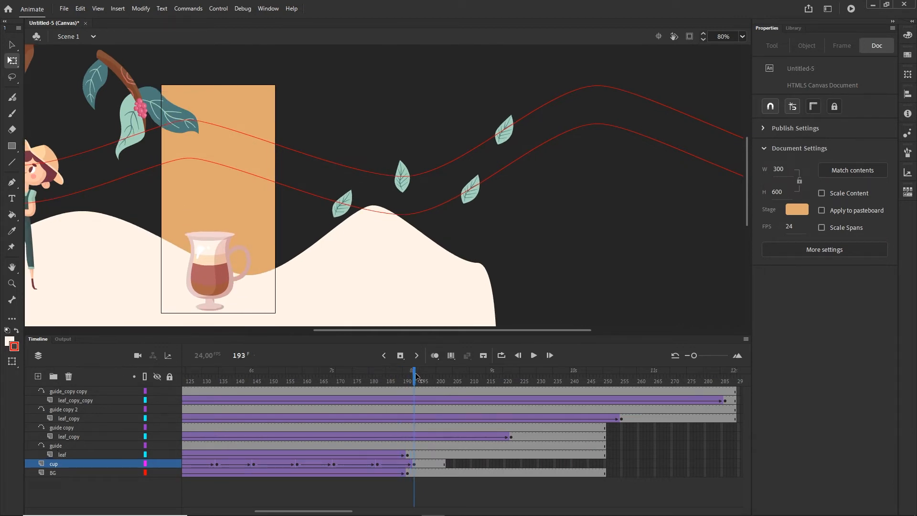
{"action": "left_click", "coordinate": [408, 474]}
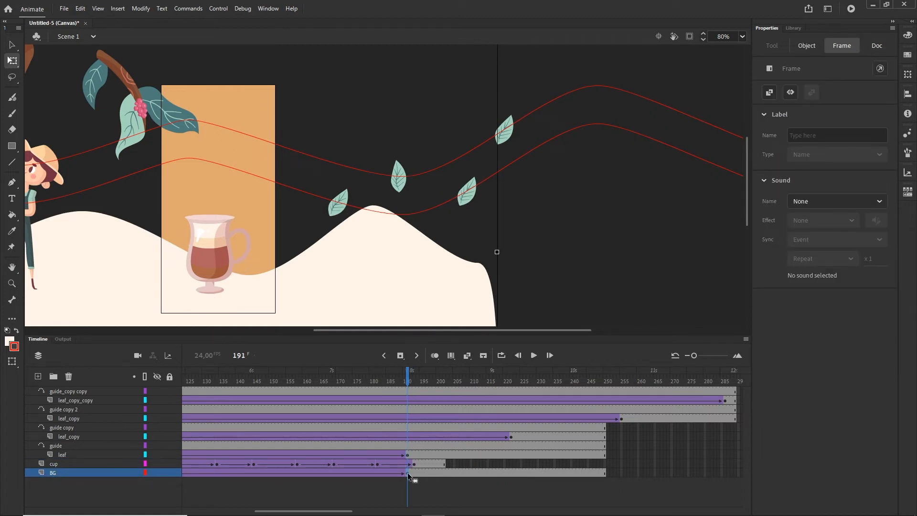
{"action": "left_click_drag", "start_coordinate": [413, 470], "coordinate": [414, 471]}
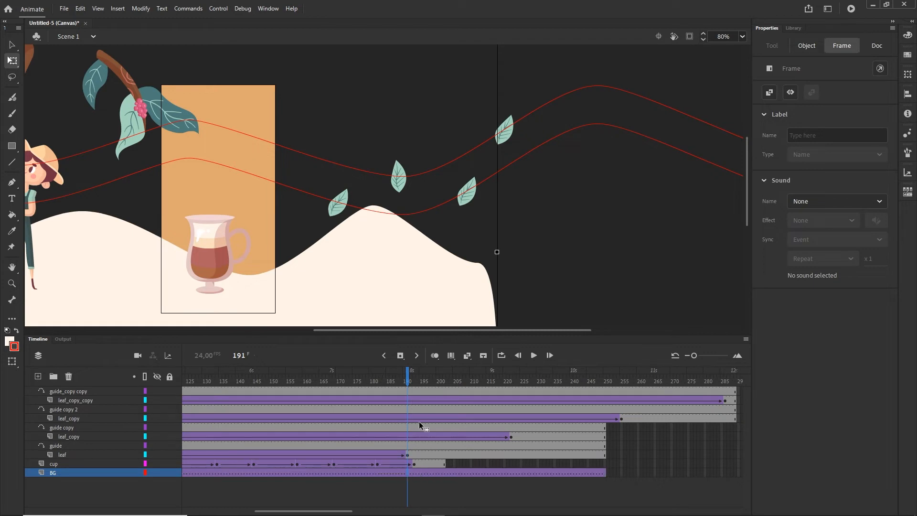
Step: Add a new layer above the topmost guide layer and, at frame 198, start a static text box on the stage
{"action": "mouse_move", "coordinate": [416, 382]}
{"action": "left_mouse_down"}
{"action": "mouse_move", "coordinate": [268, 383]}
{"action": "mouse_move", "coordinate": [350, 388]}
{"action": "mouse_move", "coordinate": [430, 377]}
{"action": "left_mouse_up"}
{"action": "left_click", "coordinate": [308, 234]}
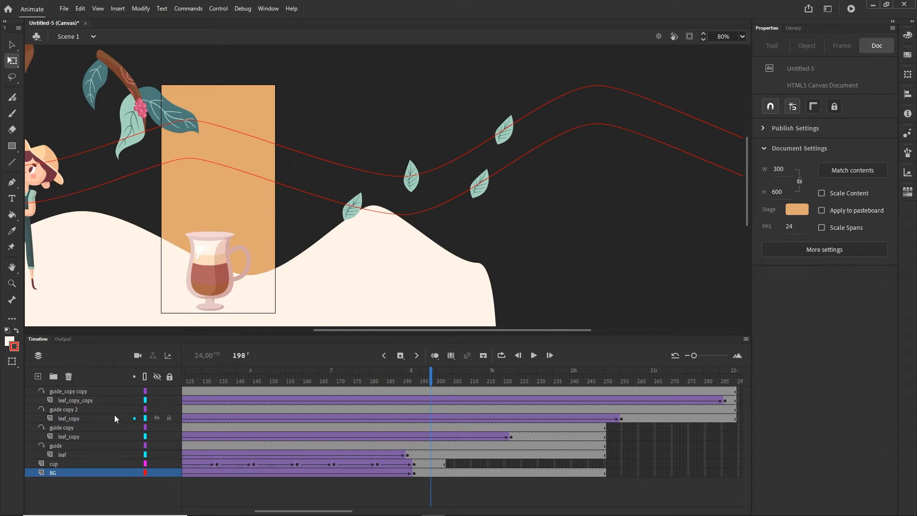
{"action": "left_click", "coordinate": [73, 393]}
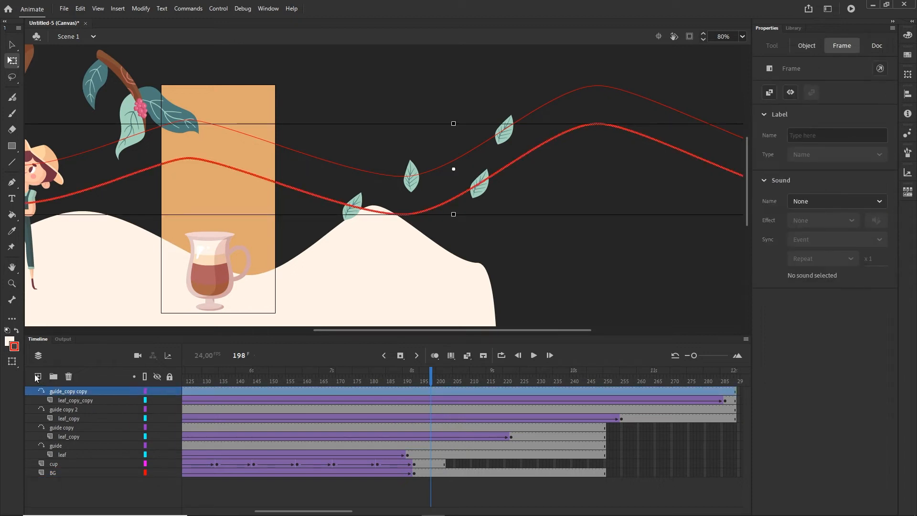
{"action": "left_click", "coordinate": [38, 378]}
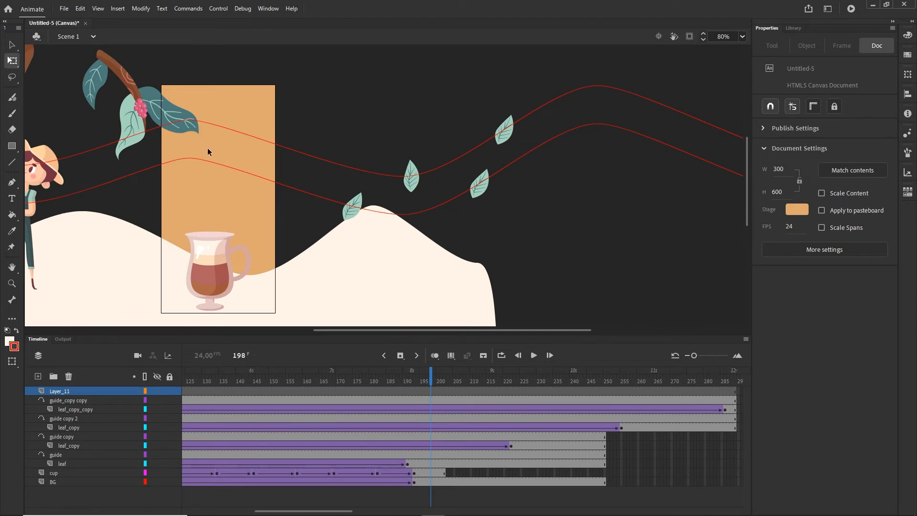
{"action": "key", "text": "t"}
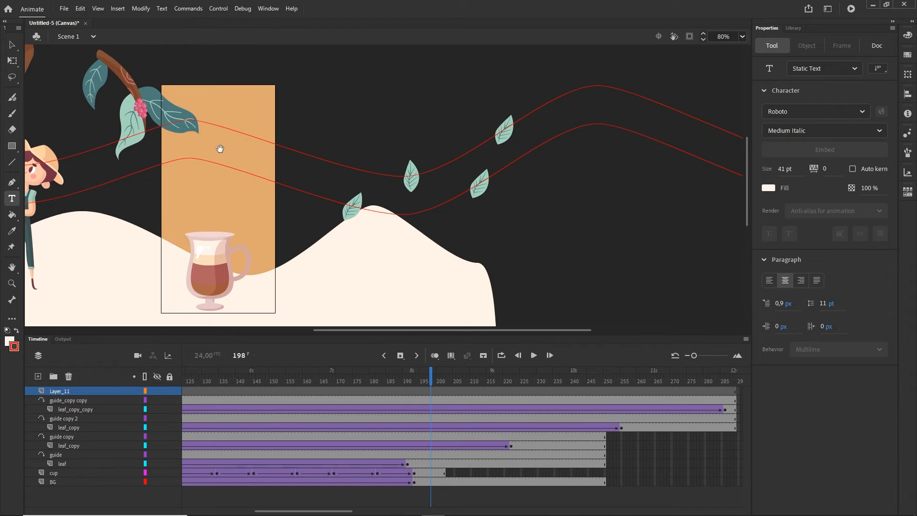
{"action": "left_click_drag", "start_coordinate": [220, 148], "coordinate": [290, 176]}
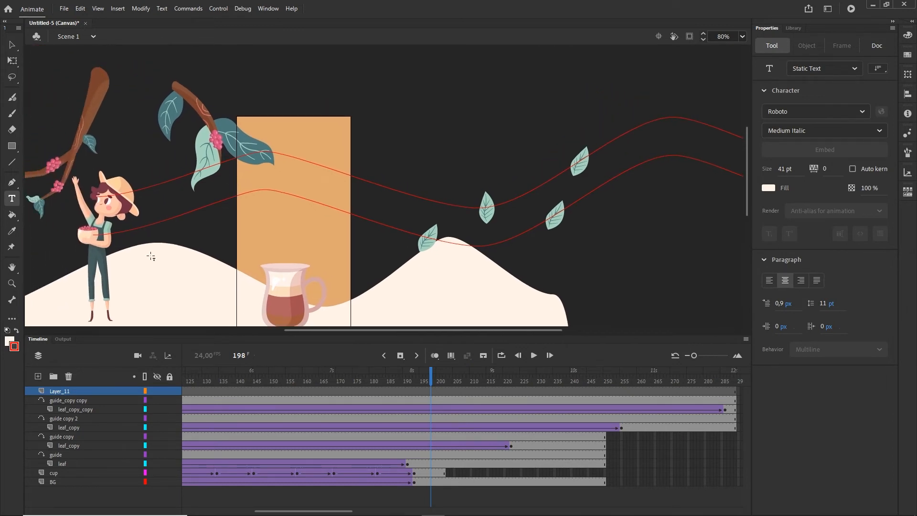
{"action": "left_click", "coordinate": [258, 181]}
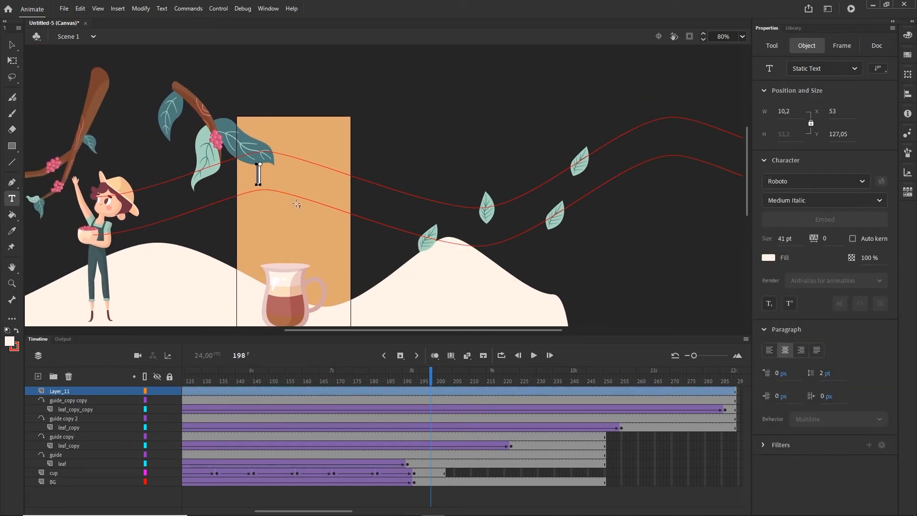
{"action": "type", "text": "d"}
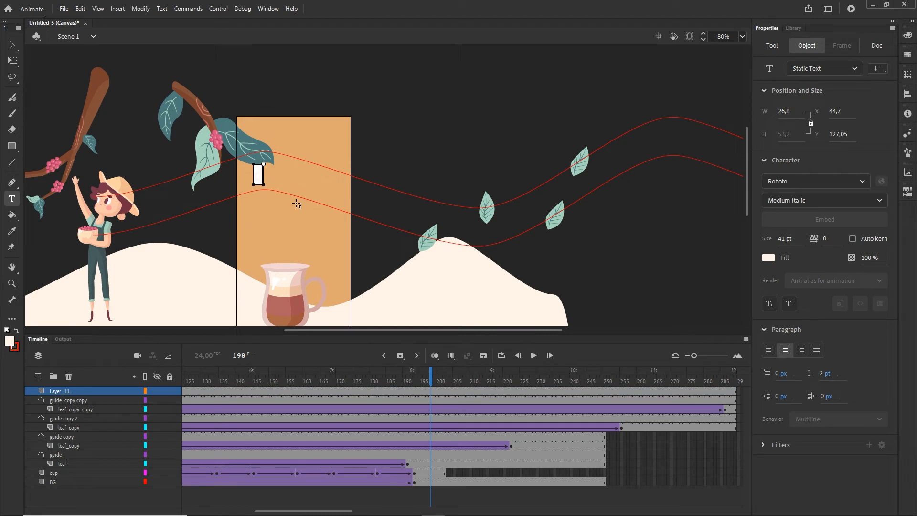
{"action": "type", "text": "o you l"}
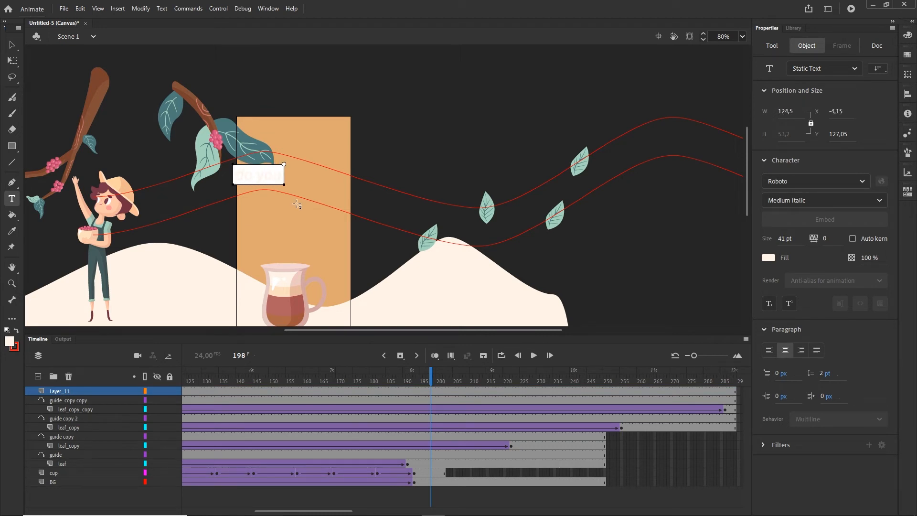
{"action": "key", "text": "BackSpace"}
{"action": "key", "text": "BackSpace"}
{"action": "key", "text": "BackSpace"}
{"action": "key", "text": "BackSpace"}
{"action": "key", "text": "BackSpace"}
{"action": "key", "text": "BackSpace"}
{"action": "key", "text": "BackSpace"}
{"action": "key", "text": "BackSpace"}
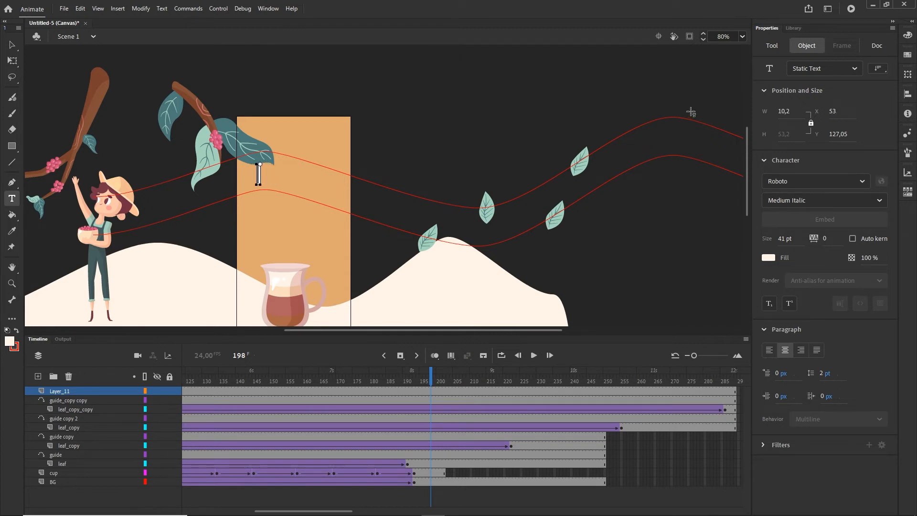
Step: Write "Do you like coffe?" in the cup's coffee colour #A25050, breaking the line after "Do you"
{"action": "left_click", "coordinate": [767, 259]}
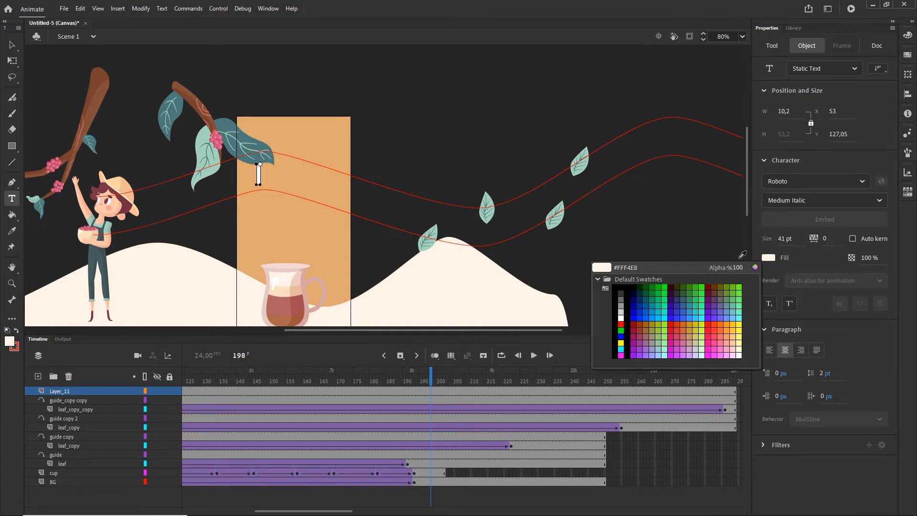
{"action": "left_click", "coordinate": [300, 309]}
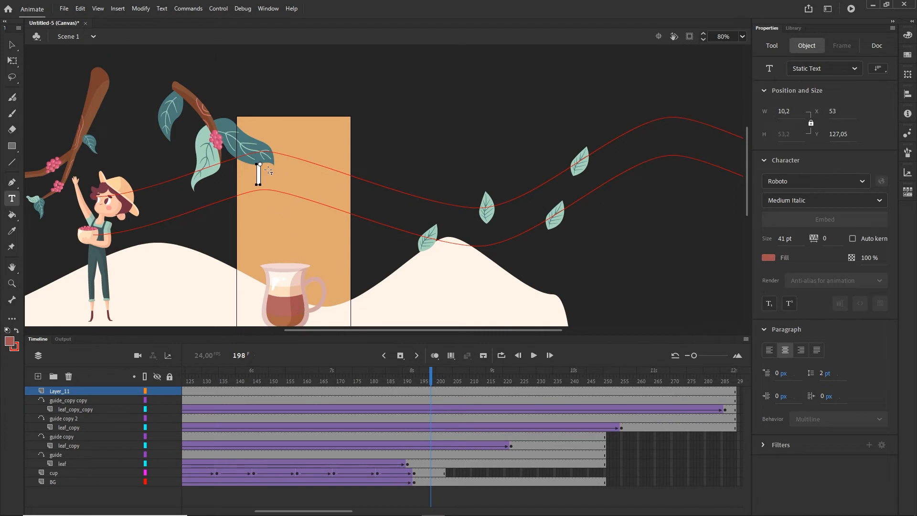
{"action": "type", "text": "do you"}
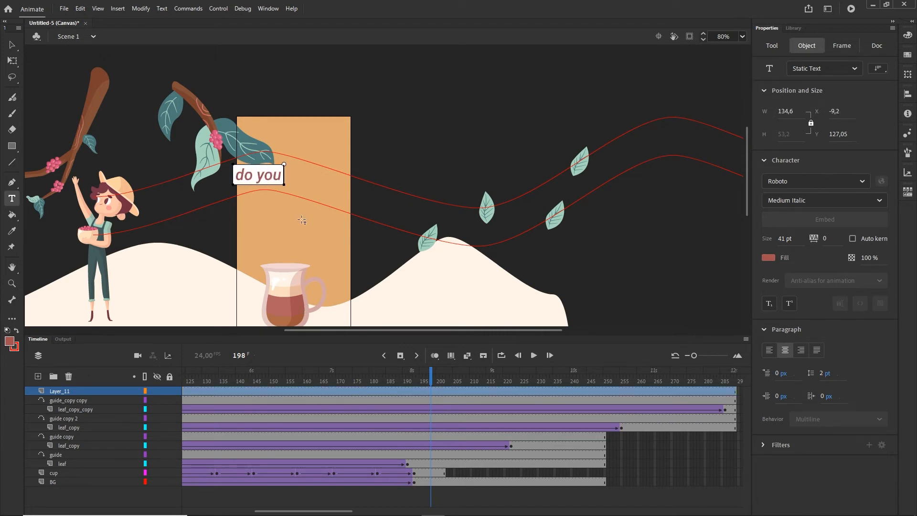
{"action": "type", "text": " like cofe"}
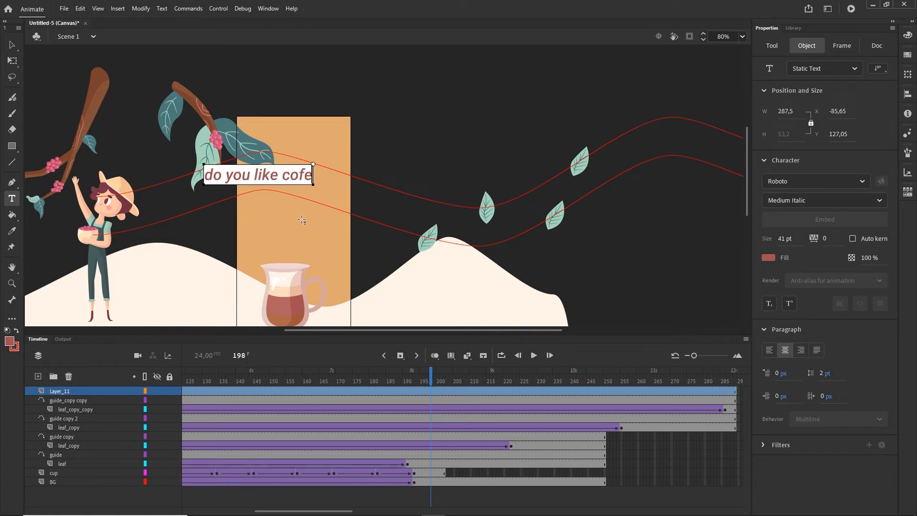
{"action": "key", "text": "BackSpace"}
{"action": "type", "text": "fe?"}
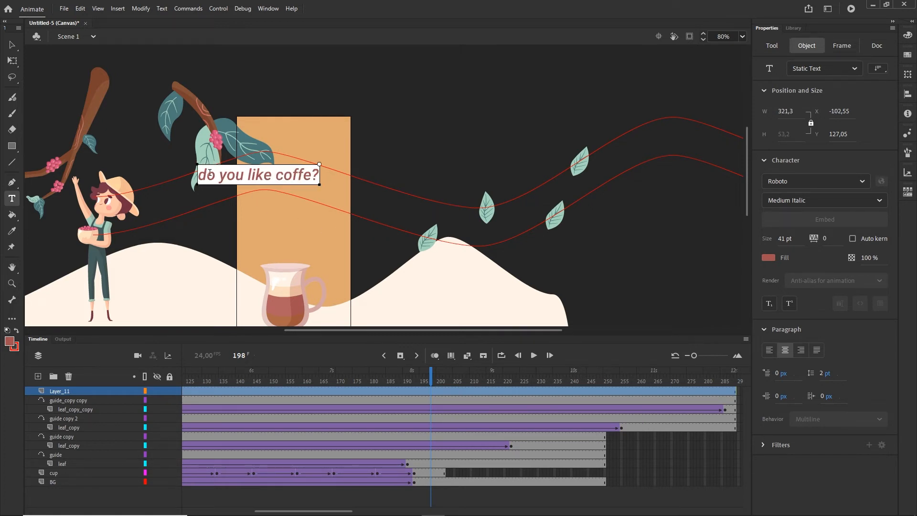
{"action": "key", "text": "BackSpace"}
{"action": "type", "text": "D"}
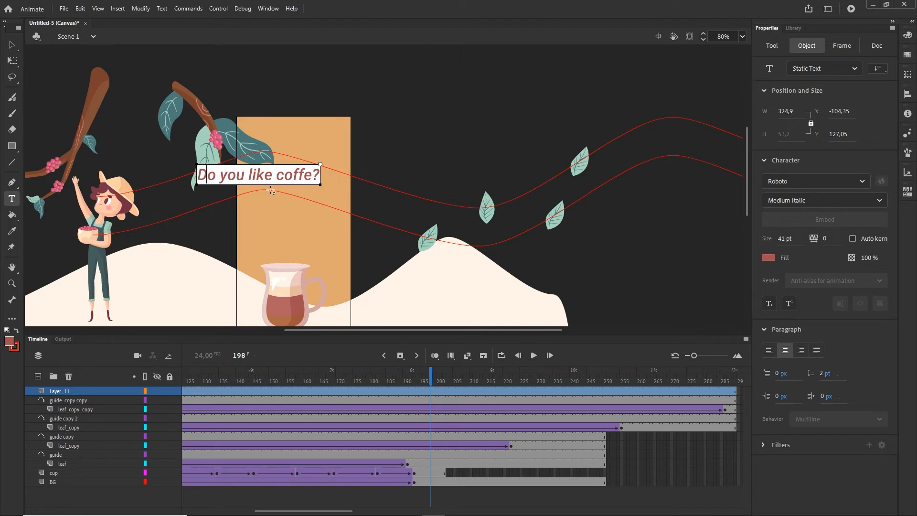
{"action": "key", "text": "Return"}
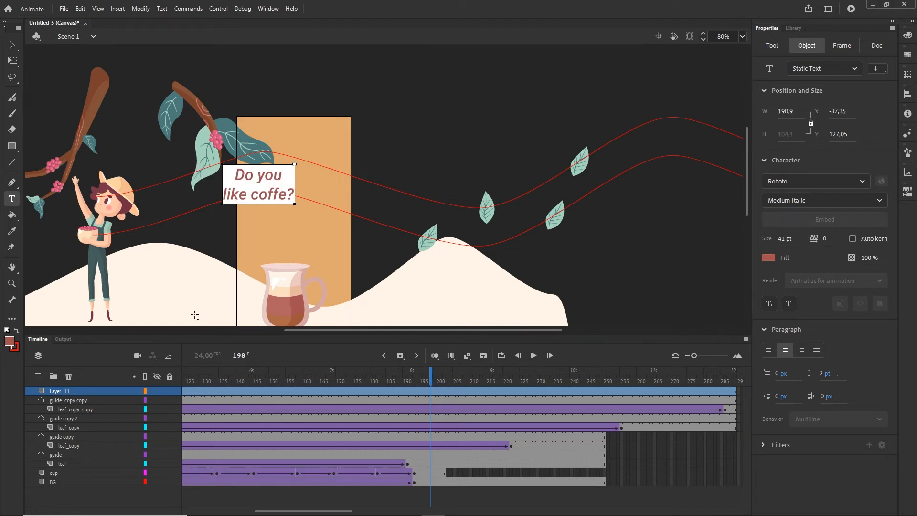
Step: Center the text in the upper part of the banner at about X 45.55, Y 103.8, and set its fill to black
{"action": "left_click", "coordinate": [12, 45]}
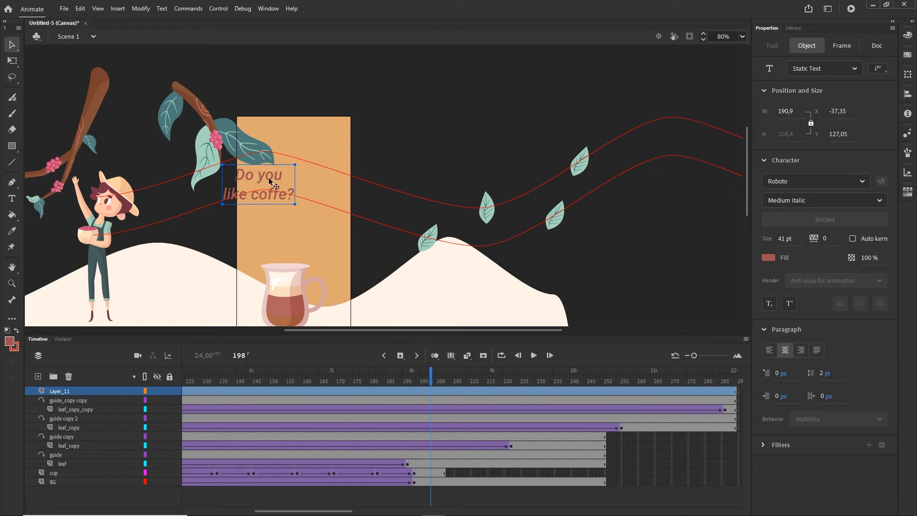
{"action": "left_click_drag", "start_coordinate": [269, 177], "coordinate": [300, 168]}
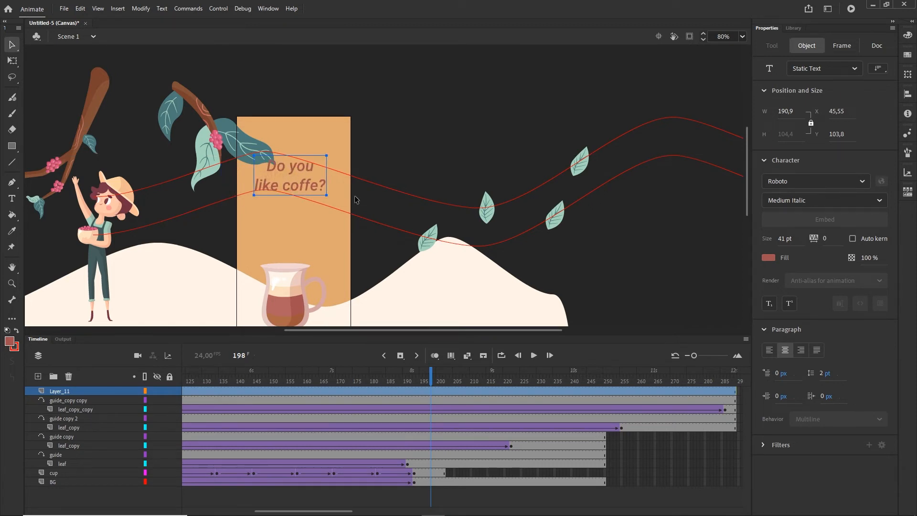
{"action": "left_click", "coordinate": [768, 258]}
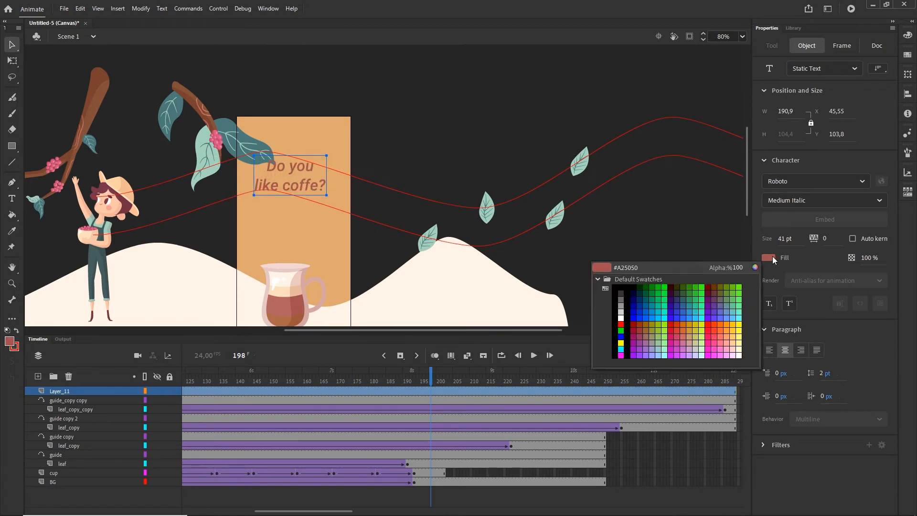
{"action": "left_click", "coordinate": [620, 286]}
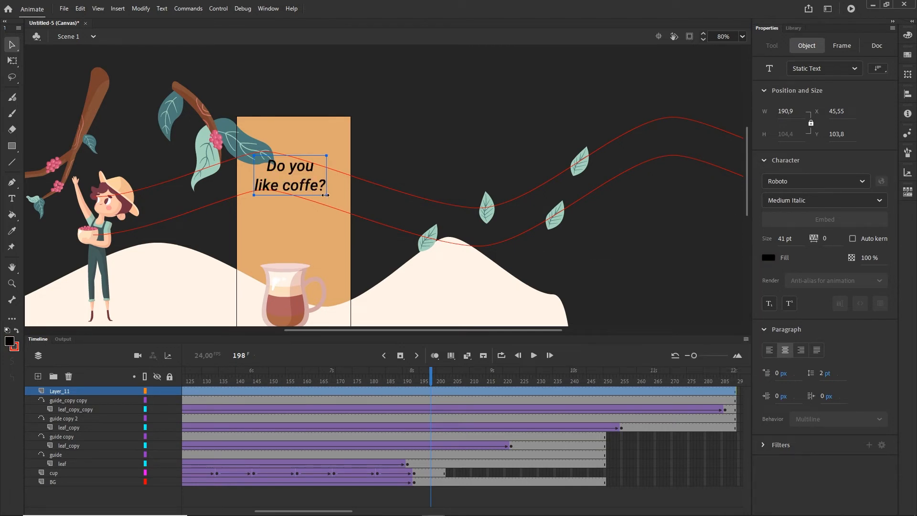
Step: Scale up the "Do you like coffe?" text around its center to about 244 px wide
{"action": "key", "text": "q"}
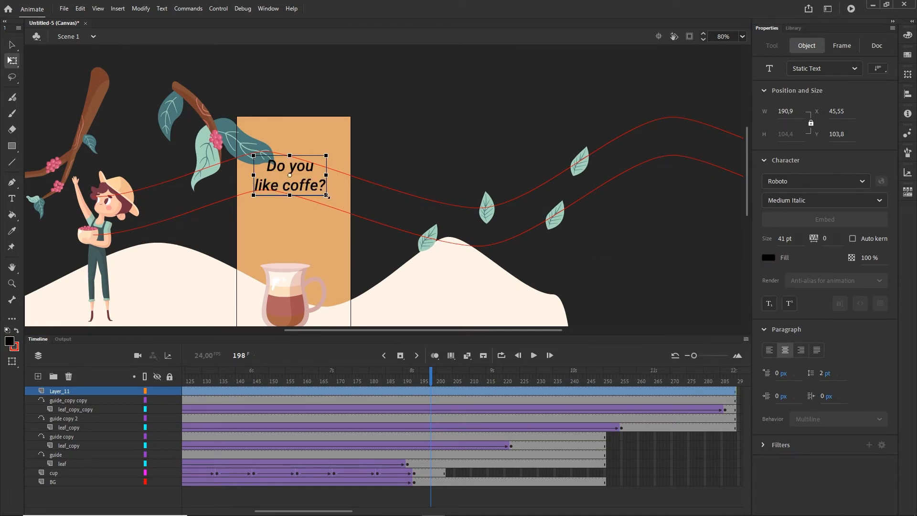
{"action": "left_click_drag", "start_coordinate": [326, 195], "coordinate": [338, 205]}
{"action": "left_click", "coordinate": [427, 157]}
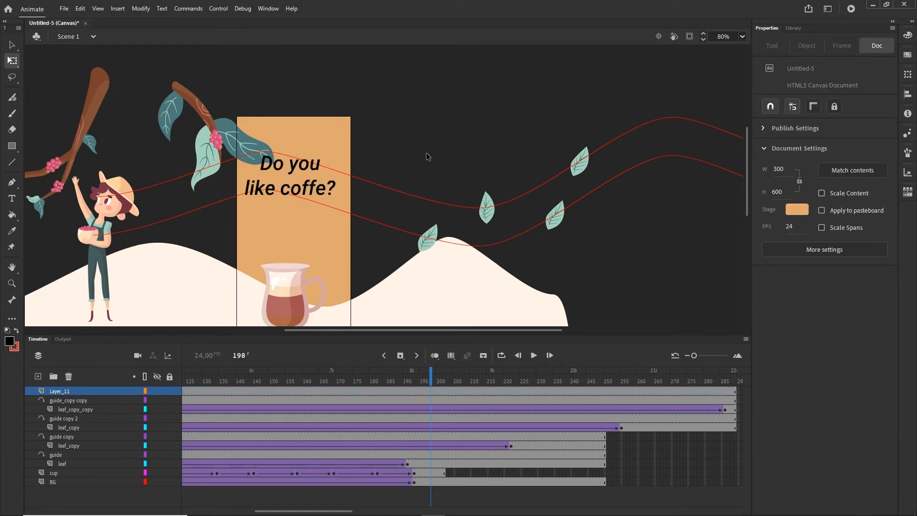
Step: Convert the "Do you like coffe?" text into a movie clip symbol named "text"
{"action": "left_click", "coordinate": [293, 170]}
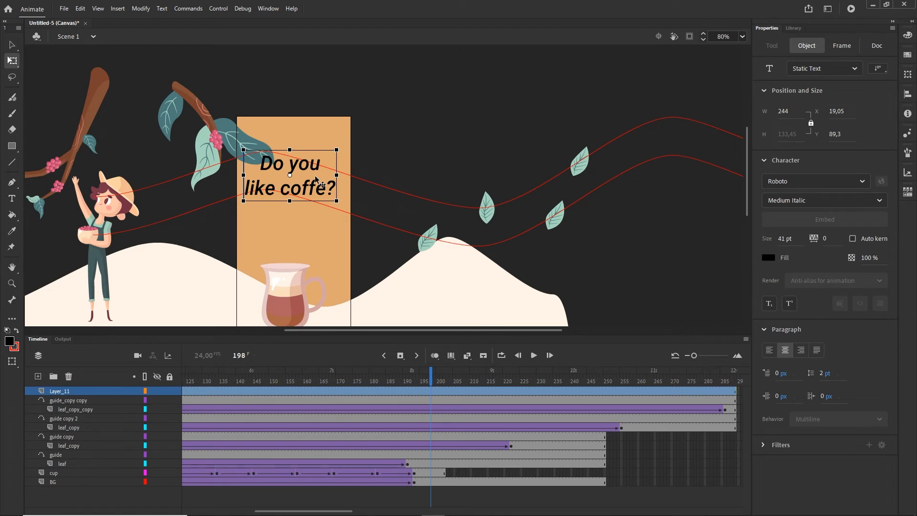
{"action": "key", "text": "F8"}
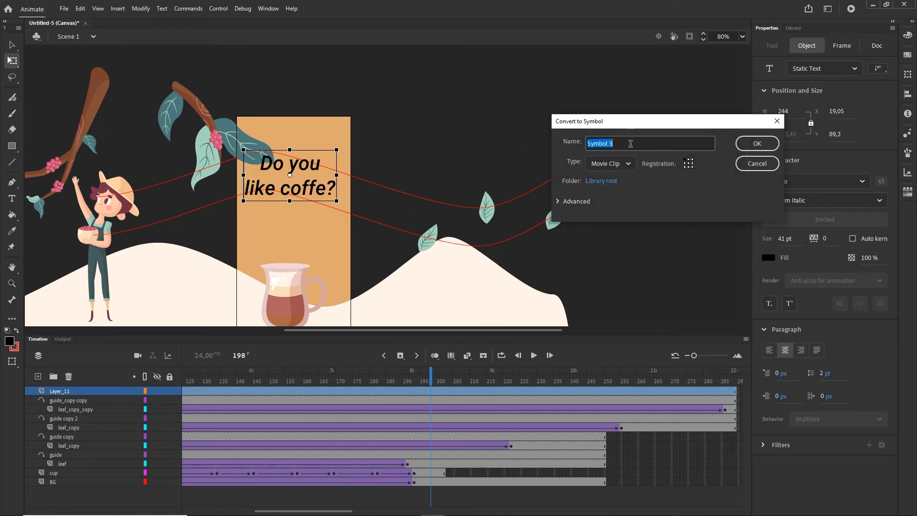
{"action": "type", "text": "text"}
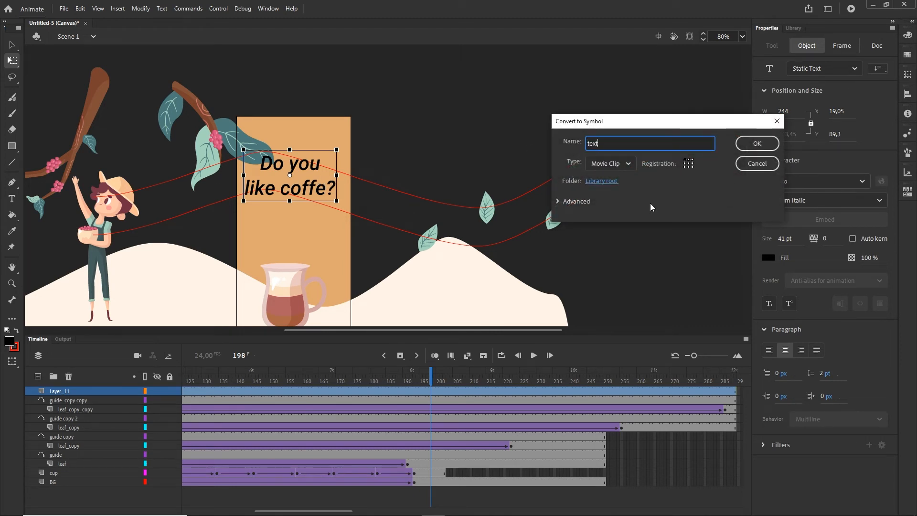
{"action": "left_click", "coordinate": [758, 143]}
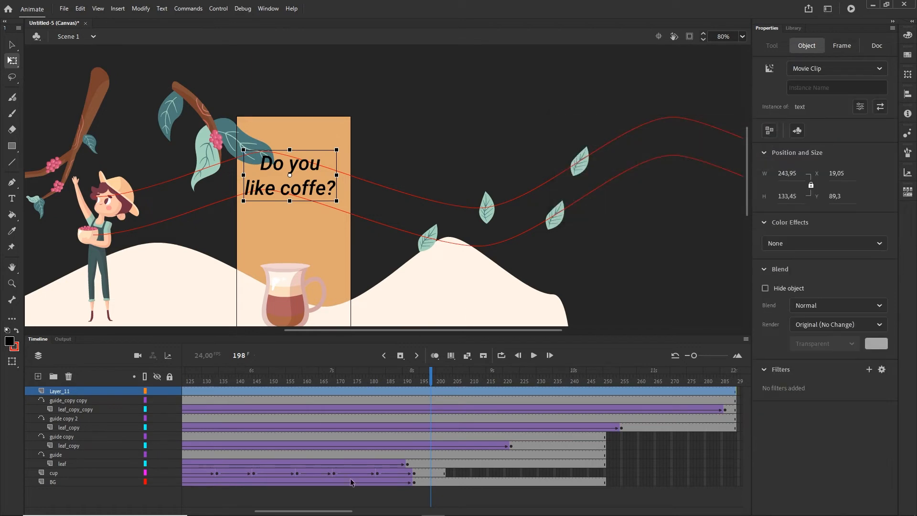
Step: Move the text layer's starting keyframe from frame 1 to frame 192, near the end of the cup animation
{"action": "left_click_drag", "start_coordinate": [331, 510], "coordinate": [242, 498]}
{"action": "left_click", "coordinate": [186, 394]}
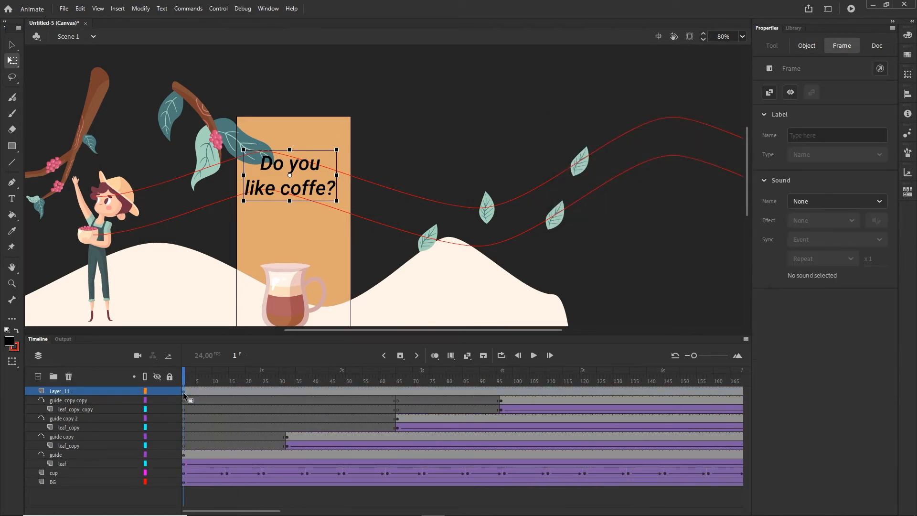
{"action": "key", "text": "Return"}
{"action": "left_click", "coordinate": [184, 393]}
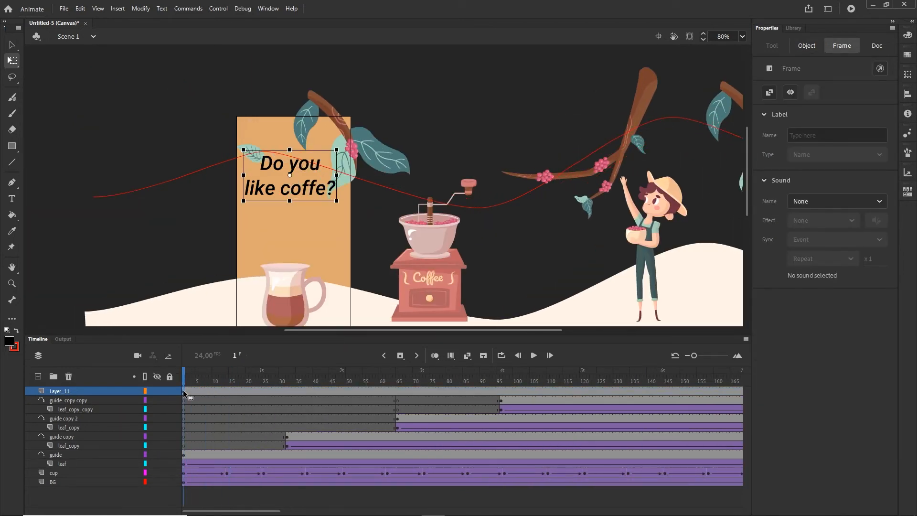
{"action": "left_click_drag", "start_coordinate": [184, 392], "coordinate": [520, 390]}
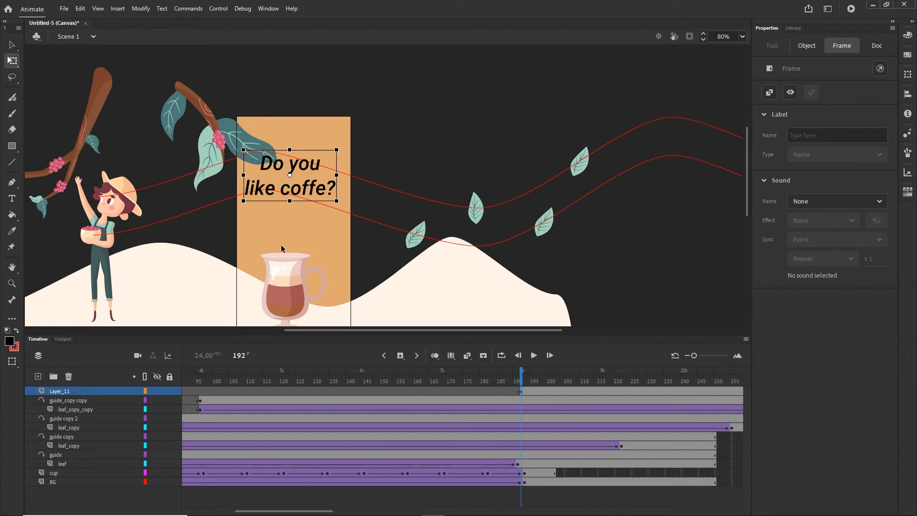
Step: Insert a keyframe for the text at frame 211 on Layer_11 and return to frame 192
{"action": "left_click", "coordinate": [583, 392]}
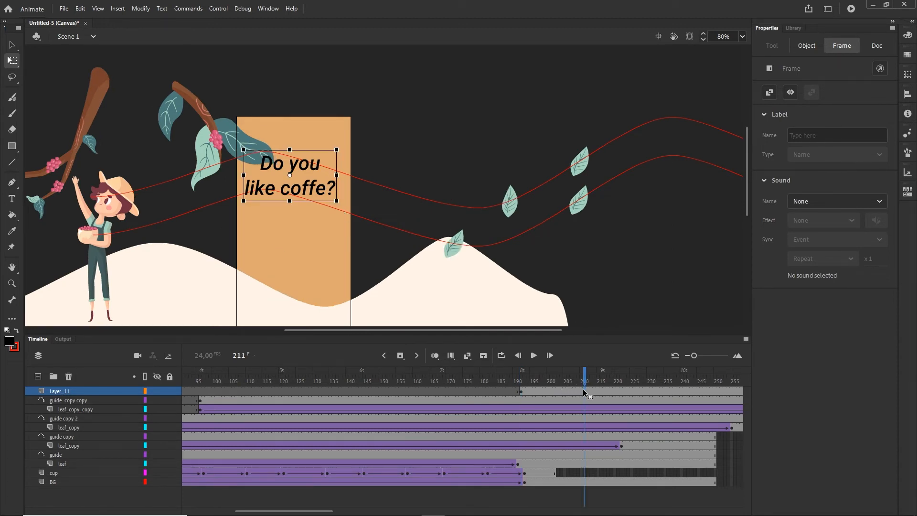
{"action": "left_click", "coordinate": [312, 193]}
{"action": "left_click_drag", "start_coordinate": [584, 372], "coordinate": [522, 381]}
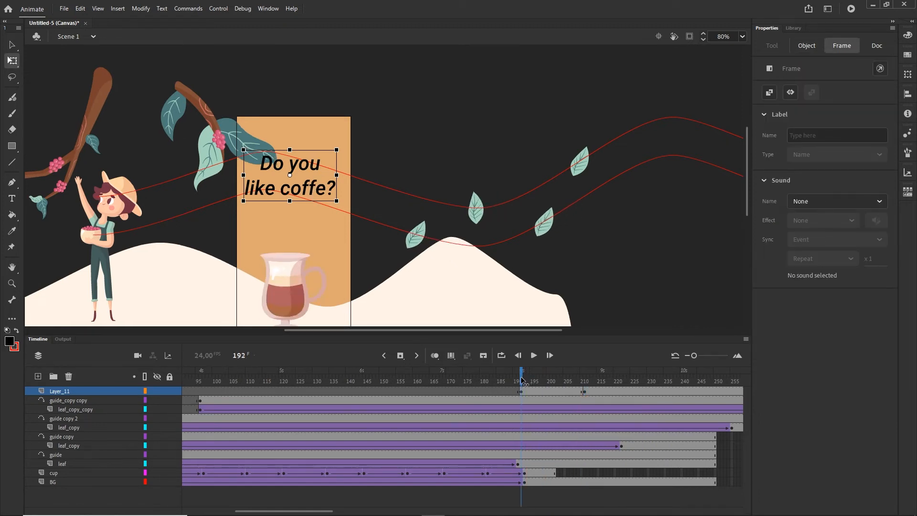
Step: At frame 192, move the text straight down 60 px to Y 149.3 and make it fully transparent with the Alpha color effect
{"action": "left_click", "coordinate": [313, 191]}
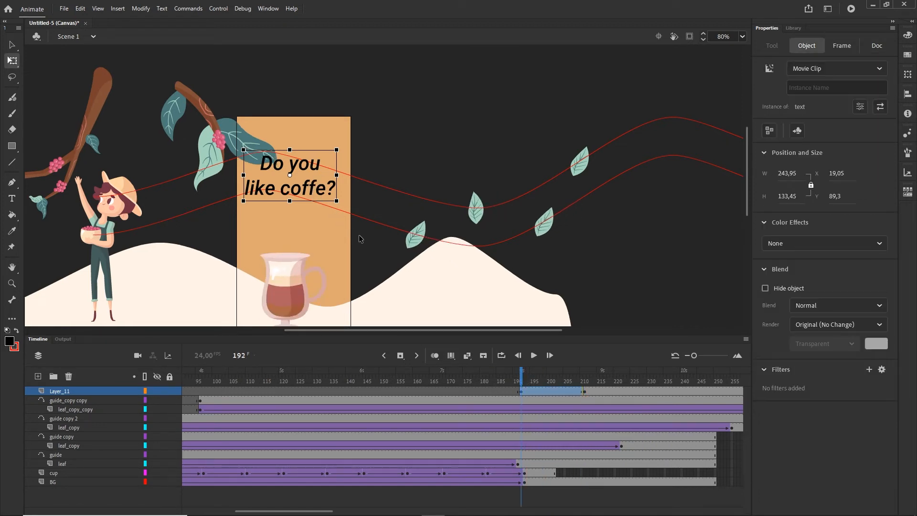
{"action": "key", "text": "shift+Down"}
{"action": "key", "text": "shift+Down"}
{"action": "key", "text": "shift+Down"}
{"action": "key", "text": "shift+Down"}
{"action": "key", "text": "shift+Down"}
{"action": "key", "text": "shift+Down"}
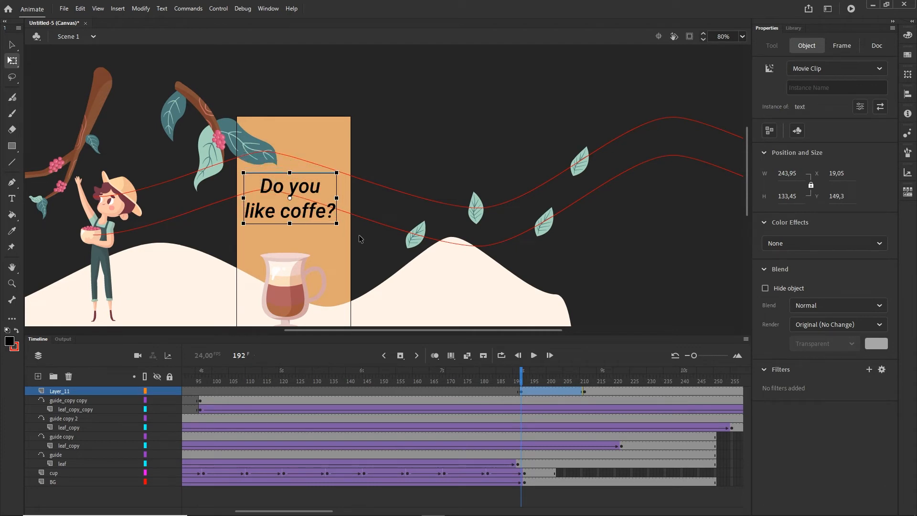
{"action": "left_click", "coordinate": [884, 248]}
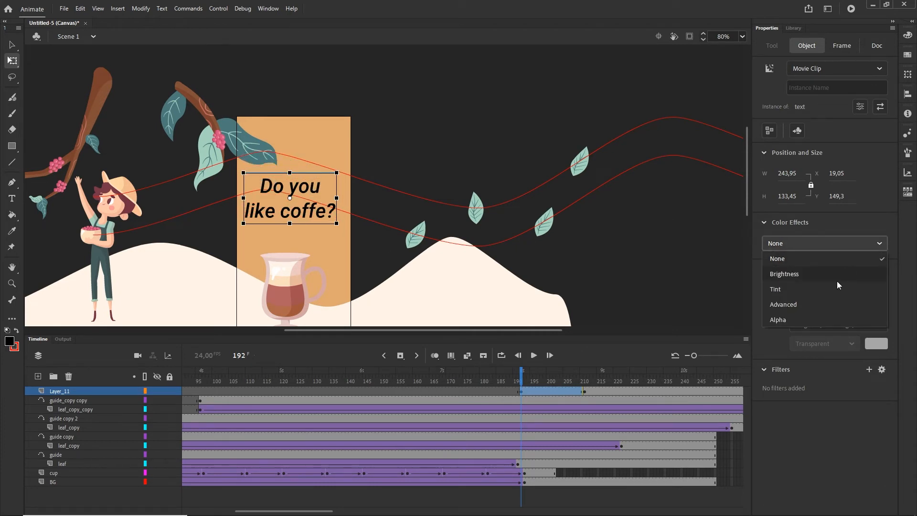
Step: Create a classic tween between the text's keyframes at frames 192 and 211 and scrub through it
{"action": "right_click", "coordinate": [545, 389]}
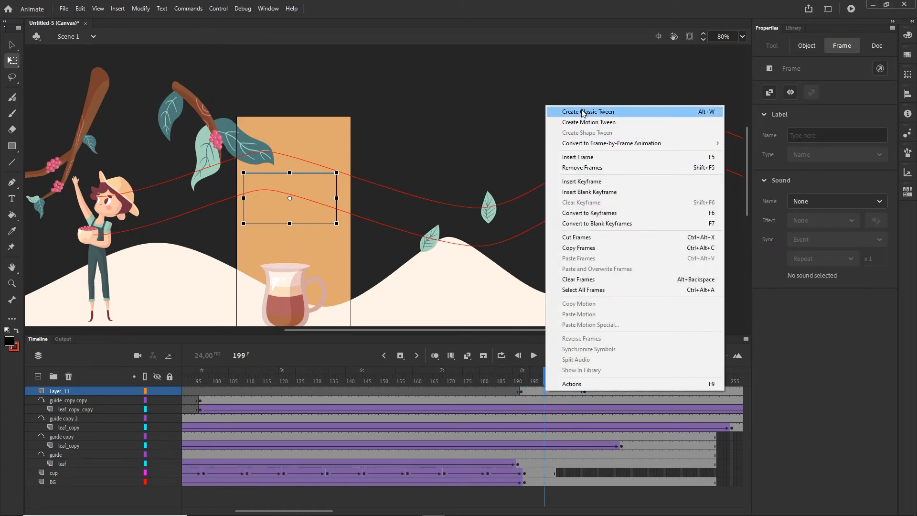
{"action": "left_click", "coordinate": [583, 114]}
{"action": "left_click_drag", "start_coordinate": [538, 374], "coordinate": [586, 377]}
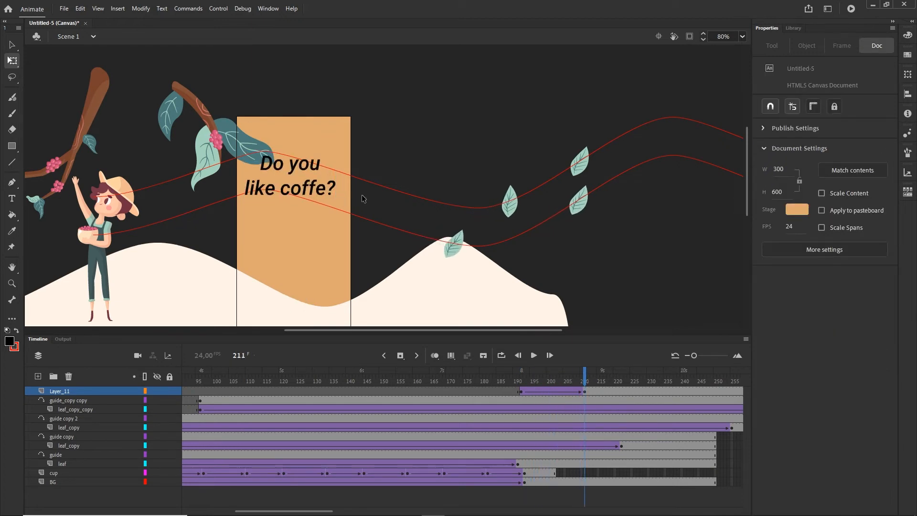
Step: Apply a Quad Ease-Out effect to the text's classic tween and preview the motion up to frame 211
{"action": "left_click", "coordinate": [522, 392]}
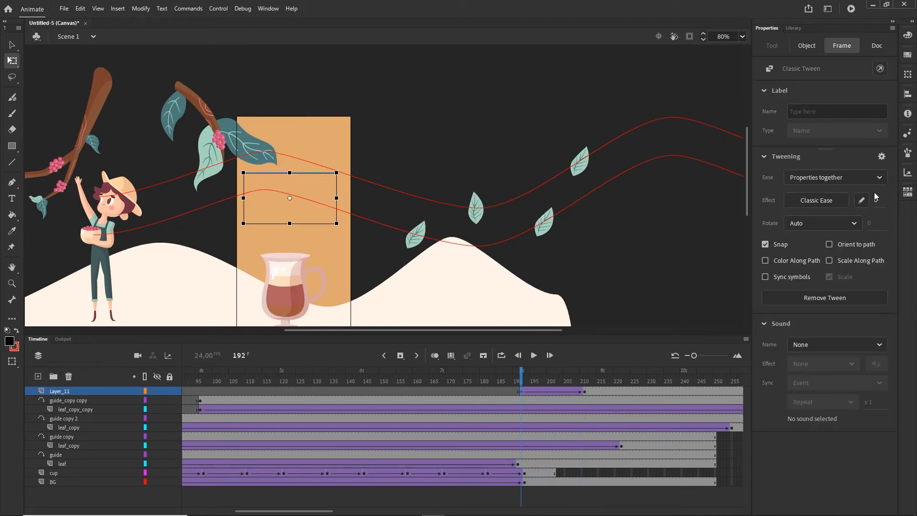
{"action": "left_click", "coordinate": [829, 201]}
{"action": "left_click", "coordinate": [595, 269]}
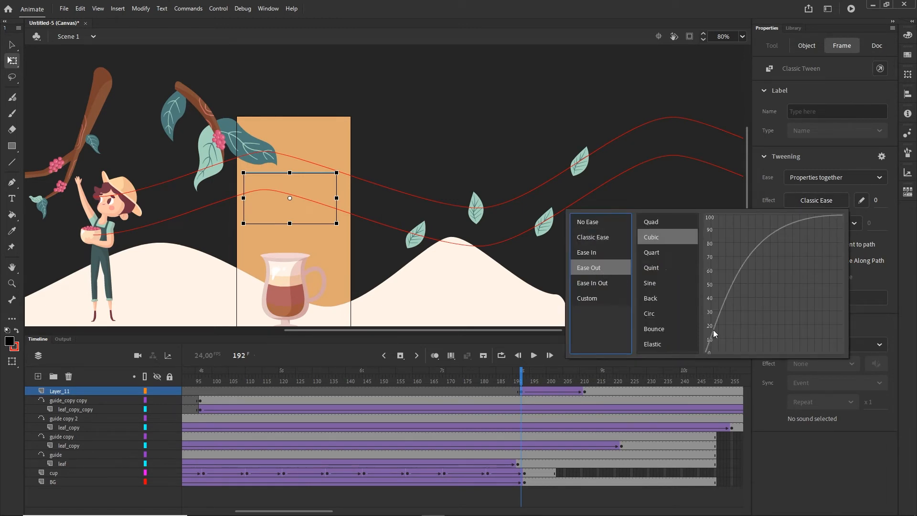
{"action": "left_click", "coordinate": [653, 221]}
{"action": "left_click", "coordinate": [531, 377]}
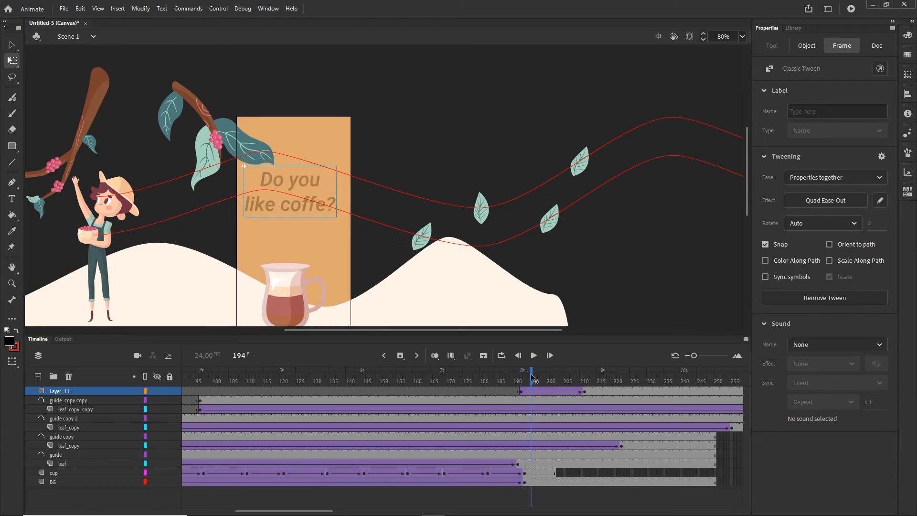
{"action": "left_click_drag", "start_coordinate": [531, 378], "coordinate": [587, 375]}
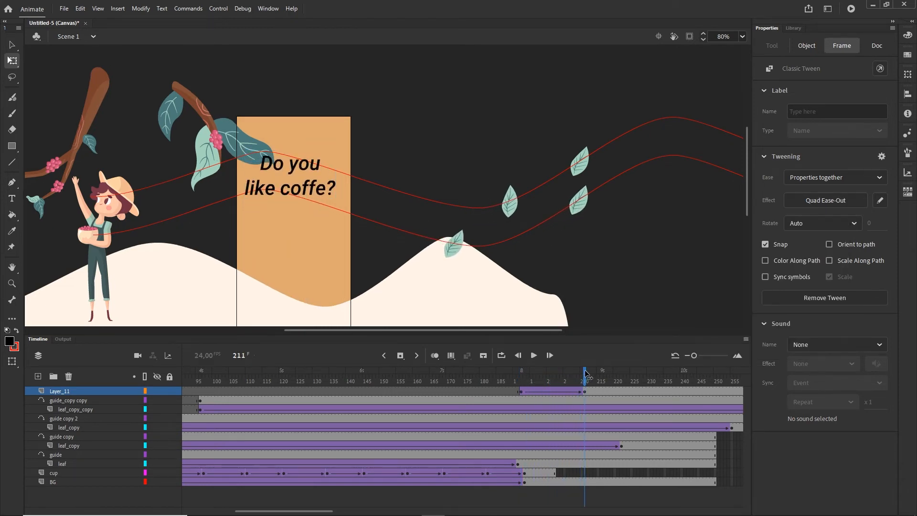
Step: Extend the cup and BG layers with frames up to frame 290 so both cover the closing text
{"action": "left_click", "coordinate": [54, 473]}
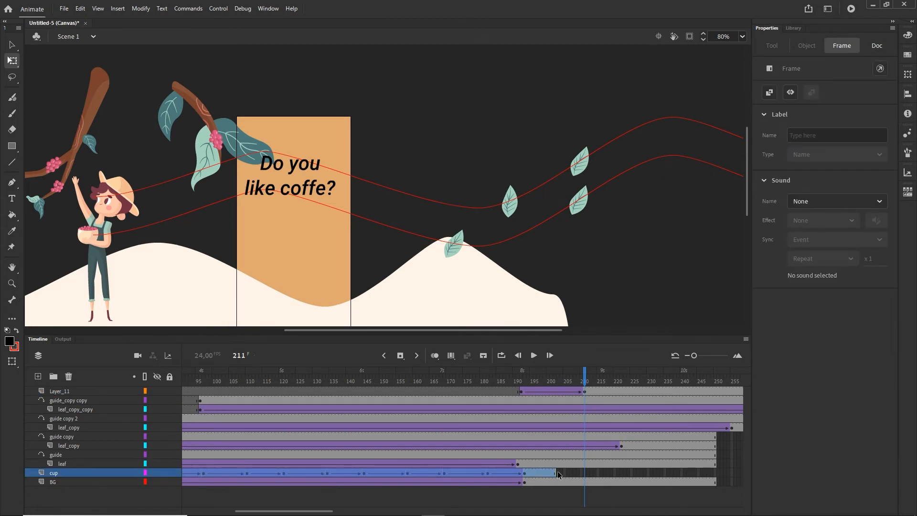
{"action": "left_click_drag", "start_coordinate": [587, 372], "coordinate": [545, 376]}
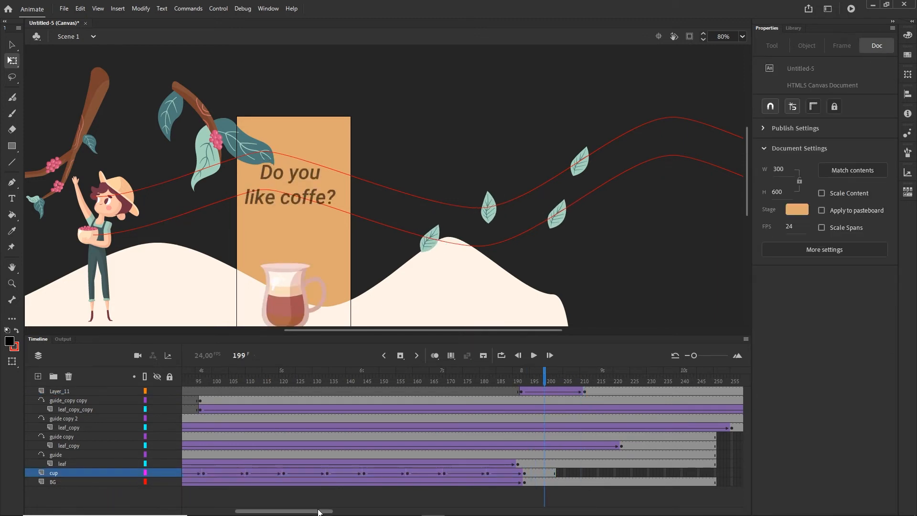
{"action": "left_click_drag", "start_coordinate": [322, 512], "coordinate": [367, 514]}
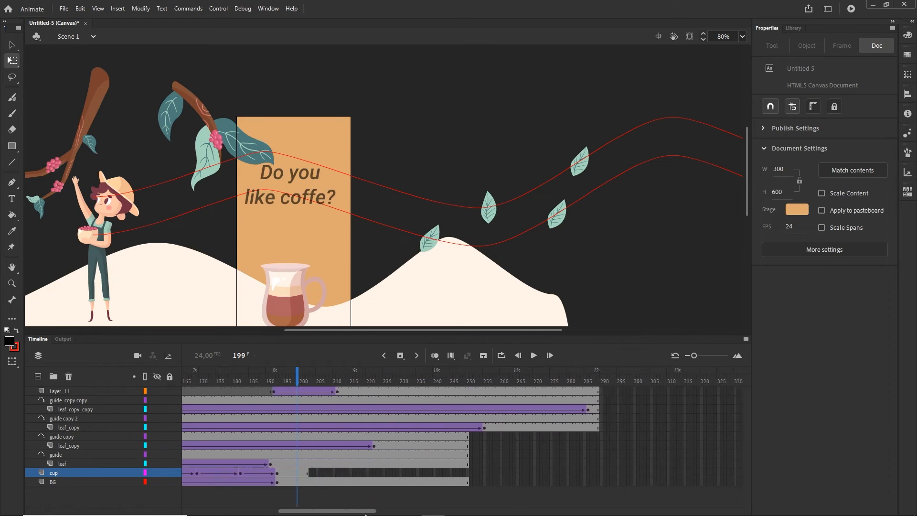
{"action": "left_click", "coordinate": [601, 480]}
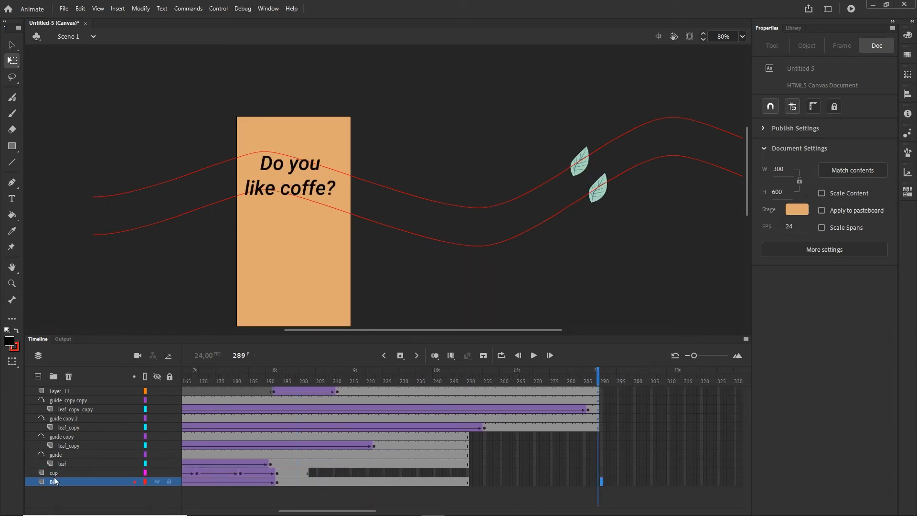
{"action": "left_click", "coordinate": [601, 474]}
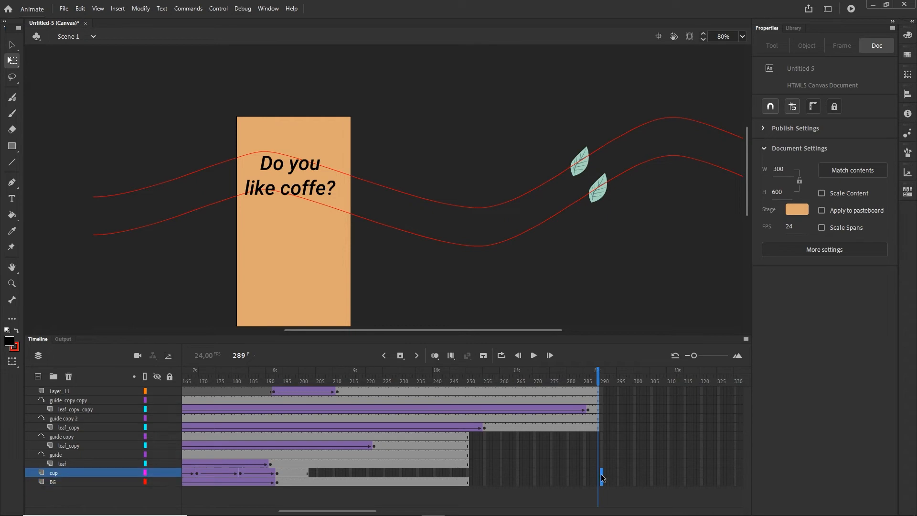
{"action": "key", "text": "F5"}
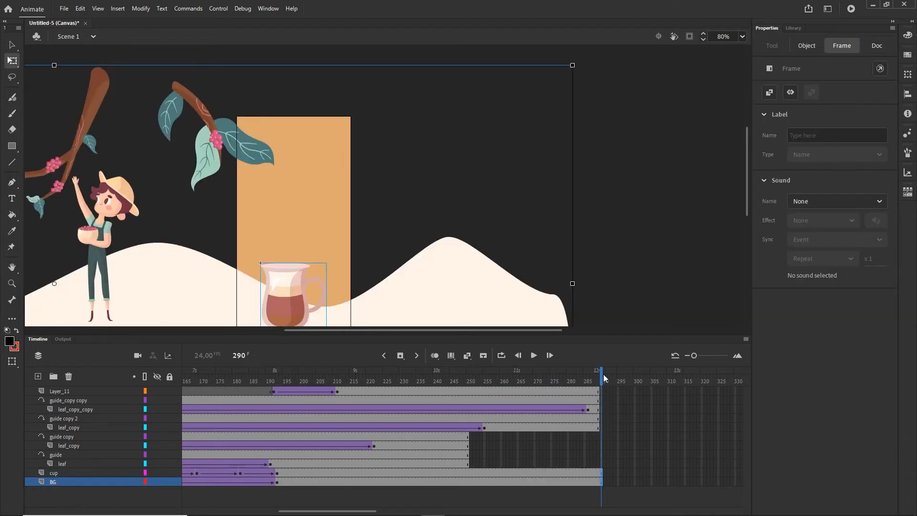
Step: Go to frame 223 and add a new layer above the text layer
{"action": "left_click_drag", "start_coordinate": [604, 378], "coordinate": [377, 375]}
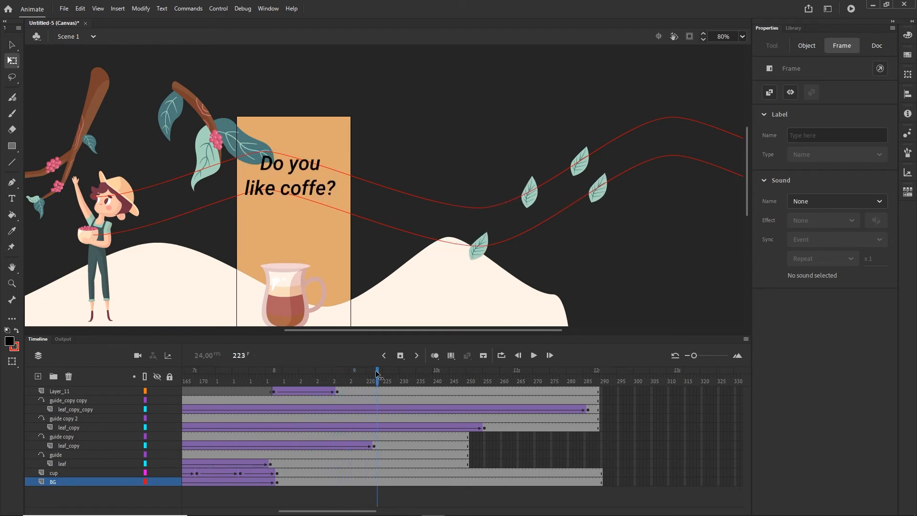
{"action": "left_click", "coordinate": [60, 391]}
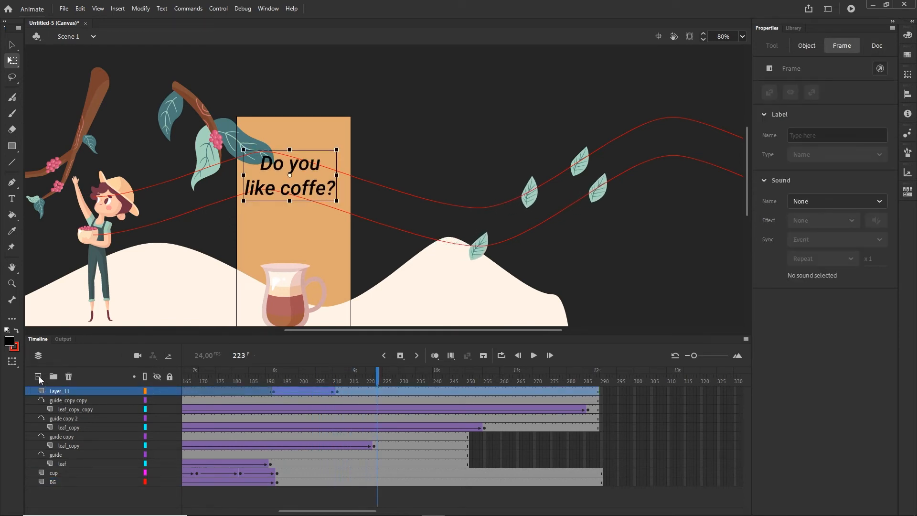
{"action": "left_click", "coordinate": [37, 377]}
Step: Activate the Rectangle tool and set its stroke to none
{"action": "left_click", "coordinate": [15, 147]}
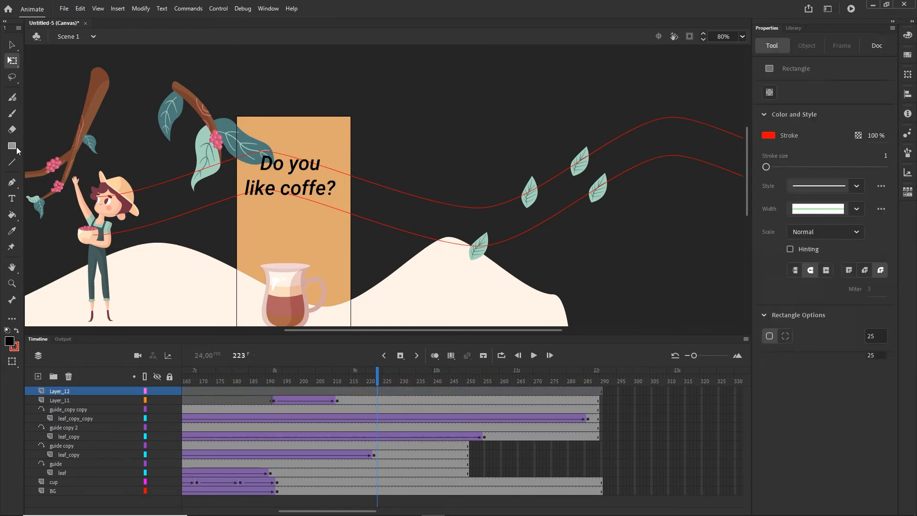
{"action": "left_click", "coordinate": [769, 156]}
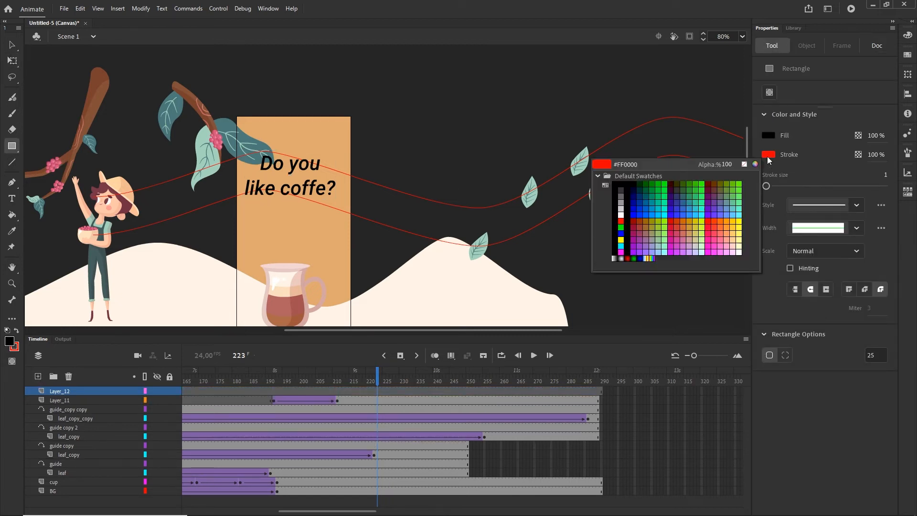
{"action": "left_click", "coordinate": [744, 164]}
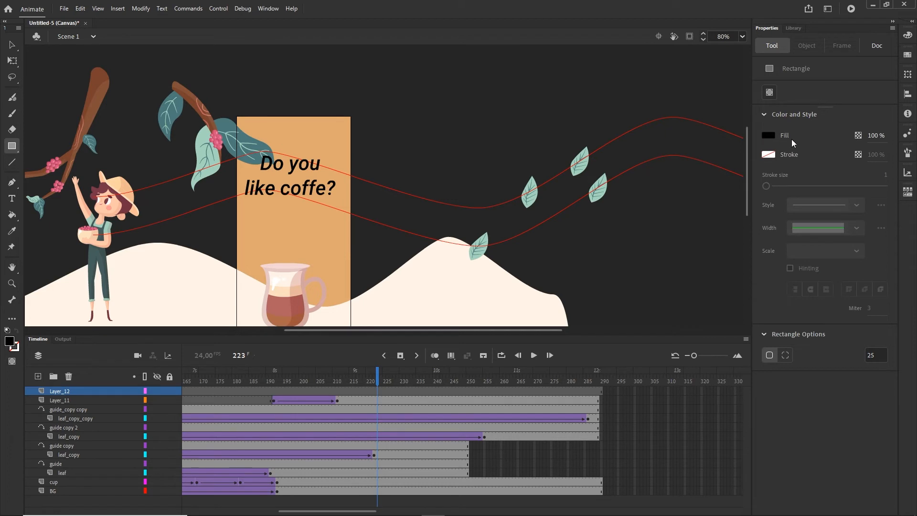
Step: Set the fill to dark brown #58361B and draw a rounded rectangle about 201 by 64 px between the text and the cup
{"action": "left_click", "coordinate": [768, 136]}
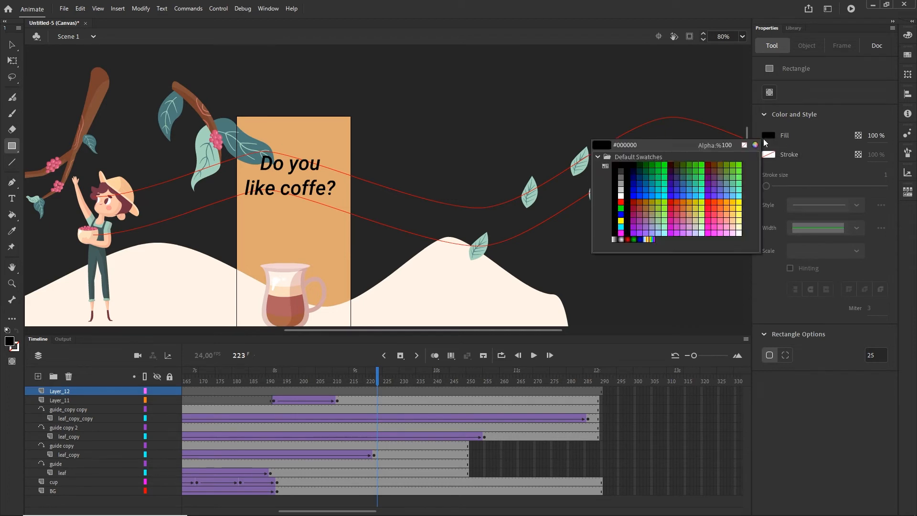
{"action": "left_click", "coordinate": [299, 308]}
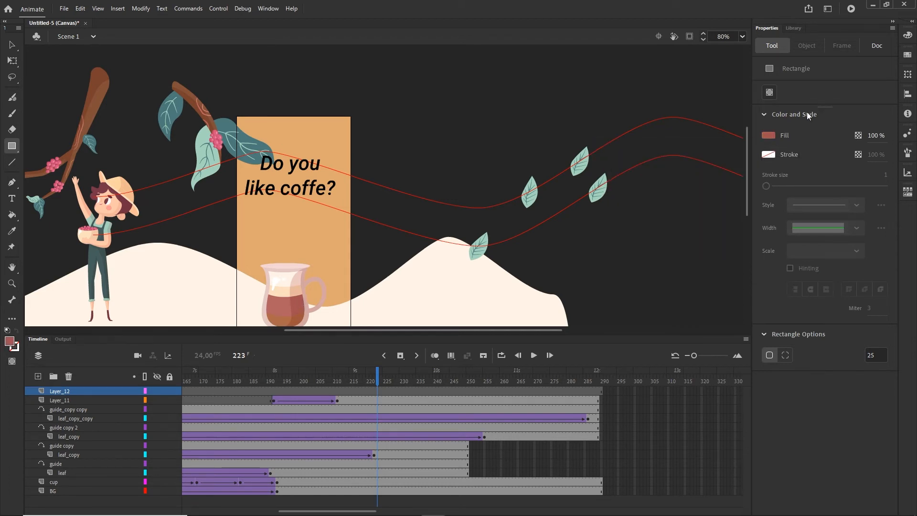
{"action": "left_click", "coordinate": [768, 138]}
{"action": "left_click", "coordinate": [758, 145]}
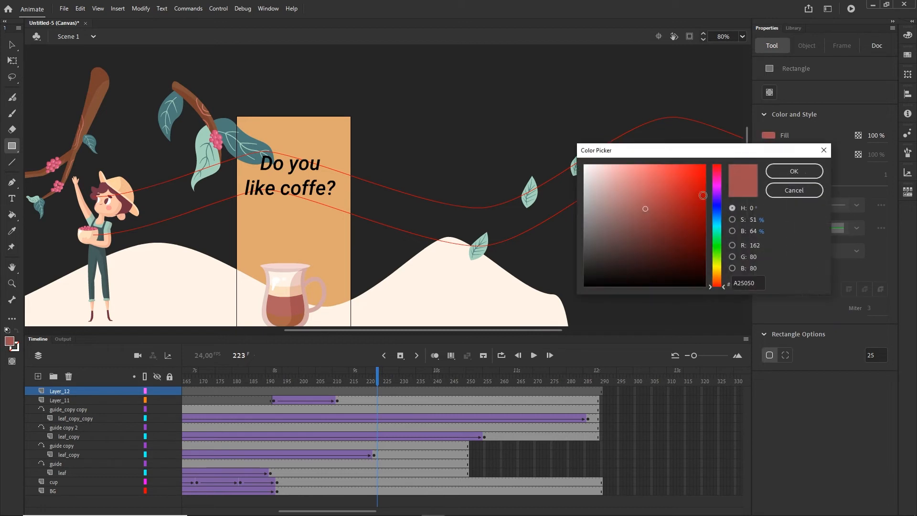
{"action": "left_click", "coordinate": [716, 278]}
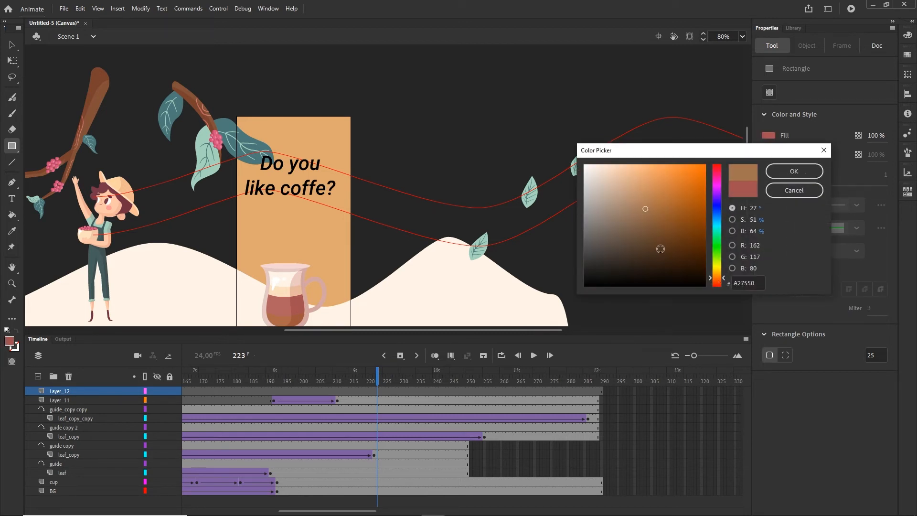
{"action": "left_click_drag", "start_coordinate": [656, 243], "coordinate": [667, 244]}
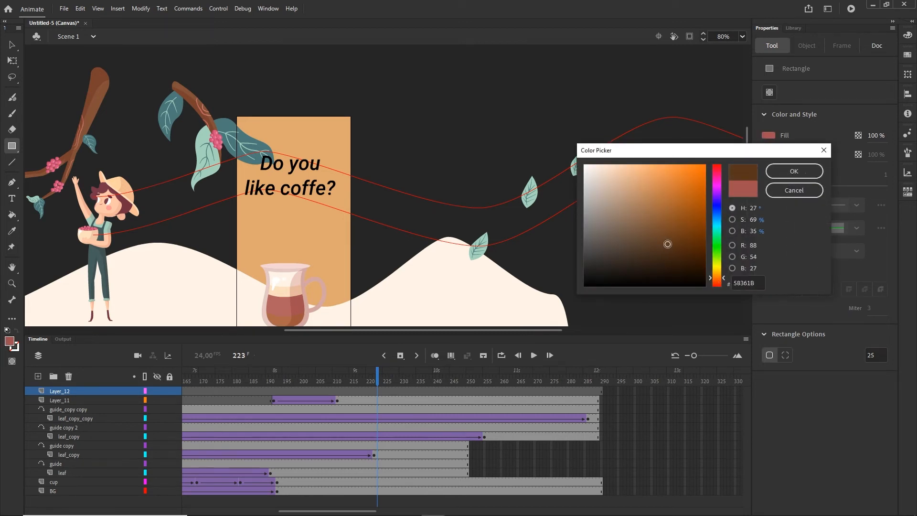
{"action": "left_click", "coordinate": [795, 170]}
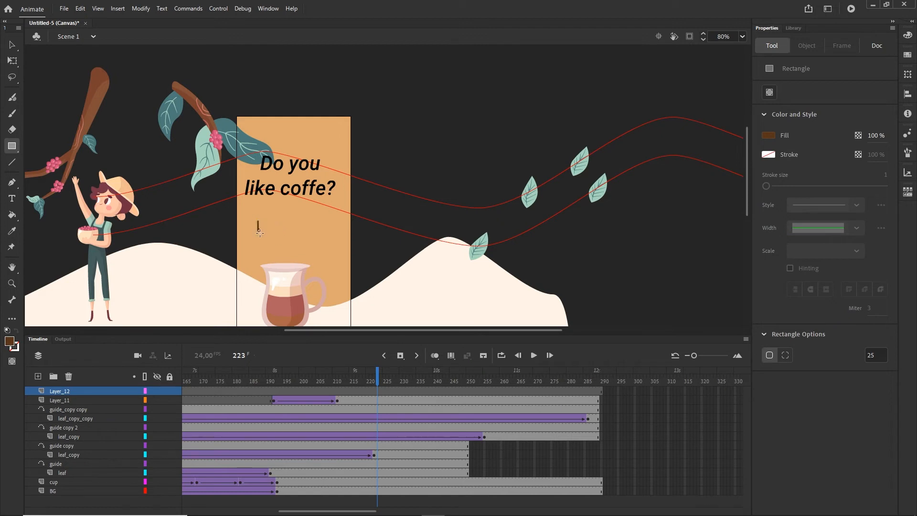
{"action": "left_click_drag", "start_coordinate": [259, 233], "coordinate": [333, 245]}
{"action": "left_click", "coordinate": [12, 46]}
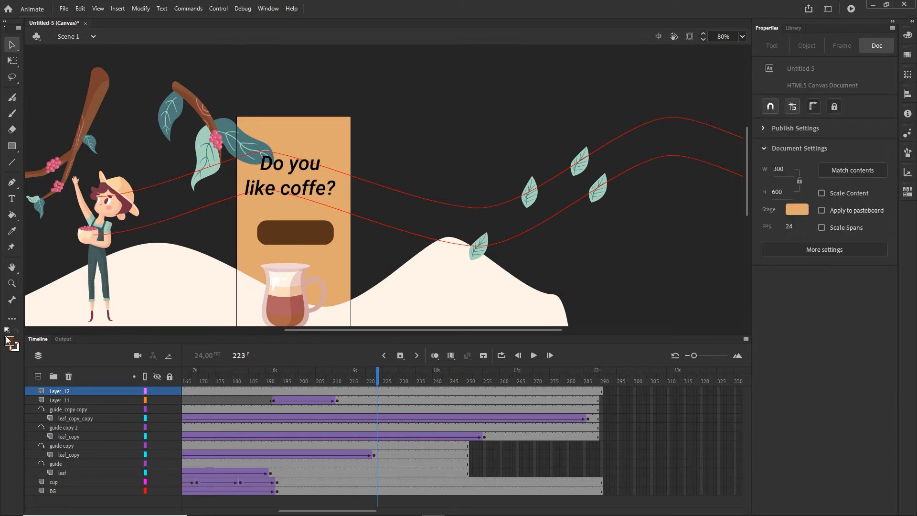
Step: Add the text "try our coffe" on the brown rectangle, filled with the cream colour sampled from the hill
{"action": "key", "text": "t"}
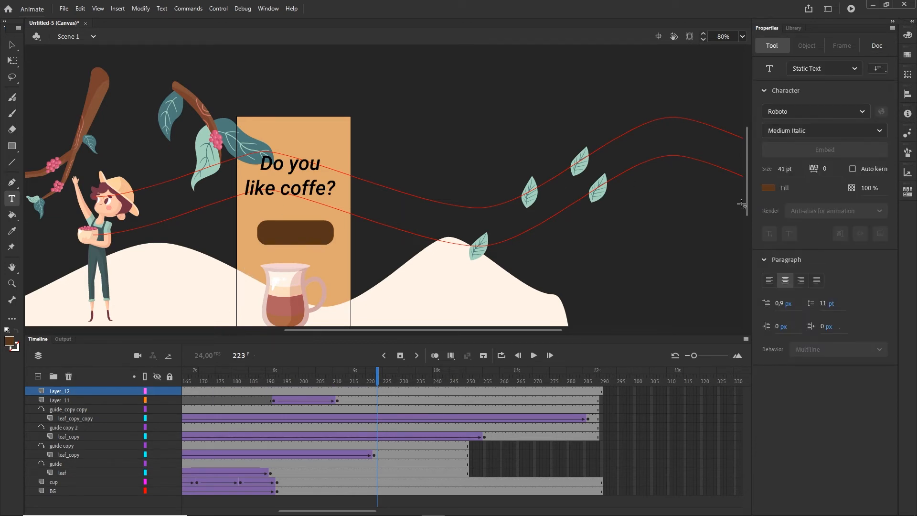
{"action": "left_click", "coordinate": [768, 187]}
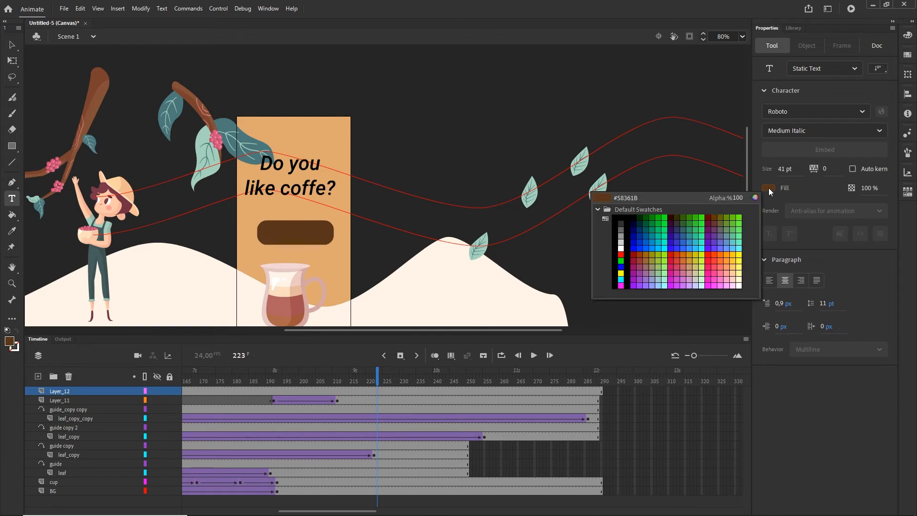
{"action": "left_click", "coordinate": [455, 283]}
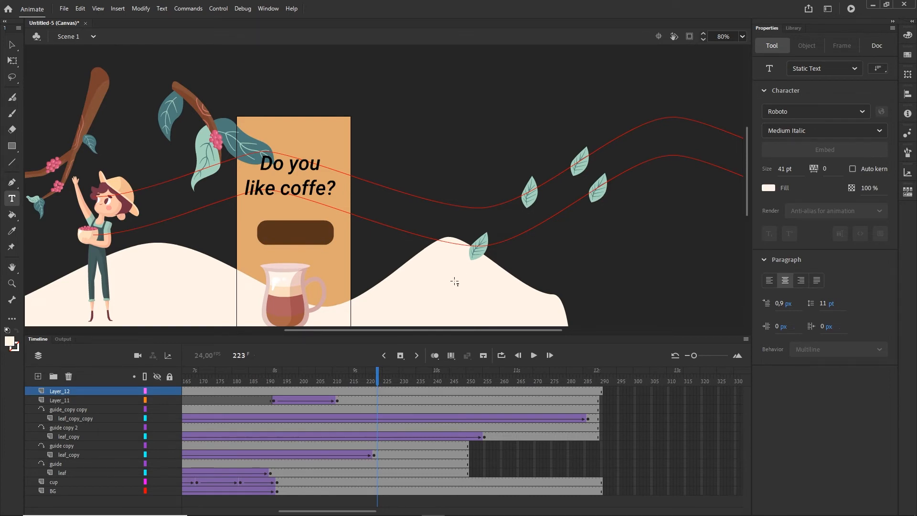
{"action": "left_click", "coordinate": [269, 239]}
{"action": "type", "text": "try ou"}
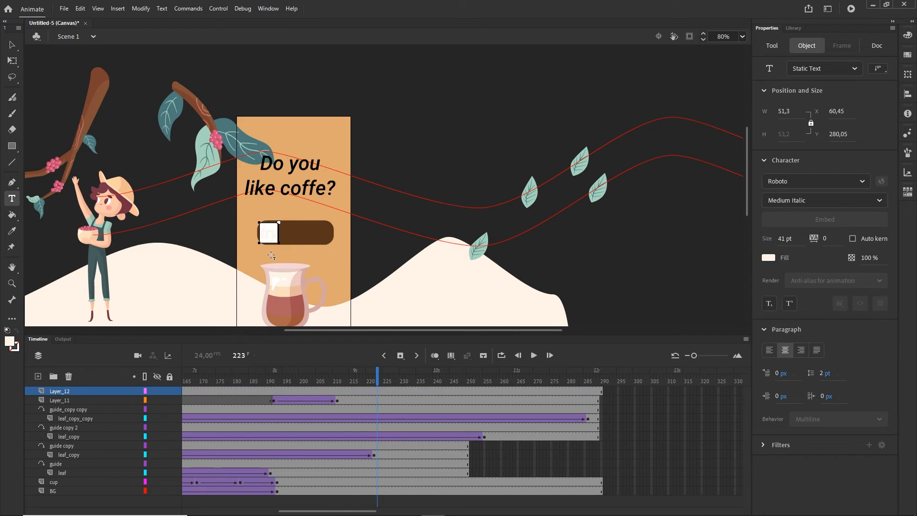
{"action": "type", "text": "r coffe"}
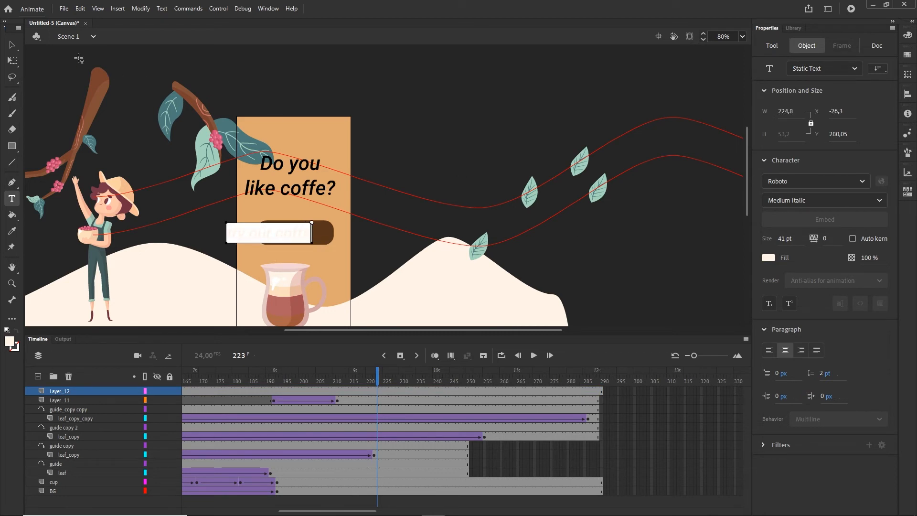
{"action": "left_click", "coordinate": [12, 44]}
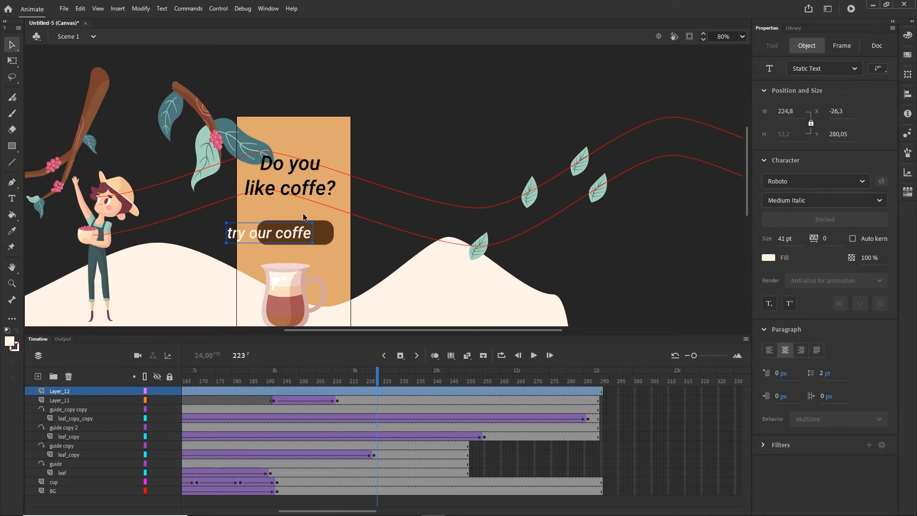
Step: Move the "try our coffe" text 70 px to the right so it lies over the brown rectangle
{"action": "key", "text": "shift+Right"}
{"action": "key", "text": "shift+Right"}
{"action": "key", "text": "shift+Right"}
{"action": "key", "text": "shift+Right"}
{"action": "key", "text": "shift+Right"}
{"action": "key", "text": "shift+Right"}
{"action": "key", "text": "shift+Right"}
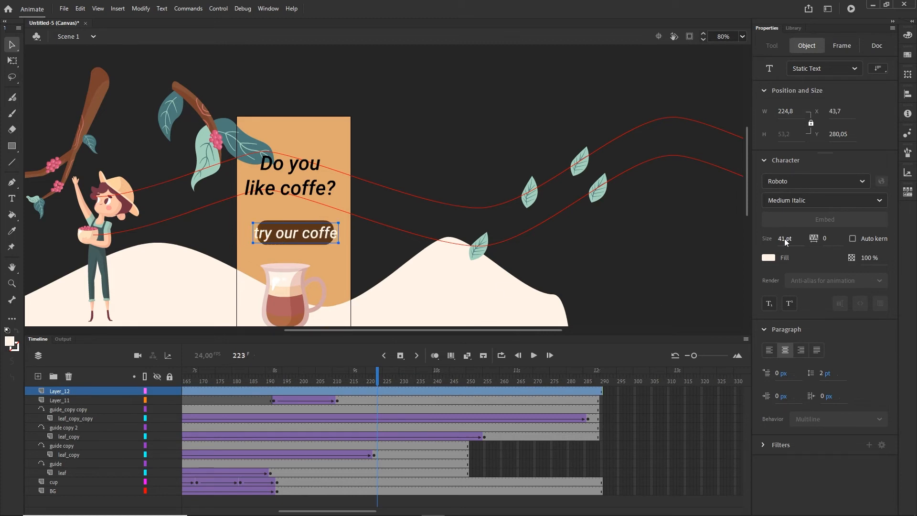
Step: Reduce the "try our coffe" text size to 31 pt and centre the text within the brown rectangle
{"action": "left_click_drag", "start_coordinate": [792, 238], "coordinate": [774, 238]}
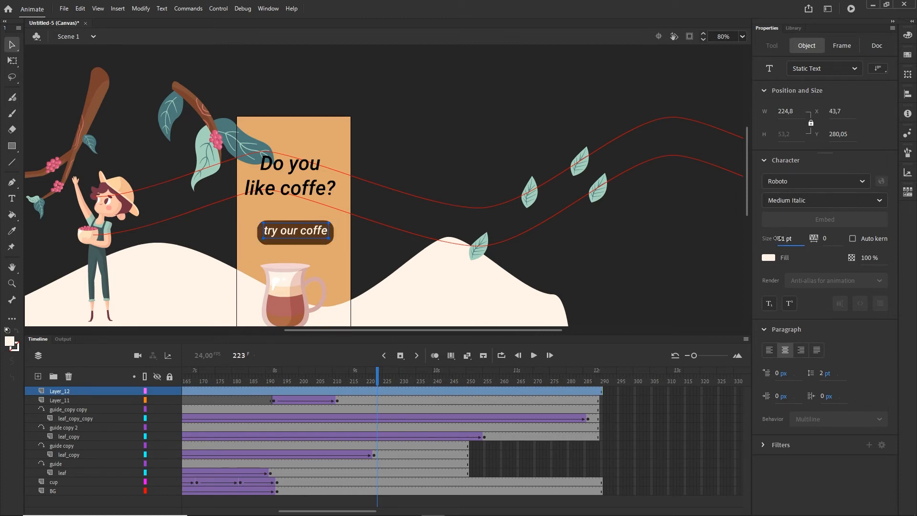
{"action": "left_click", "coordinate": [333, 216]}
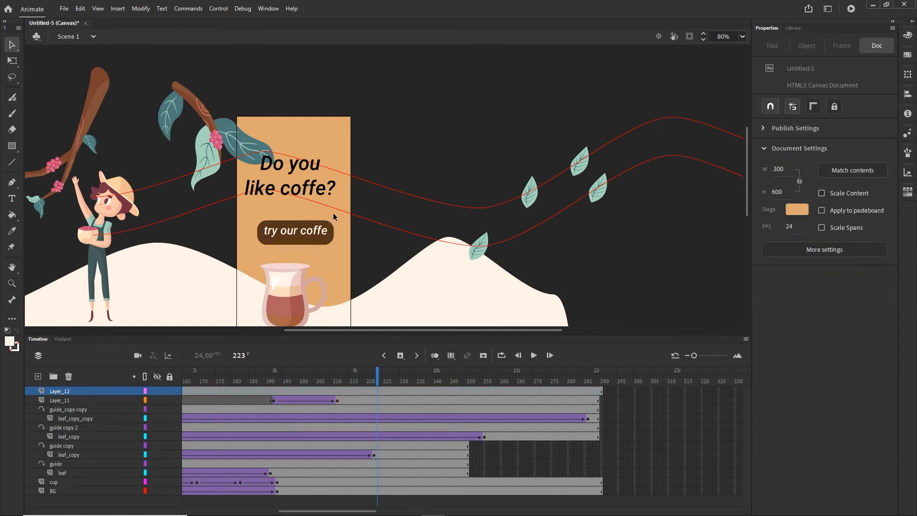
{"action": "left_click", "coordinate": [314, 232]}
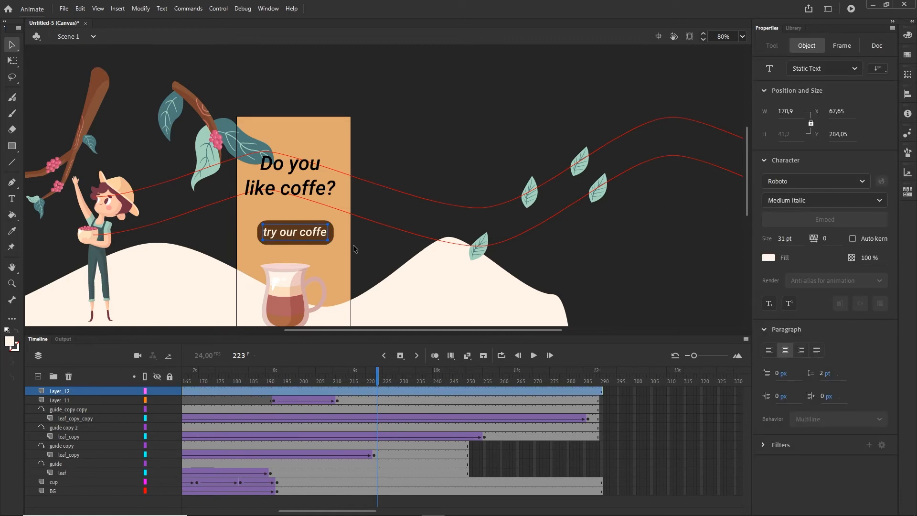
{"action": "scroll", "coordinate": [281, 215], "scroll_direction": "up", "scroll_amount": 4}
{"action": "left_click", "coordinate": [537, 136]}
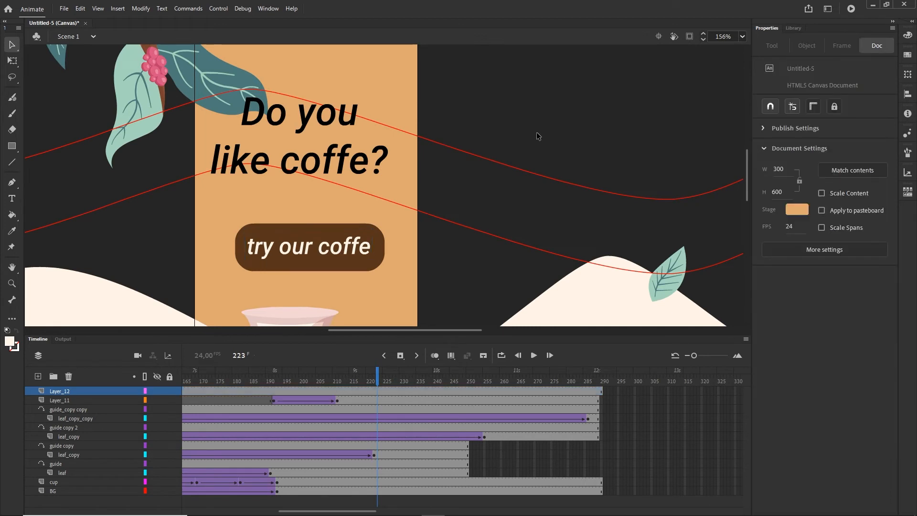
Step: Convert the brown rectangle and its text together into a Movie Clip symbol named "btn"
{"action": "left_click", "coordinate": [333, 240]}
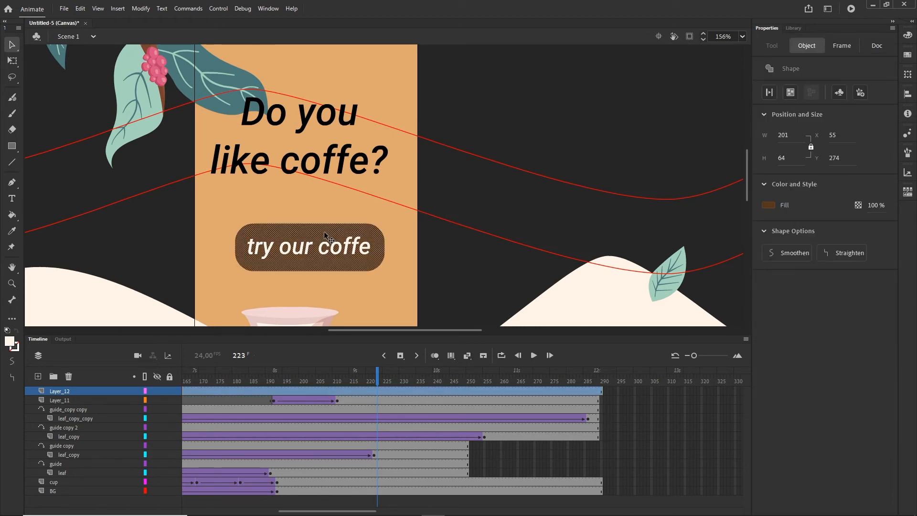
{"action": "left_click", "coordinate": [340, 253], "text": "shift"}
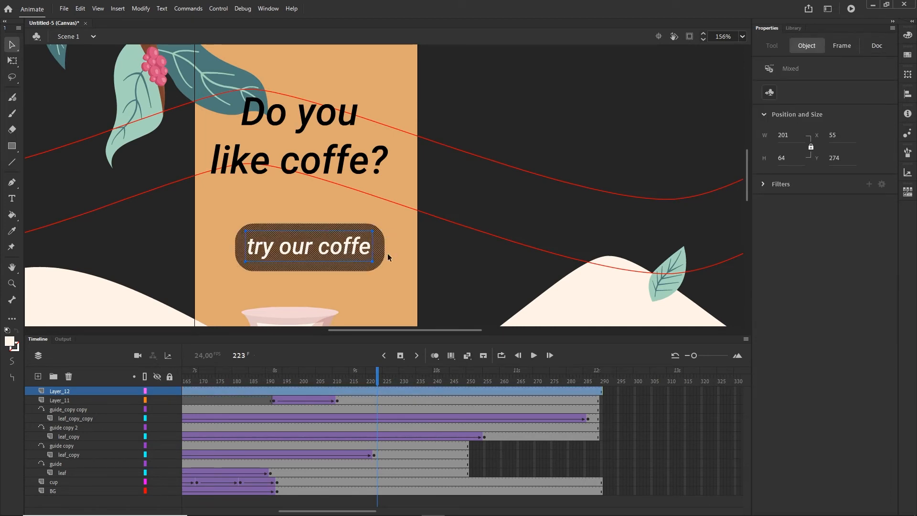
{"action": "key", "text": "F8"}
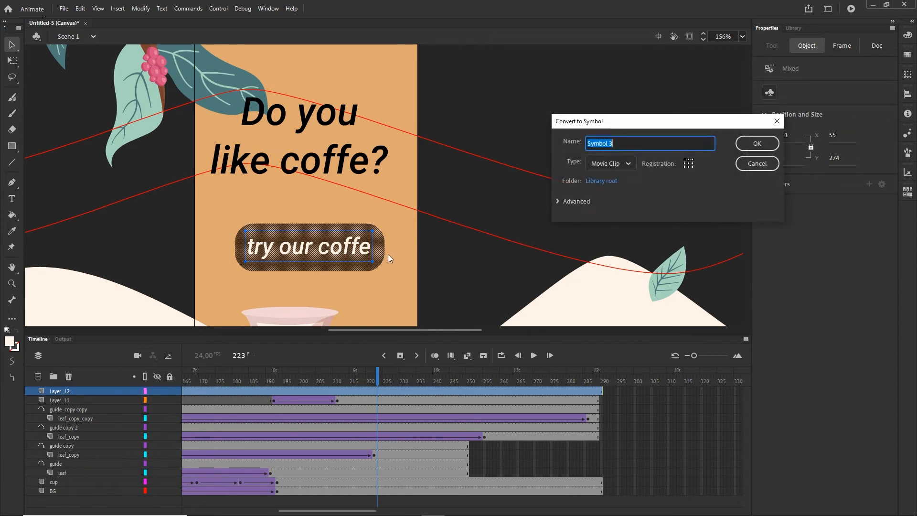
{"action": "type", "text": "btn"}
{"action": "left_click", "coordinate": [757, 143]}
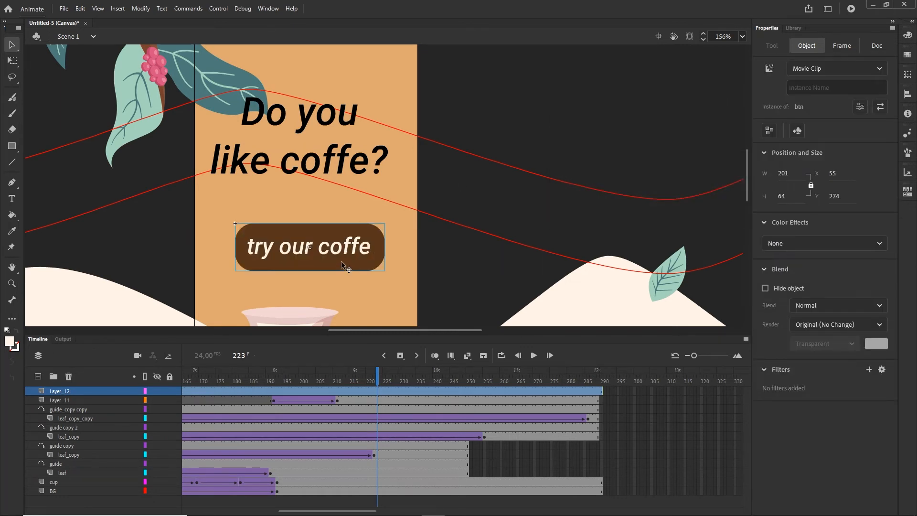
Step: Scale the btn symbol up proportionally around its centre to about 229 by 73 px
{"action": "key", "text": "q"}
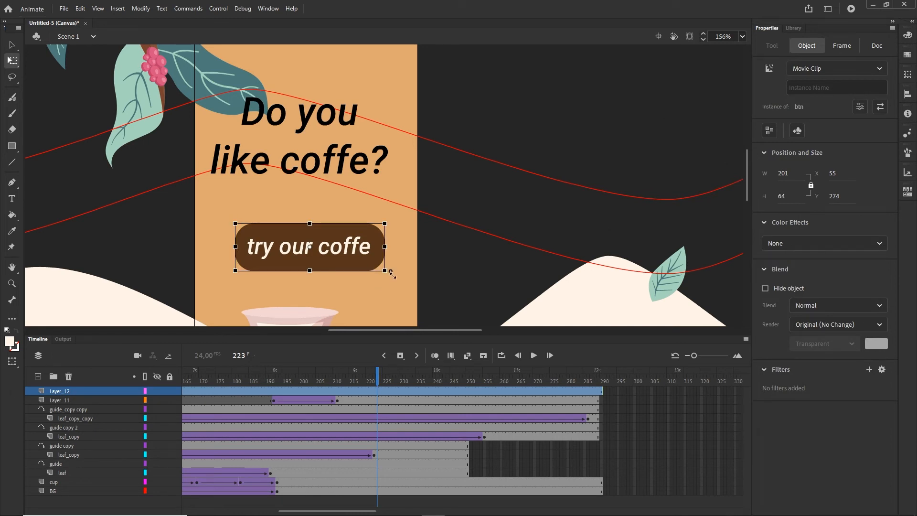
{"action": "left_click_drag", "start_coordinate": [391, 272], "coordinate": [398, 277]}
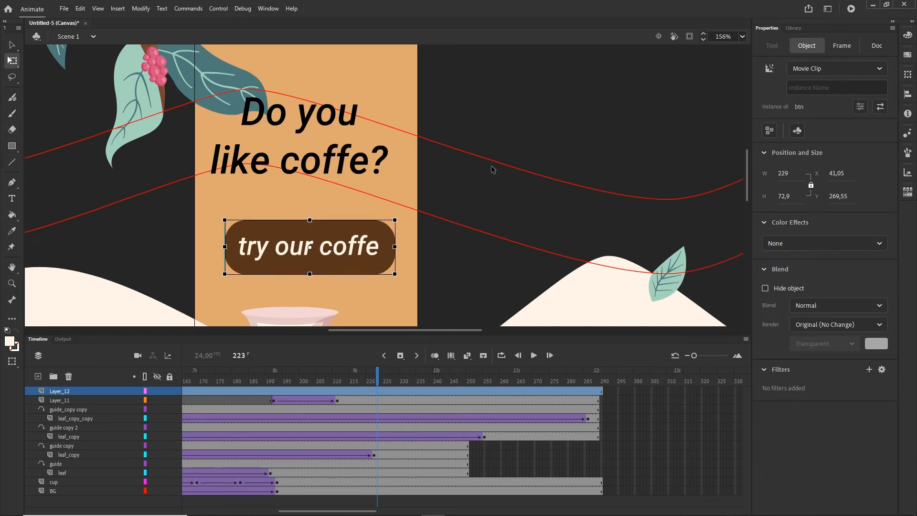
{"action": "key", "text": "ctrl+1"}
{"action": "scroll", "coordinate": [489, 167], "scroll_direction": "down", "scroll_amount": 1}
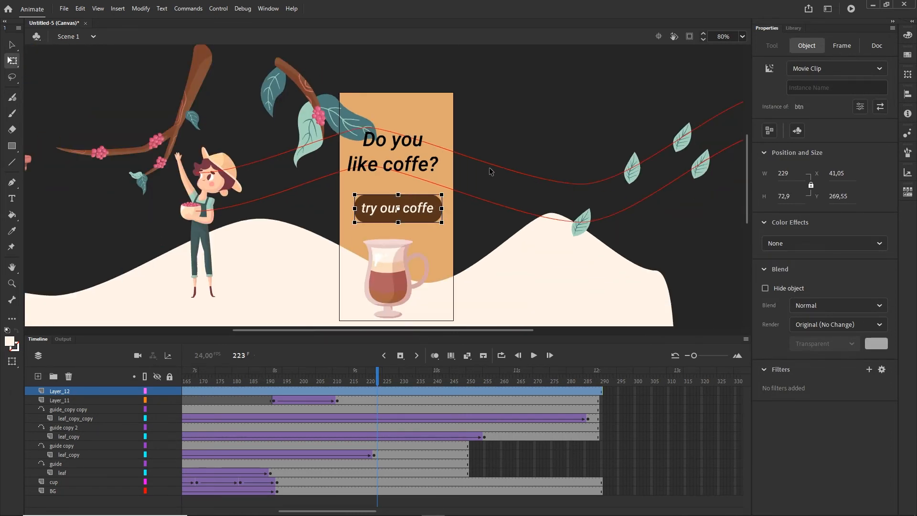
Step: Move the "Do you like coffe?" text up 40 px to Y 49.3
{"action": "left_click", "coordinate": [411, 146]}
{"action": "key", "text": "shift+Up"}
{"action": "key", "text": "shift+Up"}
{"action": "key", "text": "shift+Up"}
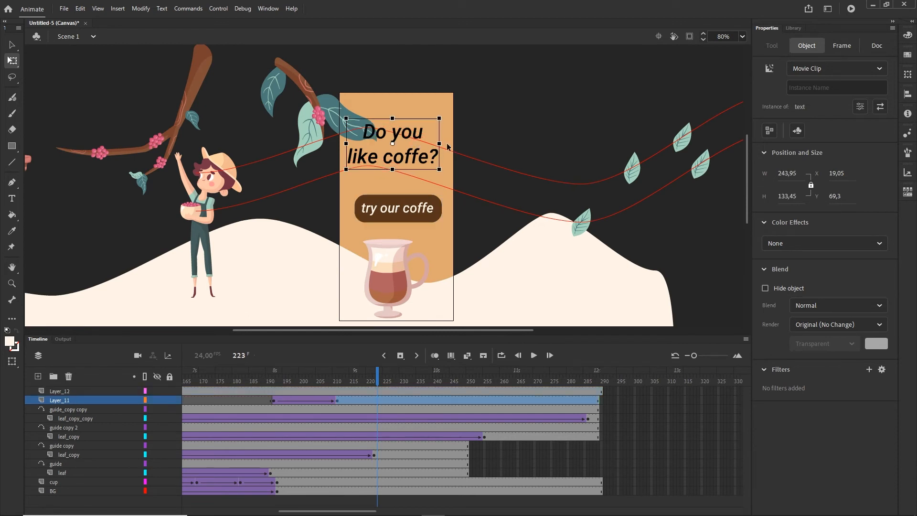
{"action": "key", "text": "shift+Up"}
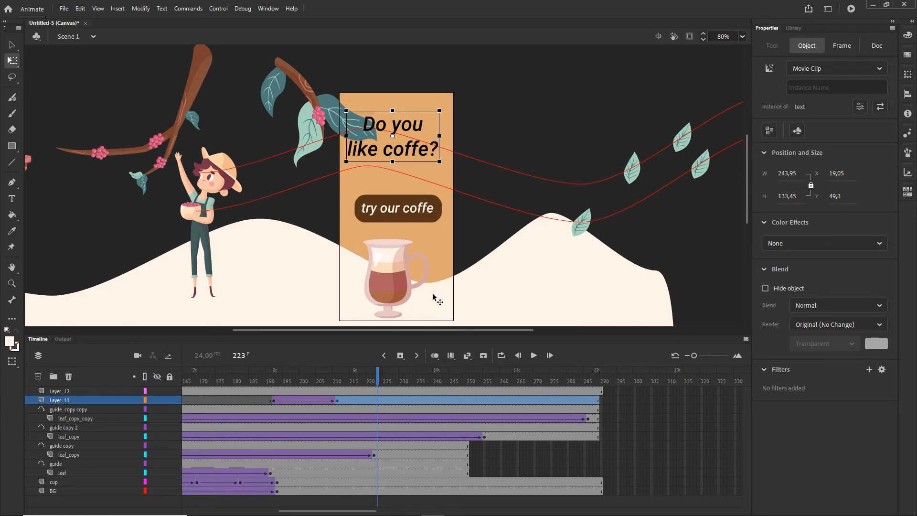
Step: Shift the background about 42 px to the left at its BG layer keyframe on frame 193
{"action": "left_click_drag", "start_coordinate": [377, 379], "coordinate": [289, 449]}
{"action": "left_click", "coordinate": [277, 492]}
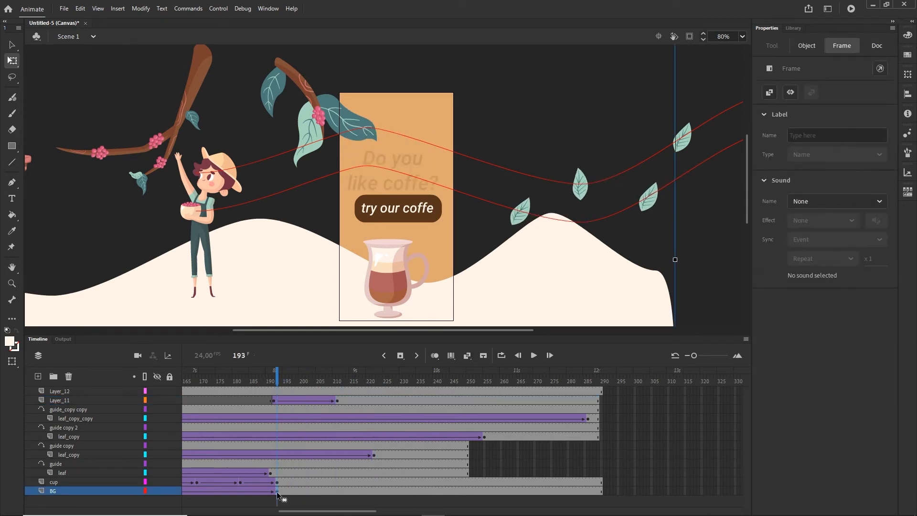
{"action": "key", "text": "Left"}
{"action": "key", "text": "Left"}
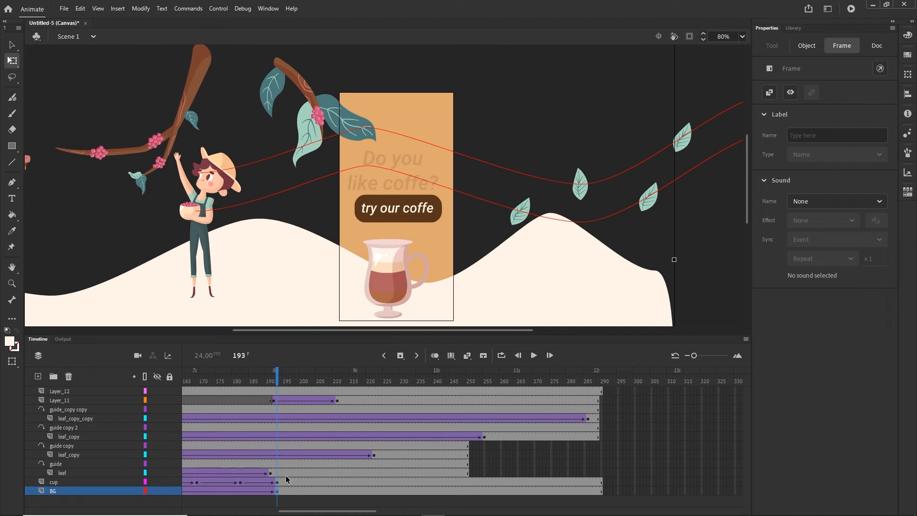
{"action": "key", "text": "shift+Left"}
{"action": "key", "text": "shift+Left"}
{"action": "key", "text": "shift+Left"}
{"action": "key", "text": "shift+Left"}
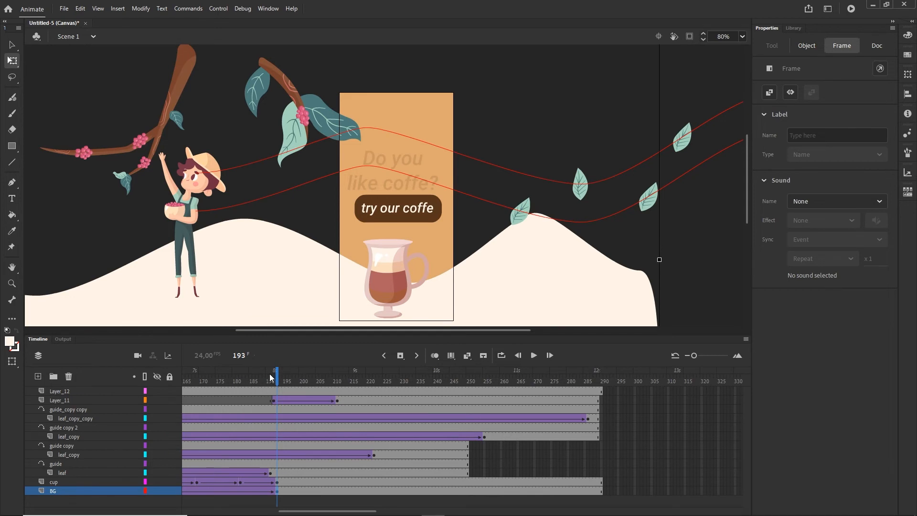
Step: Go to frame 211 and move the btn symbol up 30 px to Y 239.55
{"action": "left_click_drag", "start_coordinate": [275, 375], "coordinate": [337, 374]}
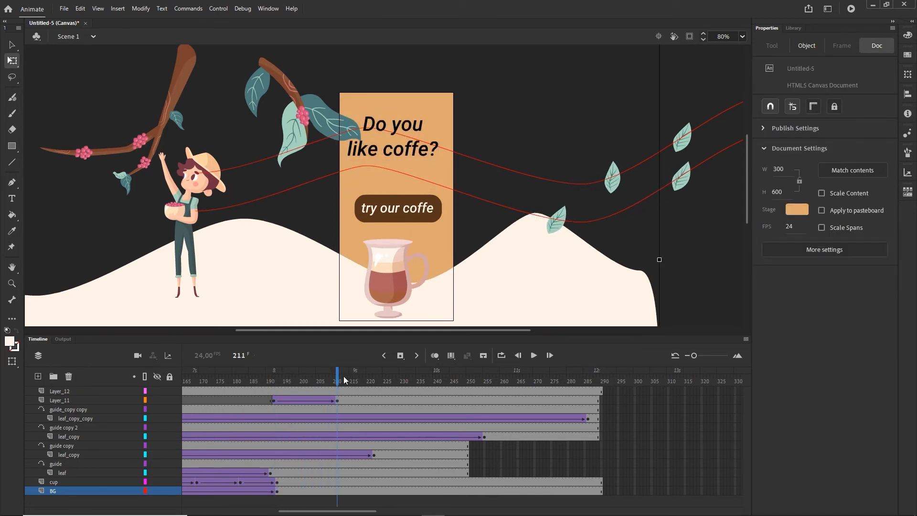
{"action": "left_click", "coordinate": [413, 215]}
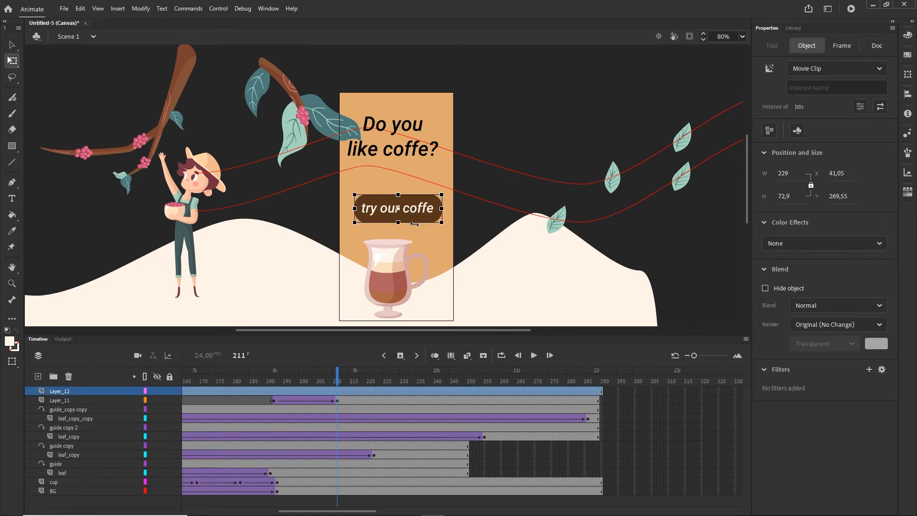
{"action": "key", "text": "shift+Up"}
{"action": "key", "text": "shift+Up"}
{"action": "key", "text": "shift+Up"}
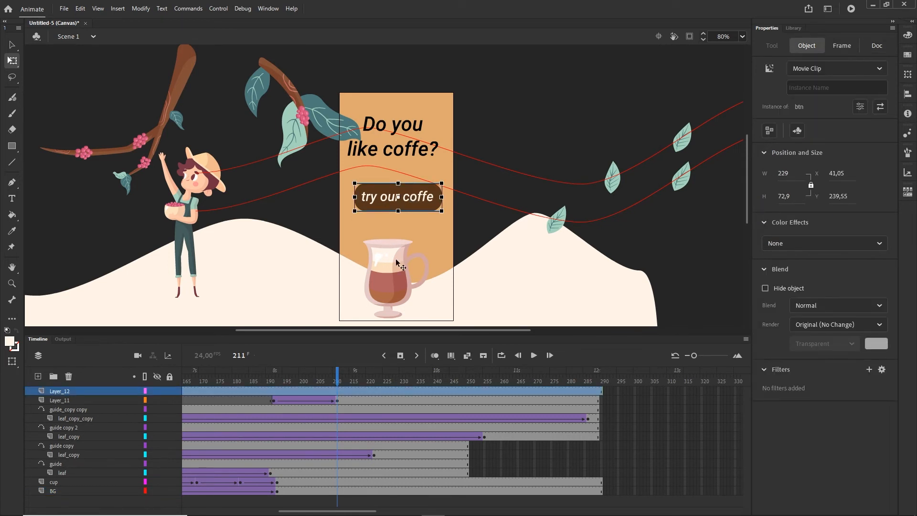
Step: Move the first keyframe of Layer_12 from frame 1 to frame 192 and add another keyframe at frame 210
{"action": "left_click_drag", "start_coordinate": [318, 513], "coordinate": [222, 513]}
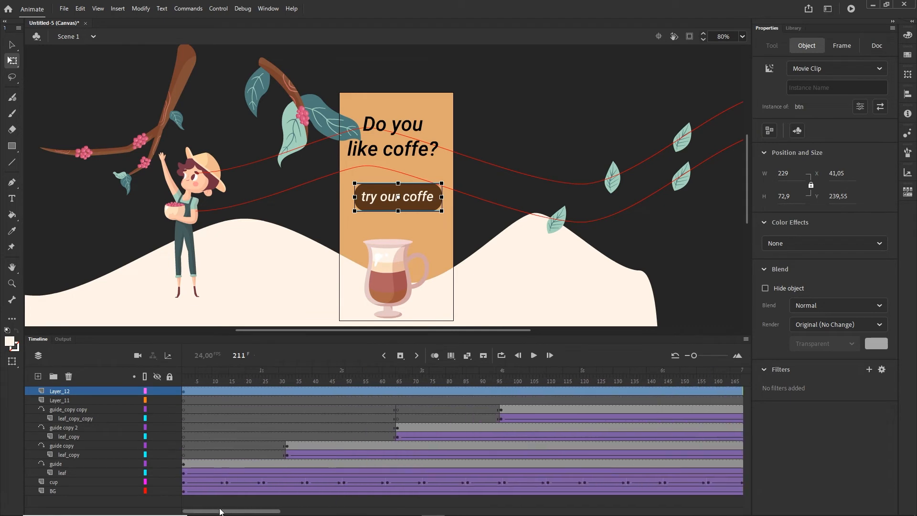
{"action": "left_click", "coordinate": [183, 392]}
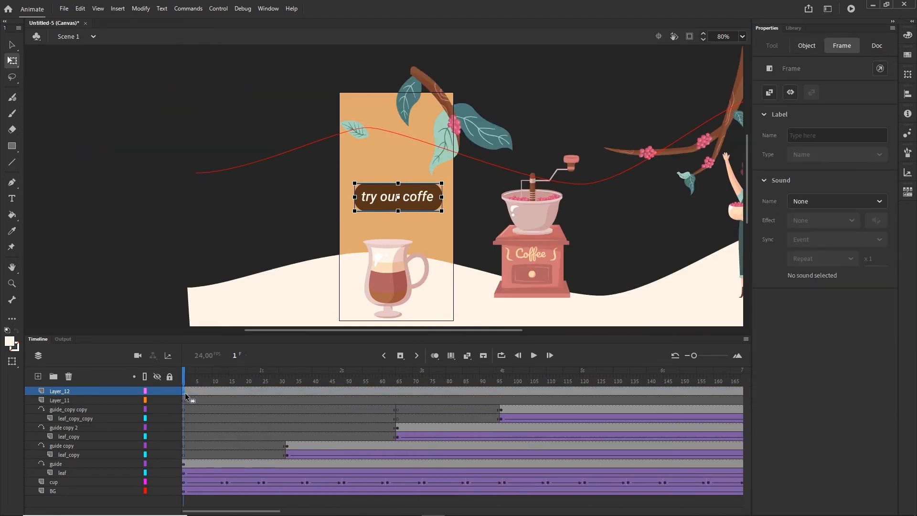
{"action": "left_click_drag", "start_coordinate": [444, 384], "coordinate": [571, 391]}
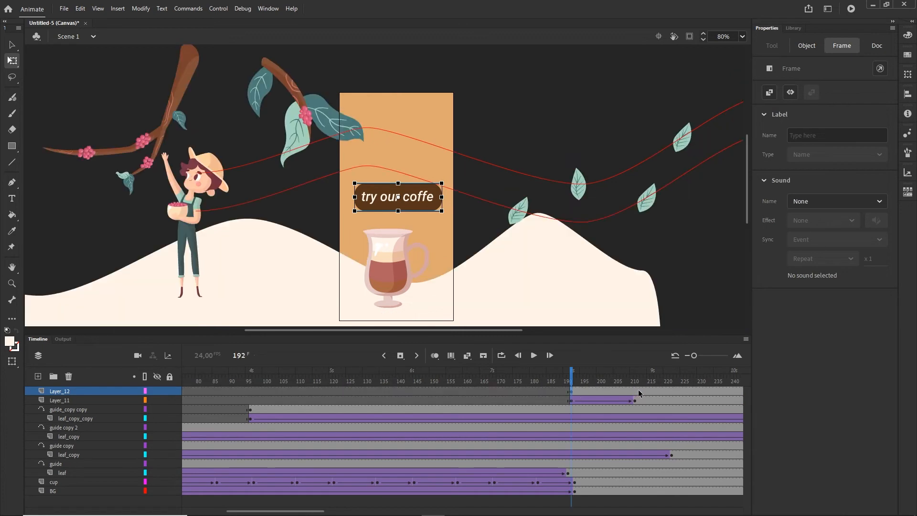
{"action": "left_click", "coordinate": [633, 392]}
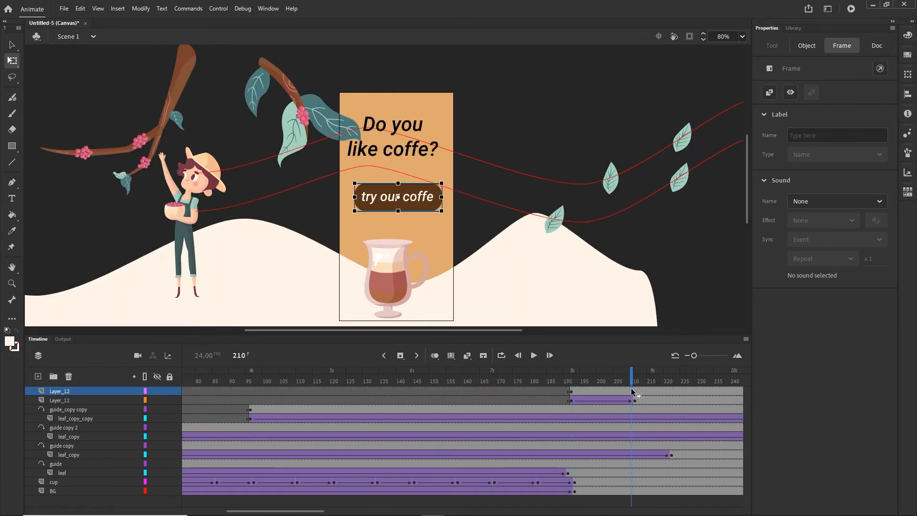
Step: At the frame 192 keyframe, move the btn symbol down 60 px to Y 299.55
{"action": "left_click", "coordinate": [574, 391]}
{"action": "key", "text": "shift+Down"}
{"action": "key", "text": "shift+Down"}
{"action": "key", "text": "shift+Down"}
{"action": "key", "text": "shift+Down"}
{"action": "key", "text": "shift+Down"}
{"action": "key", "text": "shift+Down"}
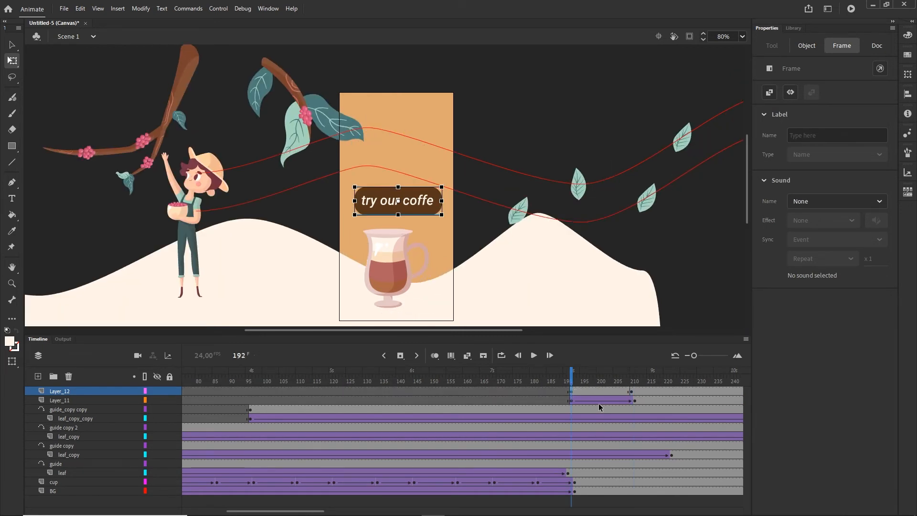
{"action": "left_click", "coordinate": [416, 228]}
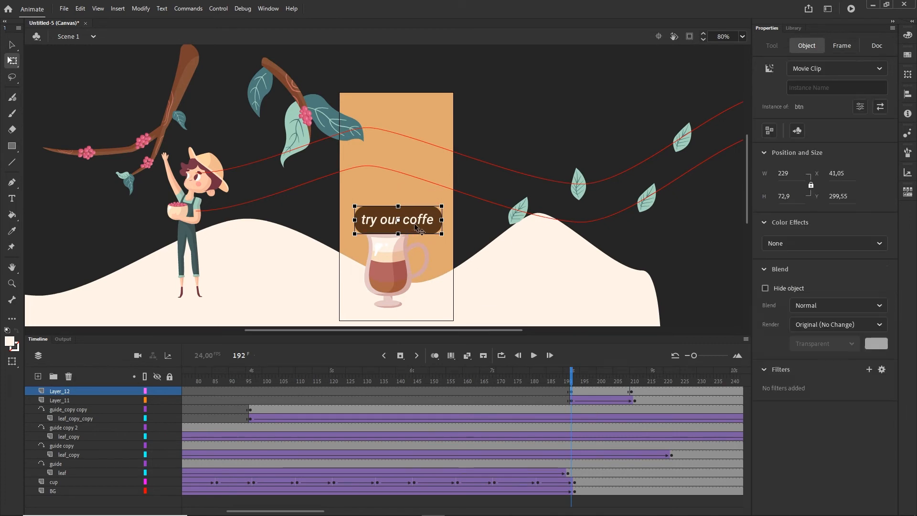
Step: Make the btn symbol fully transparent with an Alpha colour effect at frame 192 and create a classic tween to frame 210
{"action": "left_click", "coordinate": [880, 244]}
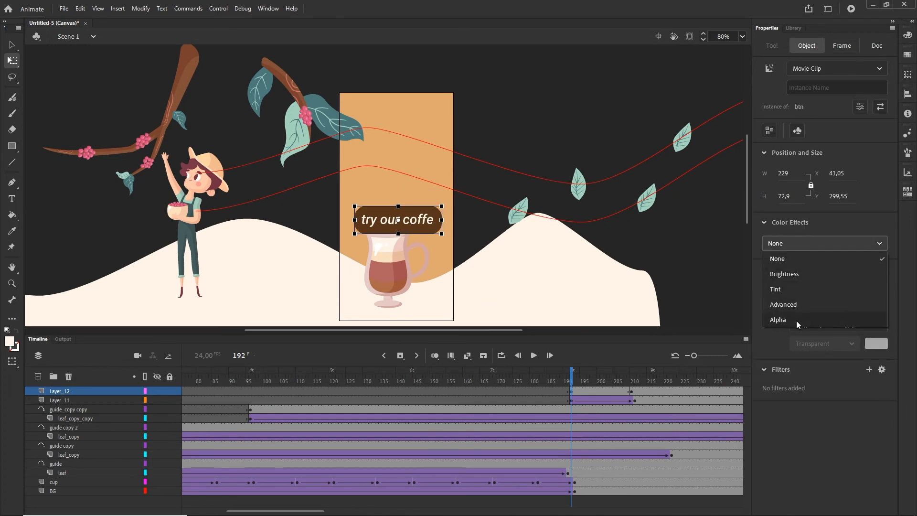
{"action": "left_click", "coordinate": [797, 320]}
{"action": "left_click", "coordinate": [601, 391]}
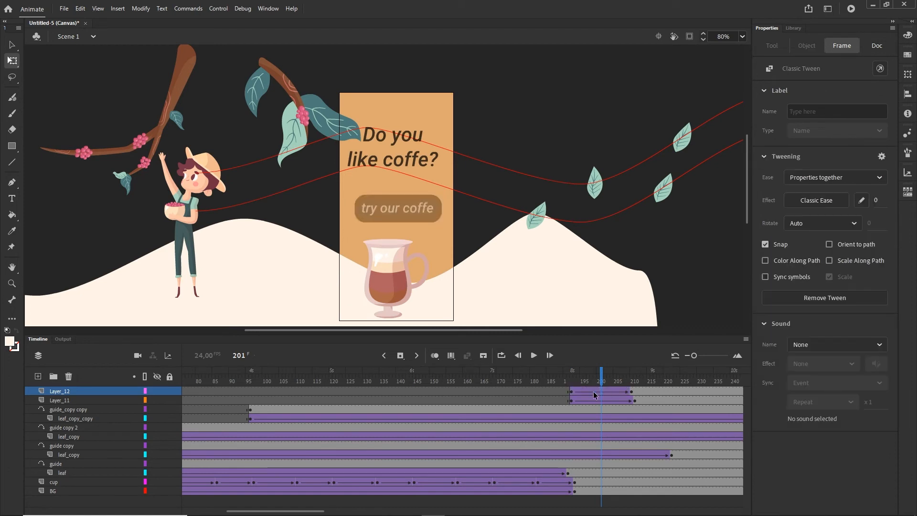
Step: Apply the Ease Out Quad easing to the classic tween on Layer_12
{"action": "left_click", "coordinate": [572, 394]}
{"action": "left_click", "coordinate": [816, 200]}
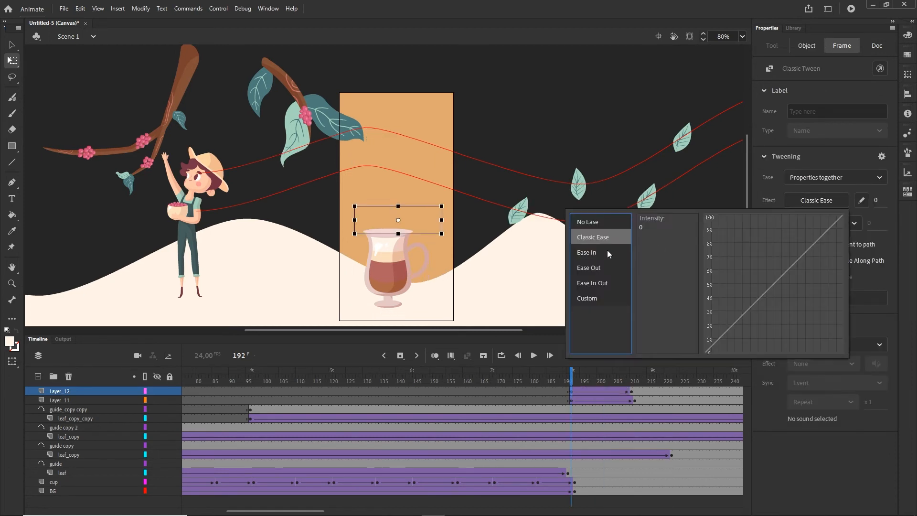
{"action": "left_click", "coordinate": [592, 267]}
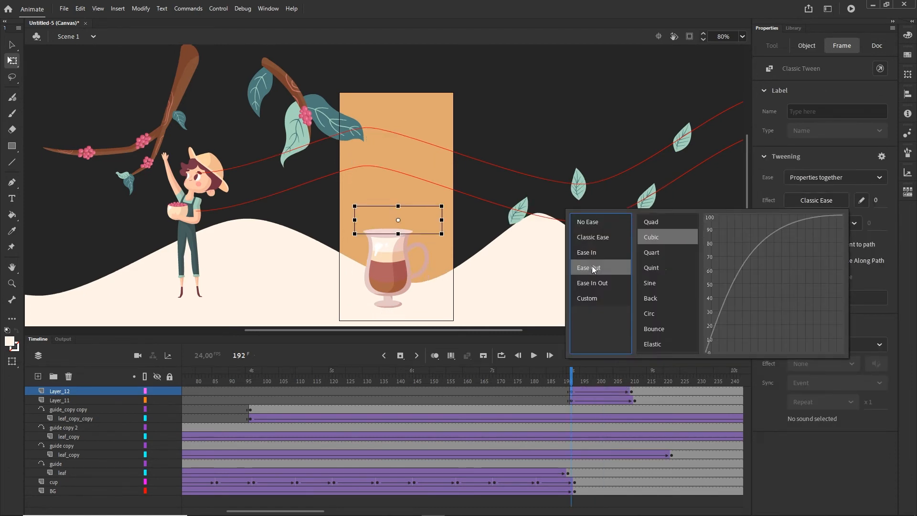
{"action": "left_click", "coordinate": [655, 220]}
Step: Shift the whole Layer_12 tween along the timeline so it starts right after the Layer_11 text tween ends
{"action": "left_click", "coordinate": [631, 392]}
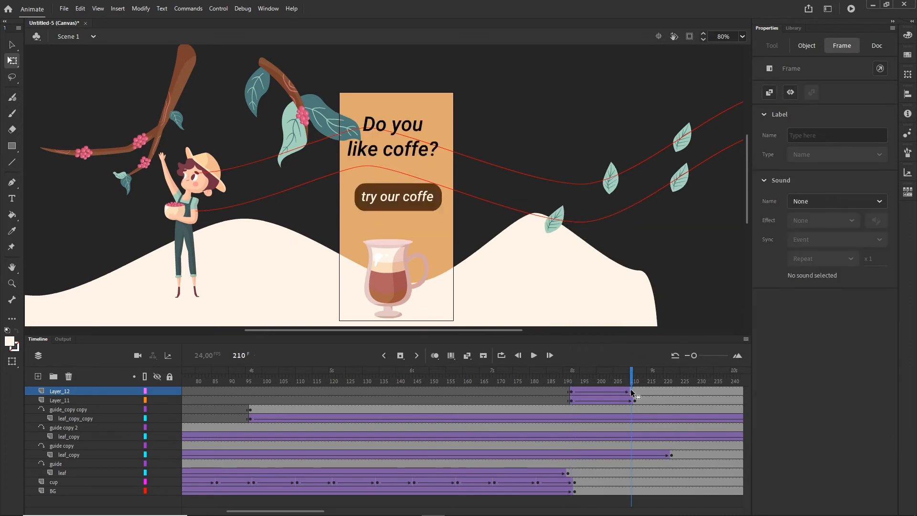
{"action": "left_click", "coordinate": [631, 392]}
{"action": "left_click_drag", "start_coordinate": [571, 392], "coordinate": [638, 393]}
Step: Check the button's fade-in, test the banner in the browser and return to Animate
{"action": "left_click_drag", "start_coordinate": [634, 371], "coordinate": [596, 355]}
{"action": "key", "text": "ctrl+Return"}
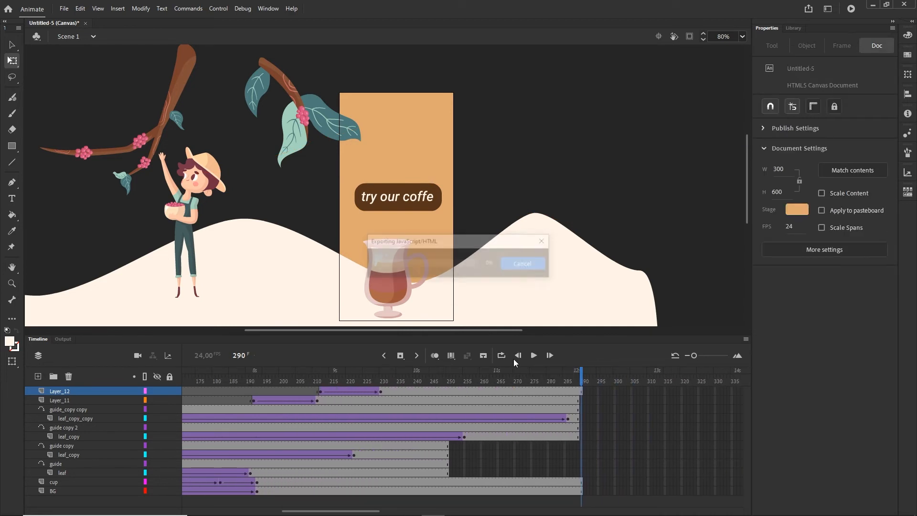
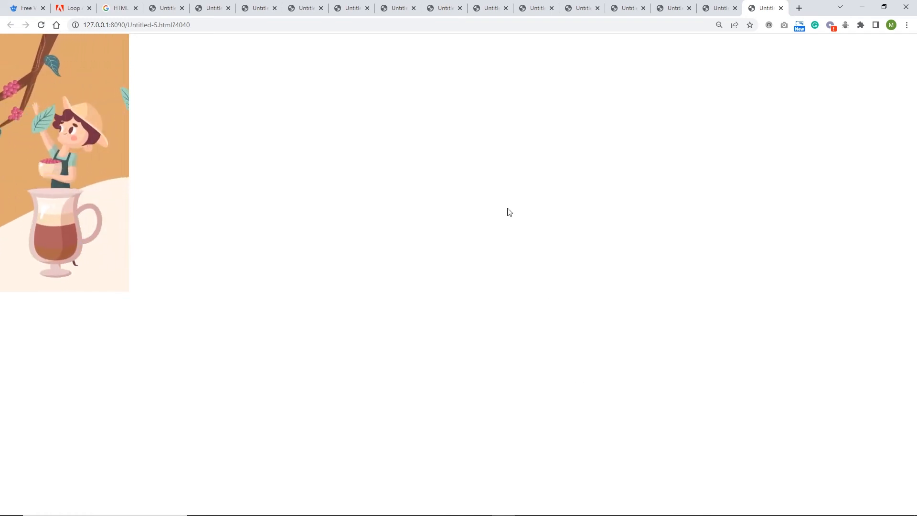
{"action": "mouse_move", "coordinate": [450, 513]}
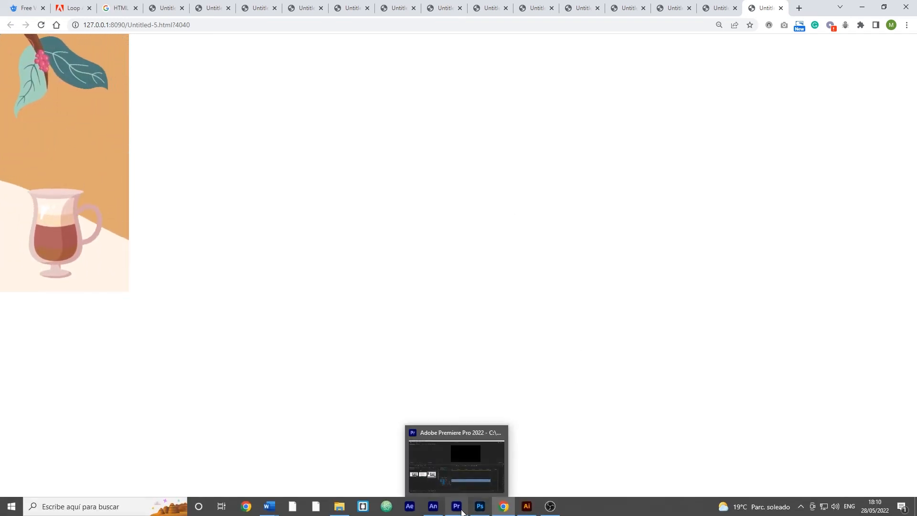
{"action": "left_click", "coordinate": [433, 506]}
{"action": "left_click", "coordinate": [38, 339]}
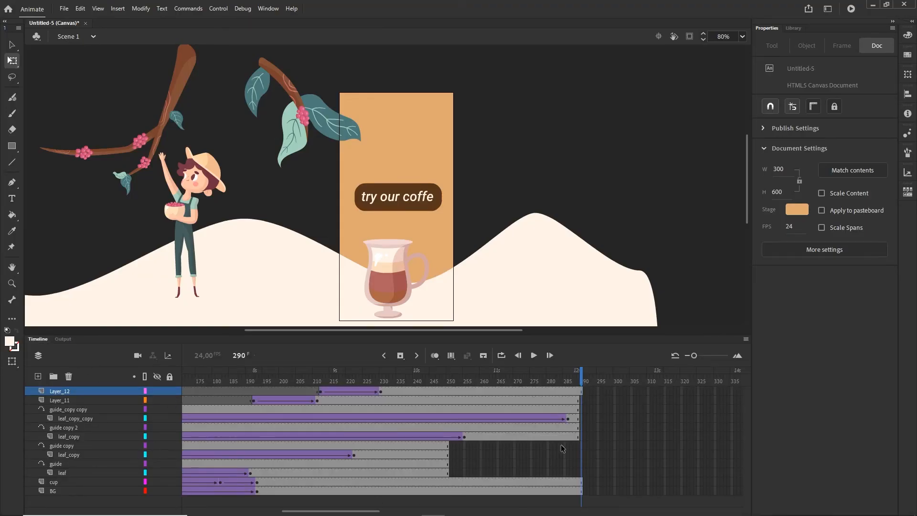
Step: Remove the surplus frames of Layer_12 from frame 290 onward
{"action": "left_click_drag", "start_coordinate": [579, 379], "coordinate": [582, 376]}
{"action": "key", "text": "F5"}
{"action": "left_click", "coordinate": [566, 376]}
{"action": "left_click_drag", "start_coordinate": [567, 376], "coordinate": [578, 378]}
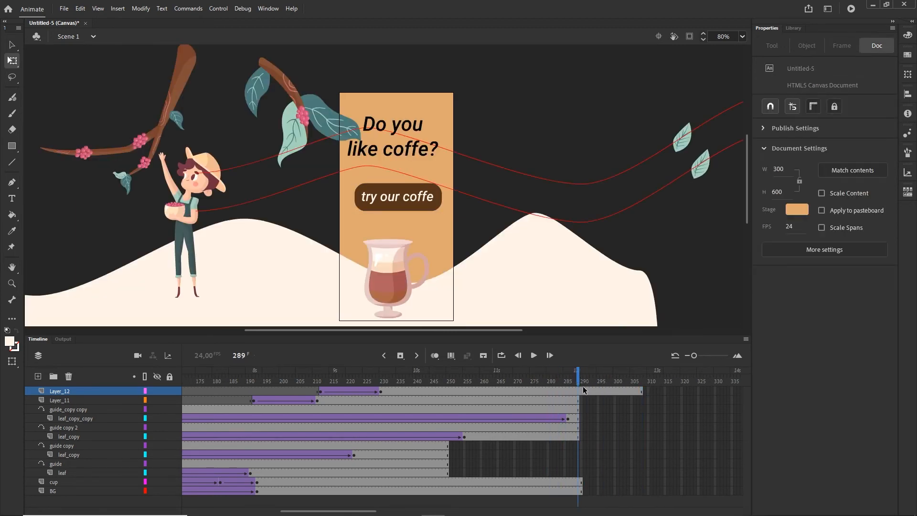
{"action": "left_click", "coordinate": [580, 391]}
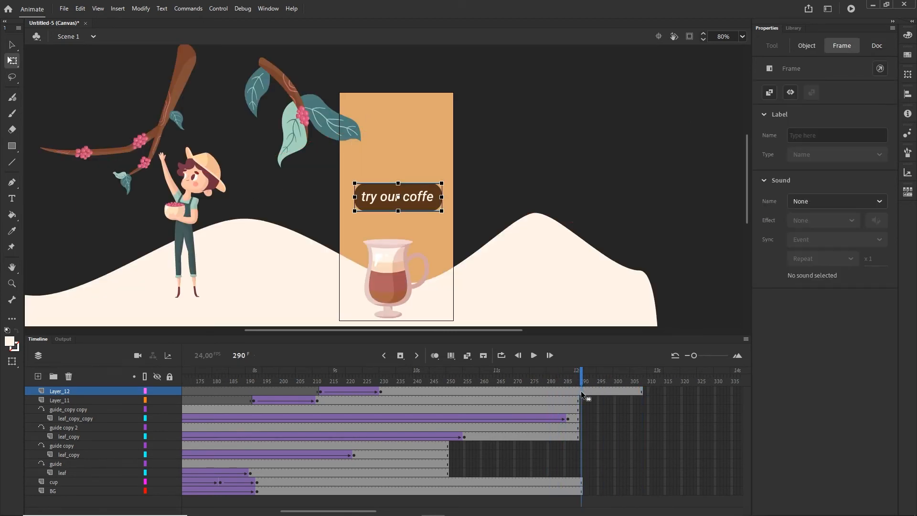
{"action": "left_click", "coordinate": [652, 391], "text": "shift"}
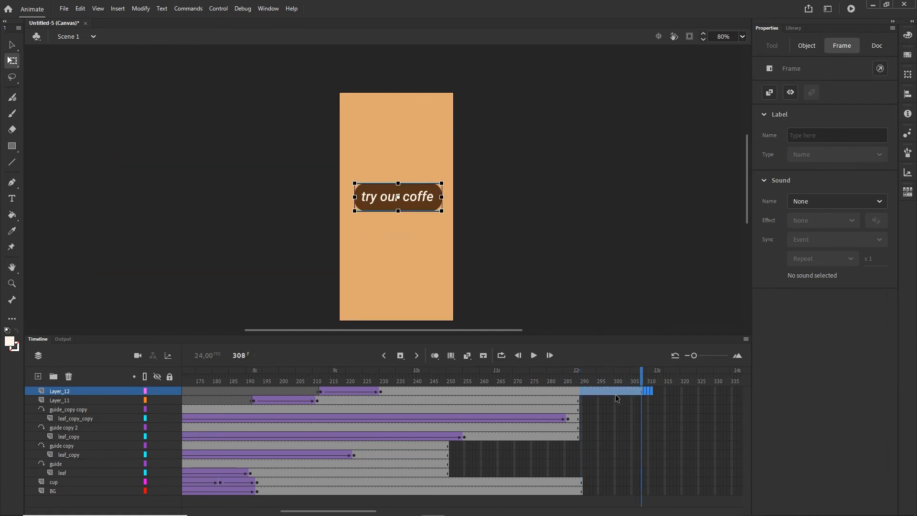
{"action": "right_click", "coordinate": [616, 392]}
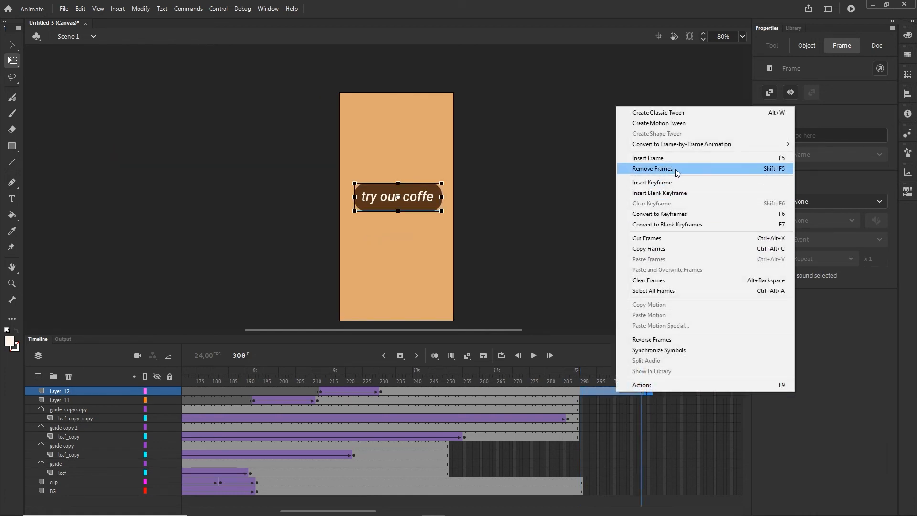
{"action": "left_click", "coordinate": [770, 168]}
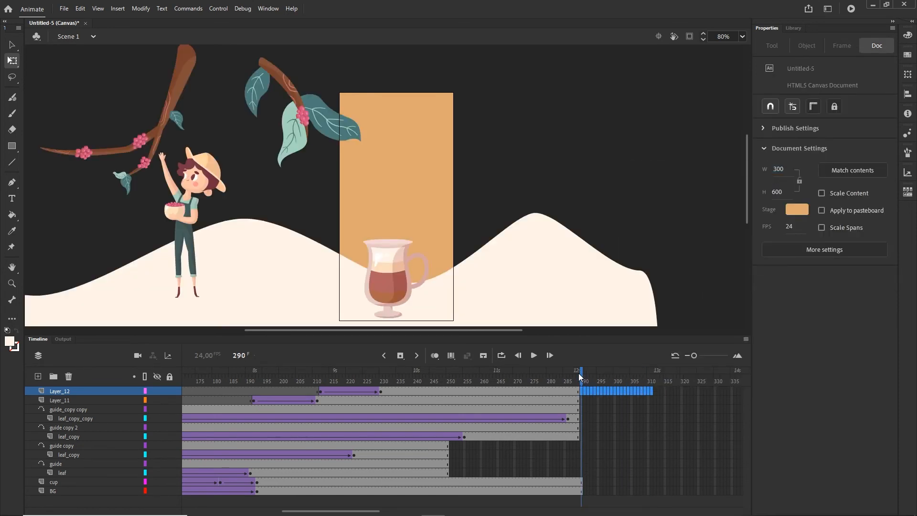
Step: Add a new layer above Layer_12 and name it code
{"action": "left_click_drag", "start_coordinate": [582, 382], "coordinate": [106, 390]}
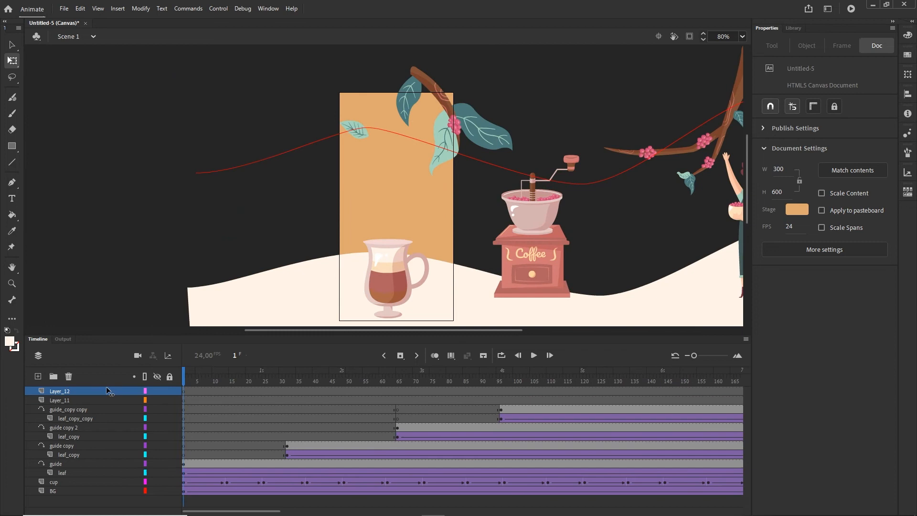
{"action": "left_click", "coordinate": [38, 378]}
{"action": "double_click", "coordinate": [53, 392]}
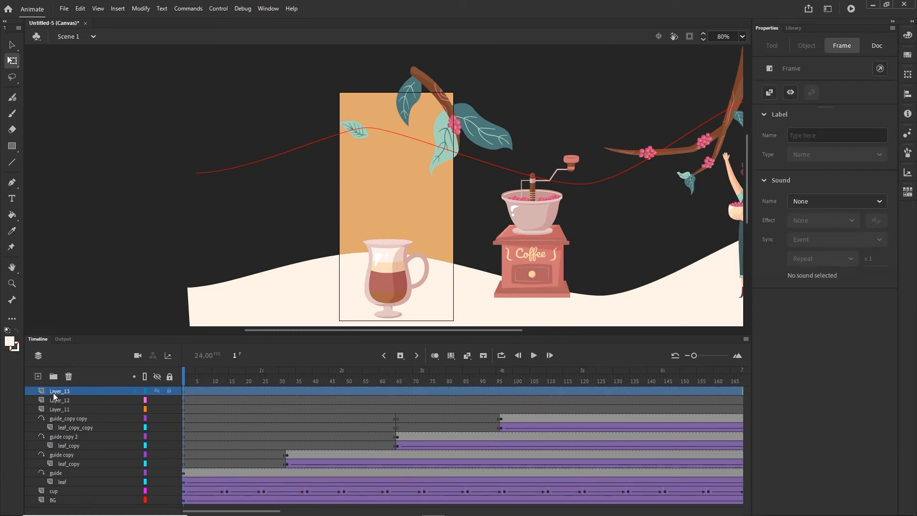
{"action": "type", "text": "code"}
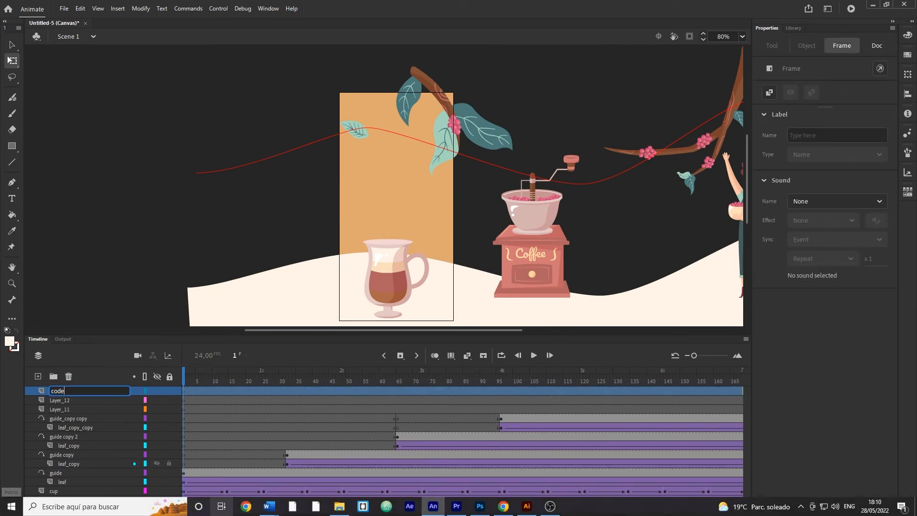
Step: Add the frame action this.stop(); to frame 1 of the code layer and collapse the Actions editor
{"action": "left_click", "coordinate": [186, 391]}
{"action": "right_click", "coordinate": [185, 390]}
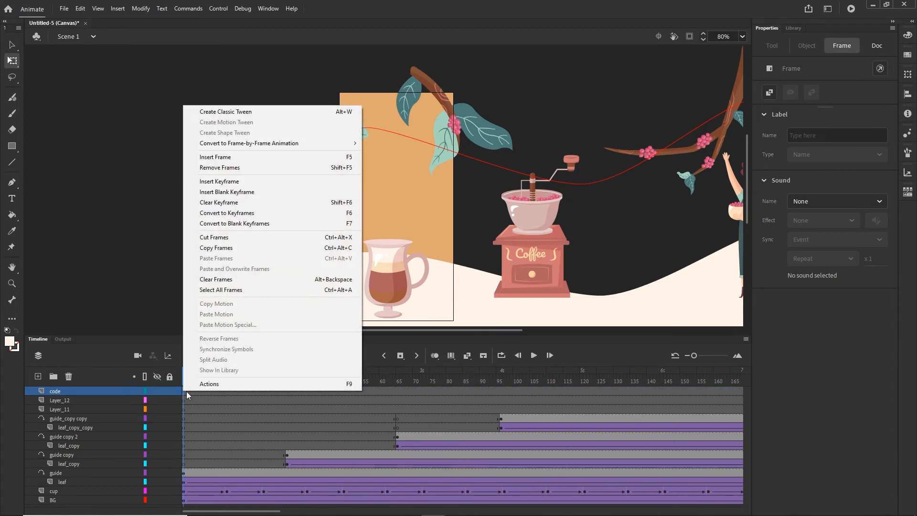
{"action": "left_click", "coordinate": [210, 384]}
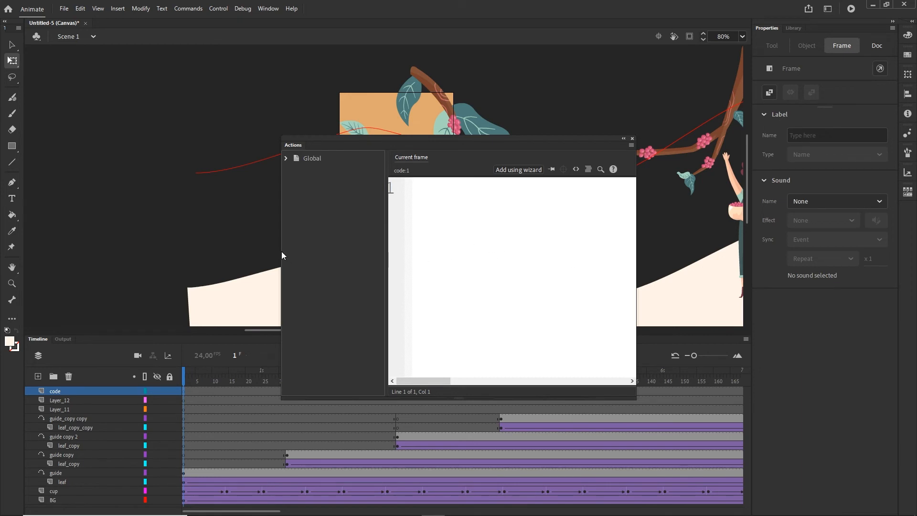
{"action": "left_click_drag", "start_coordinate": [281, 256], "coordinate": [76, 242]}
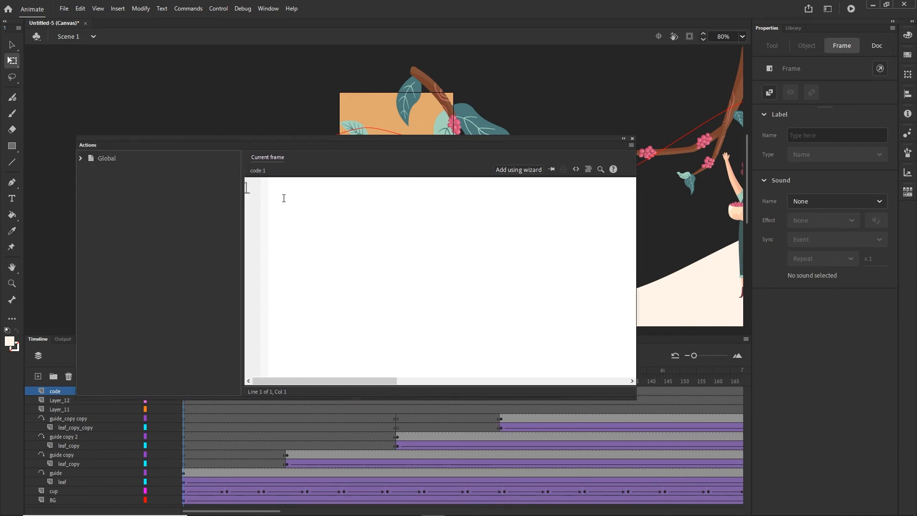
{"action": "type", "text": "thisd"}
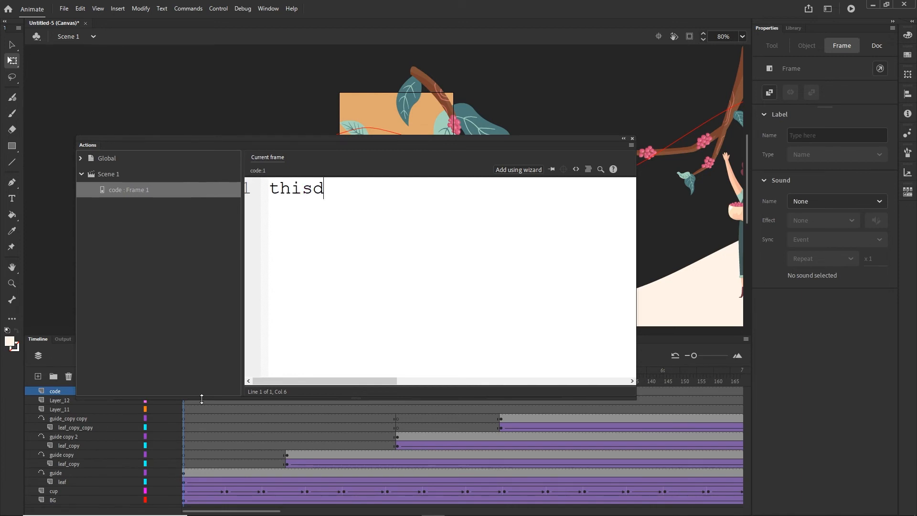
{"action": "key", "text": "BackSpace"}
{"action": "type", "text": ".stop"}
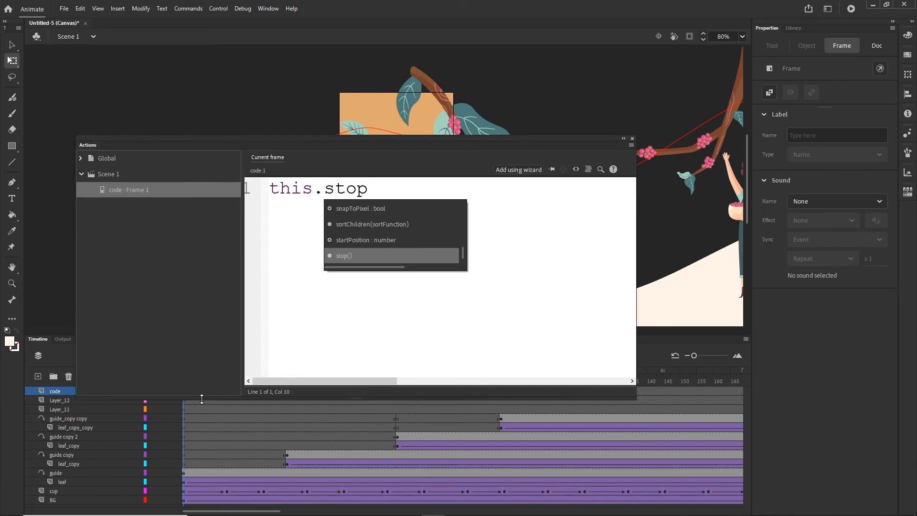
{"action": "type", "text": "();"}
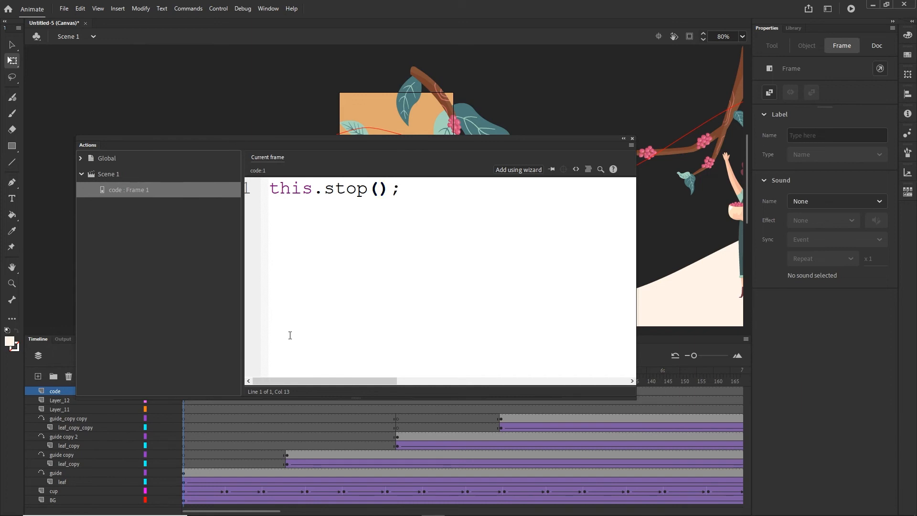
{"action": "left_click", "coordinate": [622, 139]}
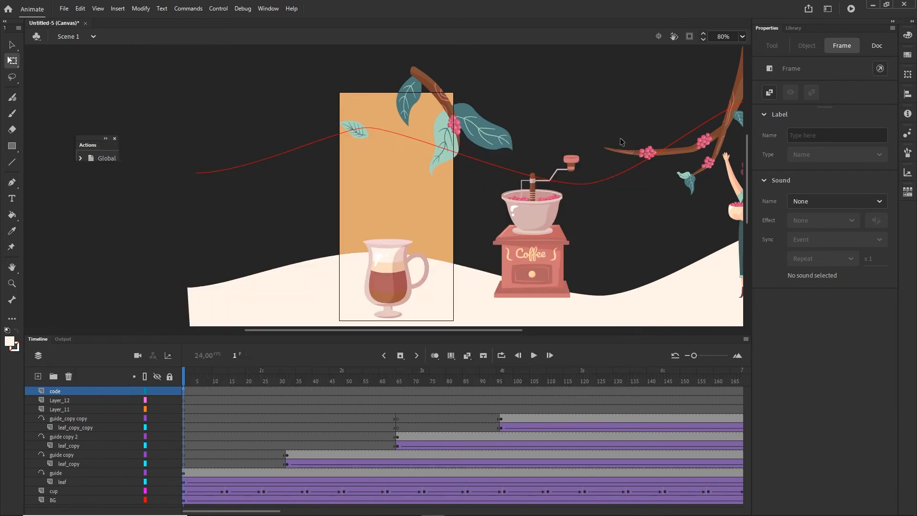
Step: Test the banner with the stop action on frame 1 in the browser and return to Animate
{"action": "left_click_drag", "start_coordinate": [185, 378], "coordinate": [254, 378]}
{"action": "key", "text": "ctrl+Return"}
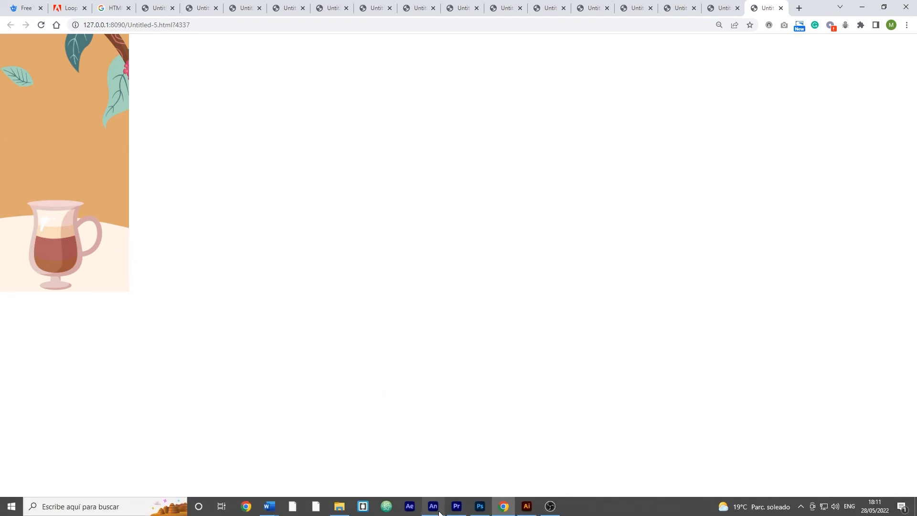
{"action": "left_click", "coordinate": [433, 506]}
{"action": "left_click", "coordinate": [37, 339]}
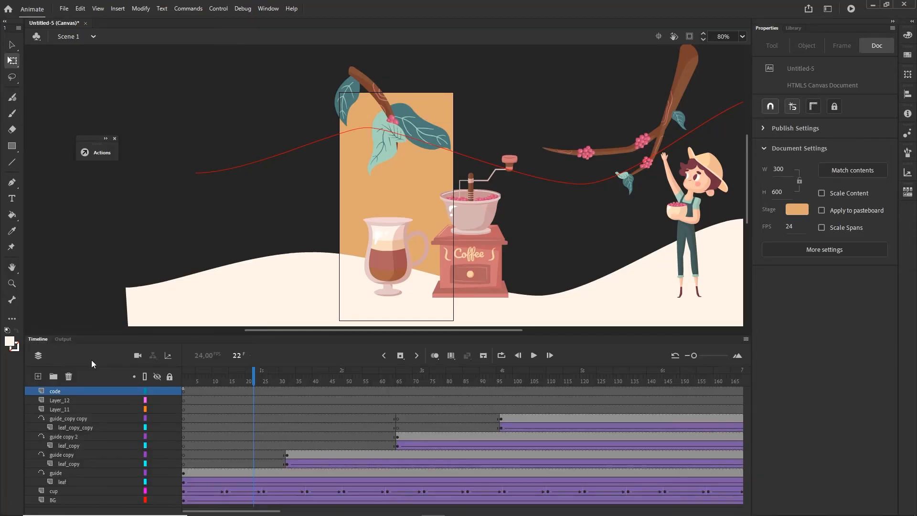
Step: Move the stop-action keyframe on the code layer from frame 1 to the animation's end at frame 289
{"action": "left_click", "coordinate": [183, 390]}
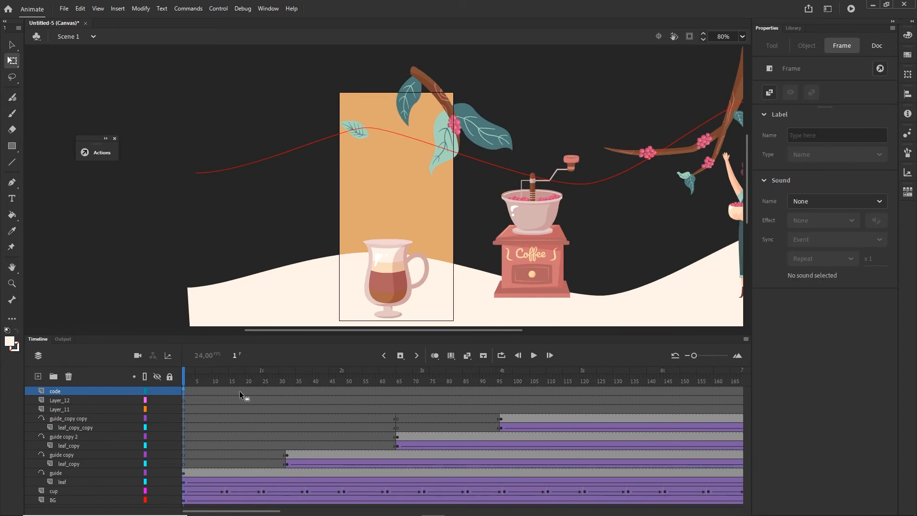
{"action": "mouse_move", "coordinate": [673, 383]}
{"action": "left_mouse_down"}
{"action": "mouse_move", "coordinate": [767, 386]}
{"action": "mouse_move", "coordinate": [679, 390]}
{"action": "left_mouse_up"}
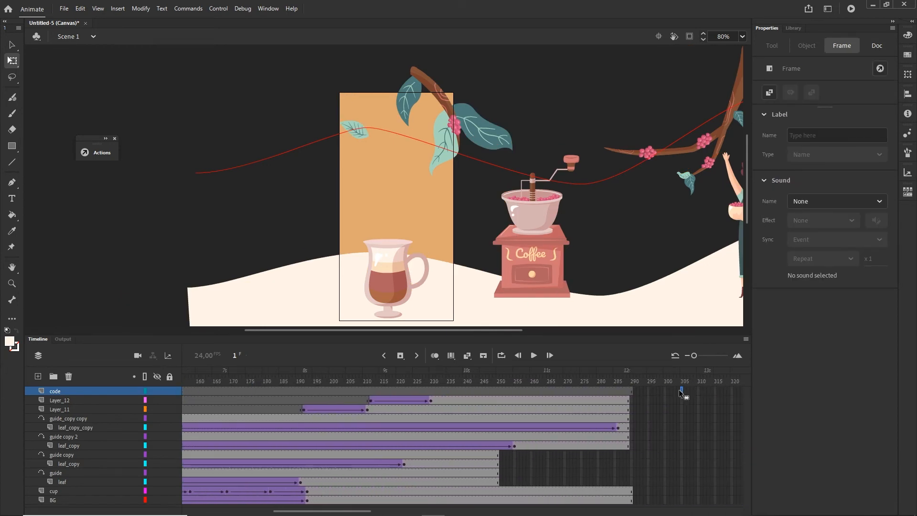
{"action": "left_click", "coordinate": [631, 390]}
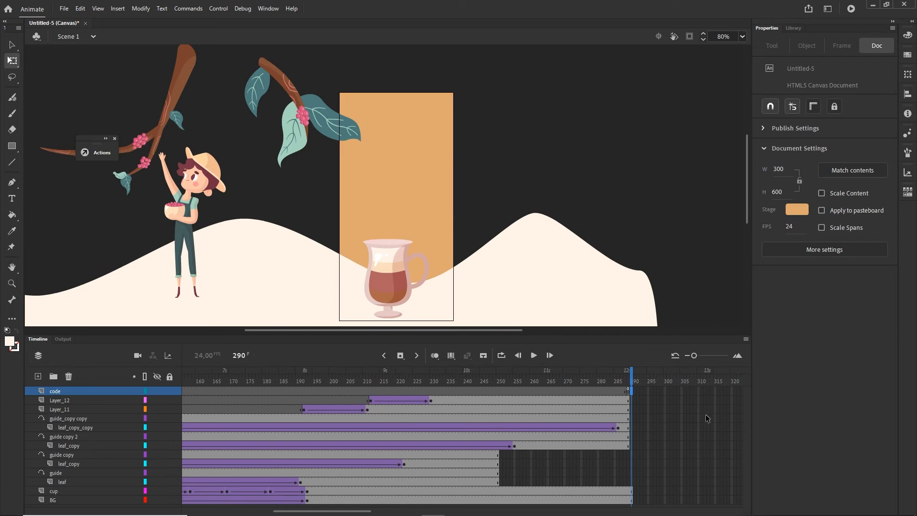
Step: Test the banner in the browser with the stop action on frame 289
{"action": "left_click", "coordinate": [678, 426]}
{"action": "key", "text": "ctrl+Return"}
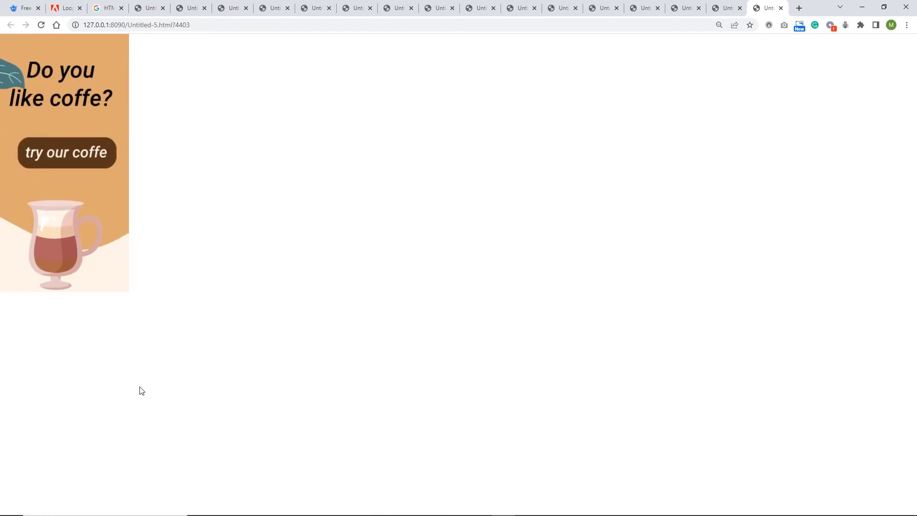
Step: In the Adobe Community thread on looping a timeline, copy the two-line this.looped snippet that uses == 3 before this.stop();
{"action": "left_click", "coordinate": [66, 9]}
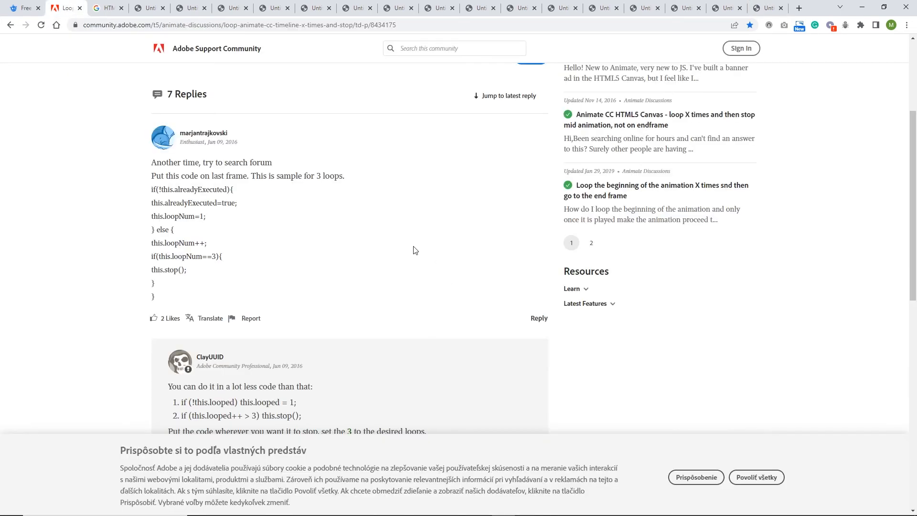
{"action": "scroll", "coordinate": [416, 250], "scroll_direction": "up", "scroll_amount": 4}
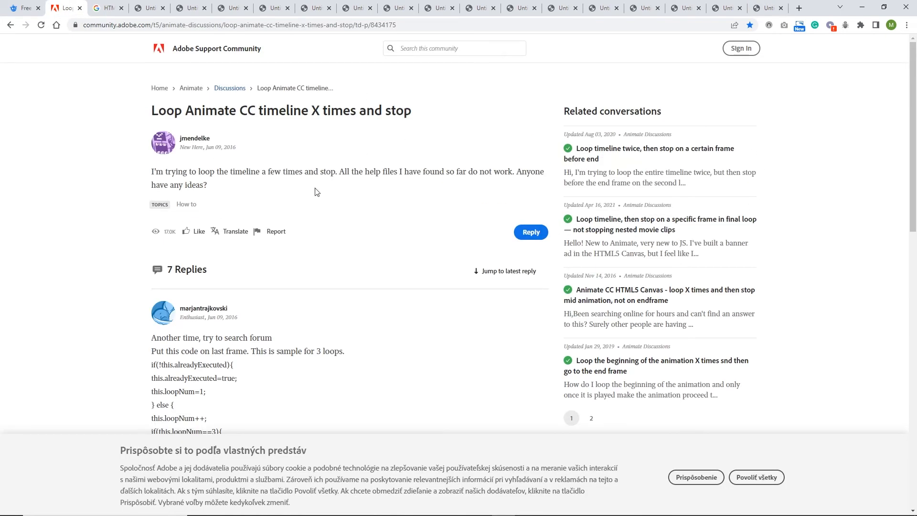
{"action": "scroll", "coordinate": [277, 188], "scroll_direction": "down", "scroll_amount": 7}
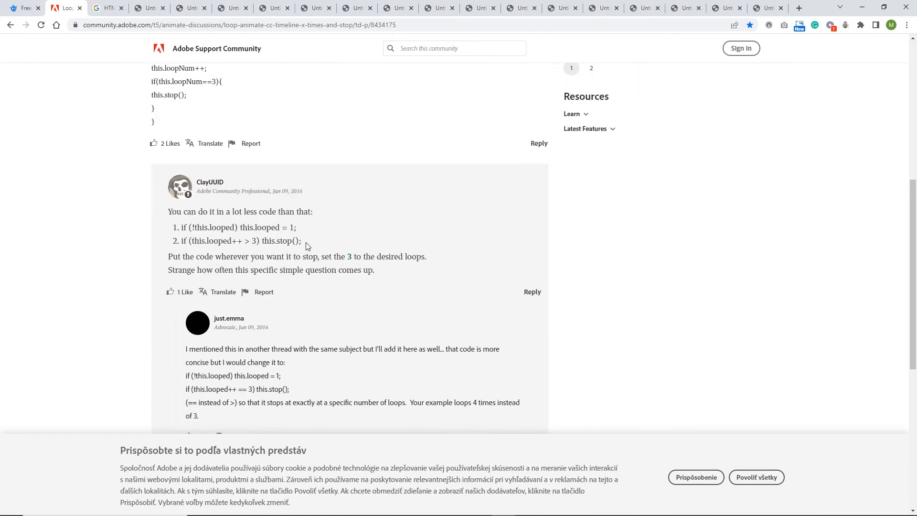
{"action": "left_click_drag", "start_coordinate": [306, 245], "coordinate": [174, 235]}
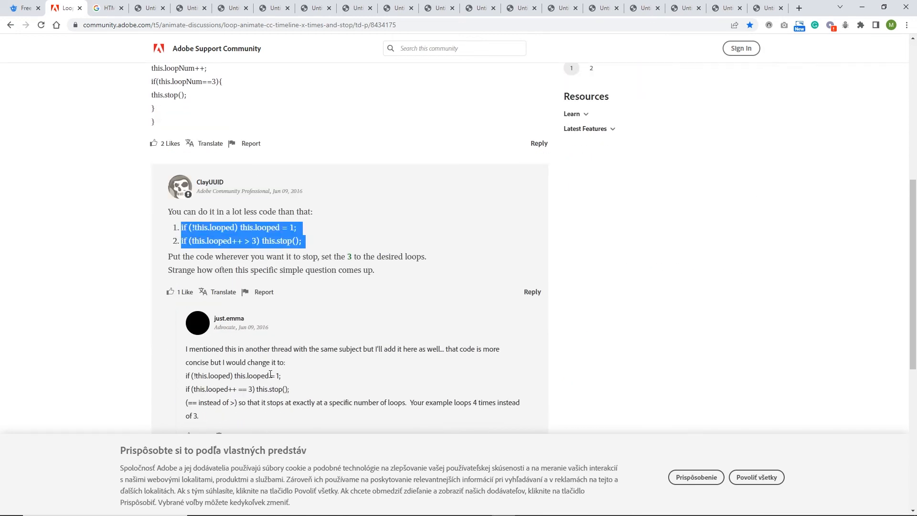
{"action": "left_click_drag", "start_coordinate": [293, 391], "coordinate": [187, 376]}
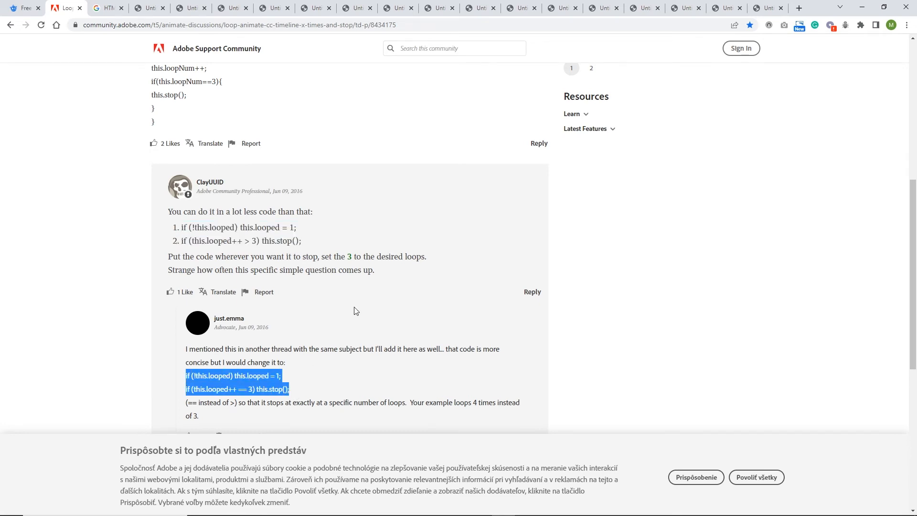
{"action": "left_click", "coordinate": [248, 240]}
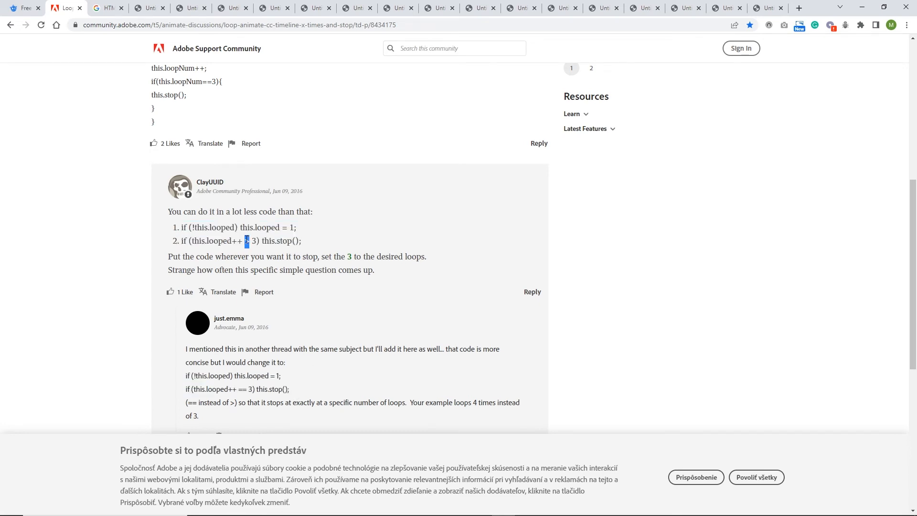
{"action": "left_click_drag", "start_coordinate": [290, 391], "coordinate": [186, 380]}
{"action": "key", "text": "ctrl+c"}
{"action": "left_click", "coordinate": [245, 388]}
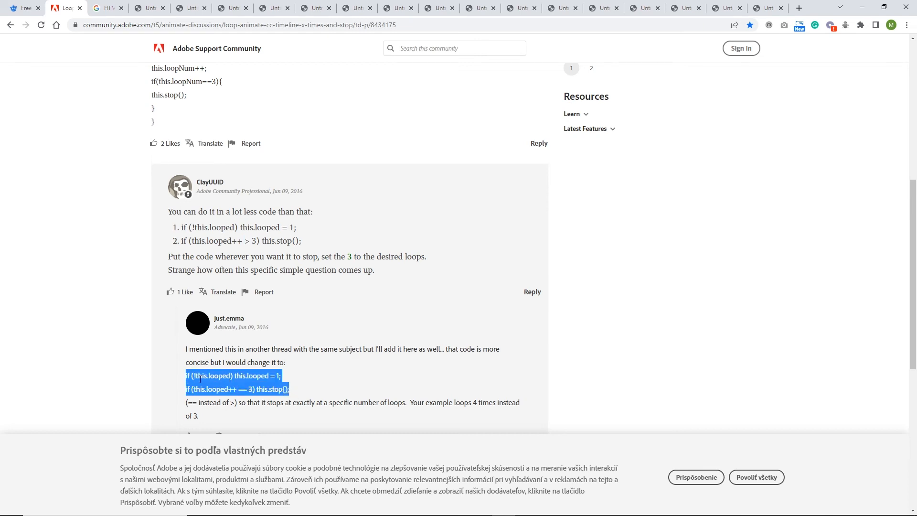
Step: Return to Animate and replace the this.stop(); action on frame 289 of the code layer with the copied loop code
{"action": "left_click", "coordinate": [433, 506]}
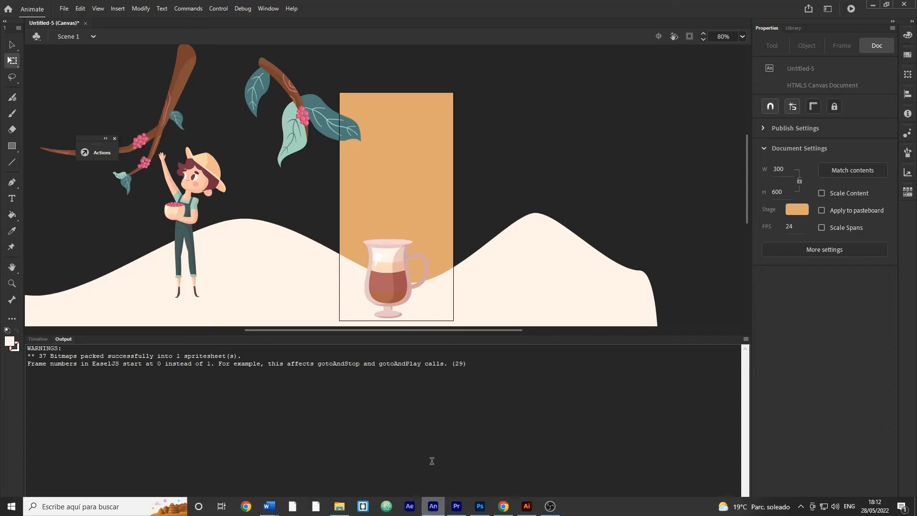
{"action": "left_click", "coordinate": [38, 338]}
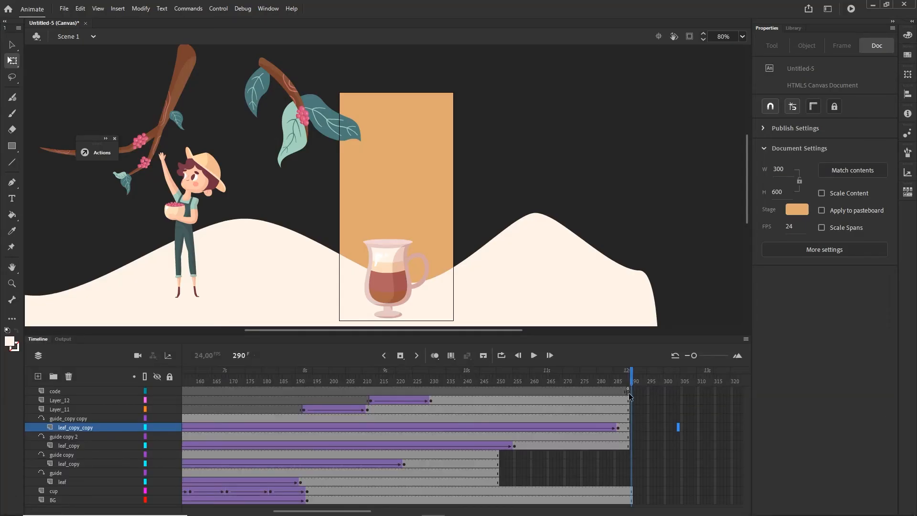
{"action": "left_click", "coordinate": [628, 391]}
{"action": "right_click", "coordinate": [627, 391]}
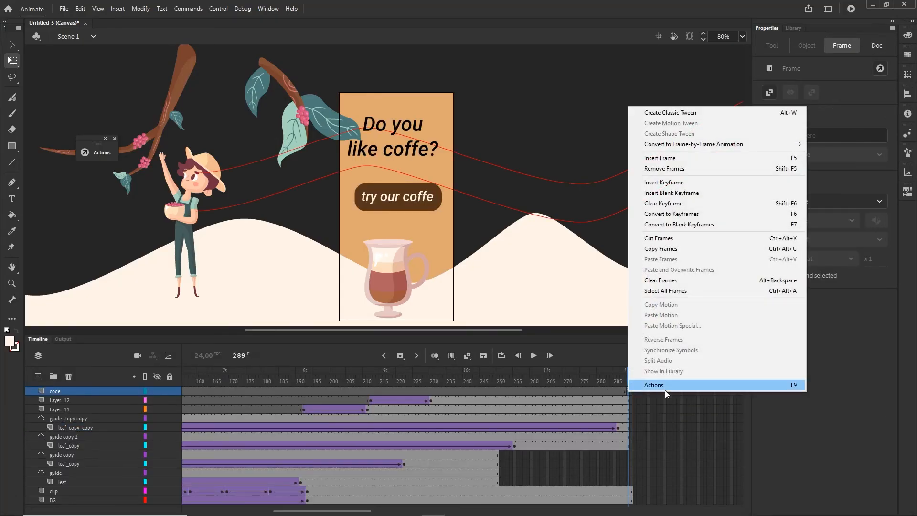
{"action": "left_click", "coordinate": [675, 389]}
{"action": "left_click_drag", "start_coordinate": [529, 194], "coordinate": [313, 180]}
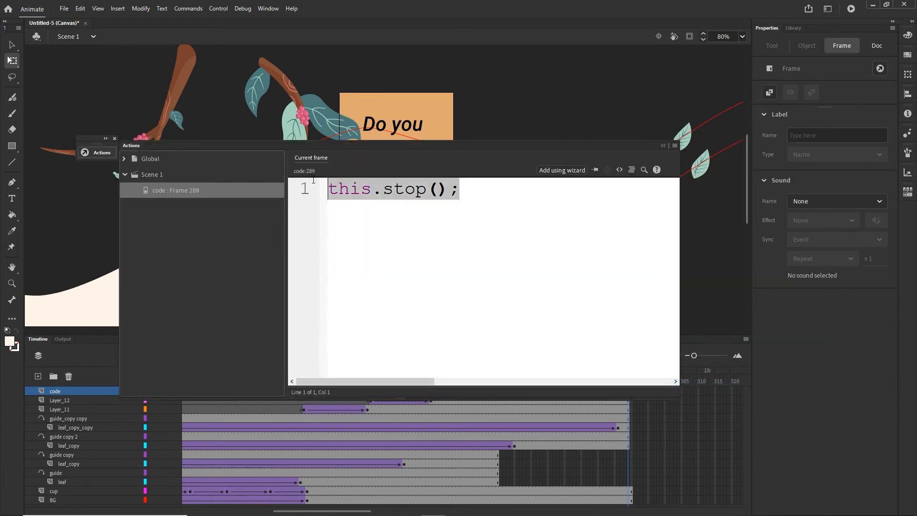
{"action": "key", "text": "ctrl+v"}
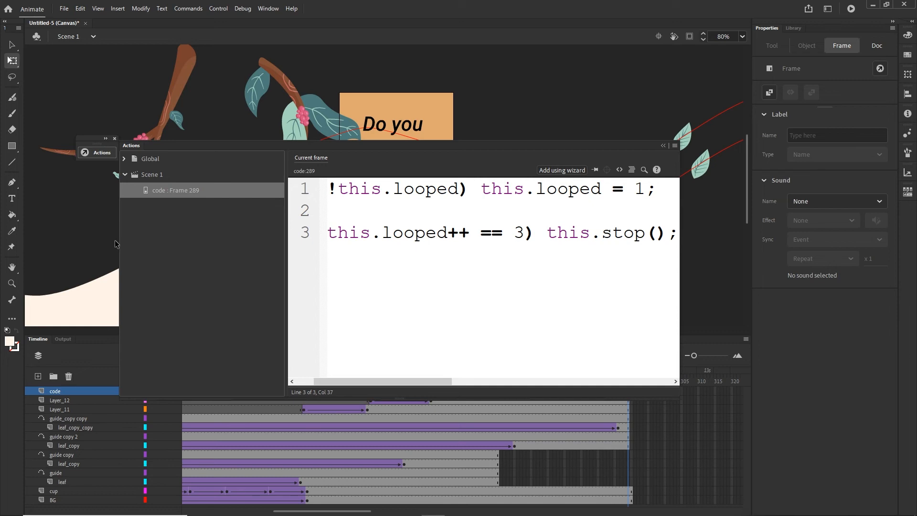
Step: Widen the Actions editor, set the loop count in the this.looped++ condition to 2, and collapse the editor
{"action": "left_click_drag", "start_coordinate": [355, 144], "coordinate": [372, 132]}
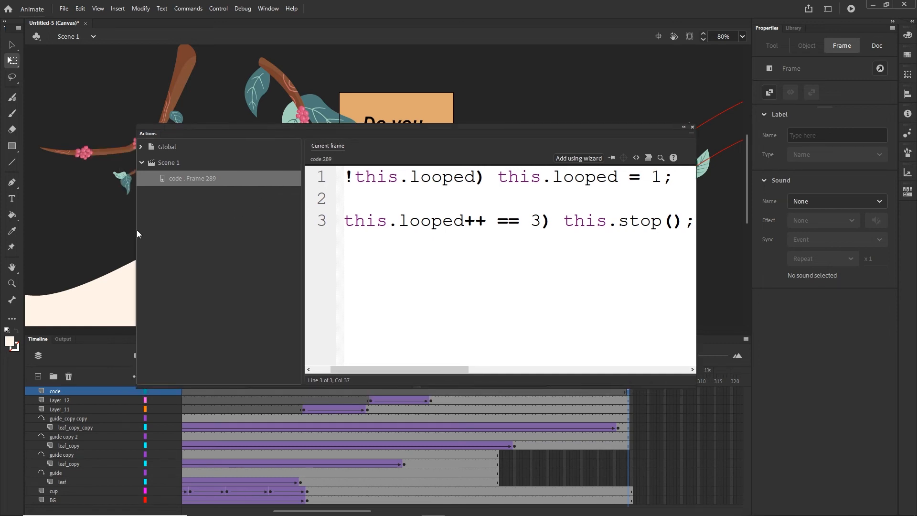
{"action": "left_click_drag", "start_coordinate": [135, 229], "coordinate": [49, 237]}
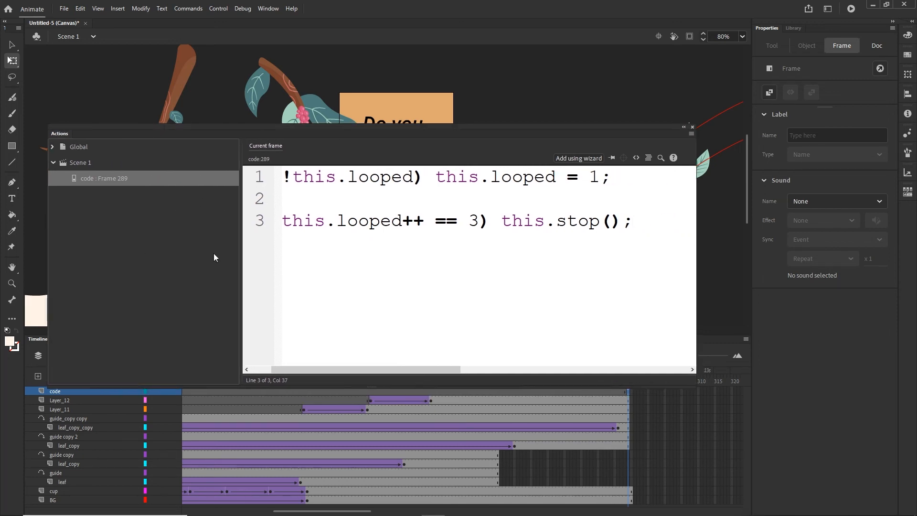
{"action": "double_click", "coordinate": [474, 220]}
{"action": "type", "text": "2"}
{"action": "double_click", "coordinate": [474, 221]}
{"action": "type", "text": "10"}
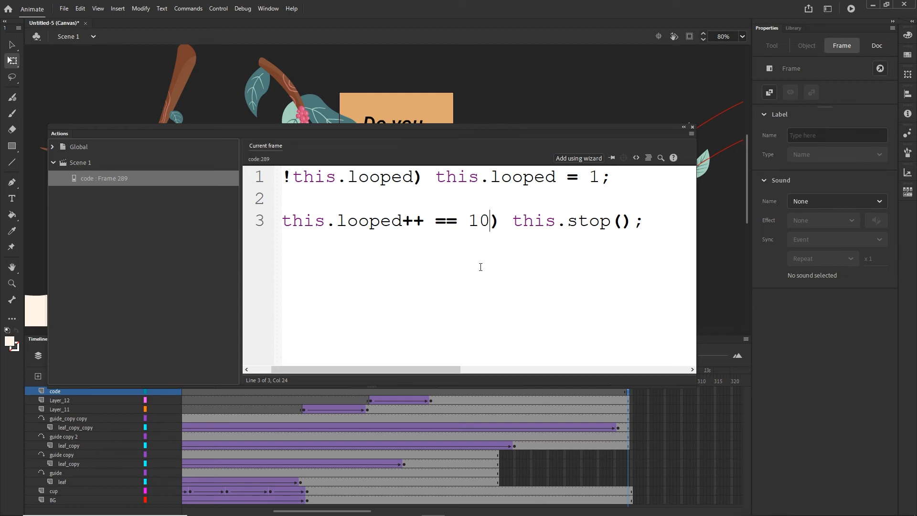
{"action": "key", "text": "BackSpace"}
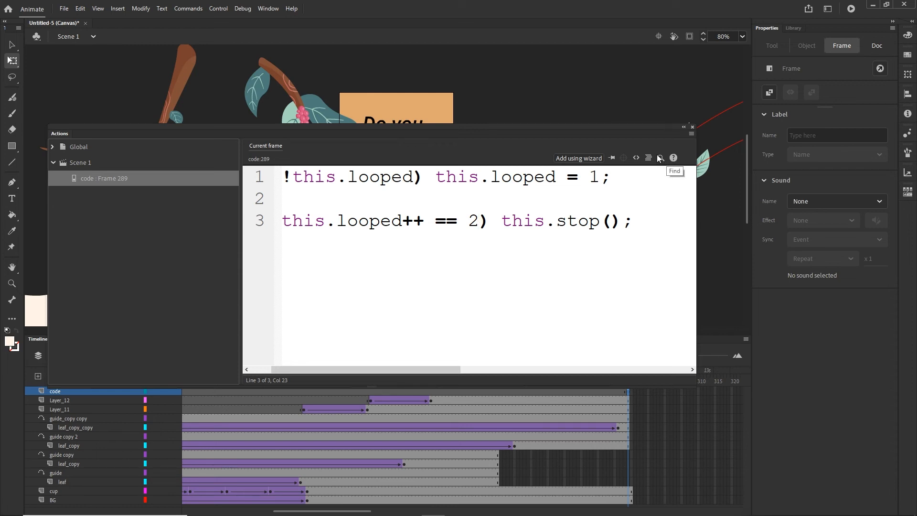
{"action": "left_click", "coordinate": [683, 129]}
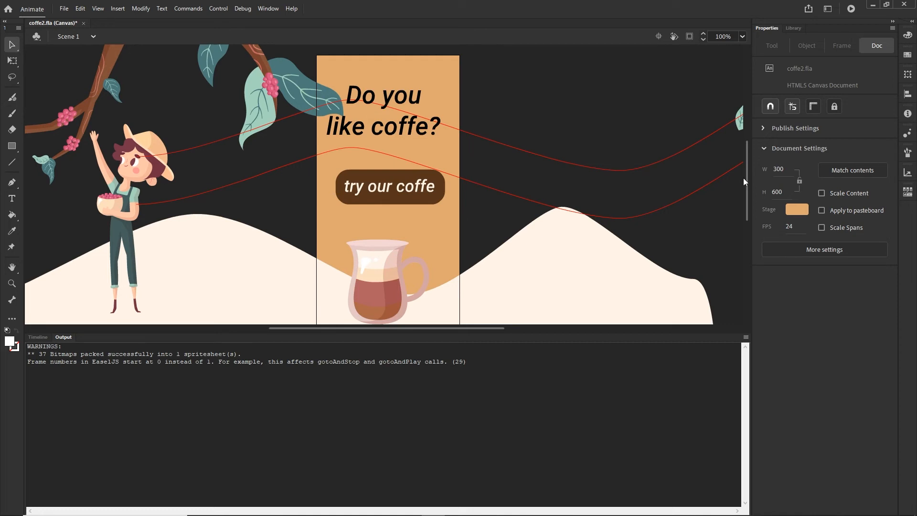
Step: In File Explorer, delete index.js, index.html and the images folder from the project's animate folder, and return to Animate
{"action": "mouse_move", "coordinate": [339, 505]}
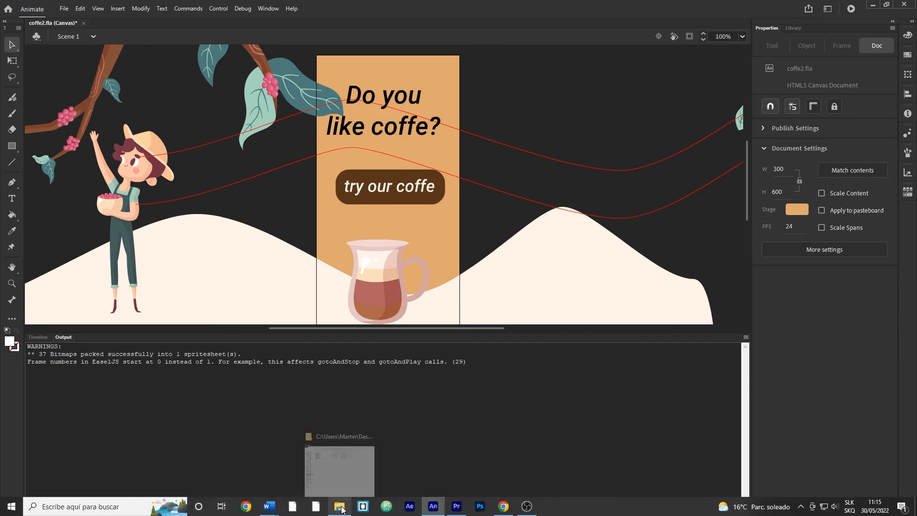
{"action": "left_click", "coordinate": [362, 490]}
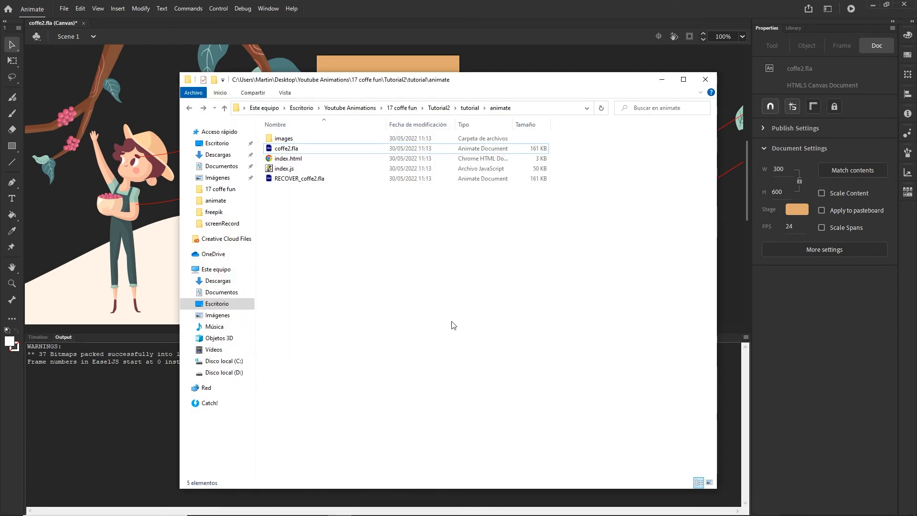
{"action": "left_click", "coordinate": [288, 170]}
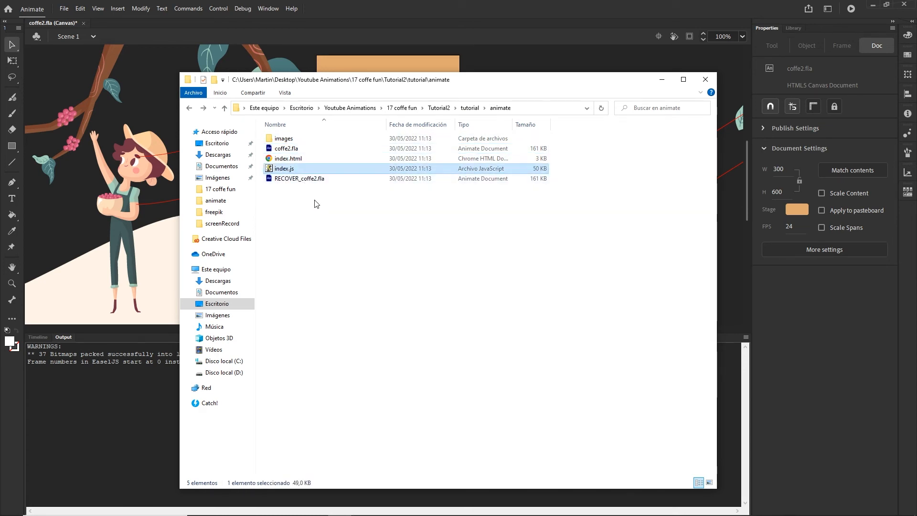
{"action": "key", "text": "Delete"}
{"action": "left_click", "coordinate": [291, 159]}
{"action": "key", "text": "Delete"}
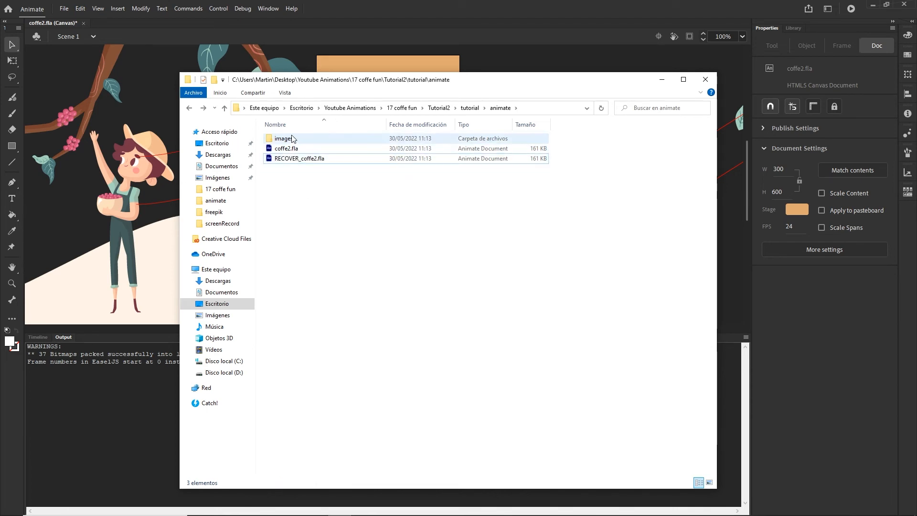
{"action": "left_click", "coordinate": [285, 139]}
{"action": "key", "text": "Delete"}
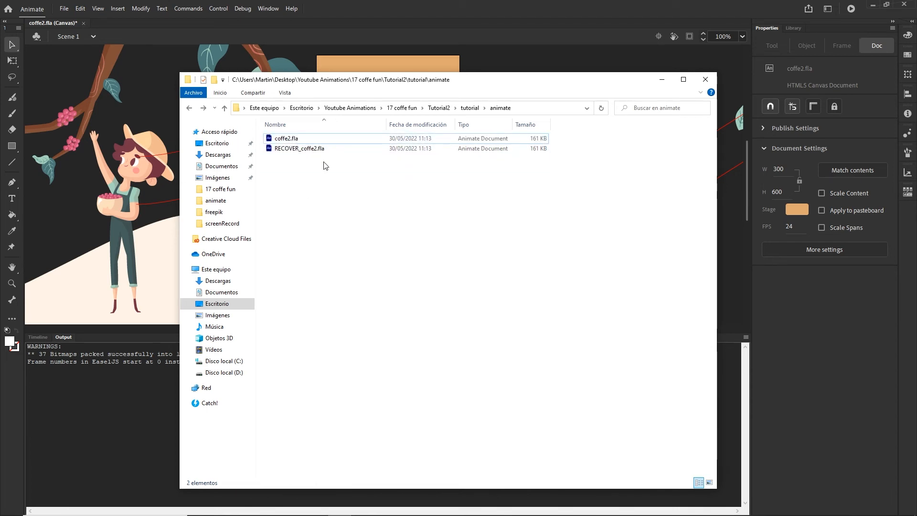
{"action": "left_click", "coordinate": [308, 149]}
{"action": "left_click", "coordinate": [306, 138]}
{"action": "left_click", "coordinate": [294, 150]}
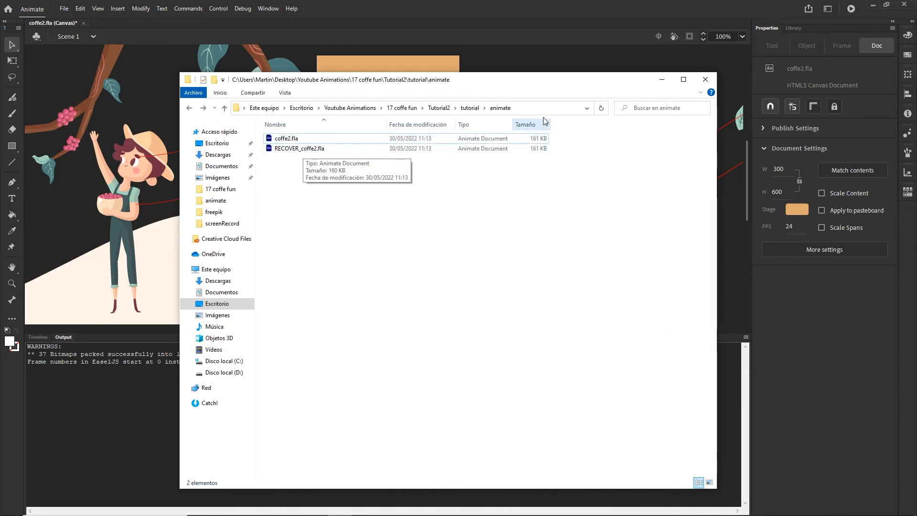
{"action": "left_click", "coordinate": [661, 79]}
Step: Open the Publish Settings and browse for the output destination to the animate folder inside Tutorial2\tutorial
{"action": "left_click", "coordinate": [63, 9]}
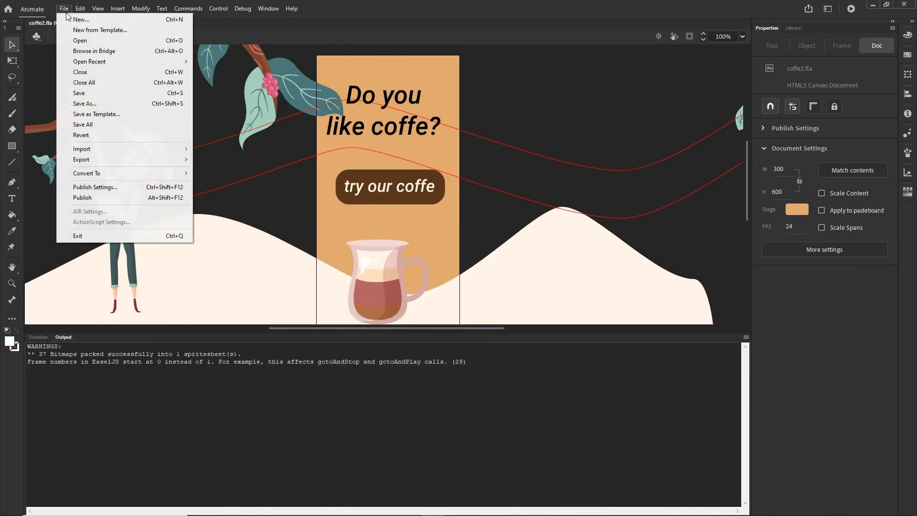
{"action": "left_click", "coordinate": [110, 185]}
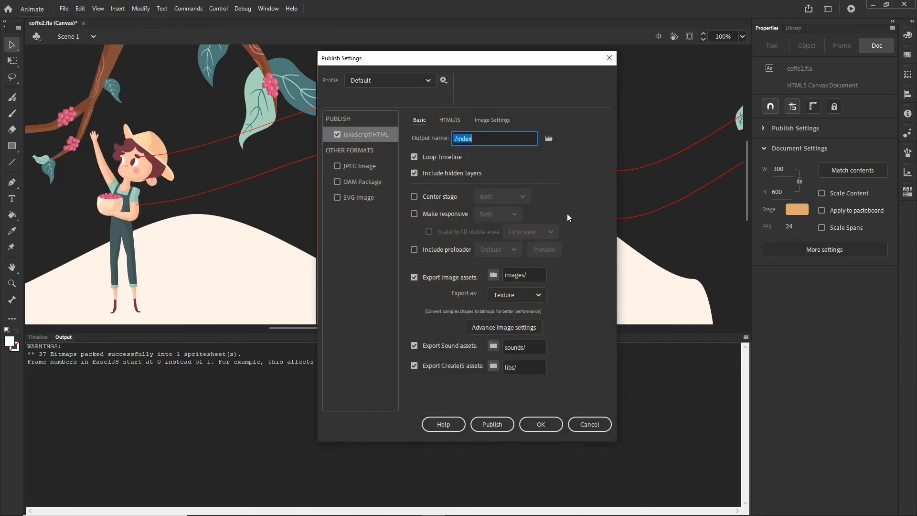
{"action": "left_click", "coordinate": [549, 139]}
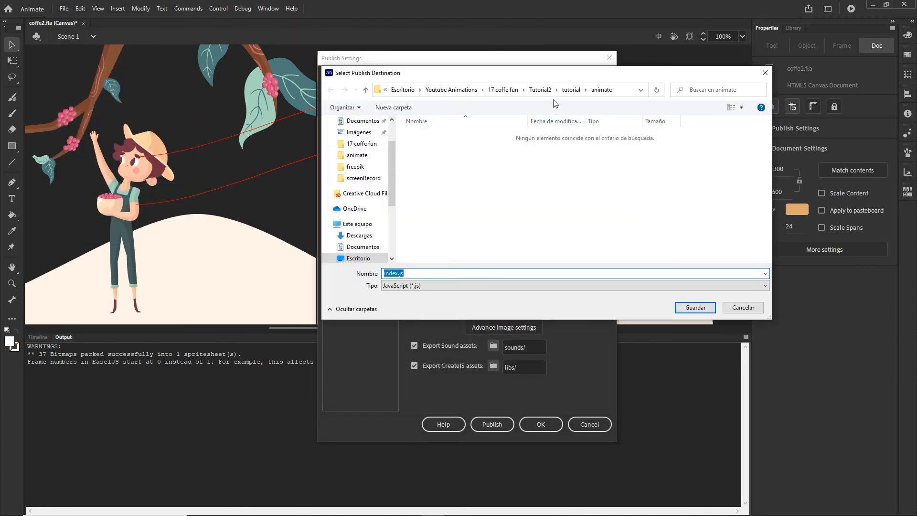
{"action": "left_click", "coordinate": [539, 90]}
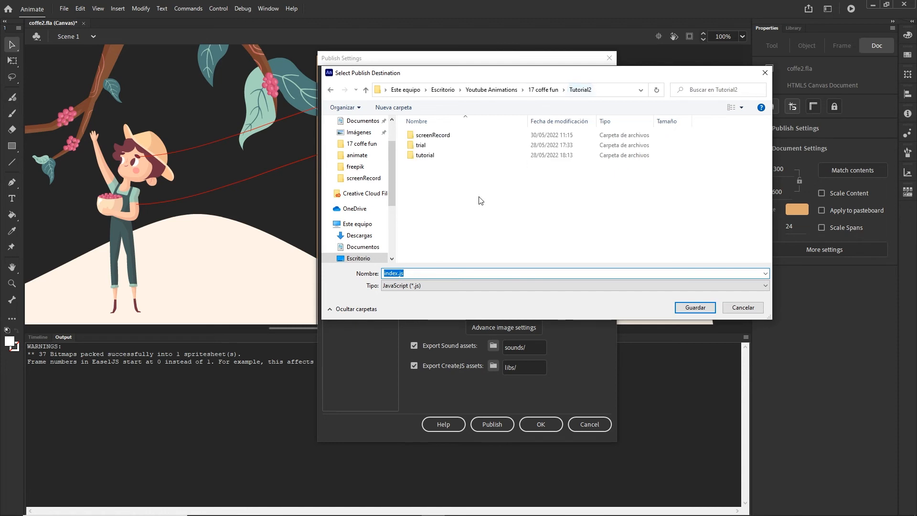
{"action": "double_click", "coordinate": [427, 157]}
{"action": "left_click", "coordinate": [433, 136]}
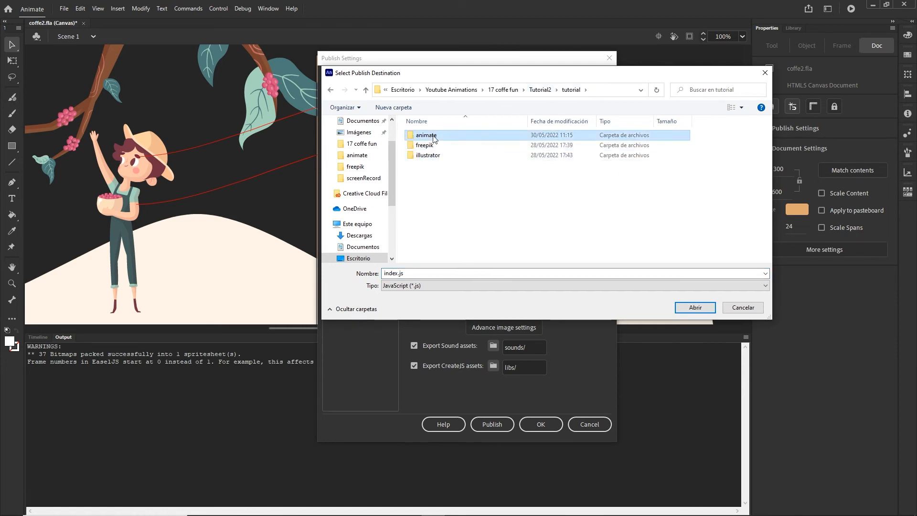
{"action": "double_click", "coordinate": [433, 136]}
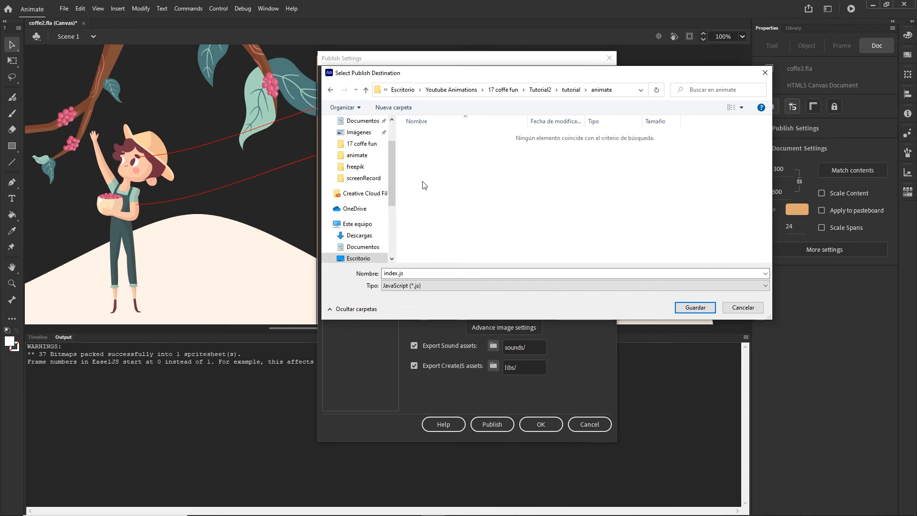
Step: Create a folder named index inside animate, choose it as the publish destination for index.js, and accept the Publish Settings
{"action": "right_click", "coordinate": [453, 171]}
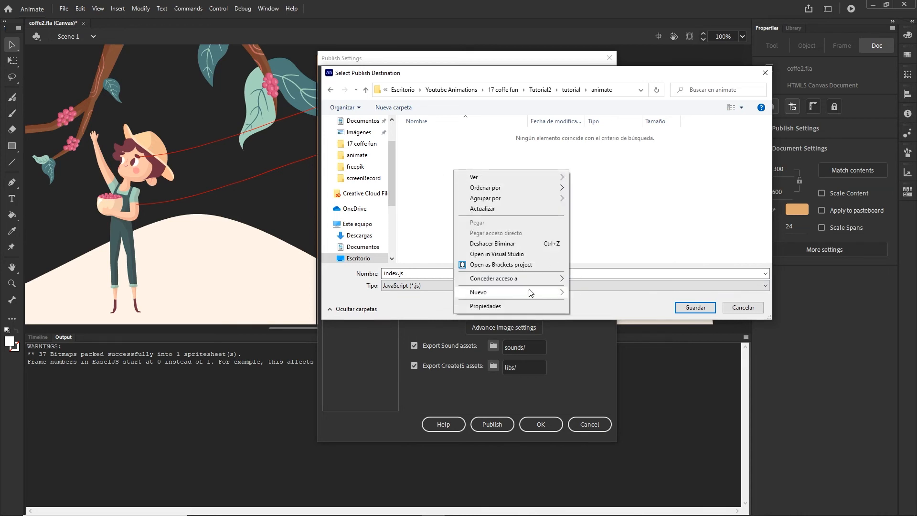
{"action": "mouse_move", "coordinate": [525, 292]}
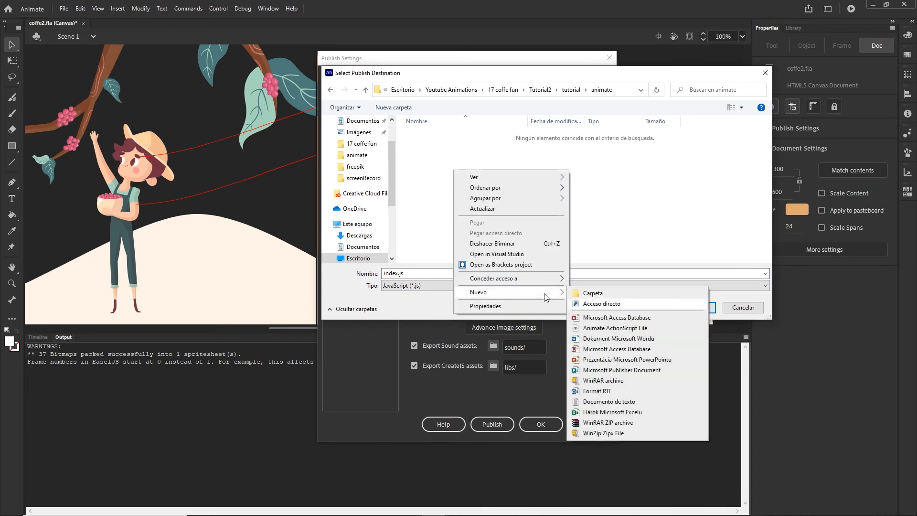
{"action": "left_click", "coordinate": [595, 297]}
{"action": "type", "text": "index"}
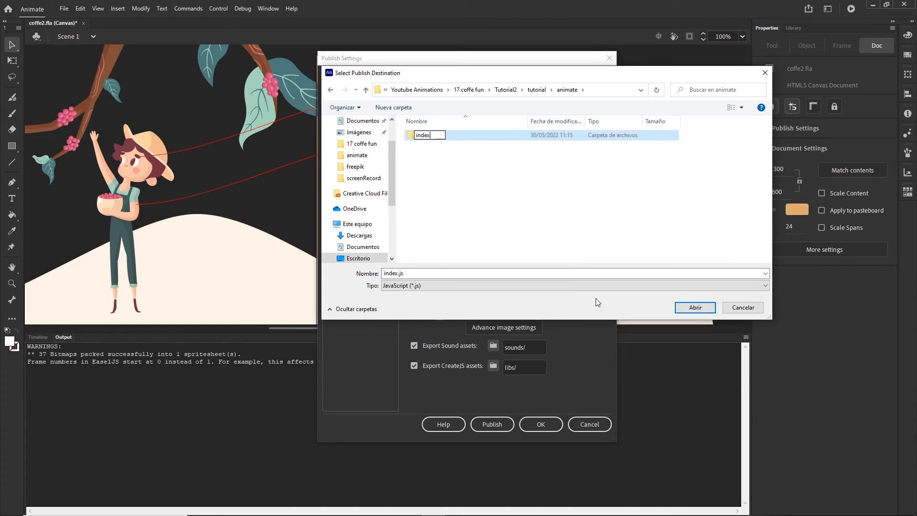
{"action": "left_click", "coordinate": [456, 212]}
{"action": "double_click", "coordinate": [423, 135]}
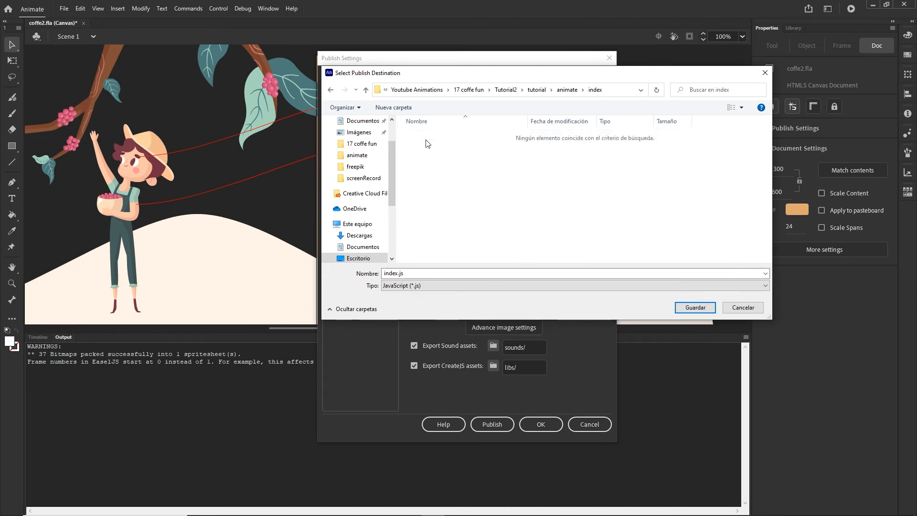
{"action": "double_click", "coordinate": [424, 274]}
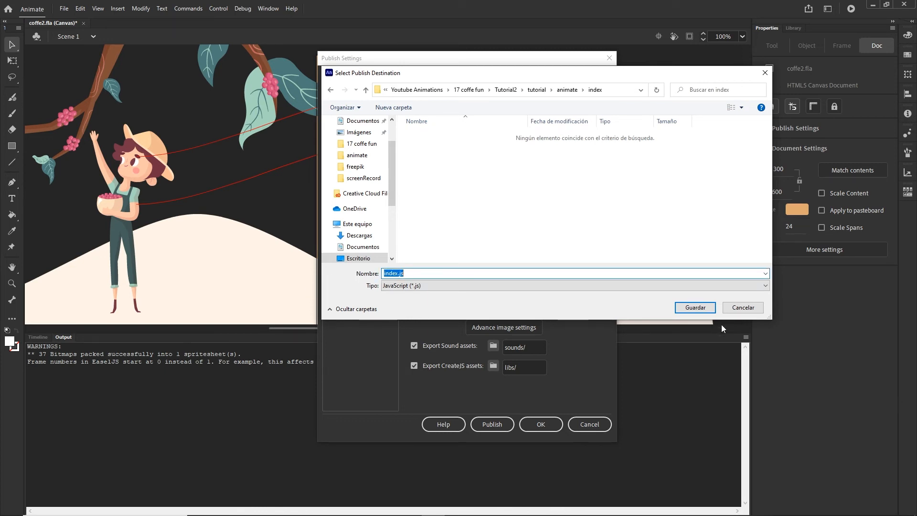
{"action": "left_click", "coordinate": [696, 307]}
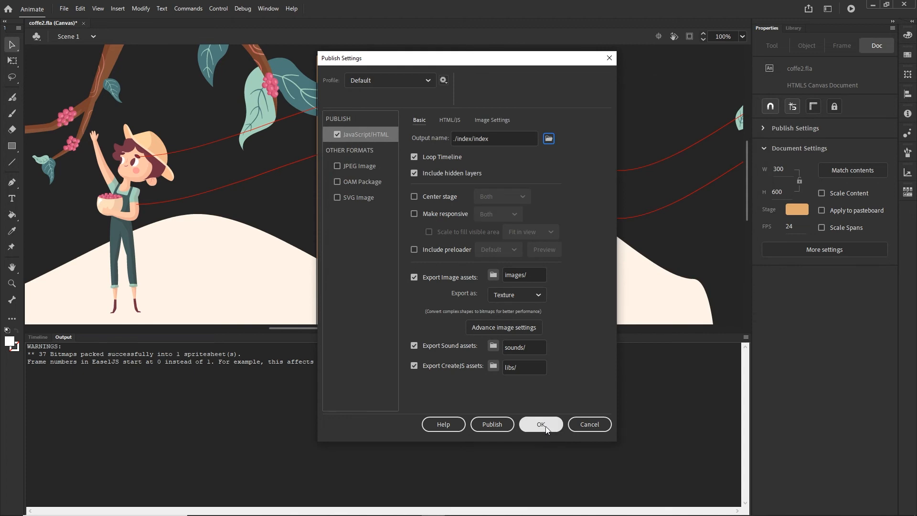
{"action": "left_click", "coordinate": [541, 424]}
Step: Publish the banner, check the exported files in the index folder in File Explorer, and minimize the window
{"action": "left_click", "coordinate": [63, 9]}
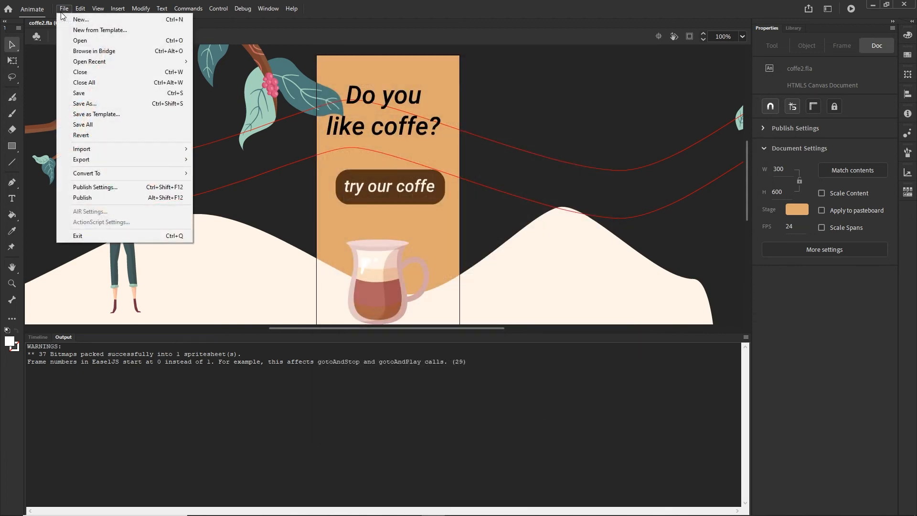
{"action": "left_click", "coordinate": [85, 198]}
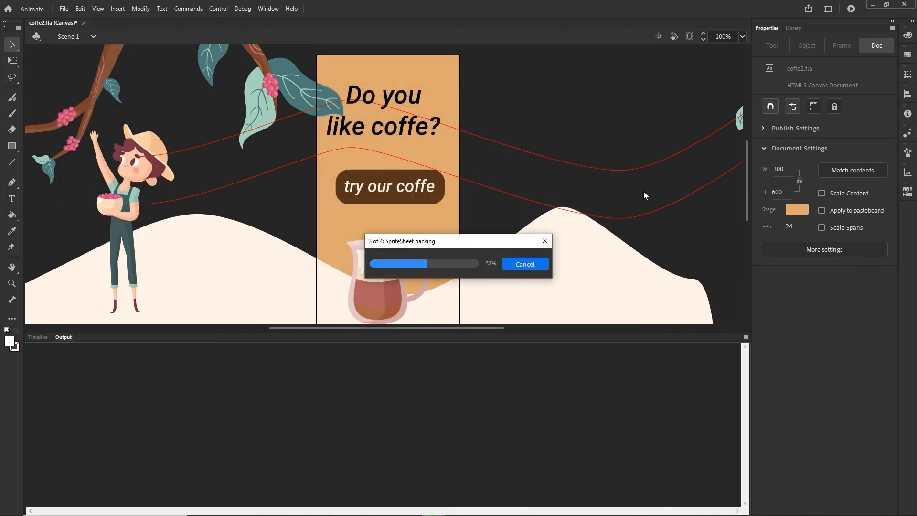
{"action": "mouse_move", "coordinate": [400, 514]}
{"action": "left_click", "coordinate": [340, 512]}
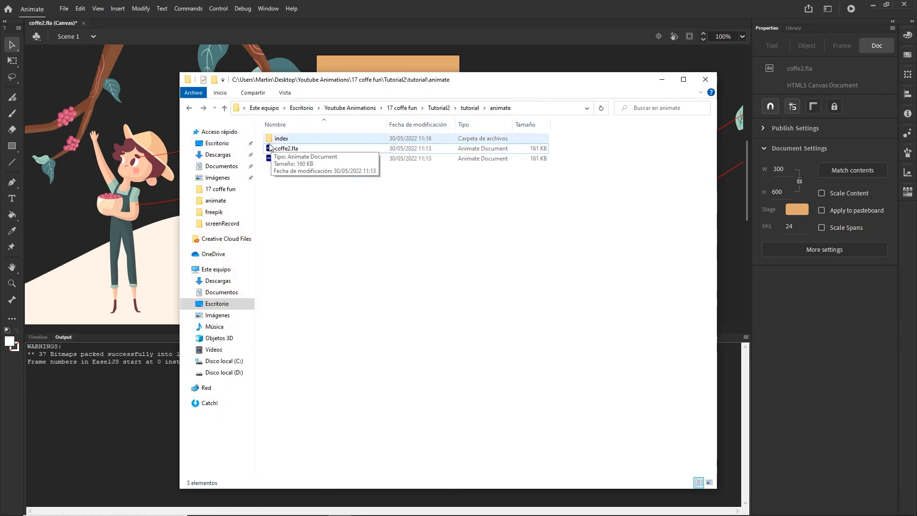
{"action": "left_click", "coordinate": [285, 141]}
{"action": "double_click", "coordinate": [286, 142]}
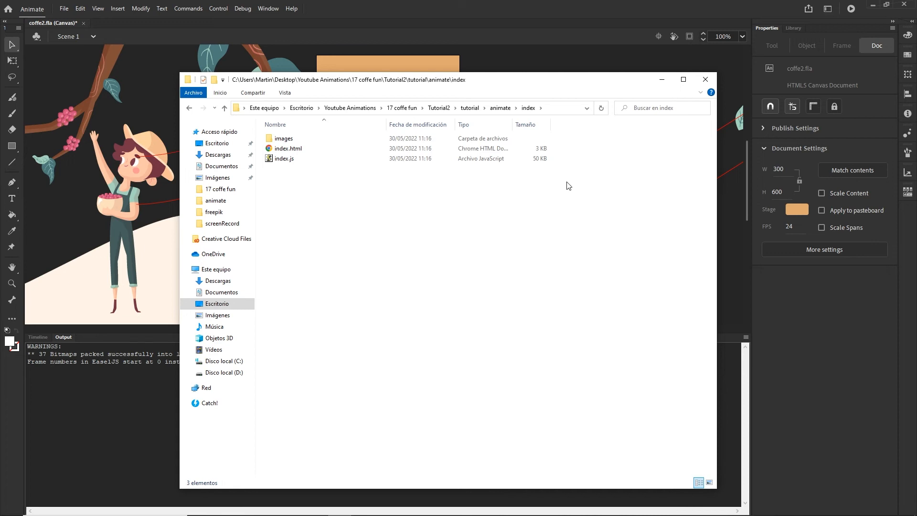
{"action": "left_click", "coordinate": [660, 83]}
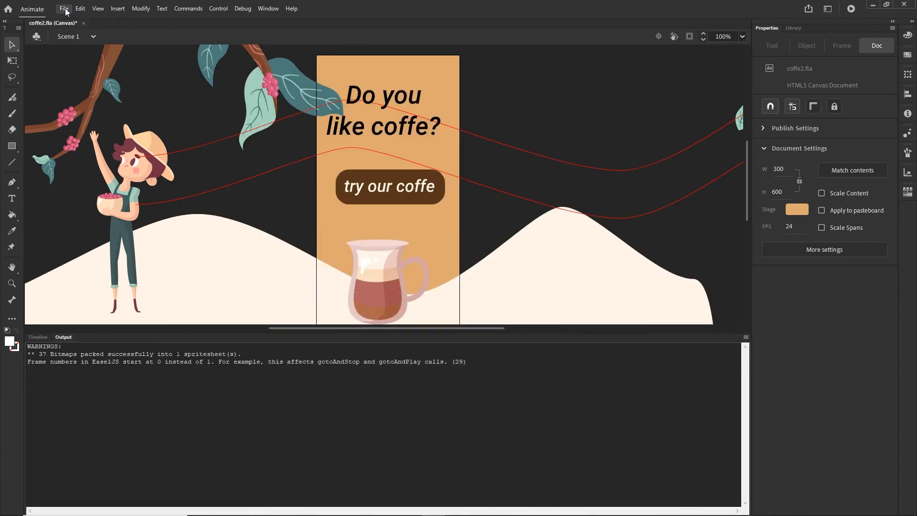
Step: In the HTML/JS Publish Settings, turn off Hosted Libraries and accept the change
{"action": "left_click", "coordinate": [64, 9]}
{"action": "left_click", "coordinate": [82, 184]}
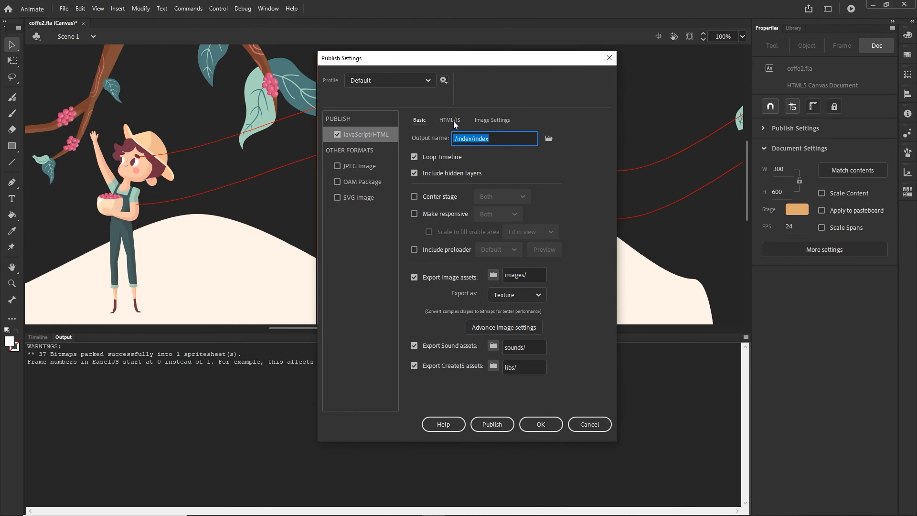
{"action": "left_click", "coordinate": [451, 121]}
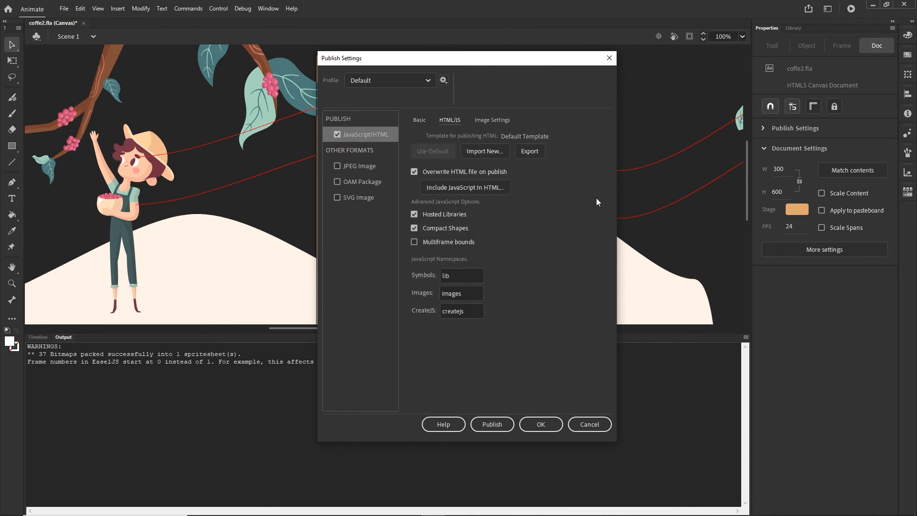
{"action": "left_click", "coordinate": [416, 214]}
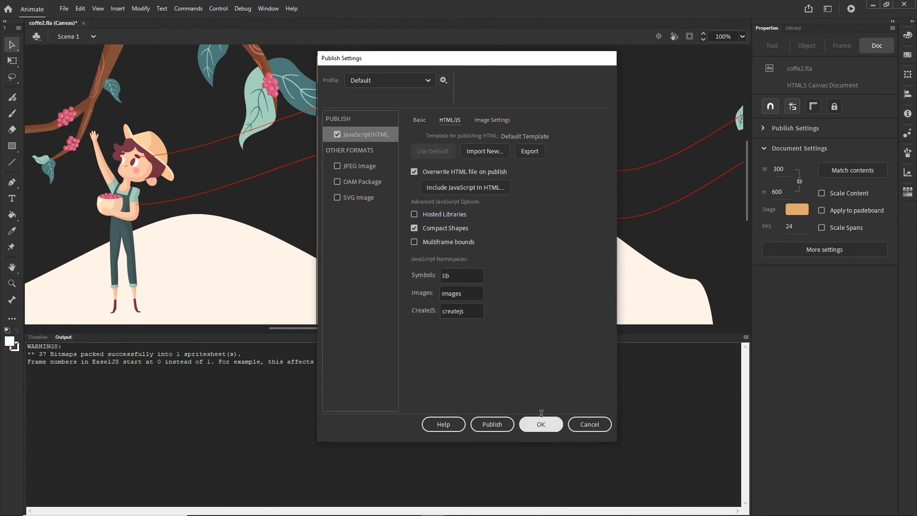
{"action": "left_click", "coordinate": [547, 429]}
Step: Publish the banner again and switch to File Explorer to check the index folder
{"action": "left_click", "coordinate": [63, 8]}
{"action": "left_click", "coordinate": [102, 197]}
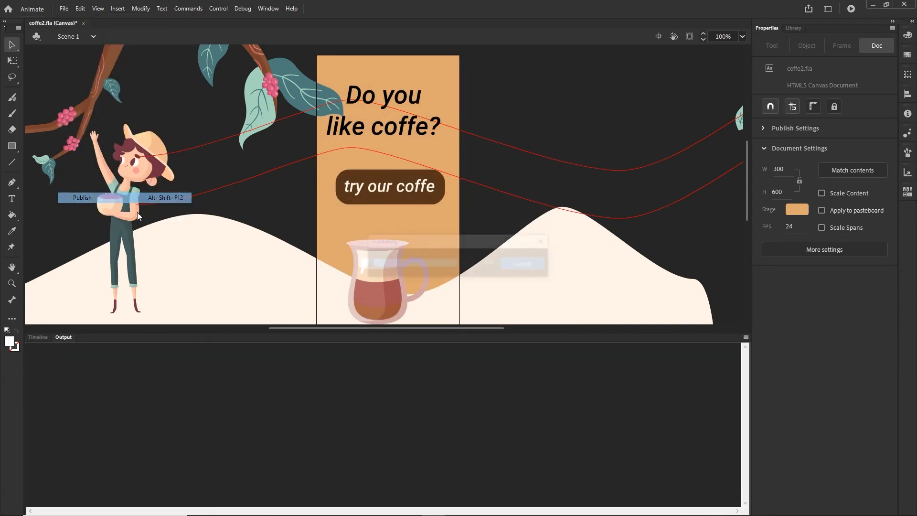
{"action": "left_click", "coordinate": [340, 507]}
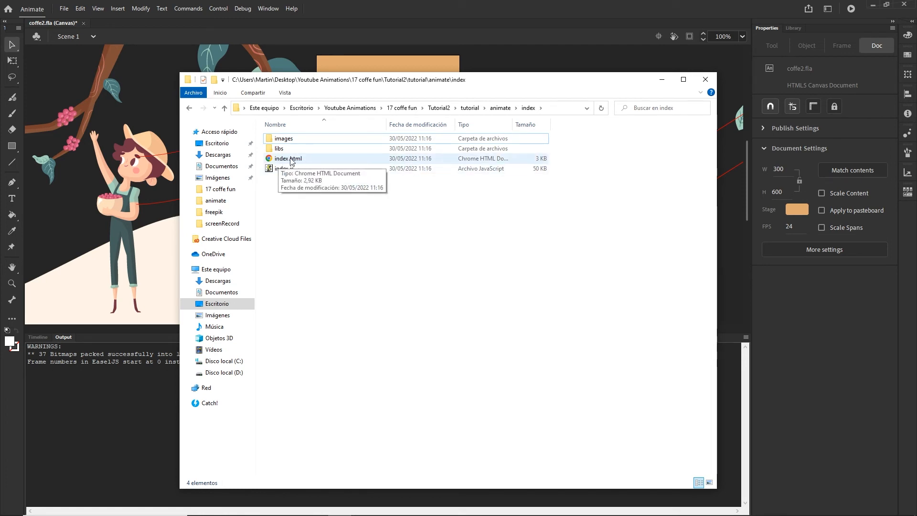
Step: Switch to Chrome and copy the example ad.size meta tag from the Define dimensions section of the Ad Manager HTML5 guidelines
{"action": "left_click", "coordinate": [503, 506]}
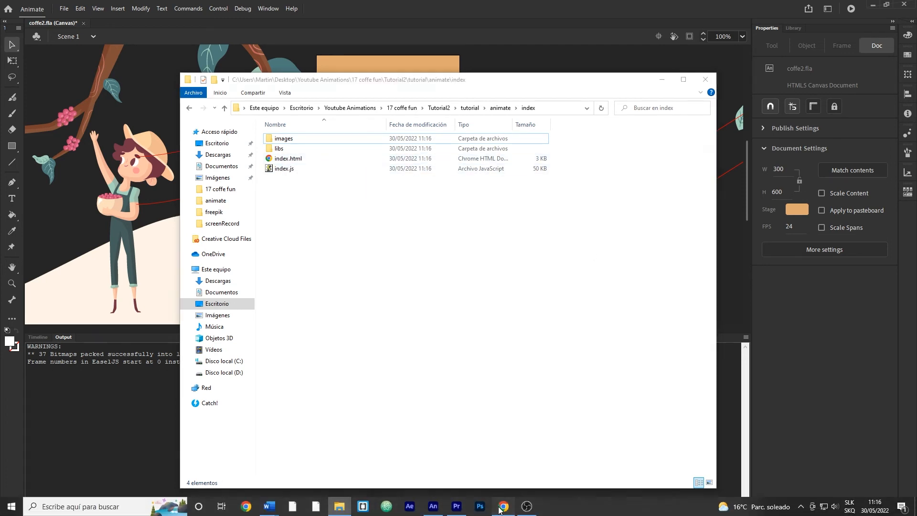
{"action": "left_click", "coordinate": [160, 10]}
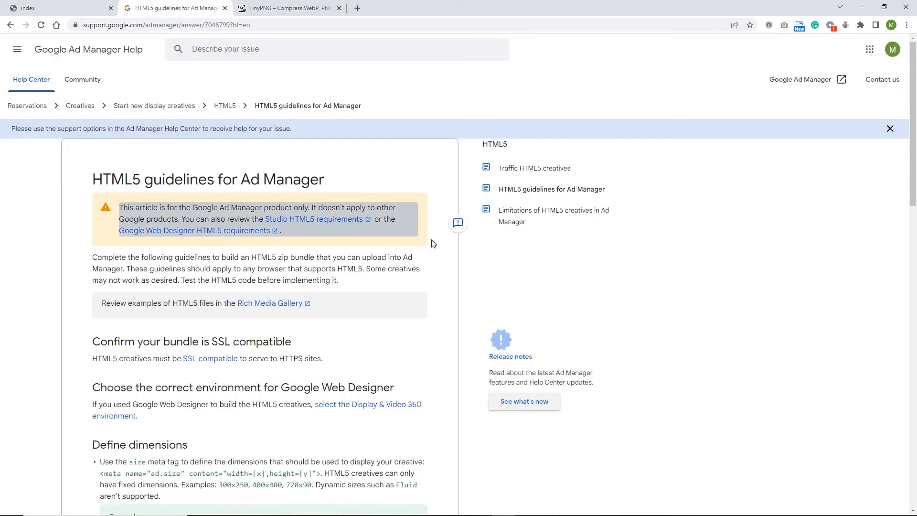
{"action": "scroll", "coordinate": [382, 230], "scroll_direction": "down", "scroll_amount": 3}
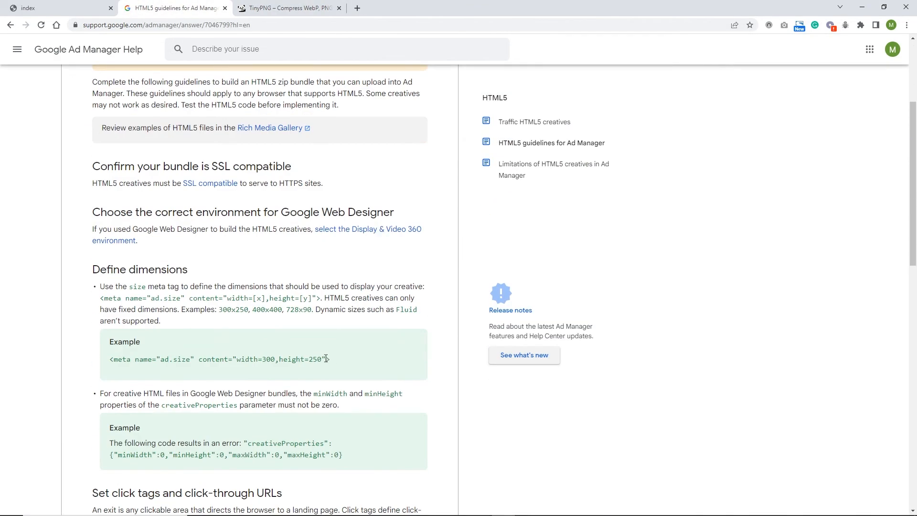
{"action": "left_click_drag", "start_coordinate": [333, 363], "coordinate": [113, 361]}
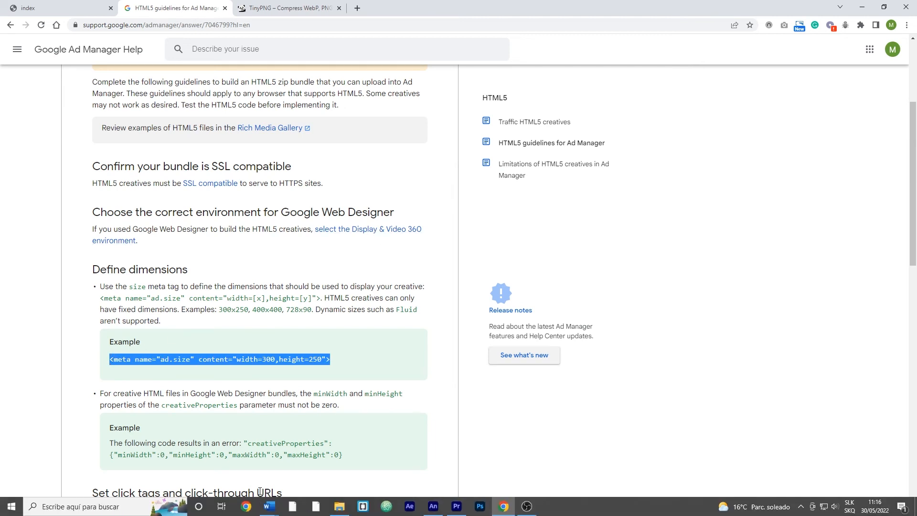
Step: Return to File Explorer and open index.html from the index folder in Brackets
{"action": "left_click", "coordinate": [340, 507]}
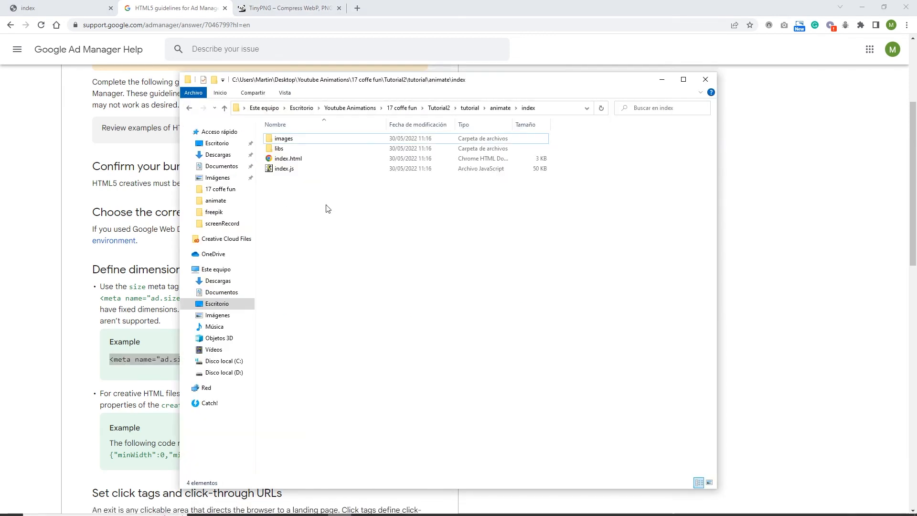
{"action": "right_click", "coordinate": [287, 162]}
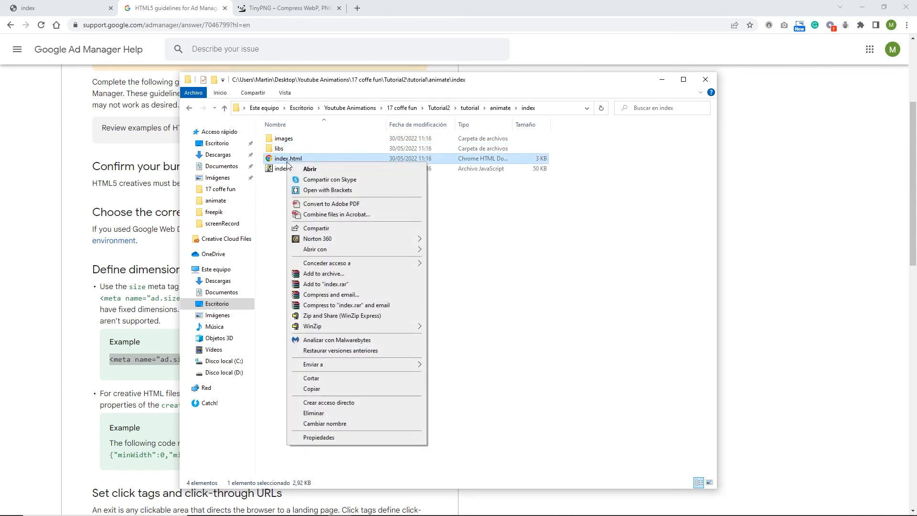
{"action": "left_click", "coordinate": [345, 190]}
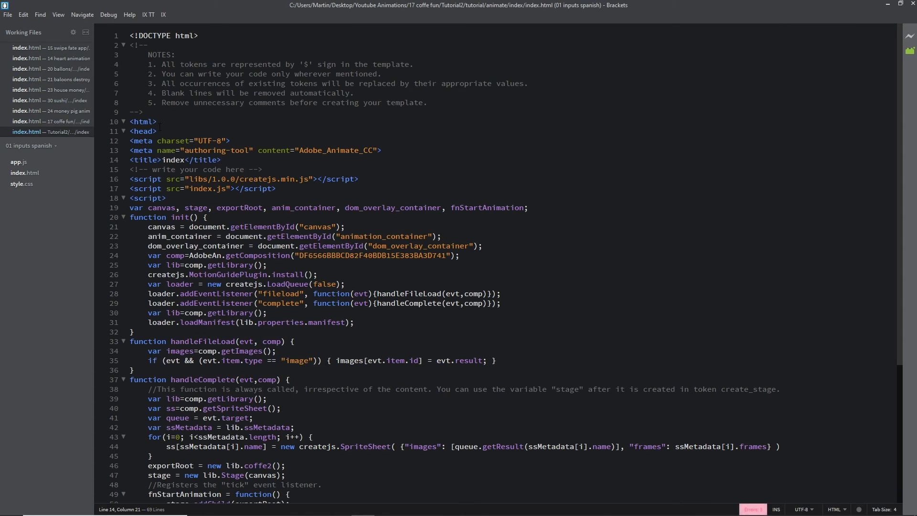
Step: Add a line below the authoring-tool meta tag and insert <meta name="ad.size" content="width=300,height=250">
{"action": "left_click_drag", "start_coordinate": [159, 123], "coordinate": [144, 161]}
{"action": "left_click", "coordinate": [386, 149]}
{"action": "key", "text": "Return"}
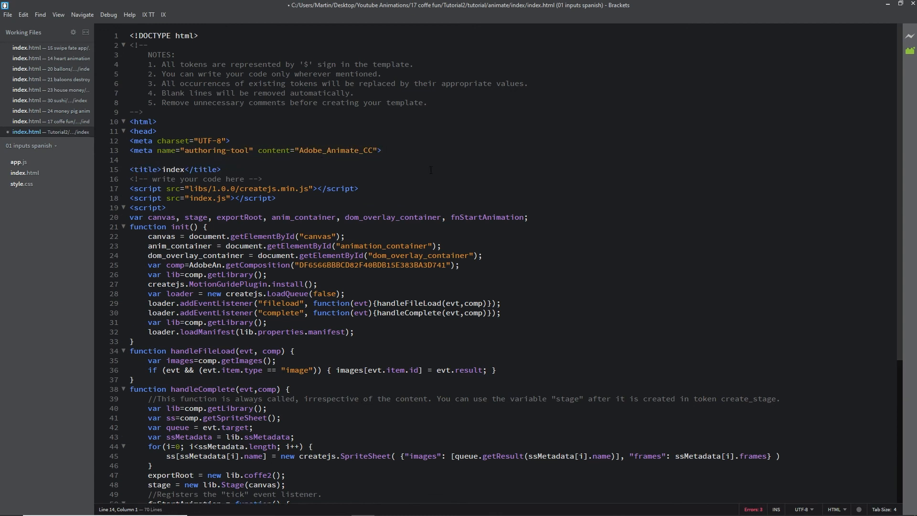
{"action": "type", "text": "<meta name=\"ad.size\" content=\"width=300,height=250\">"}
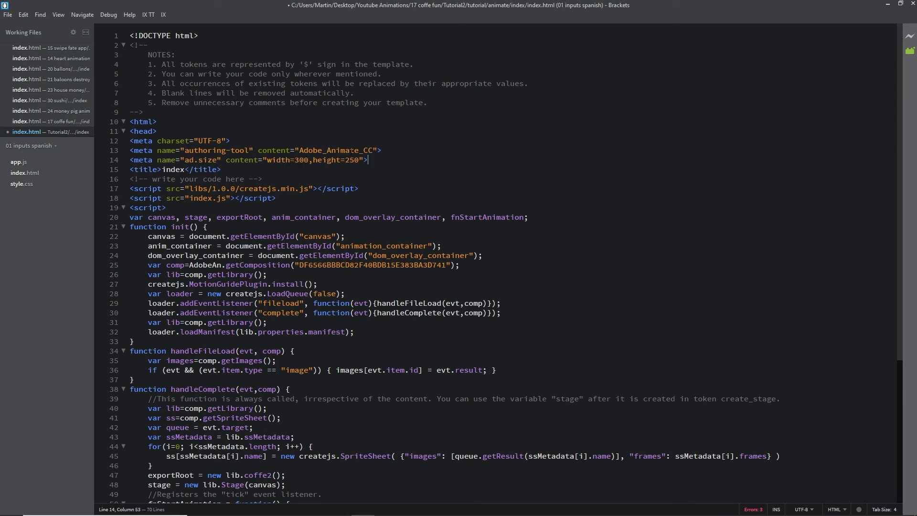
Step: Set the height in the ad.size meta tag to 600, save index.html, and close Brackets
{"action": "left_click", "coordinate": [357, 160]}
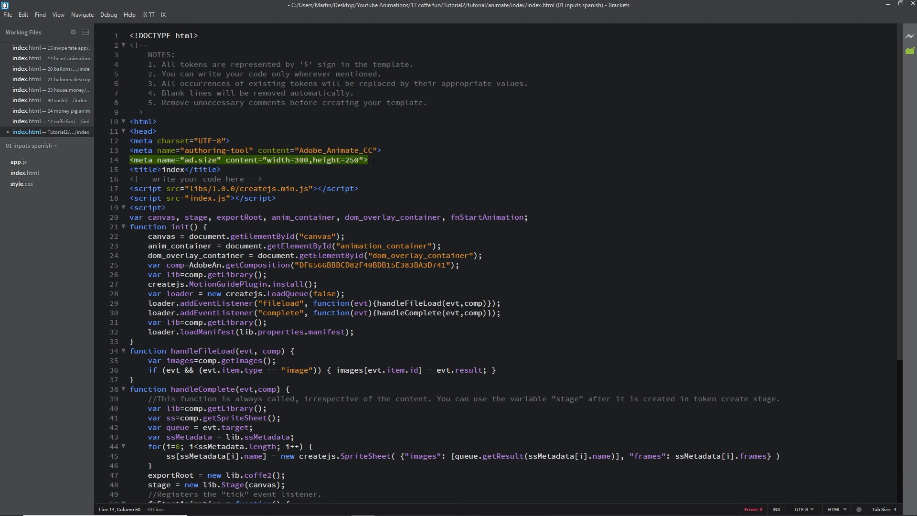
{"action": "key", "text": "BackSpace"}
{"action": "key", "text": "BackSpace"}
{"action": "type", "text": "2"}
{"action": "key", "text": "BackSpace"}
{"action": "type", "text": "60"}
{"action": "key", "text": "ctrl+s"}
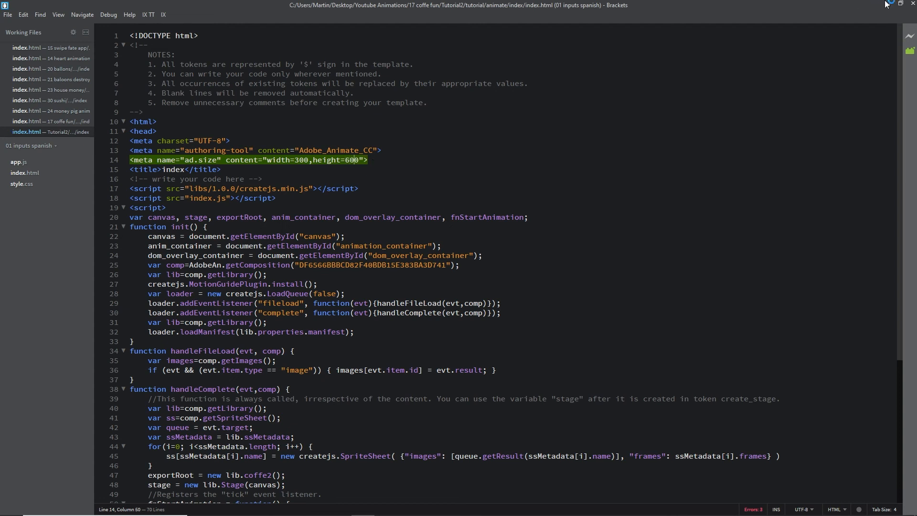
{"action": "left_click", "coordinate": [912, 4]}
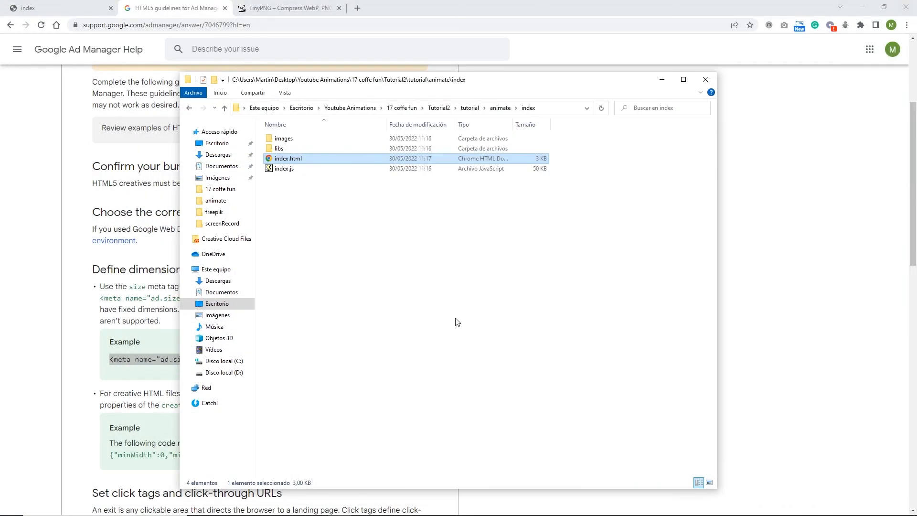
Step: Go back to the animate folder, compress the index folder into a ZIP archive, and select index.zip
{"action": "left_click", "coordinate": [190, 109]}
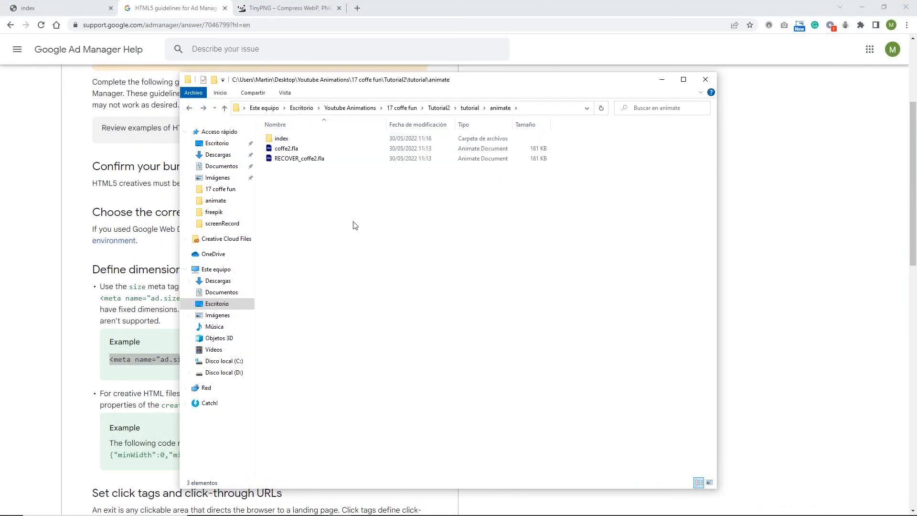
{"action": "left_click", "coordinate": [281, 141]}
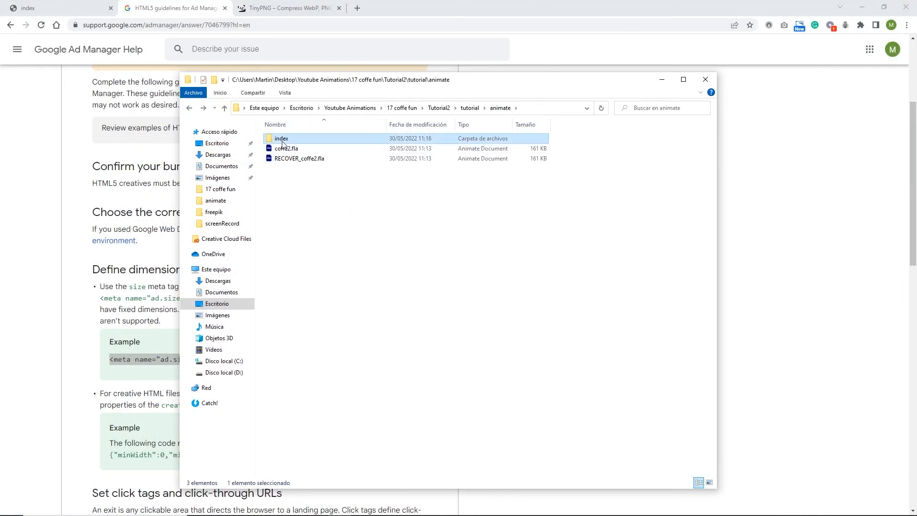
{"action": "right_click", "coordinate": [284, 143]}
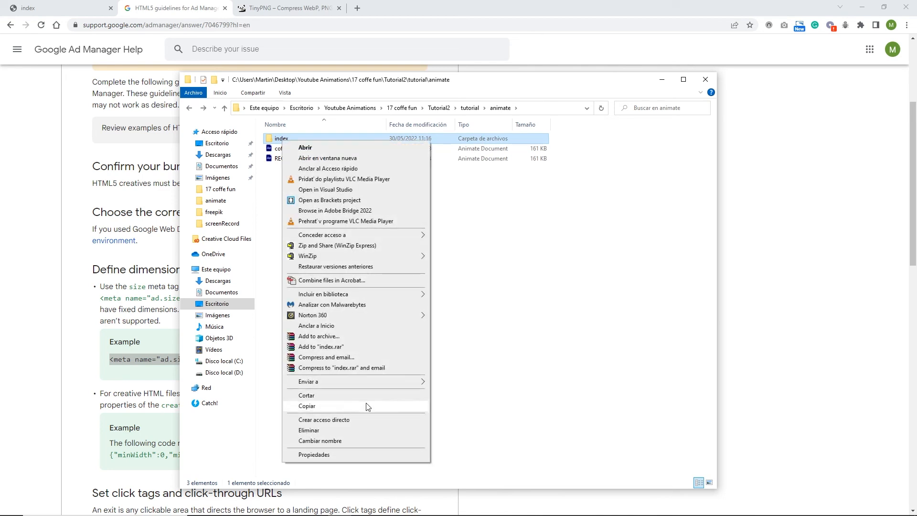
{"action": "mouse_move", "coordinate": [329, 382]}
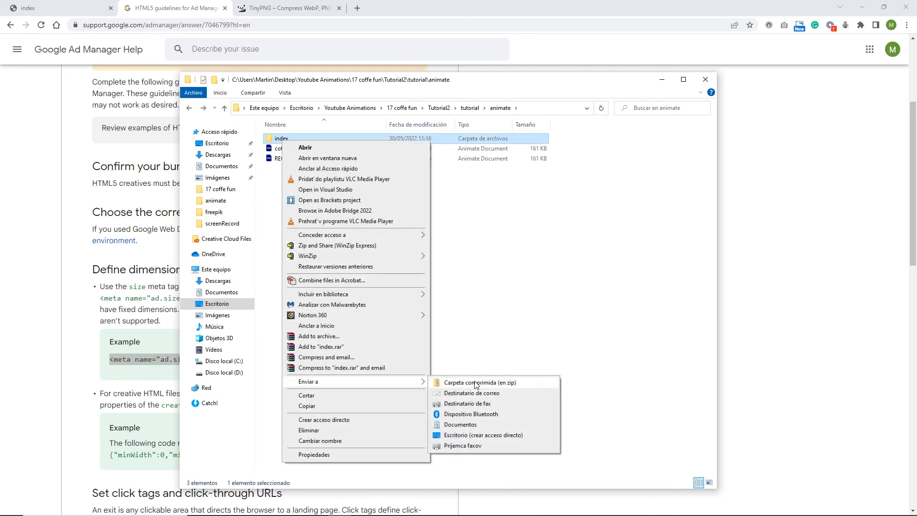
{"action": "left_click", "coordinate": [475, 382]}
{"action": "left_click", "coordinate": [479, 297]}
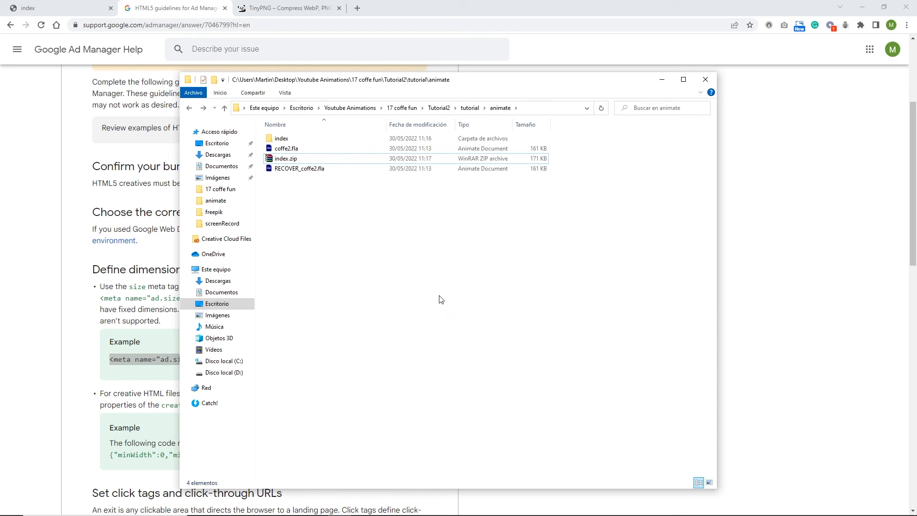
{"action": "mouse_move", "coordinate": [285, 161]}
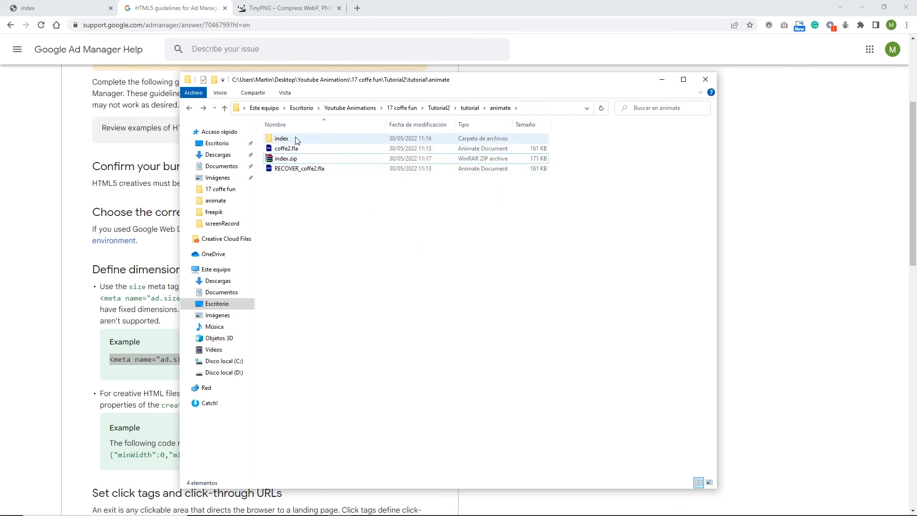
{"action": "left_click", "coordinate": [287, 162]}
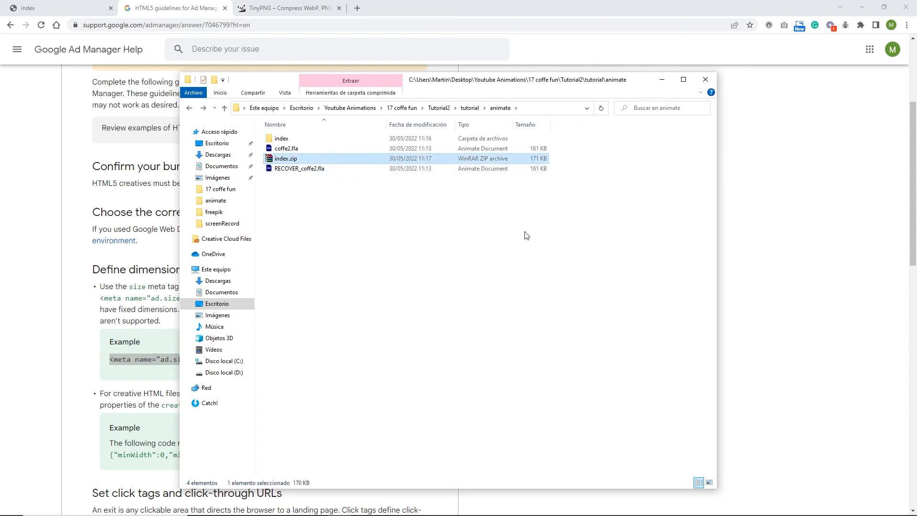
Step: Delete index.zip from the animate folder, open the images folder inside index, and select index_atlas_1.png
{"action": "key", "text": "Delete"}
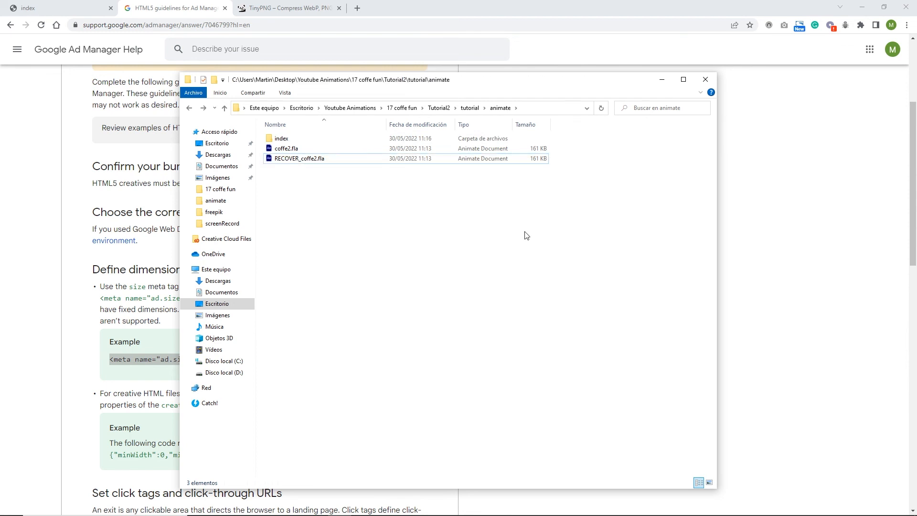
{"action": "double_click", "coordinate": [284, 140]}
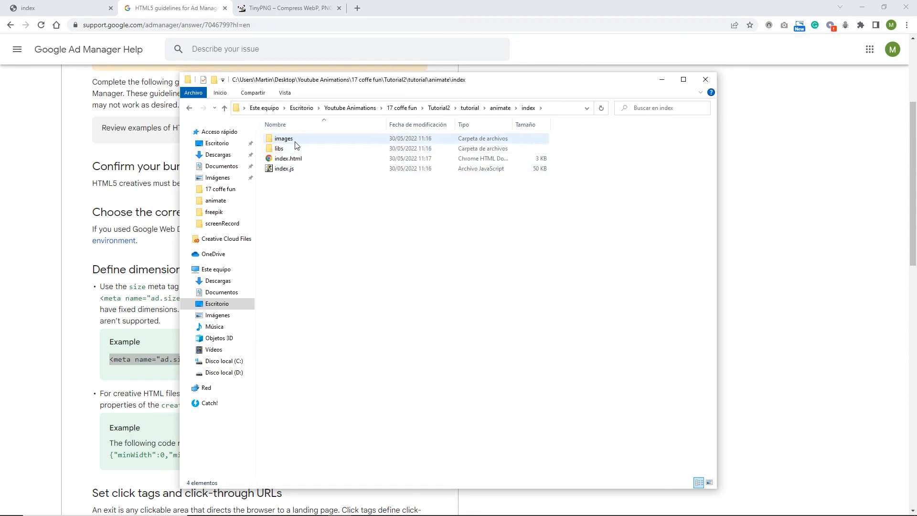
{"action": "left_click", "coordinate": [295, 141]}
{"action": "double_click", "coordinate": [295, 142]}
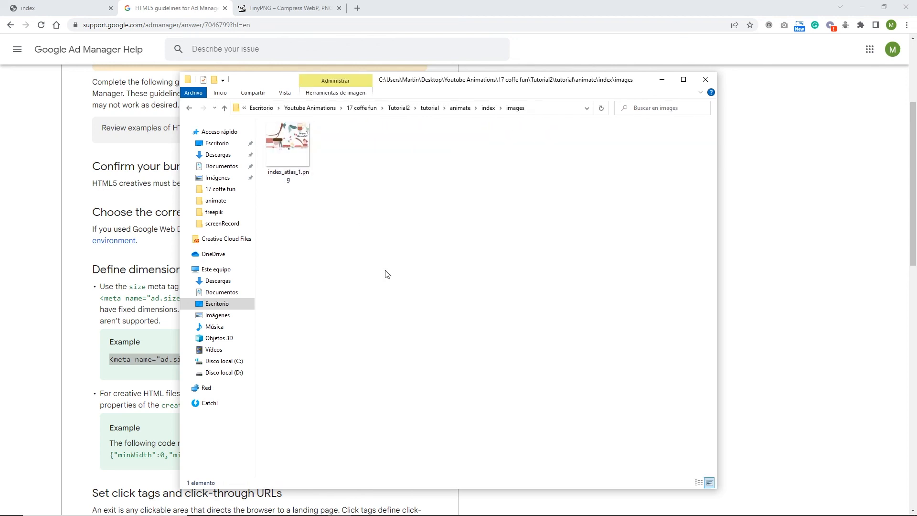
{"action": "left_click", "coordinate": [297, 157]}
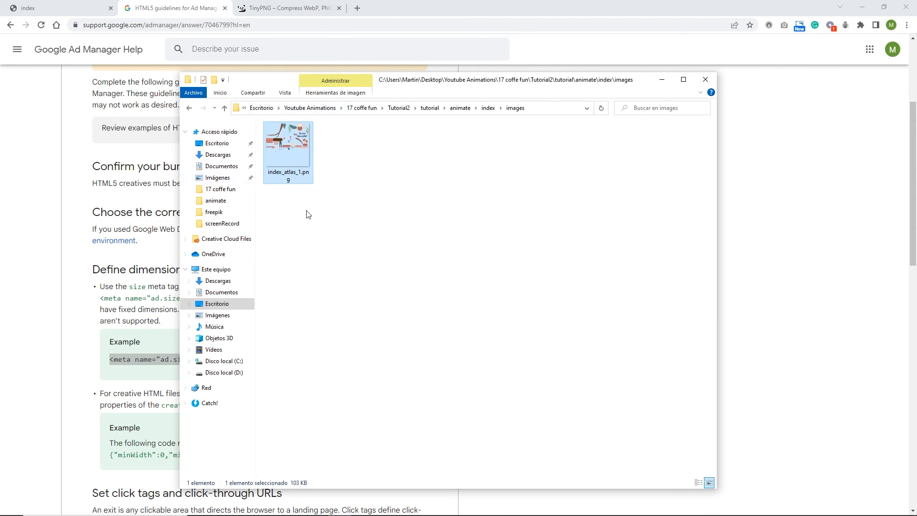
Step: Switch to TinyPNG in Chrome and upload index_atlas_1.png from the images folder for compression
{"action": "left_click", "coordinate": [301, 9]}
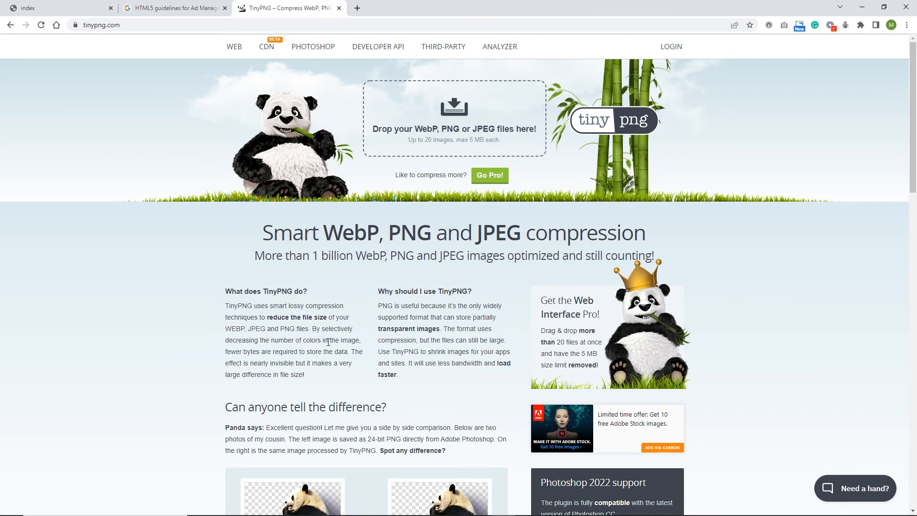
{"action": "left_click", "coordinate": [363, 505]}
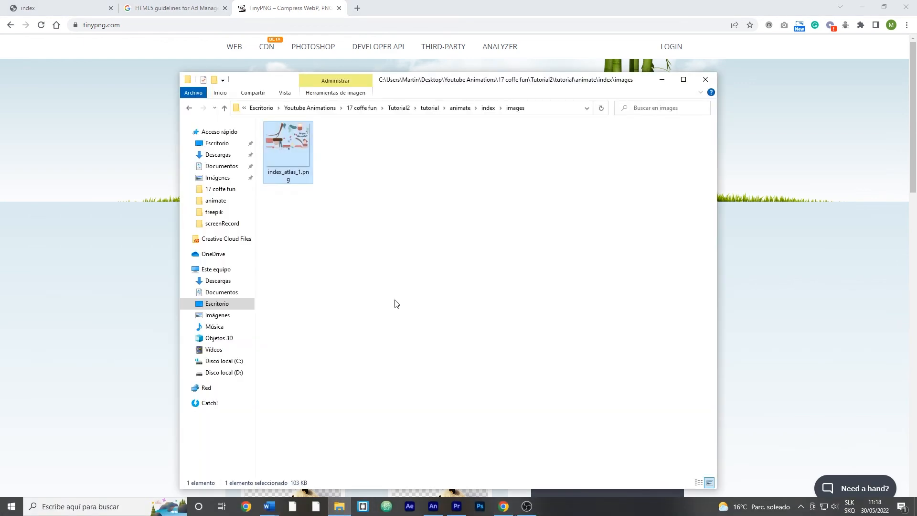
{"action": "left_click_drag", "start_coordinate": [556, 136], "coordinate": [558, 270]}
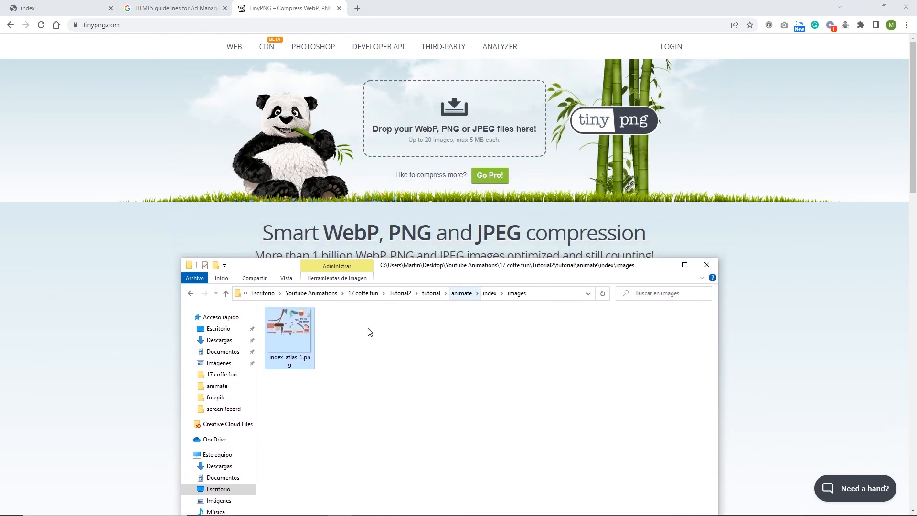
{"action": "left_click_drag", "start_coordinate": [286, 337], "coordinate": [436, 130]}
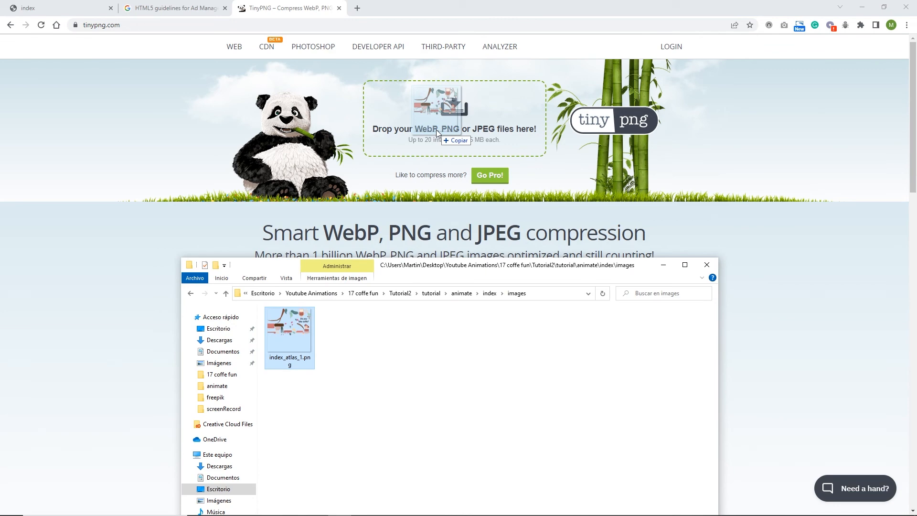
{"action": "left_click_drag", "start_coordinate": [436, 130], "coordinate": [436, 130]}
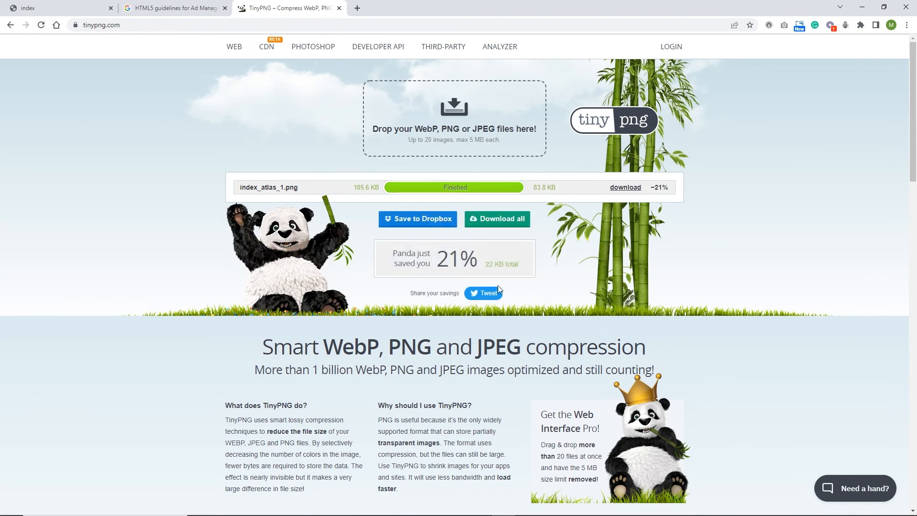
Step: Download the compressed image as index_atlas_1.png into the images folder, replacing the original file
{"action": "left_click", "coordinate": [624, 187]}
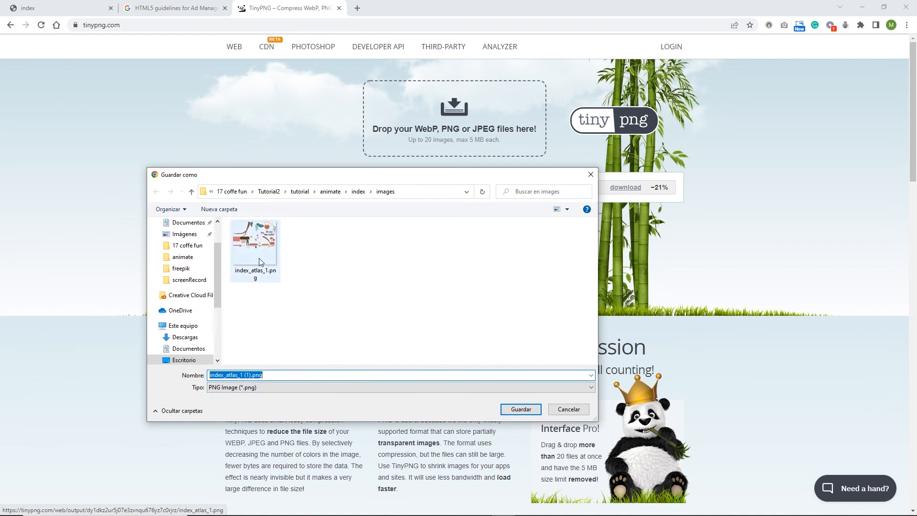
{"action": "left_click", "coordinate": [250, 375]}
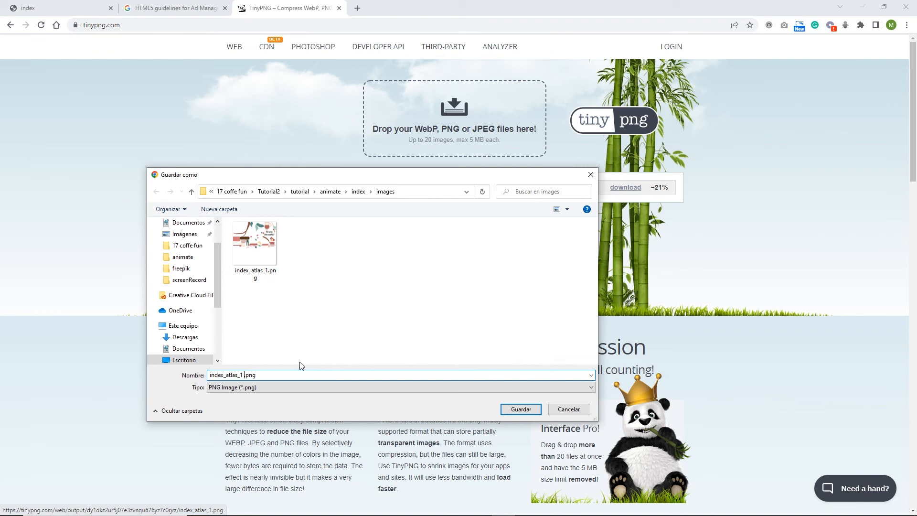
{"action": "left_click", "coordinate": [511, 408]}
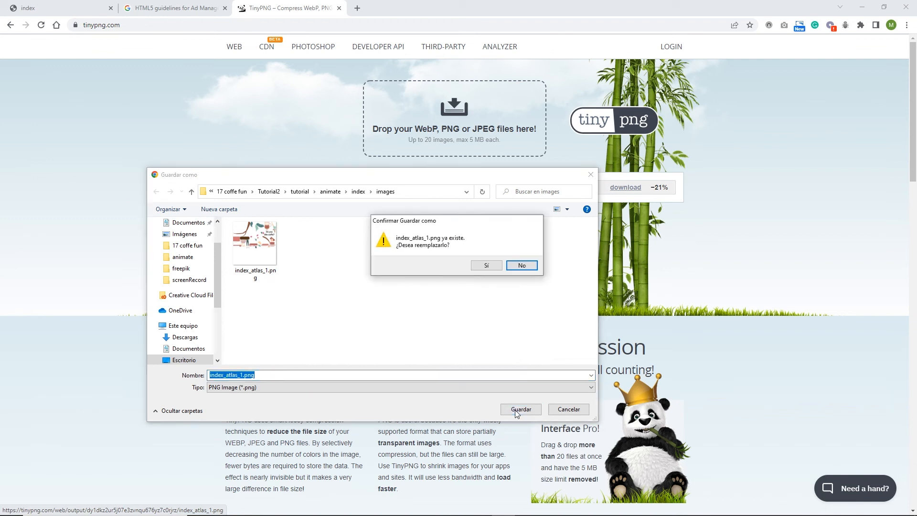
{"action": "left_click", "coordinate": [489, 265]}
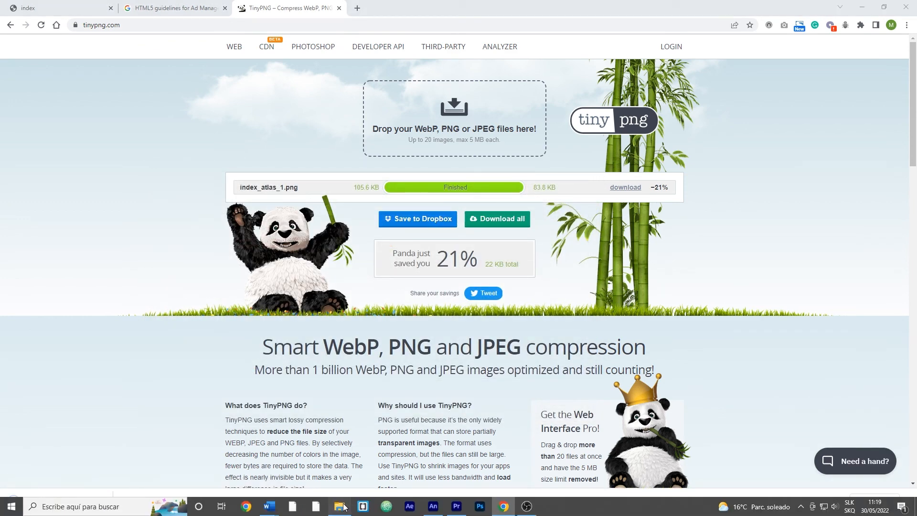
Step: Return to File Explorer and check the file size of the compressed index_atlas_1.png
{"action": "left_click", "coordinate": [339, 508]}
{"action": "left_click_drag", "start_coordinate": [541, 270], "coordinate": [509, 101]}
{"action": "left_click", "coordinate": [324, 237]}
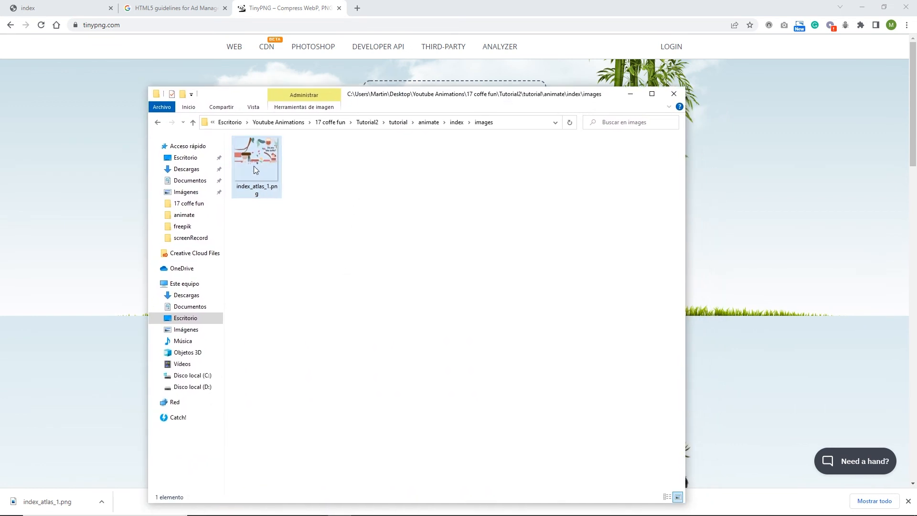
{"action": "left_click", "coordinate": [266, 195]}
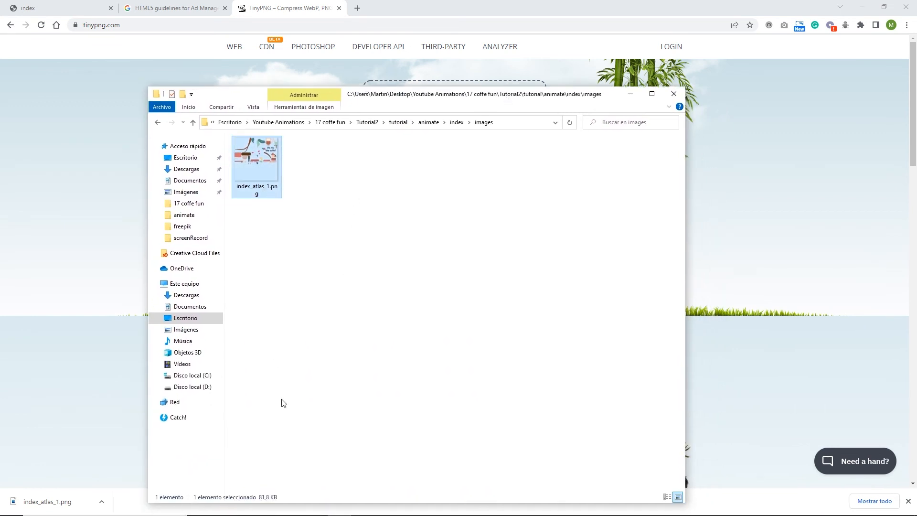
{"action": "mouse_move", "coordinate": [257, 509]}
Step: Go back to the animate folder, compress the index folder into a ZIP archive again, and check the size of index.zip
{"action": "left_click", "coordinate": [456, 122]}
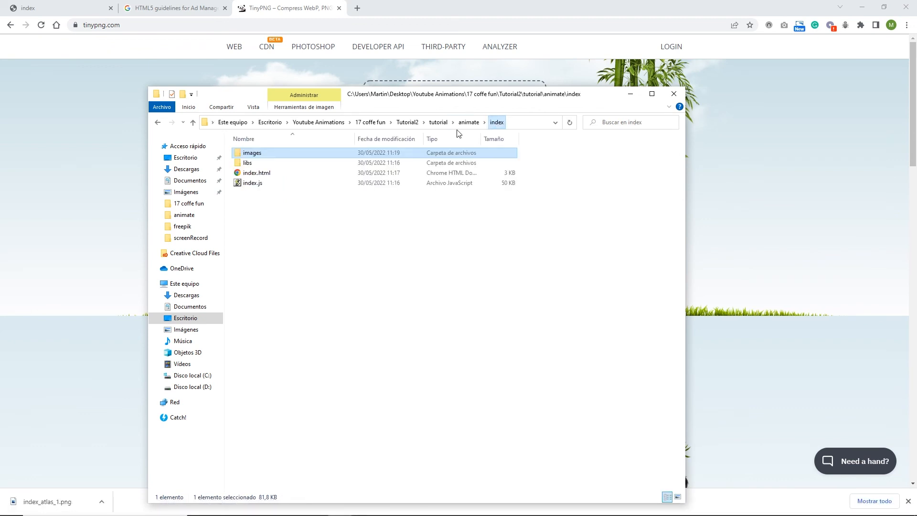
{"action": "left_click", "coordinate": [469, 122]}
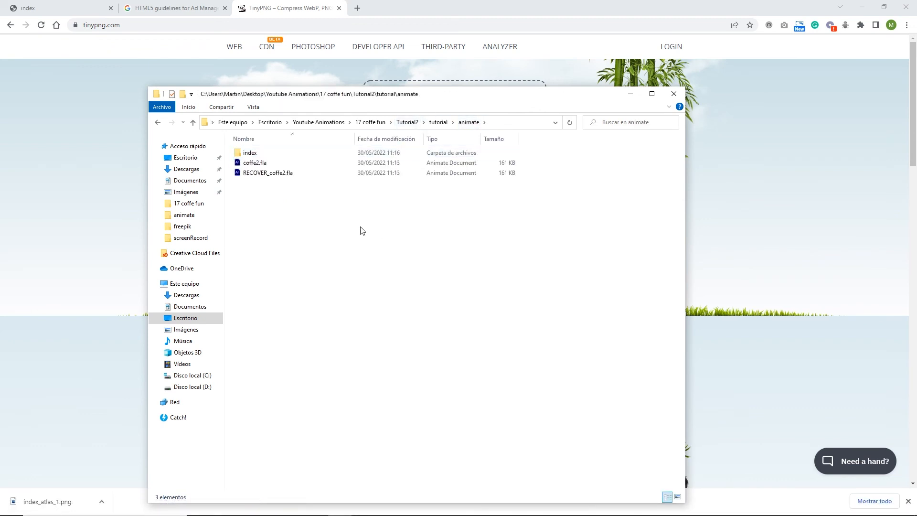
{"action": "right_click", "coordinate": [247, 154]}
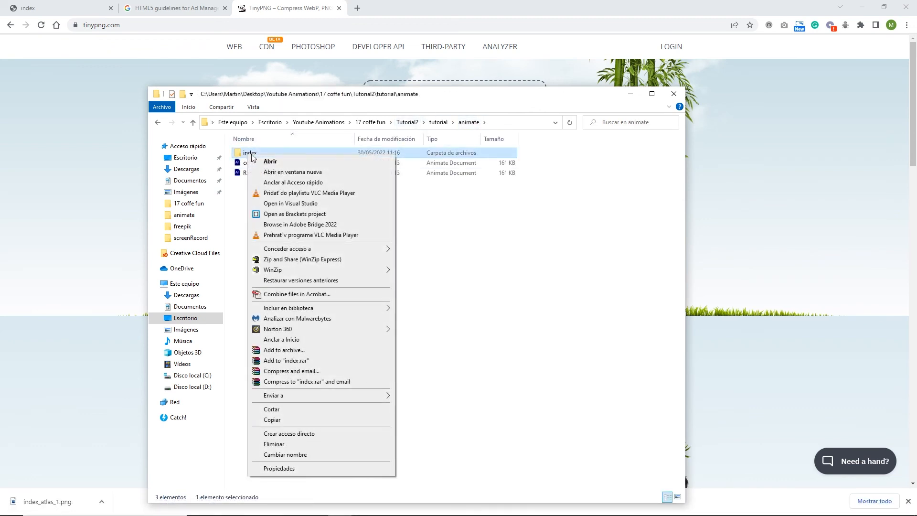
{"action": "mouse_move", "coordinate": [368, 395]}
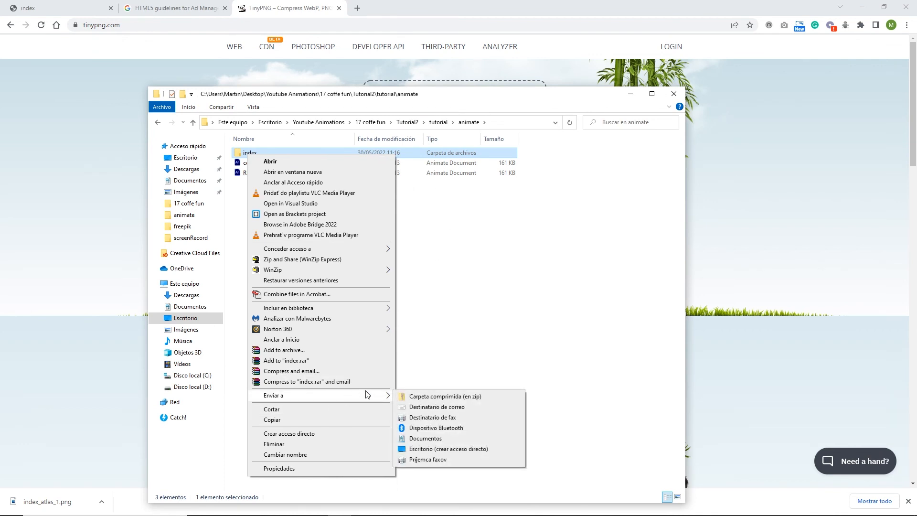
{"action": "left_click", "coordinate": [438, 397]}
{"action": "left_click", "coordinate": [442, 268]}
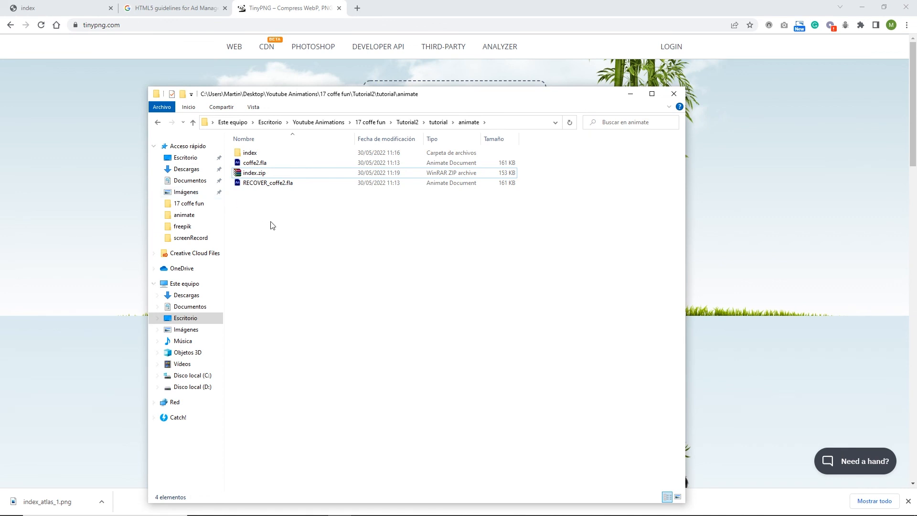
{"action": "left_click", "coordinate": [268, 173]}
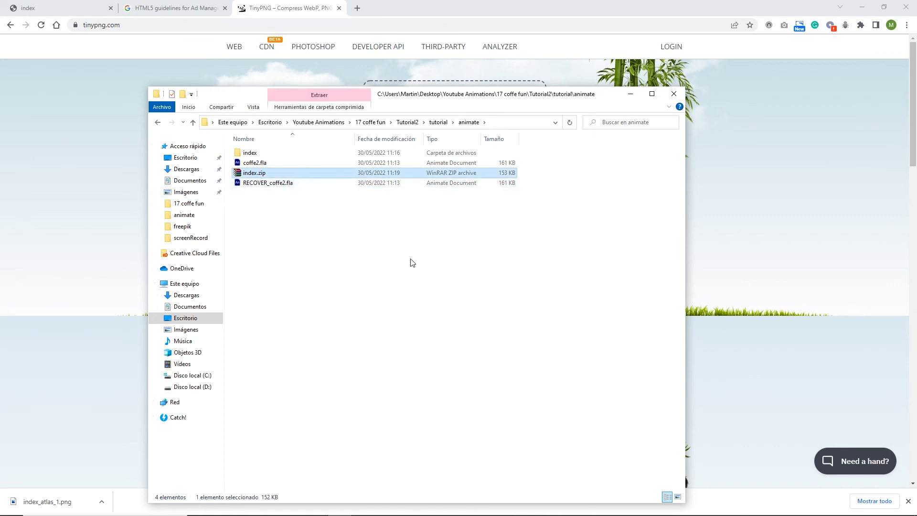
Step: Delete both index.zip and the index folder from the animate folder
{"action": "key", "text": "Delete"}
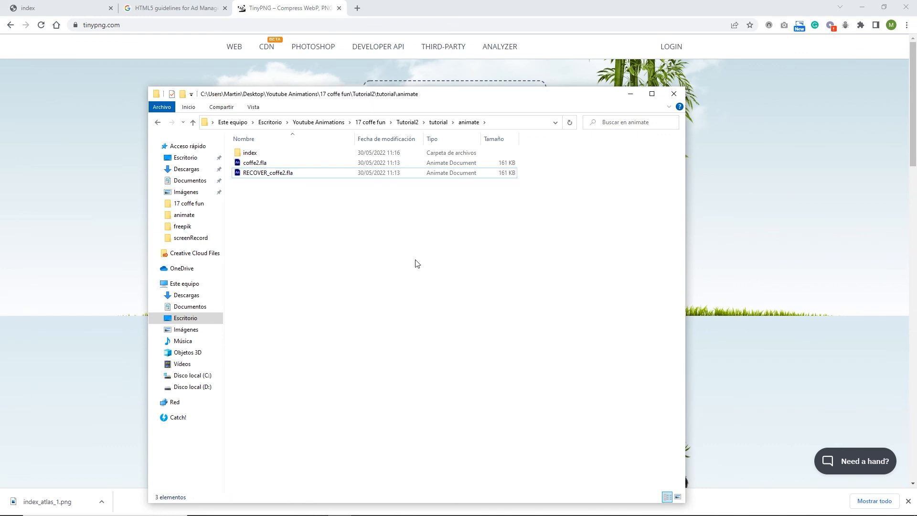
{"action": "left_click", "coordinate": [258, 154]}
{"action": "key", "text": "Delete"}
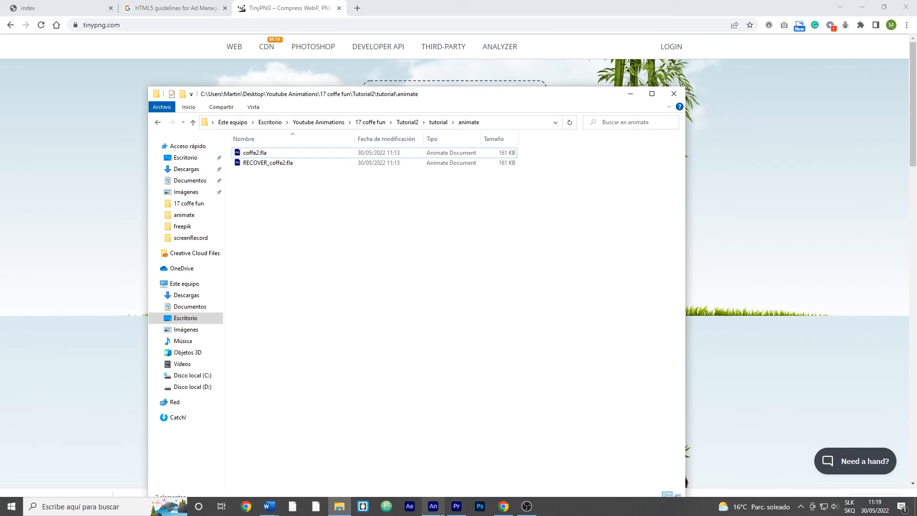
Step: Switch to Adobe Animate and set the image assets to export as Spritesheet in the publish settings
{"action": "left_click", "coordinate": [437, 511]}
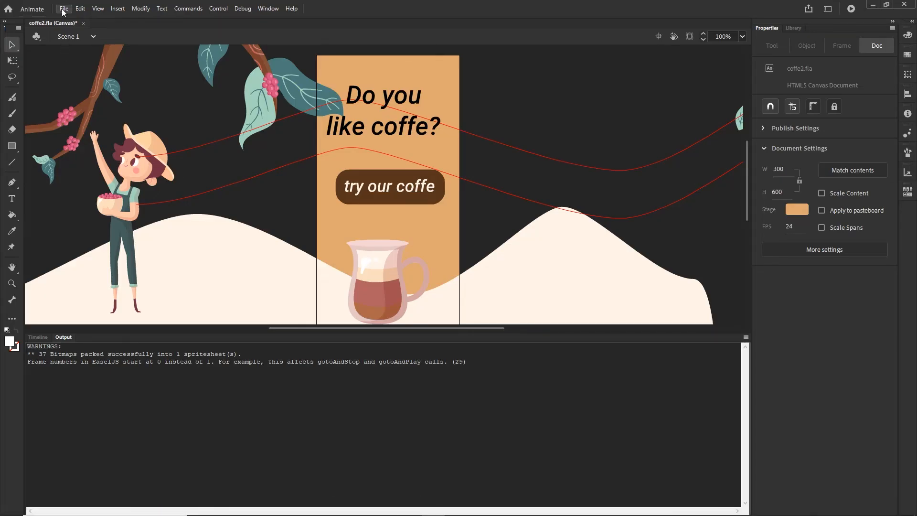
{"action": "left_click", "coordinate": [64, 9]}
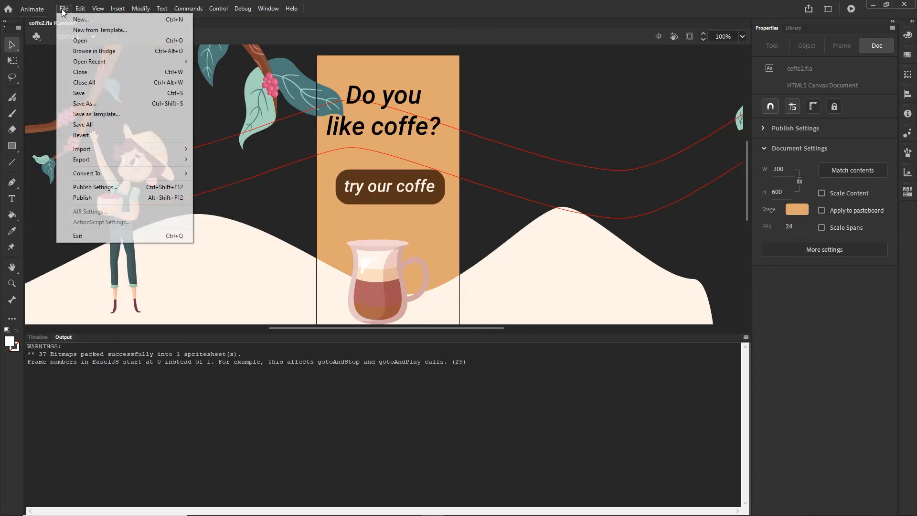
{"action": "left_click", "coordinate": [114, 187]}
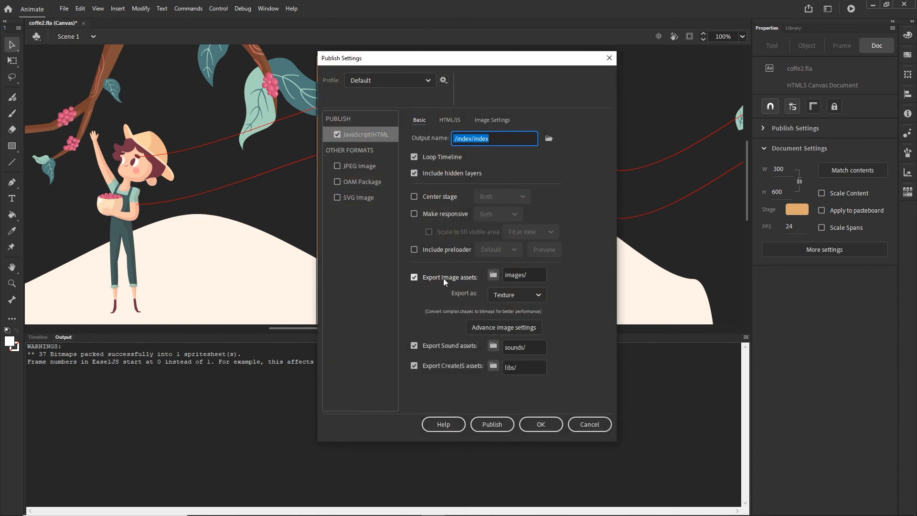
{"action": "left_click", "coordinate": [540, 297]}
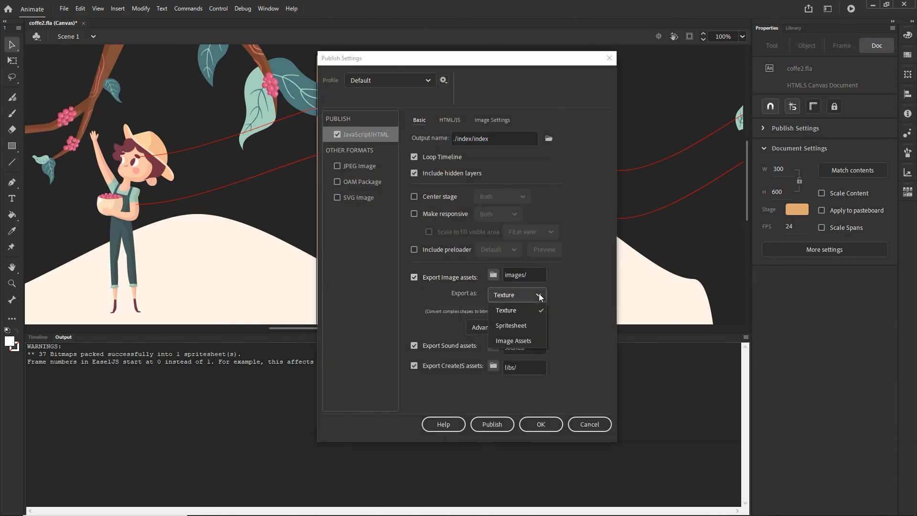
{"action": "left_click", "coordinate": [518, 326]}
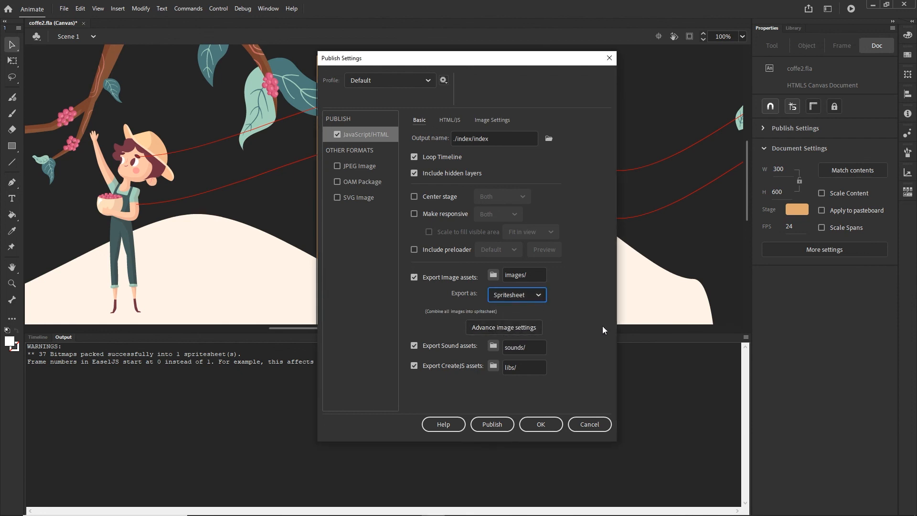
{"action": "left_click", "coordinate": [544, 422]}
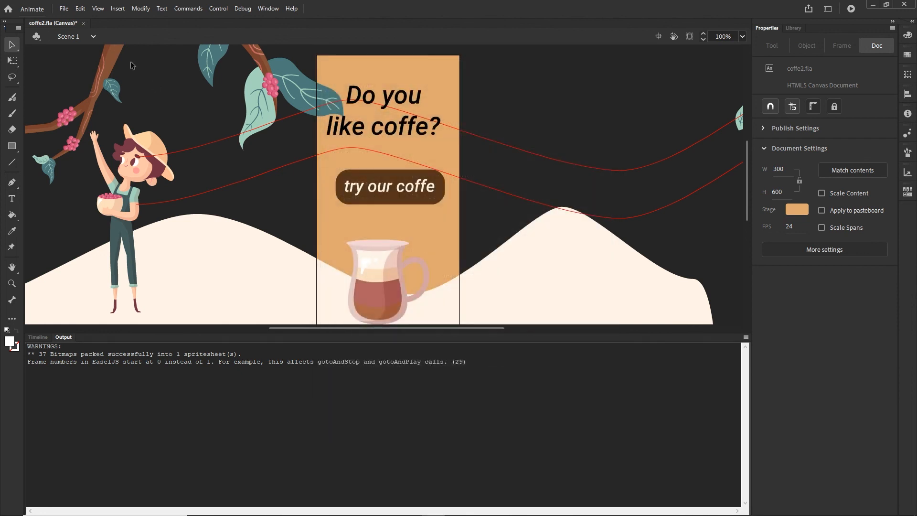
Step: Try to publish the banner to the existing output location
{"action": "left_click", "coordinate": [64, 9]}
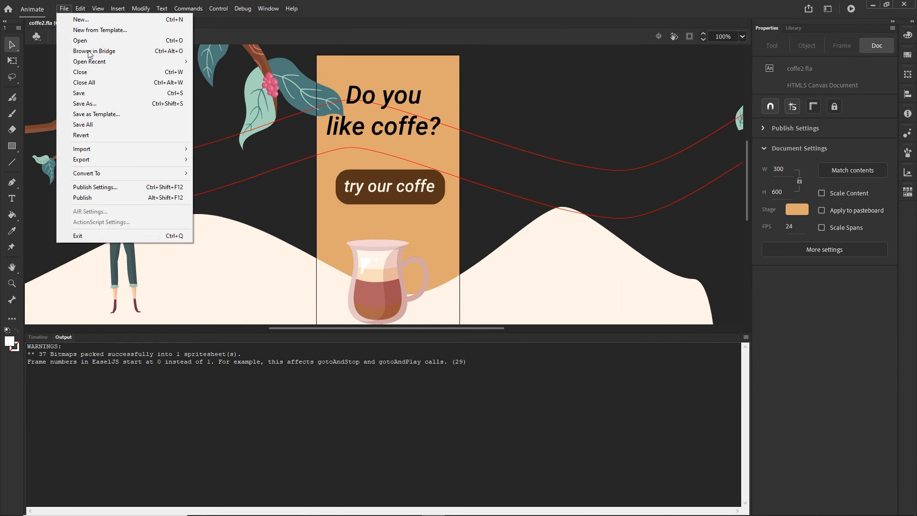
{"action": "left_click", "coordinate": [92, 197]}
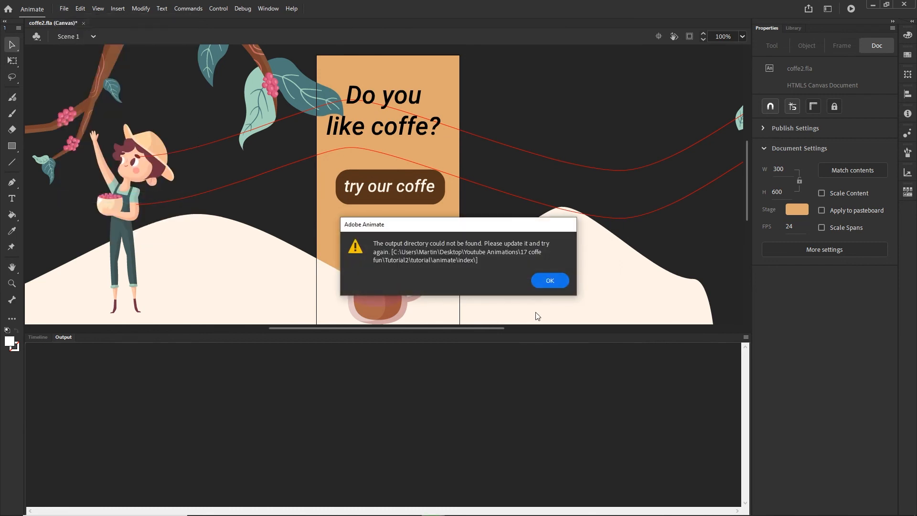
{"action": "left_click", "coordinate": [549, 281]}
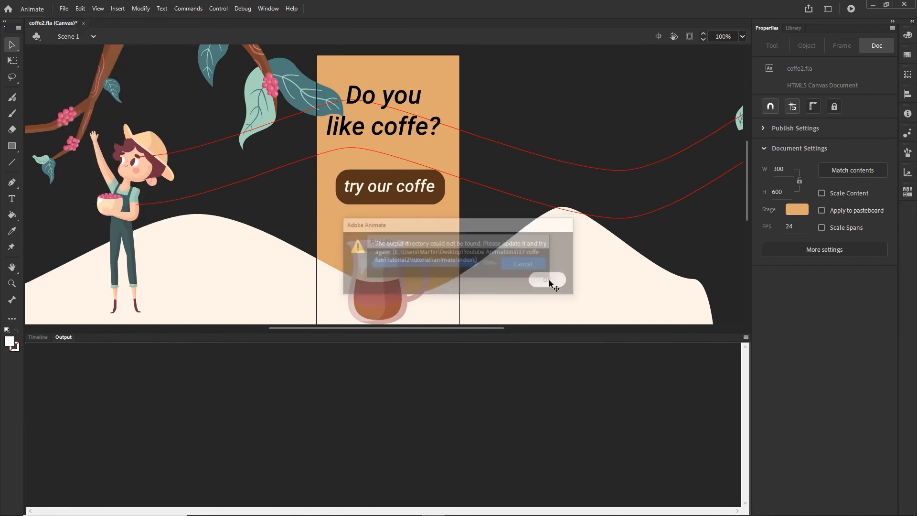
Step: Open the publish destination selection in the publish settings and create a new folder named index inside the animate folder
{"action": "left_click", "coordinate": [63, 8]}
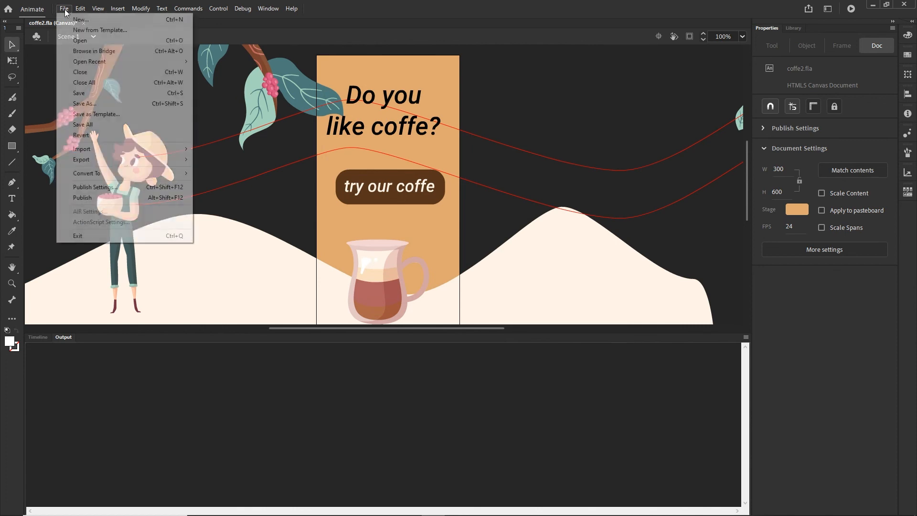
{"action": "left_click", "coordinate": [117, 187]}
{"action": "left_click", "coordinate": [548, 138]}
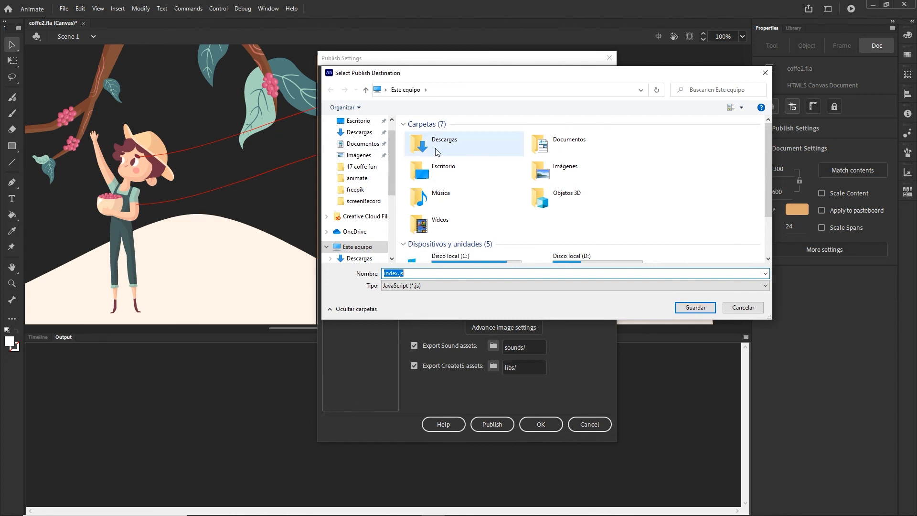
{"action": "left_click", "coordinate": [356, 179]}
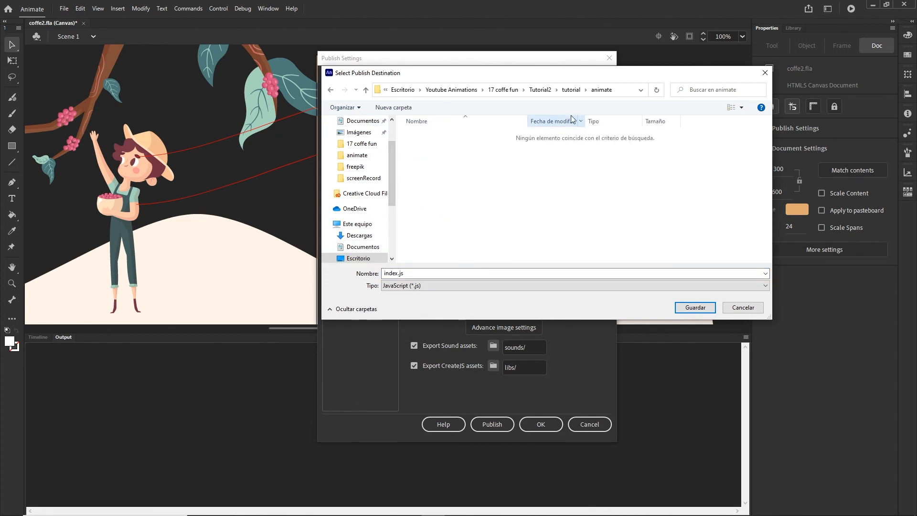
{"action": "right_click", "coordinate": [434, 183]}
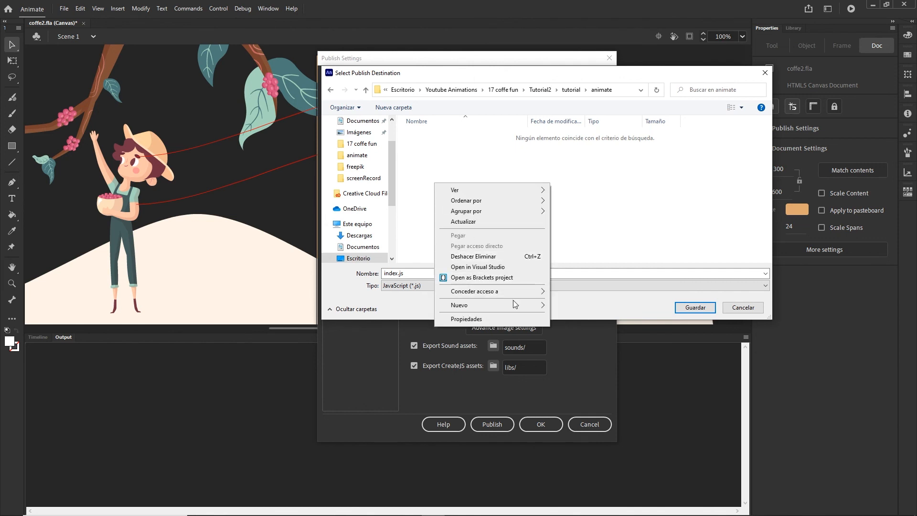
{"action": "mouse_move", "coordinate": [514, 304]}
{"action": "left_click", "coordinate": [575, 306]}
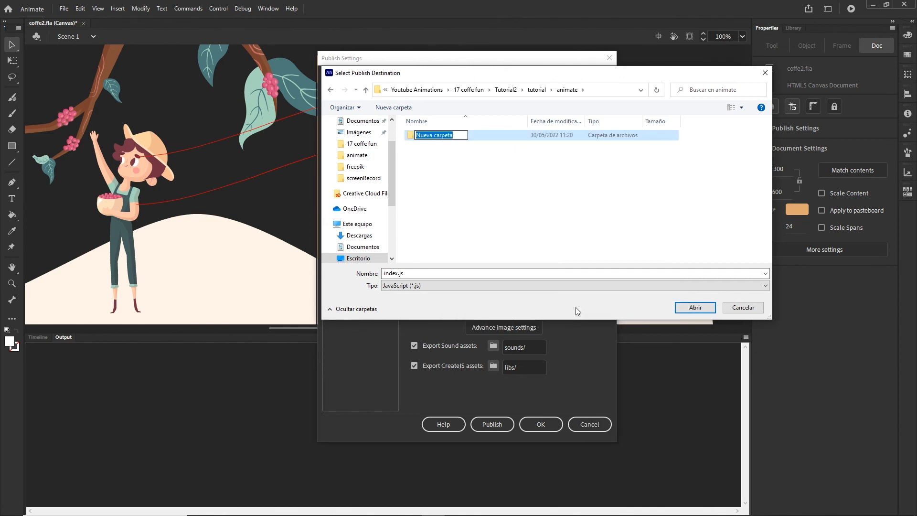
{"action": "type", "text": "index"}
{"action": "left_click", "coordinate": [506, 219]}
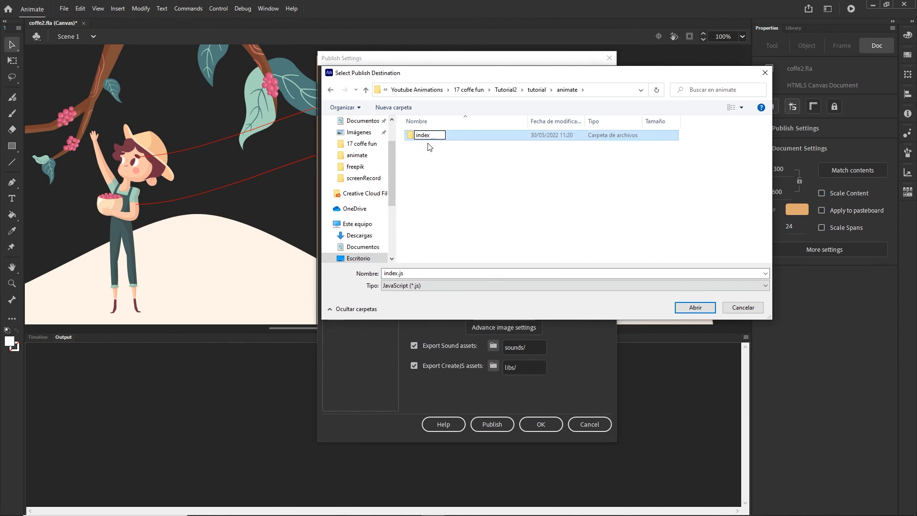
Step: Set the new index folder as the publish destination for index.js and apply the publish settings
{"action": "double_click", "coordinate": [423, 136]}
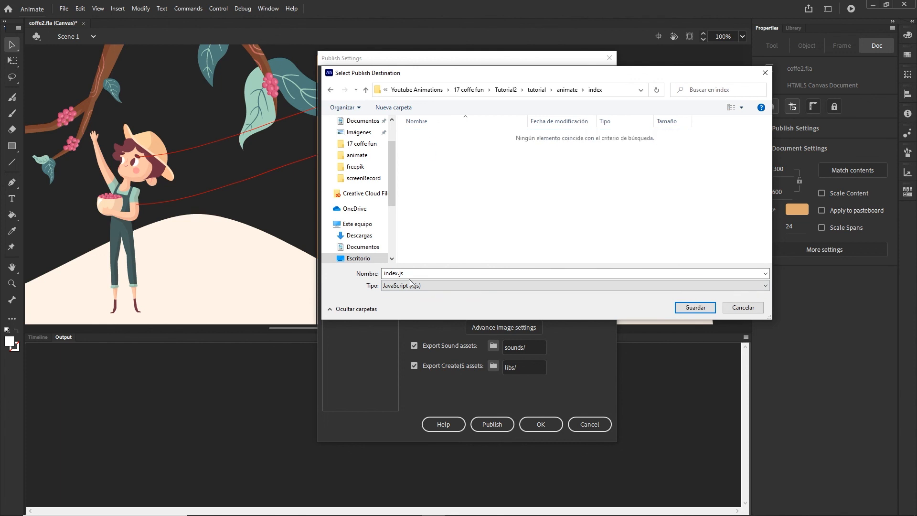
{"action": "left_click", "coordinate": [695, 308]}
{"action": "left_click", "coordinate": [541, 424]}
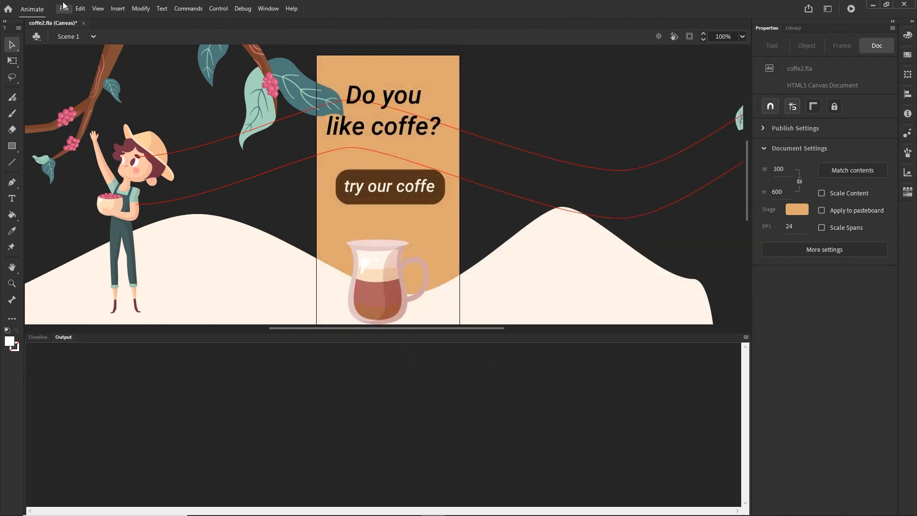
Step: Publish the banner, then switch to File Explorer and check the published files inside the index folder
{"action": "left_click", "coordinate": [62, 10]}
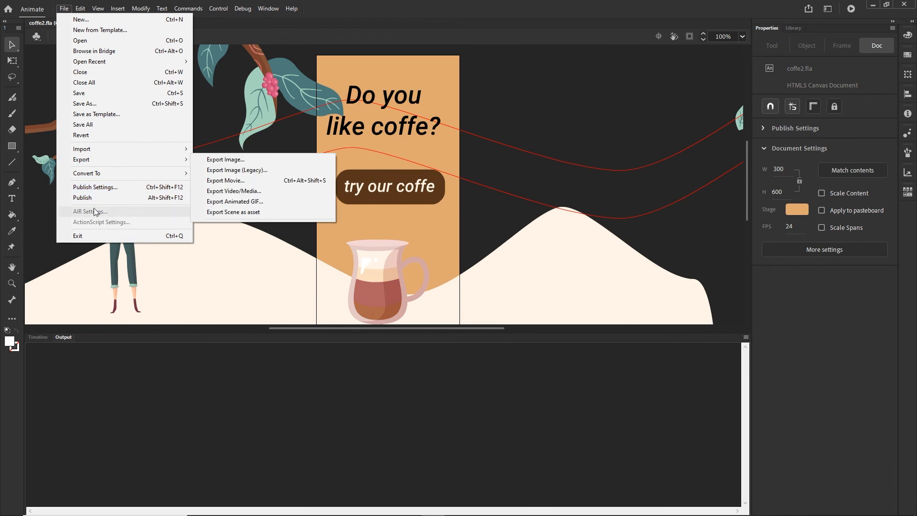
{"action": "left_click", "coordinate": [110, 197]}
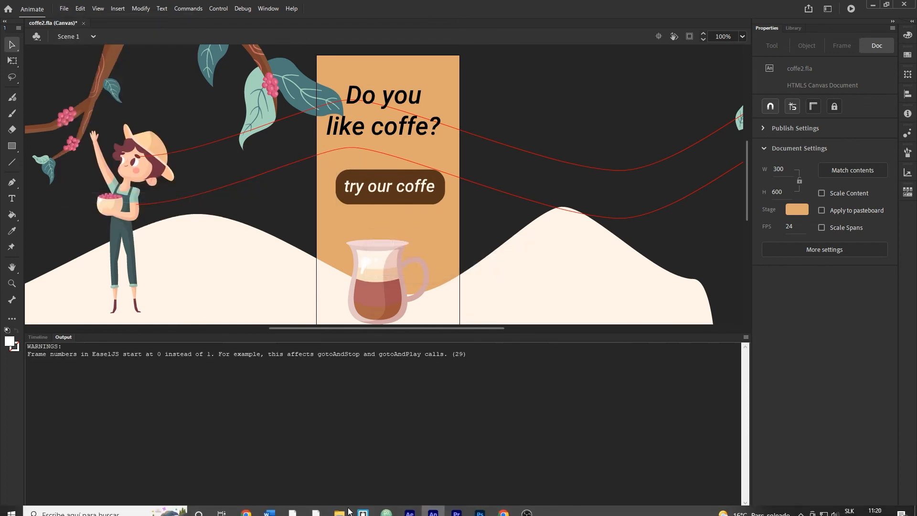
{"action": "left_click", "coordinate": [340, 507]}
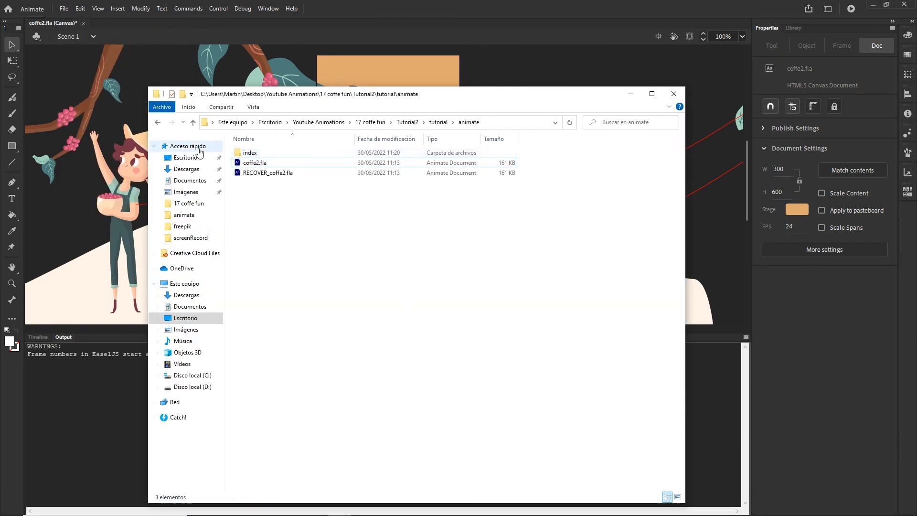
{"action": "double_click", "coordinate": [244, 153]}
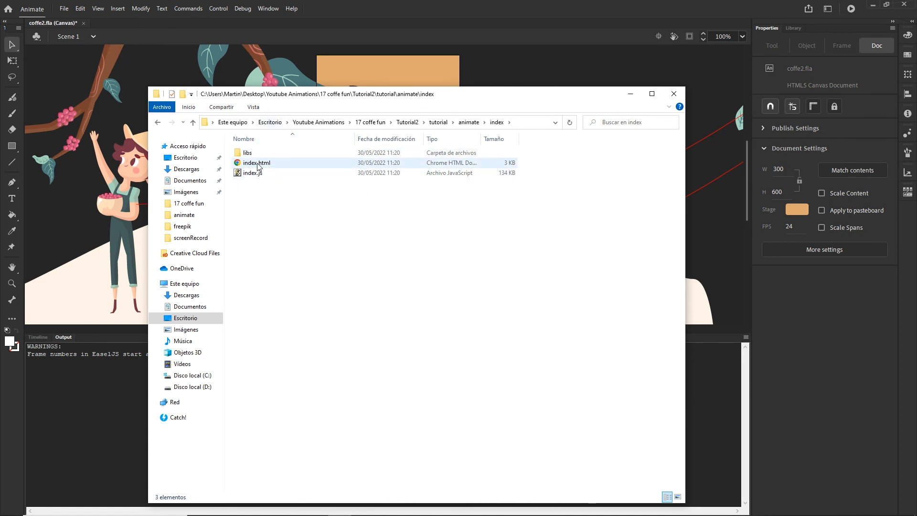
{"action": "left_click", "coordinate": [157, 123]}
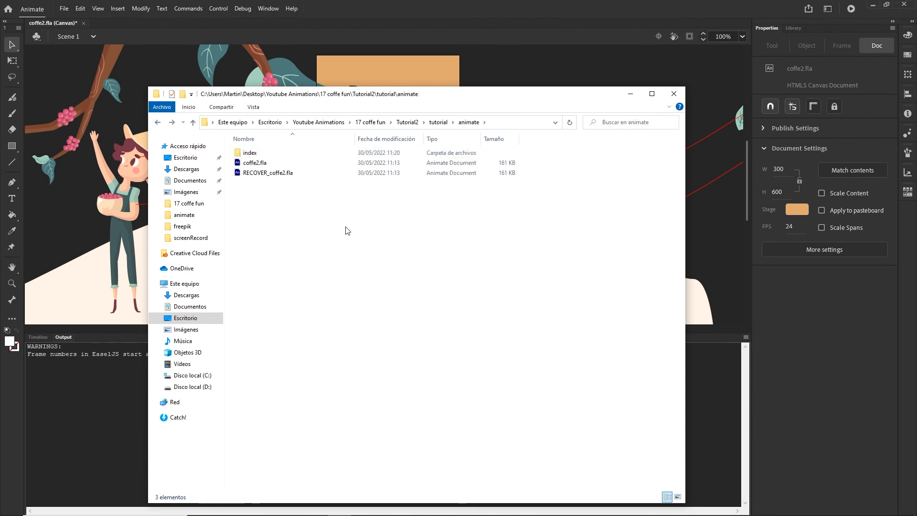
Step: Compress the index folder into a ZIP archive named index.zip and check its size
{"action": "right_click", "coordinate": [256, 154]}
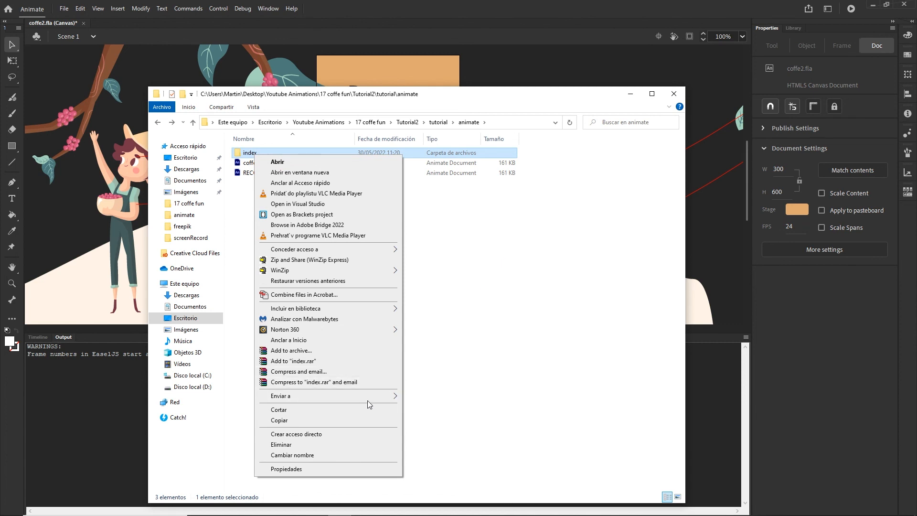
{"action": "mouse_move", "coordinate": [375, 399]}
{"action": "left_click", "coordinate": [432, 396]}
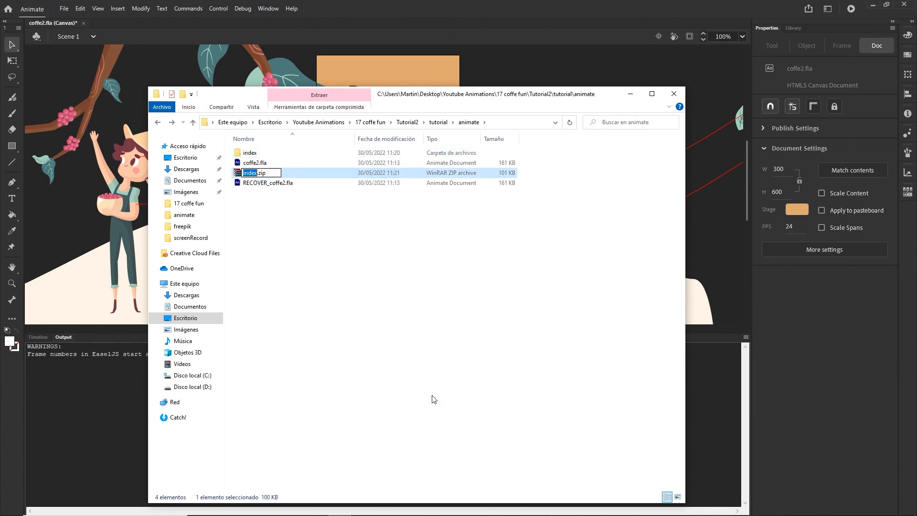
{"action": "left_click", "coordinate": [420, 333]}
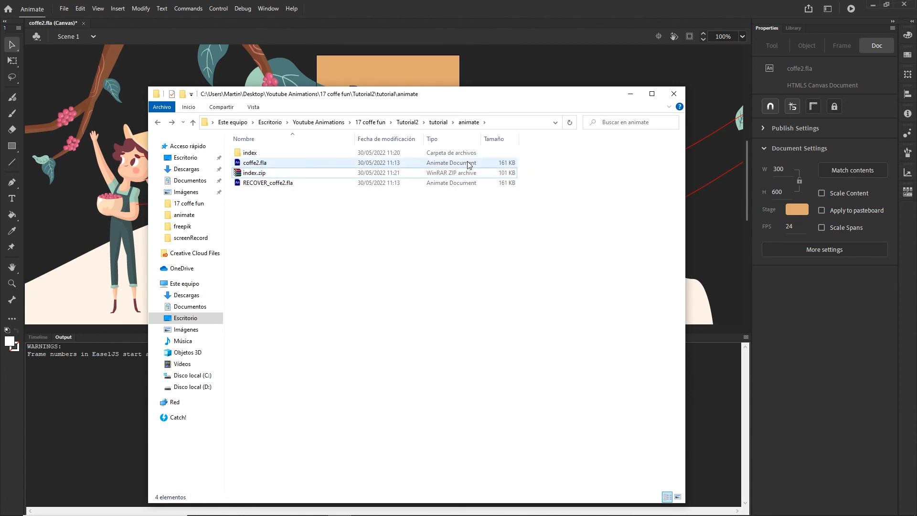
Step: Switch back to Adobe Animate and view the export format options for image assets in the publish settings
{"action": "left_click", "coordinate": [631, 95]}
{"action": "left_click", "coordinate": [63, 8]}
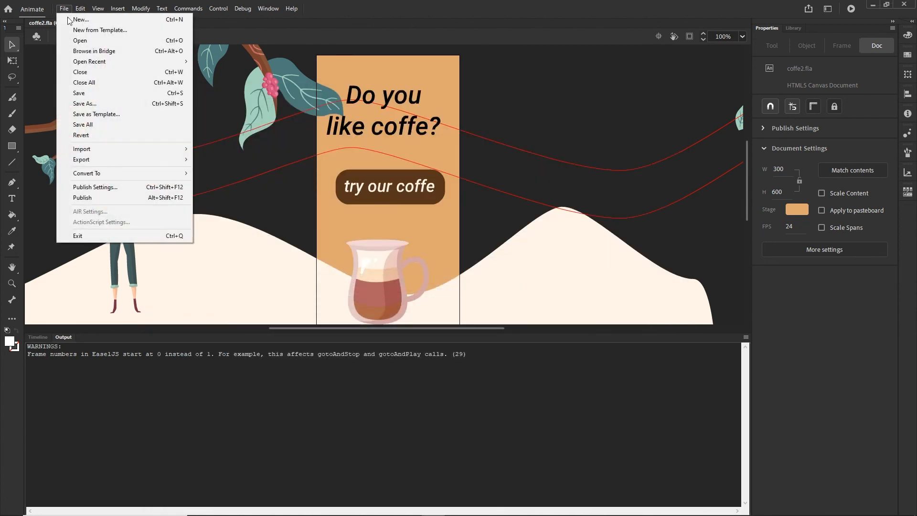
{"action": "left_click", "coordinate": [104, 188]}
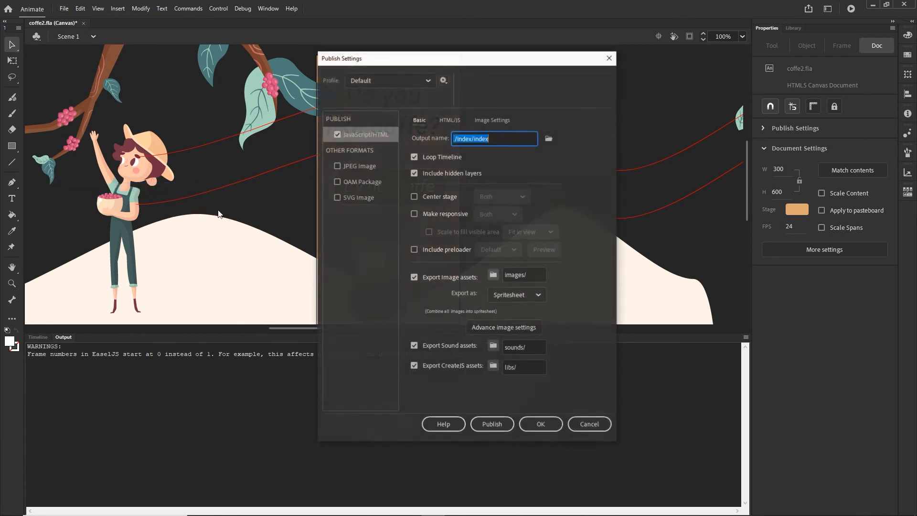
{"action": "left_click", "coordinate": [537, 296]}
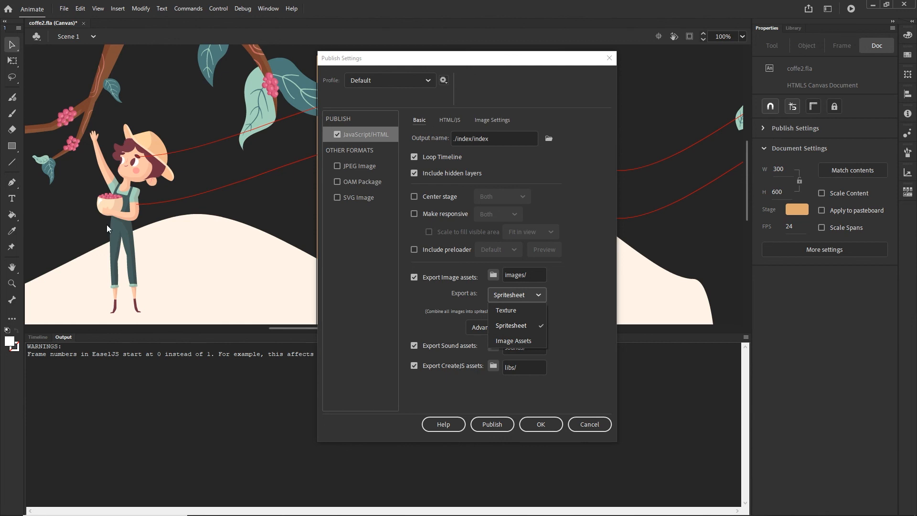
Step: Switch to File Explorer and delete index.zip from the animate folder
{"action": "left_click", "coordinate": [345, 509]}
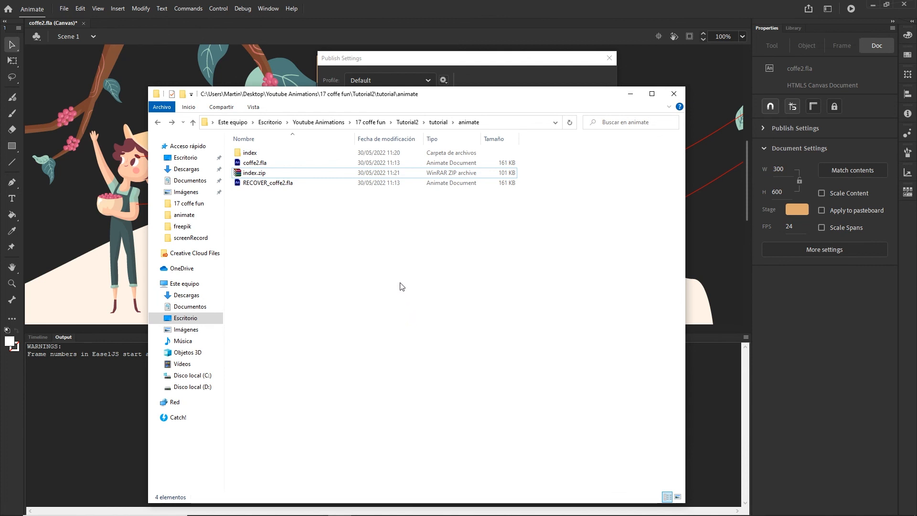
{"action": "left_click", "coordinate": [258, 174]}
{"action": "key", "text": "Delete"}
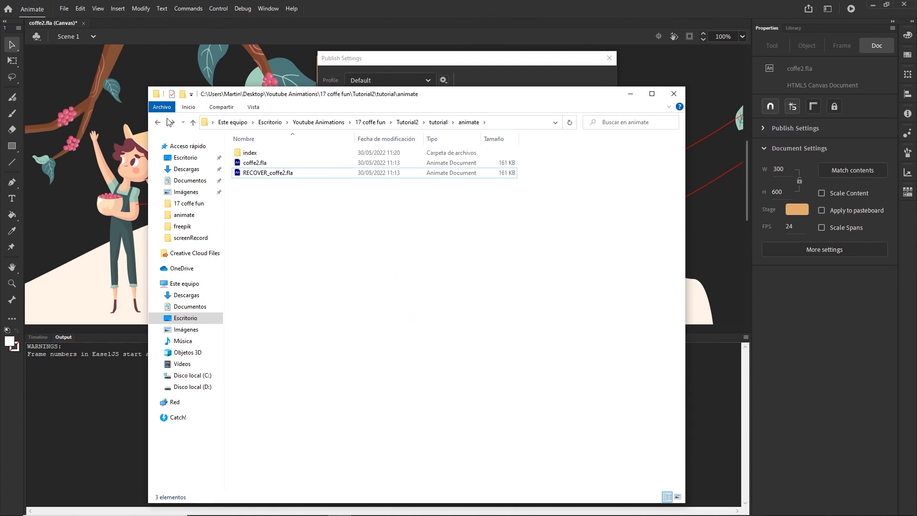
Step: Delete the libs folder, index.html and index.js from inside the index folder
{"action": "left_click", "coordinate": [245, 154]}
{"action": "double_click", "coordinate": [245, 153]}
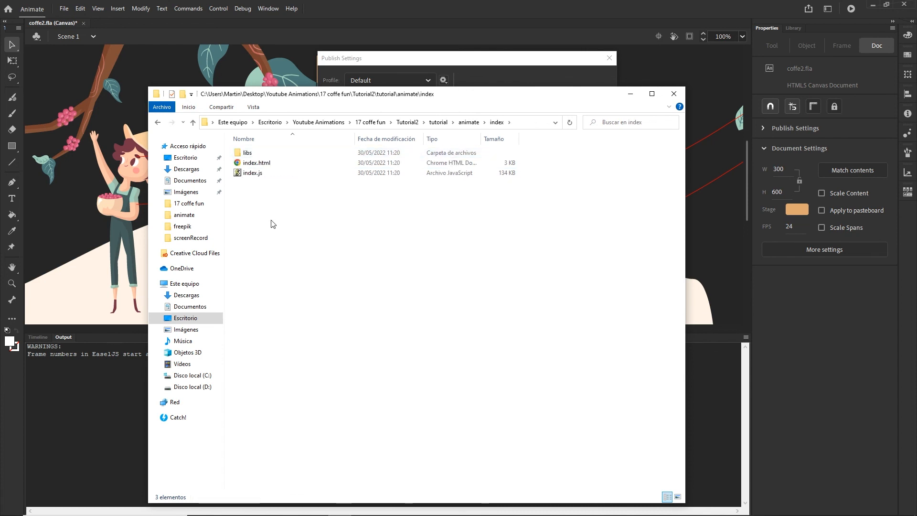
{"action": "left_click", "coordinate": [253, 174]}
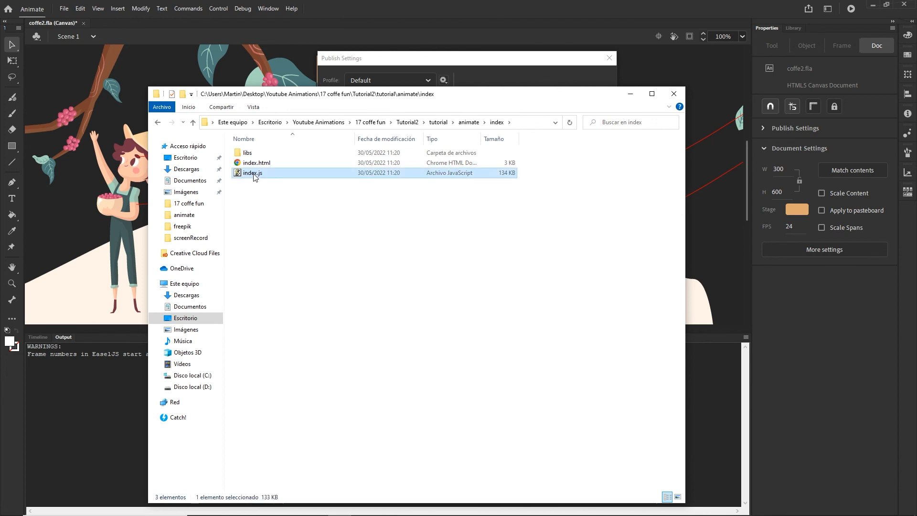
{"action": "left_click_drag", "start_coordinate": [233, 155], "coordinate": [266, 170]}
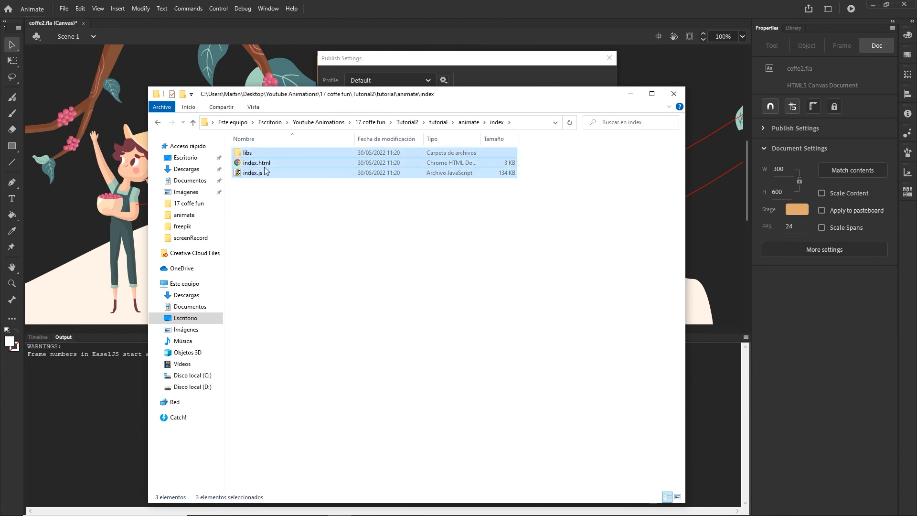
{"action": "key", "text": "Delete"}
Step: Switch to Adobe Animate, dismiss the publish settings and publish the banner again
{"action": "left_click", "coordinate": [66, 13]}
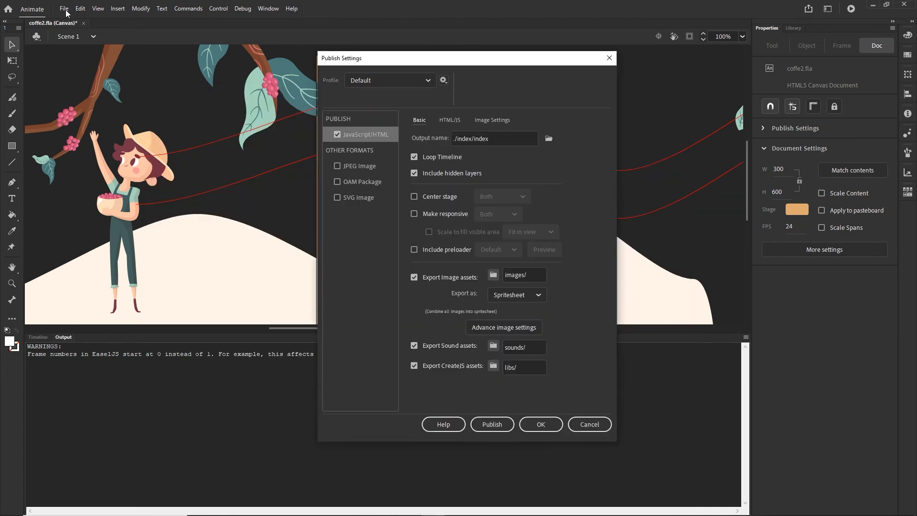
{"action": "key", "text": "Escape"}
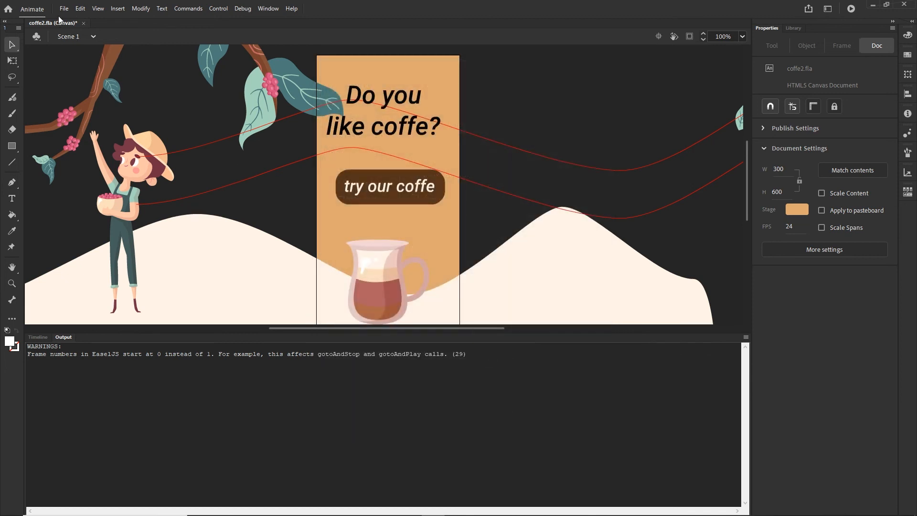
{"action": "left_click", "coordinate": [62, 9]}
{"action": "left_click", "coordinate": [84, 198]}
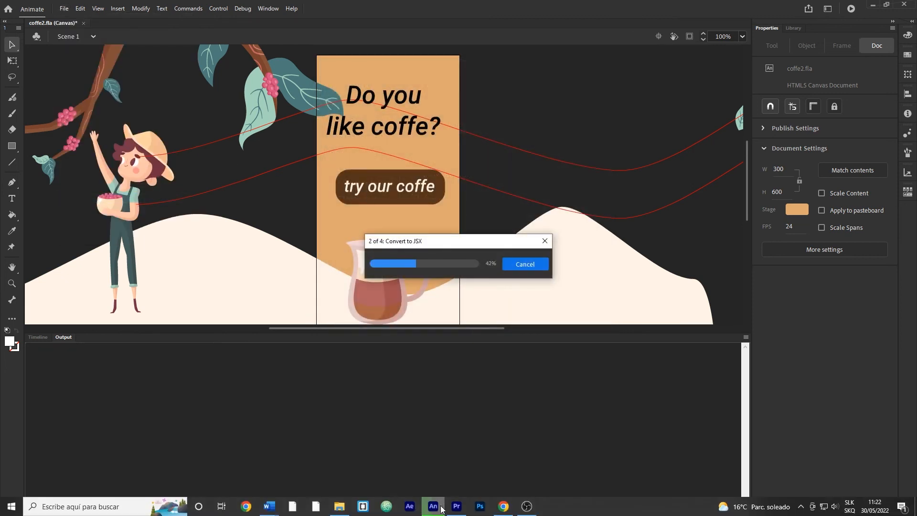
Step: Switch to File Explorer, open the published index.html with Brackets and minimize the folder window
{"action": "left_click", "coordinate": [339, 506]}
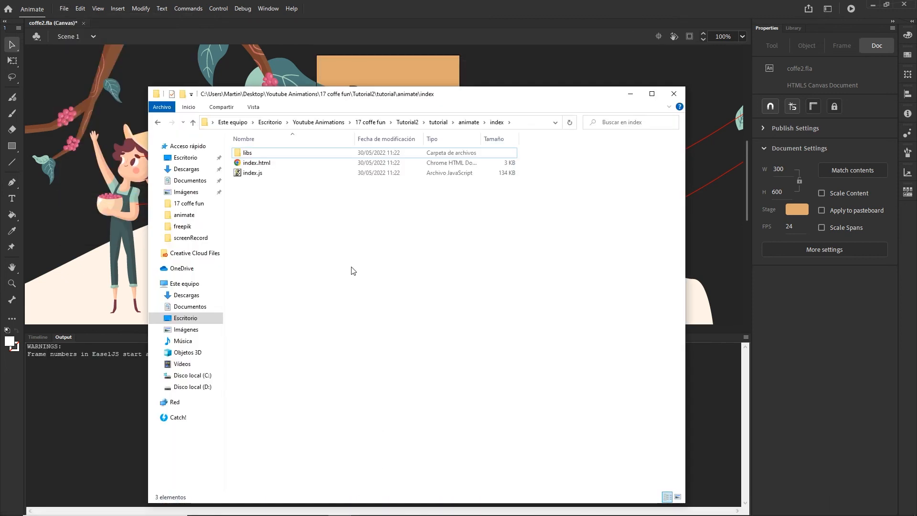
{"action": "right_click", "coordinate": [257, 165]}
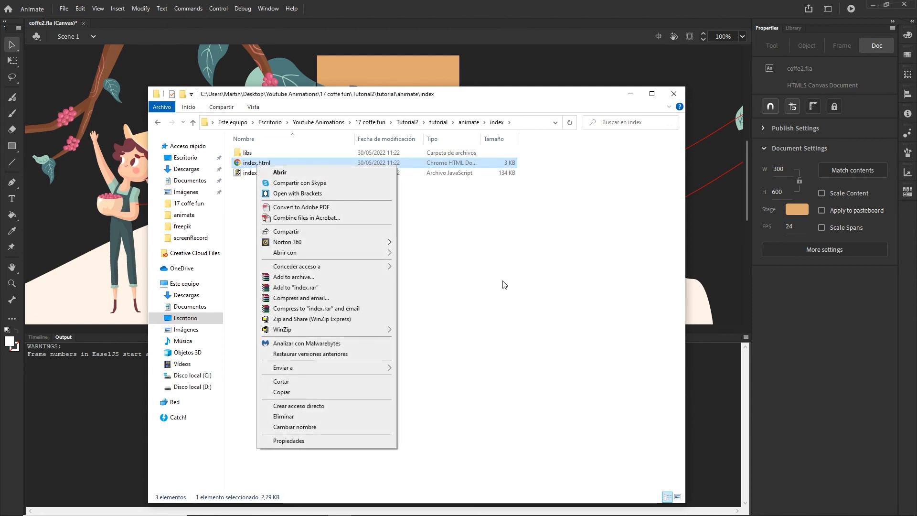
{"action": "left_click", "coordinate": [294, 194]}
{"action": "left_click", "coordinate": [631, 93]}
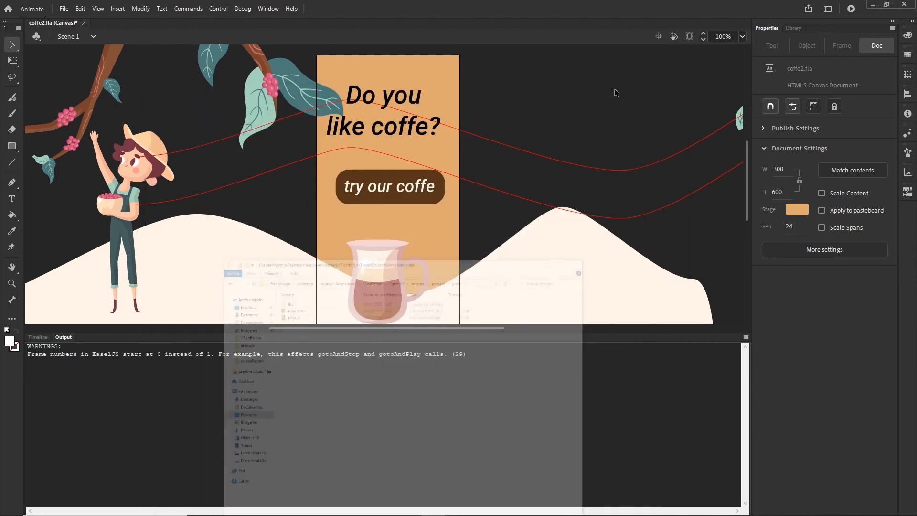